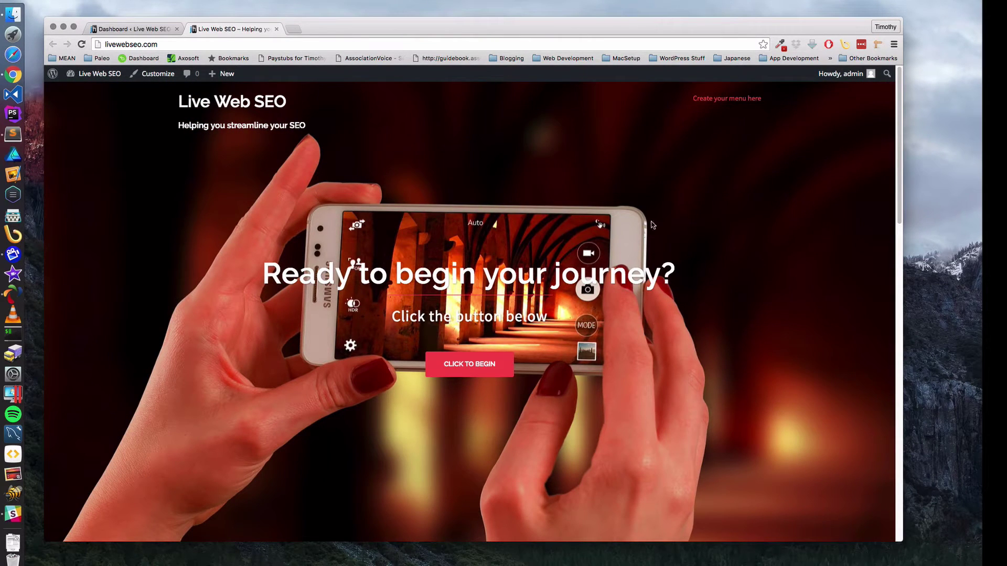
# - Scroll the Sydney front page's header slider, then open the admin Dashboard and view the site
pyautogui.scroll(-15, 587, 268)
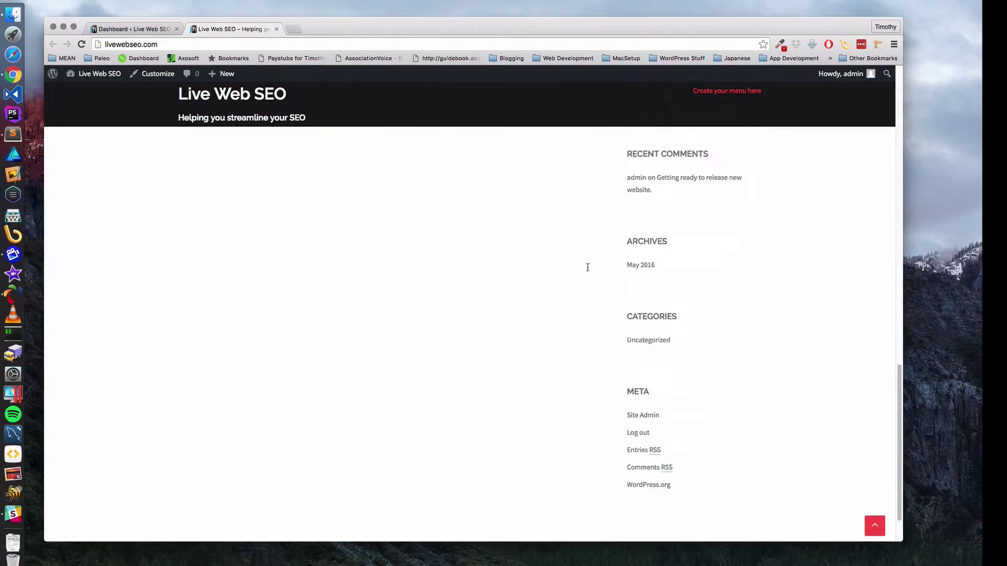
pyautogui.scroll(15, 587, 268)
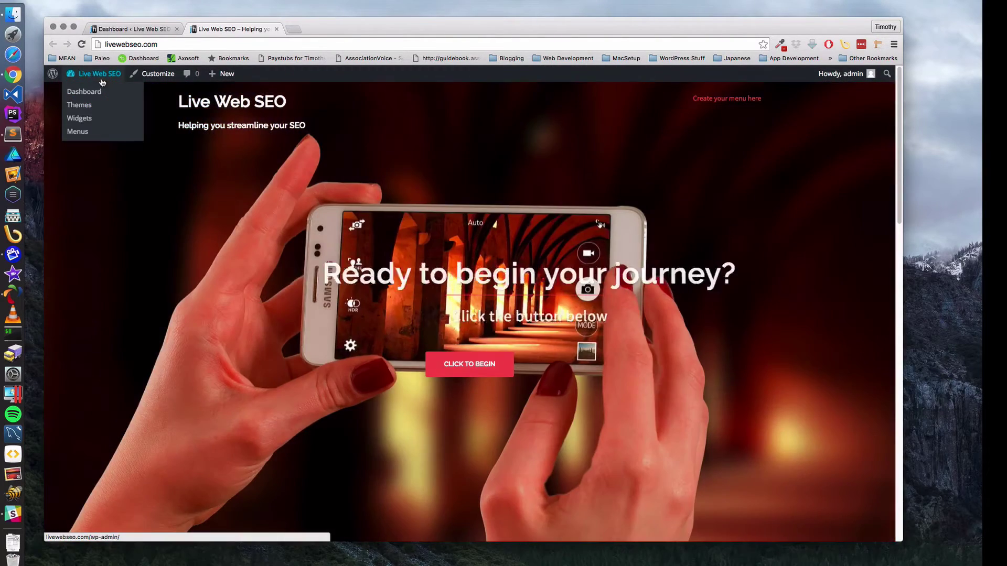
pyautogui.click(102, 77)
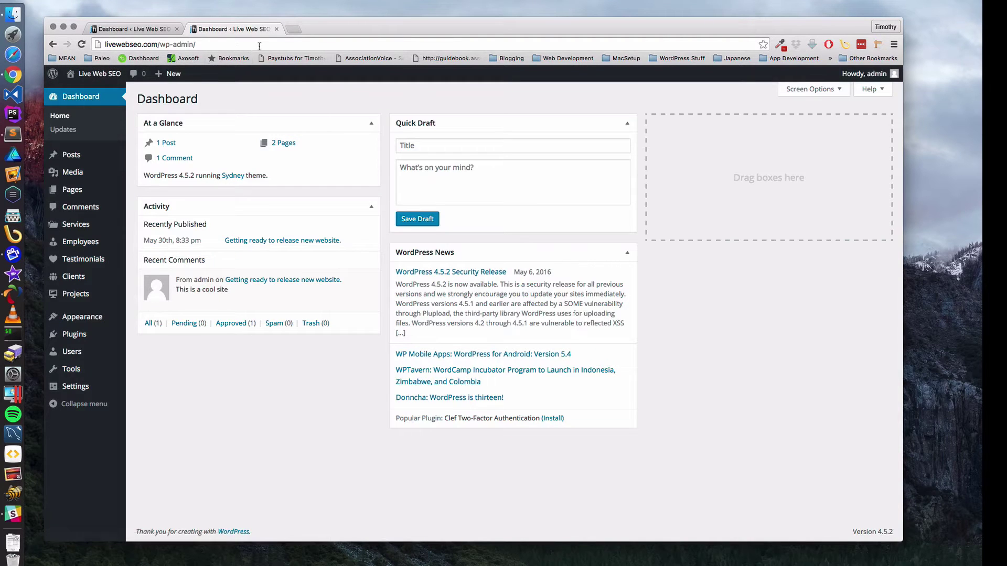
pyautogui.moveTo(99, 75)
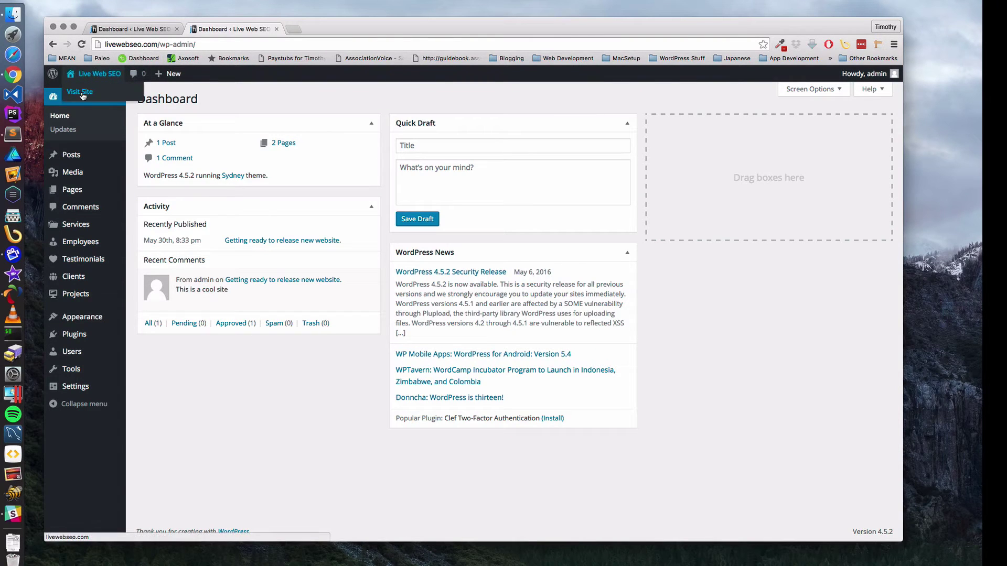
pyautogui.click(81, 92)
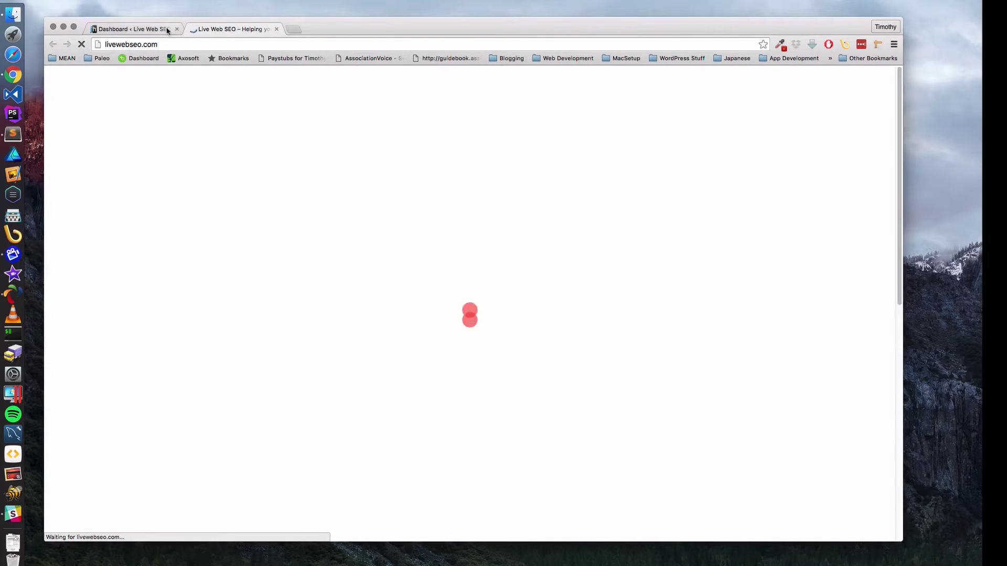
# - Alternate between the Dashboard and front-page tabs, reviewing the homepage, and finish on the Dashboard
pyautogui.click(167, 30)
pyautogui.click(218, 30)
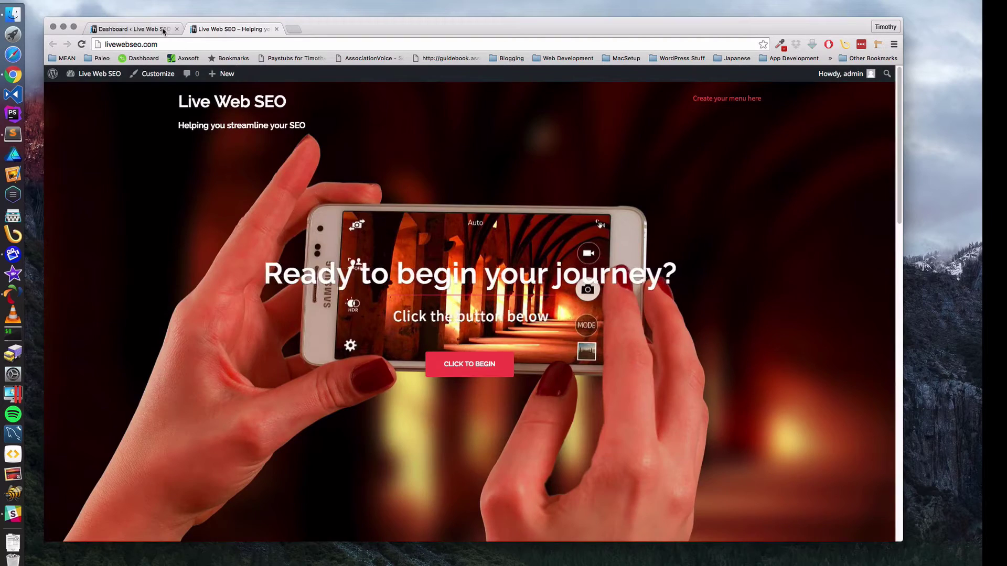
pyautogui.click(145, 30)
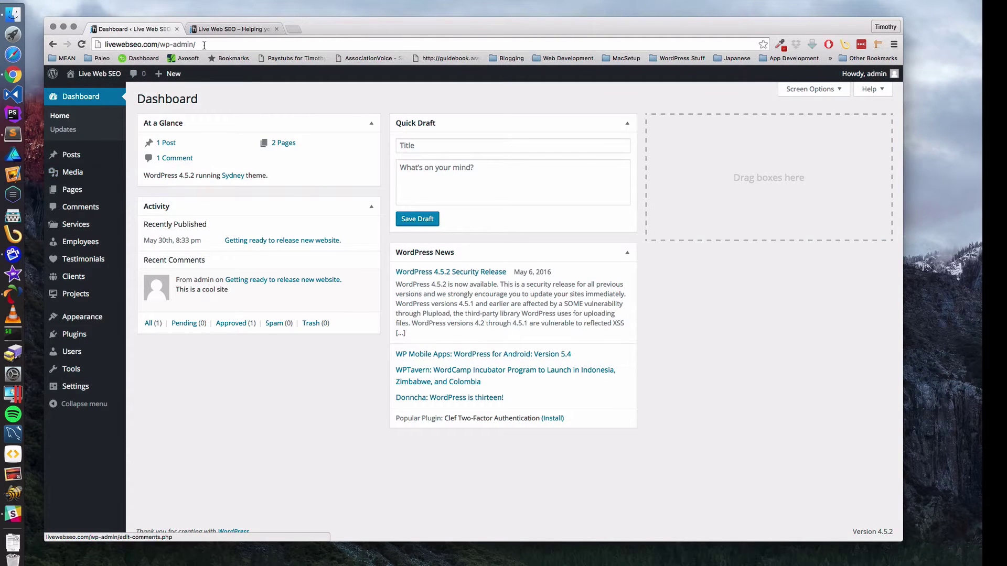
pyautogui.click(233, 29)
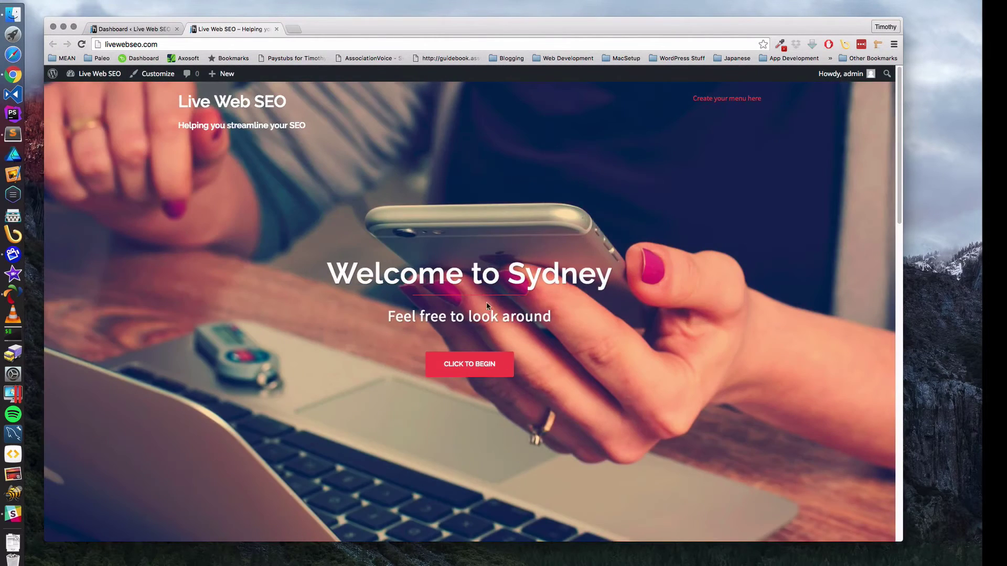
pyautogui.scroll(-15, 404, 313)
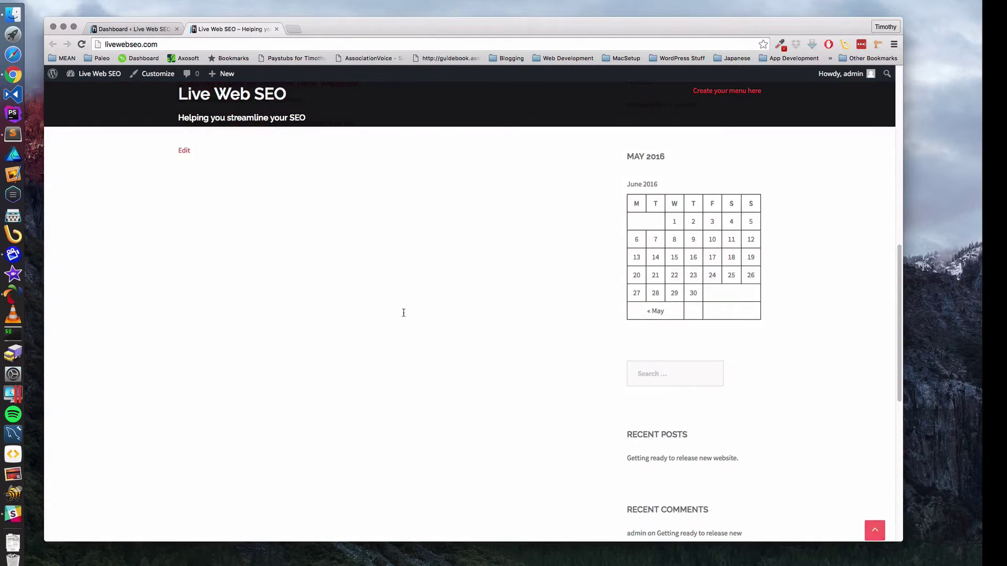
pyautogui.scroll(15, 404, 313)
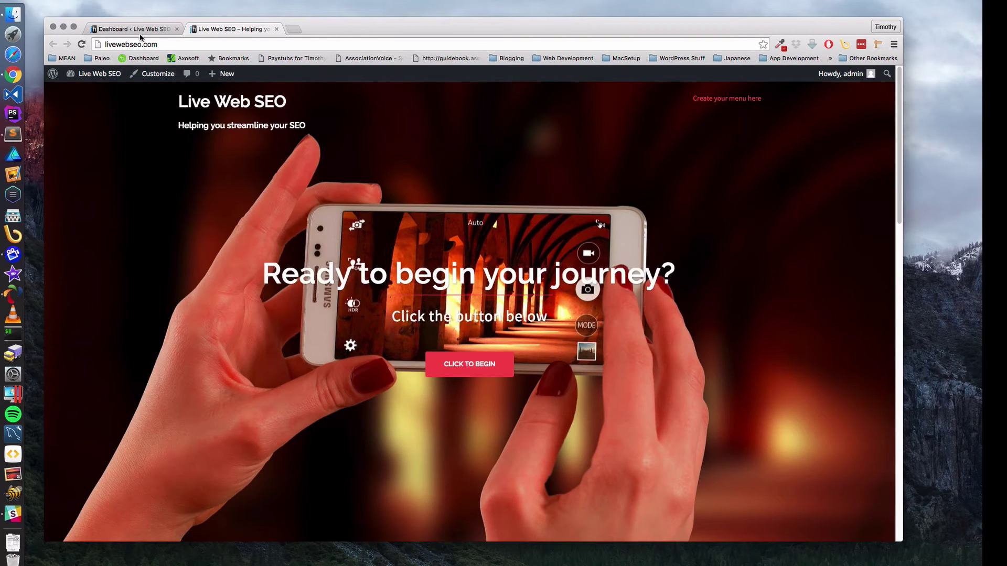
pyautogui.click(140, 30)
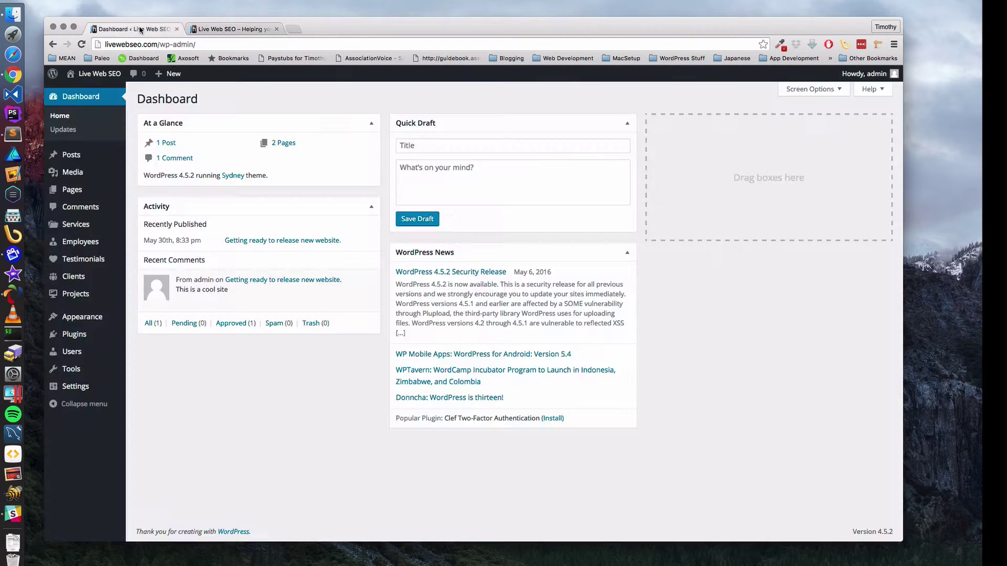
pyautogui.click(208, 30)
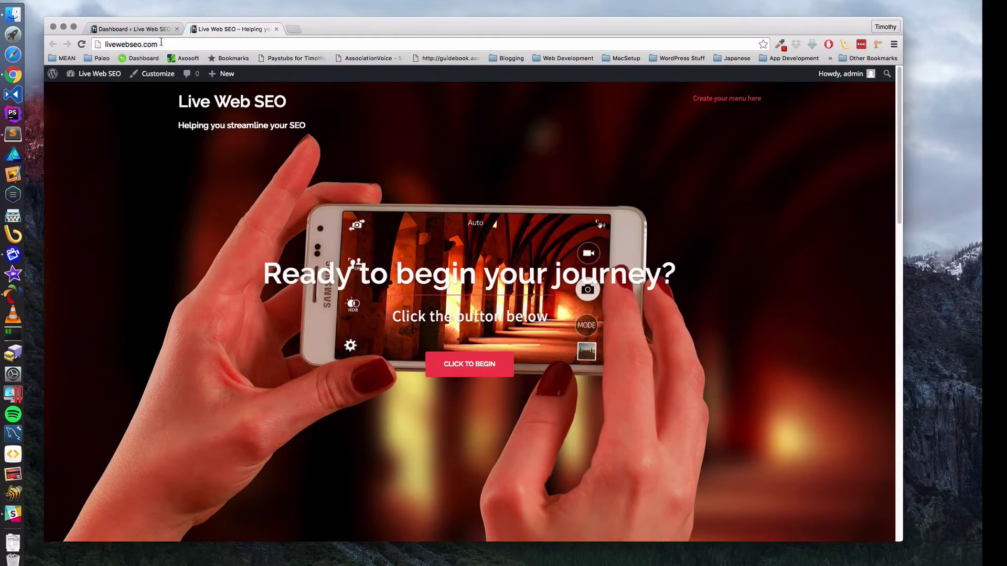
pyautogui.click(132, 28)
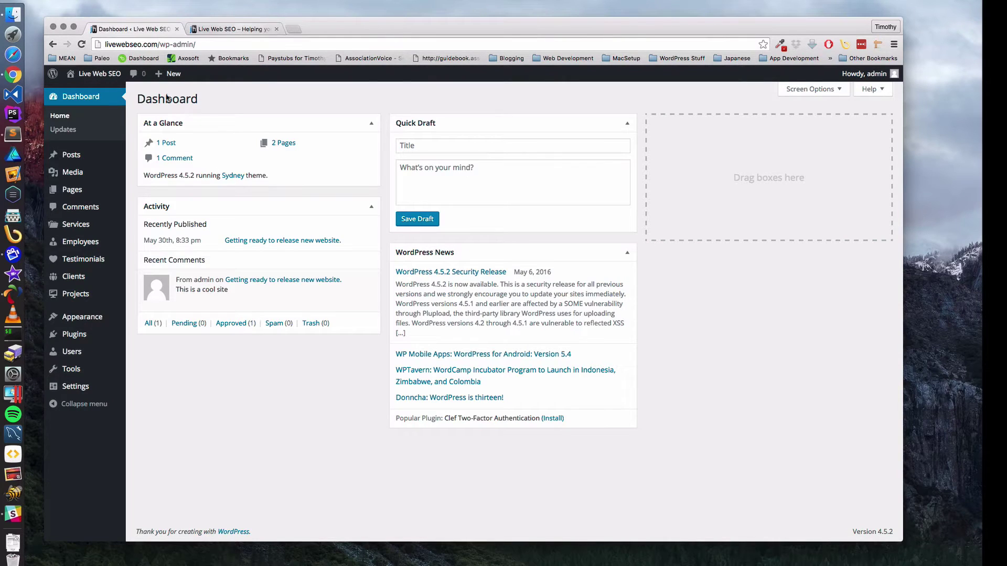
# - Open Appearance > Menus and start a new menu with the name 'navbar'
pyautogui.moveTo(85, 318)
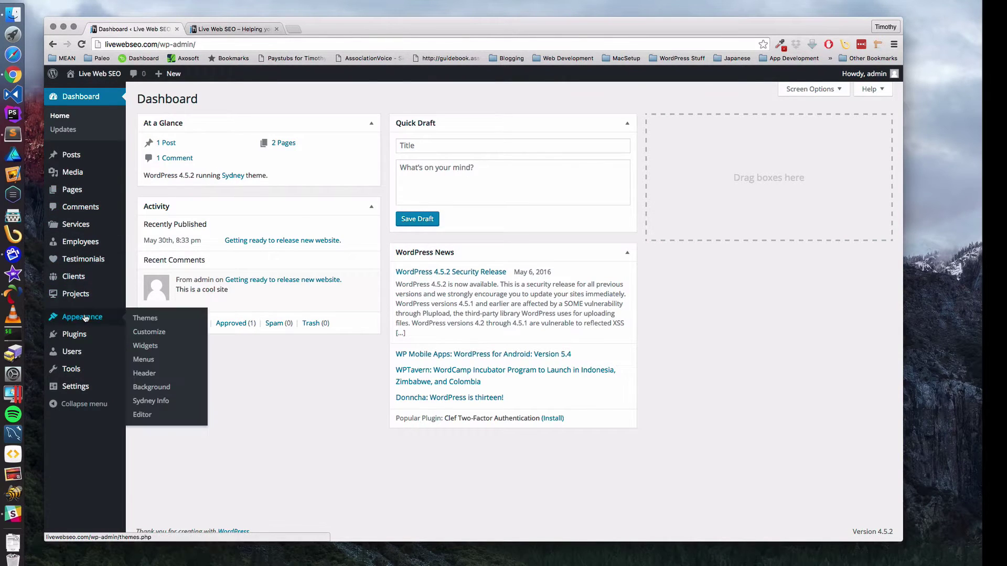
pyautogui.click(141, 361)
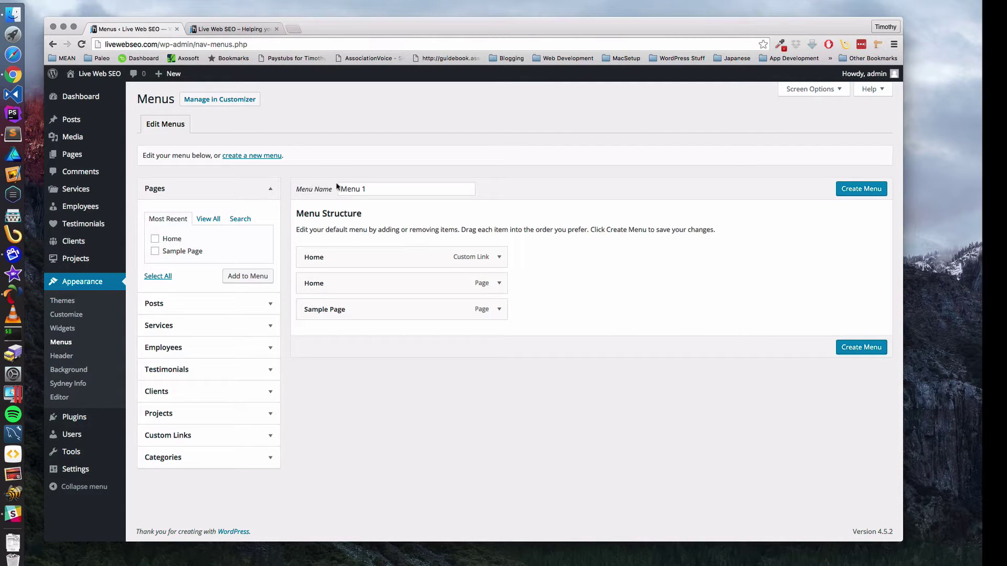
pyautogui.click(257, 158)
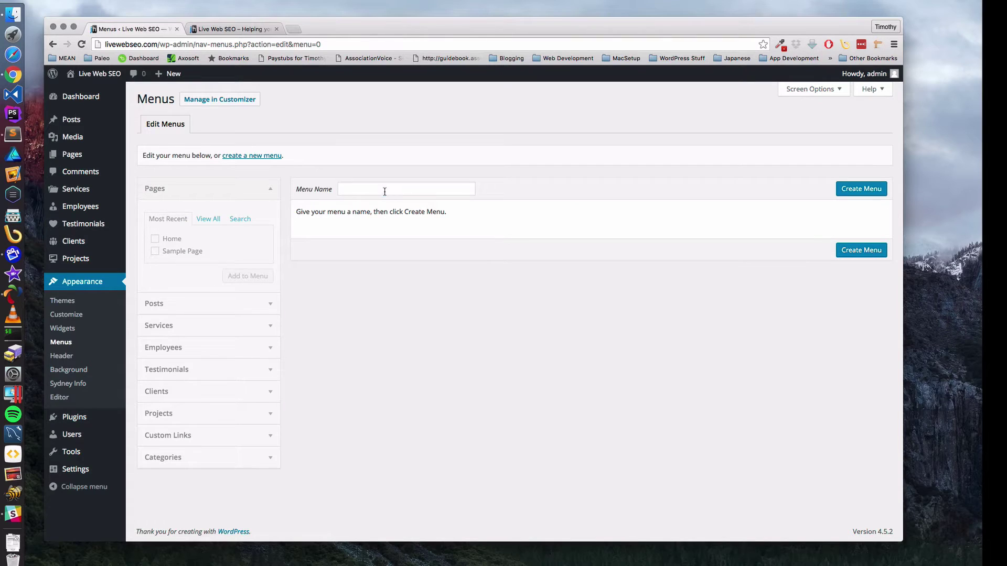
pyautogui.click(384, 190)
pyautogui.write('navbar')
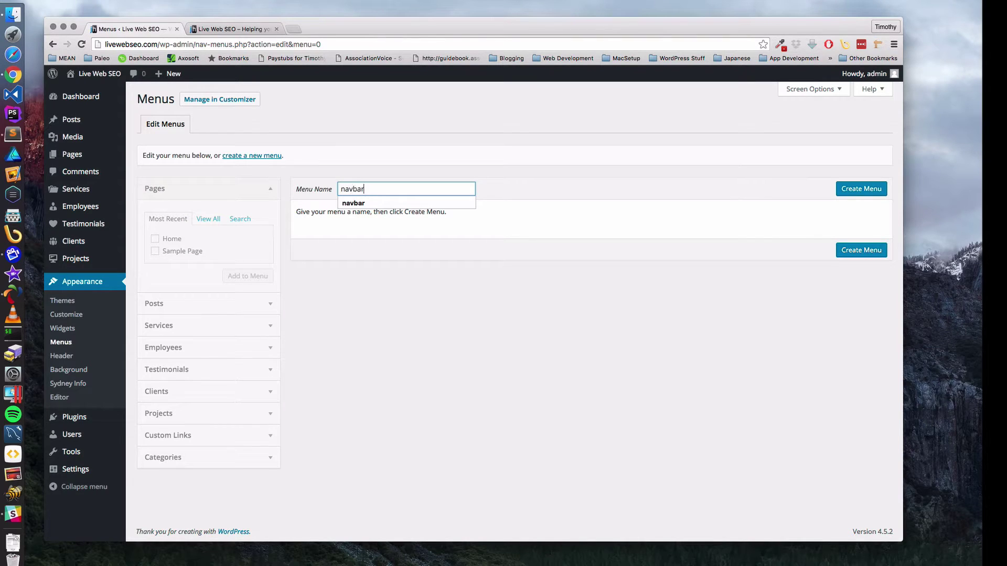
pyautogui.press('Tab')
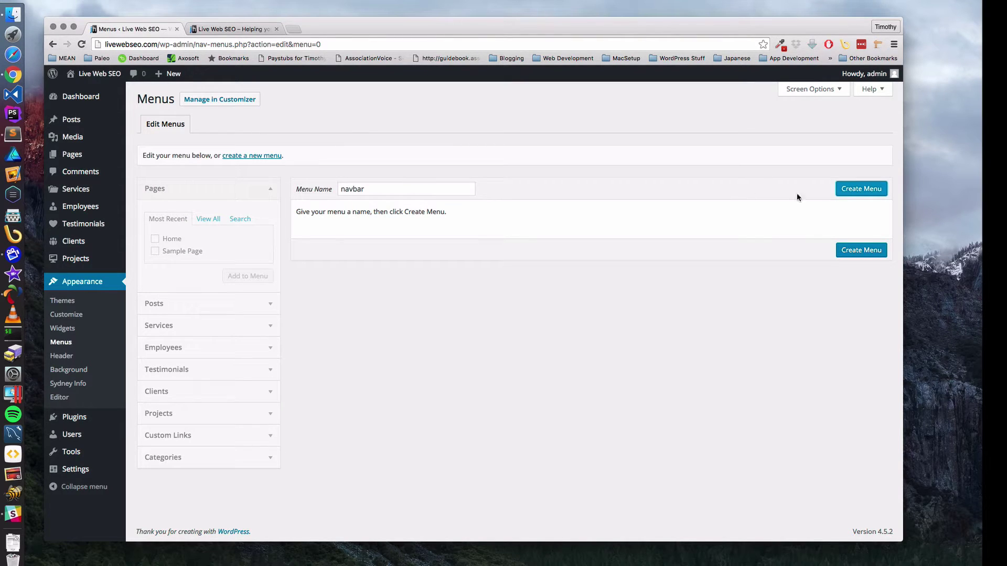
# - Create the navbar menu and add only the Home page to it
pyautogui.click(854, 191)
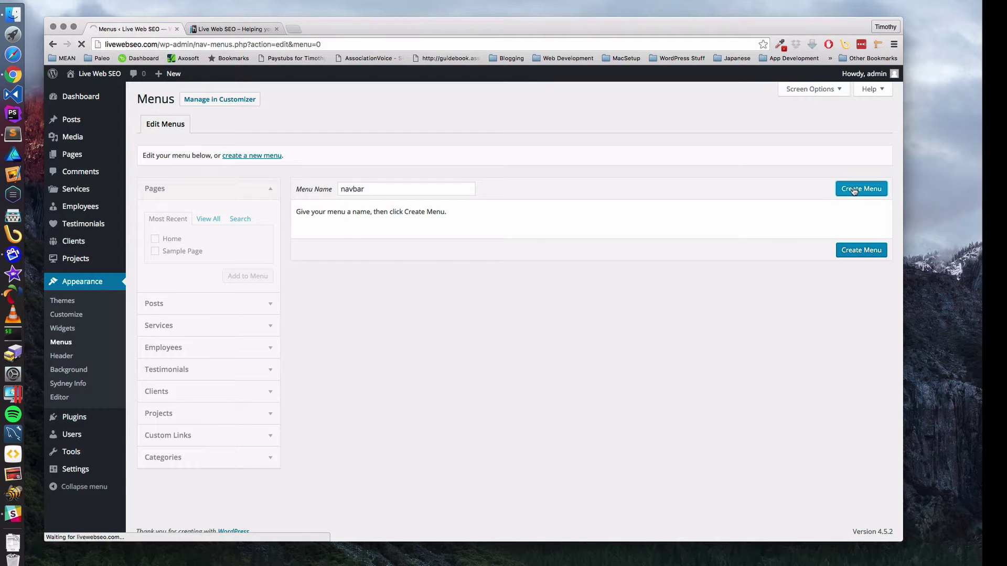
pyautogui.click(155, 239)
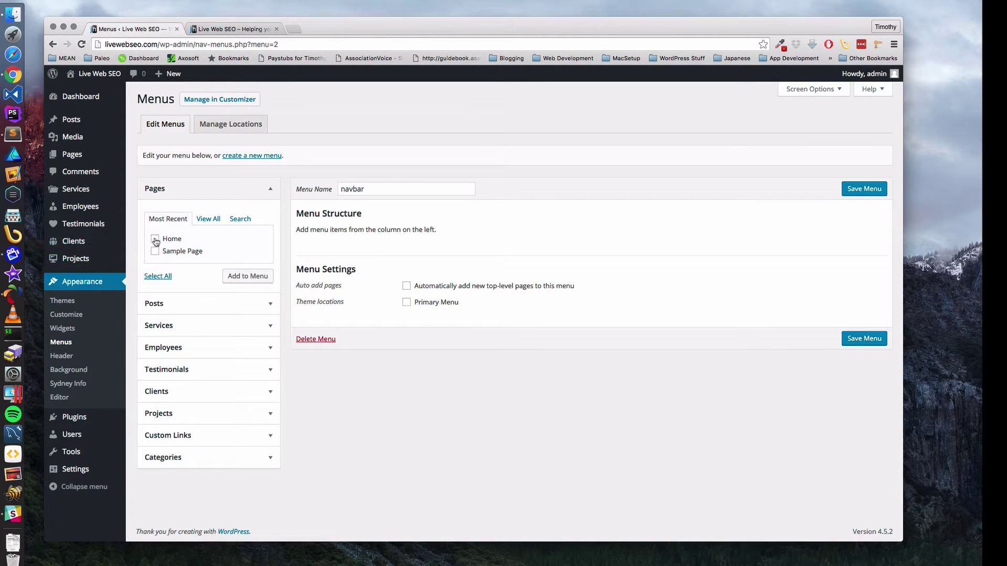
pyautogui.click(155, 251)
pyautogui.click(155, 239)
pyautogui.click(155, 239)
pyautogui.click(155, 252)
pyautogui.click(158, 277)
pyautogui.click(158, 276)
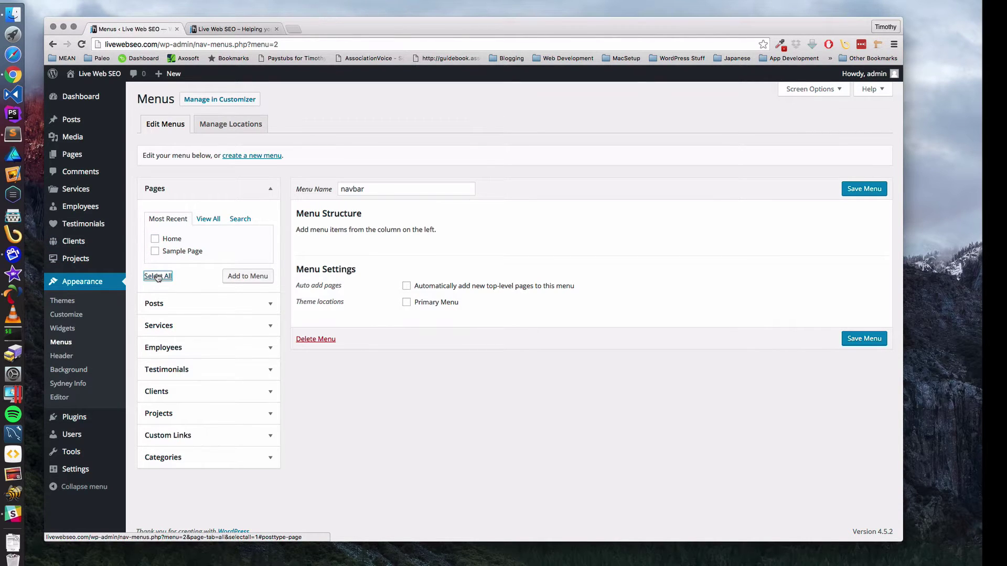
pyautogui.click(155, 240)
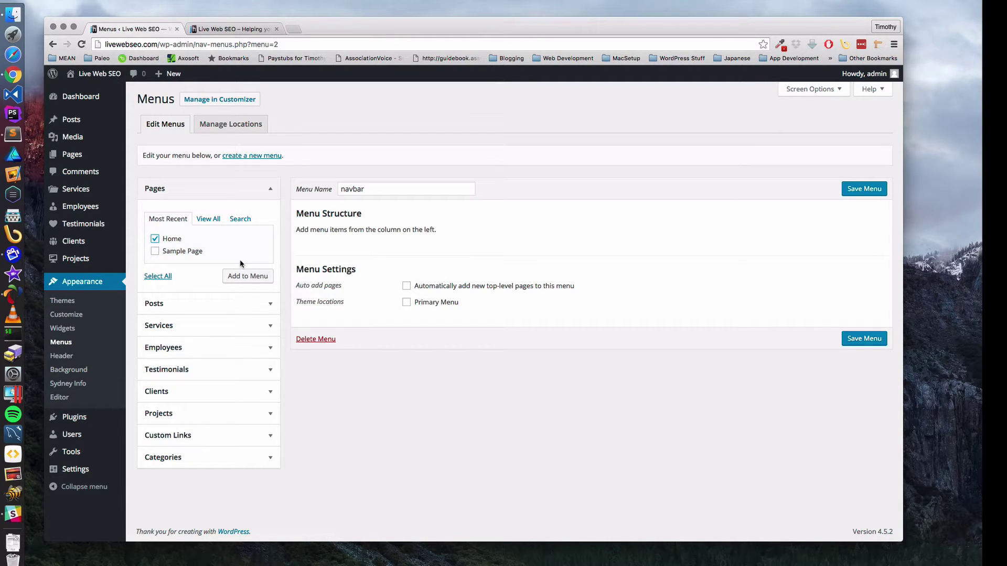
pyautogui.click(248, 275)
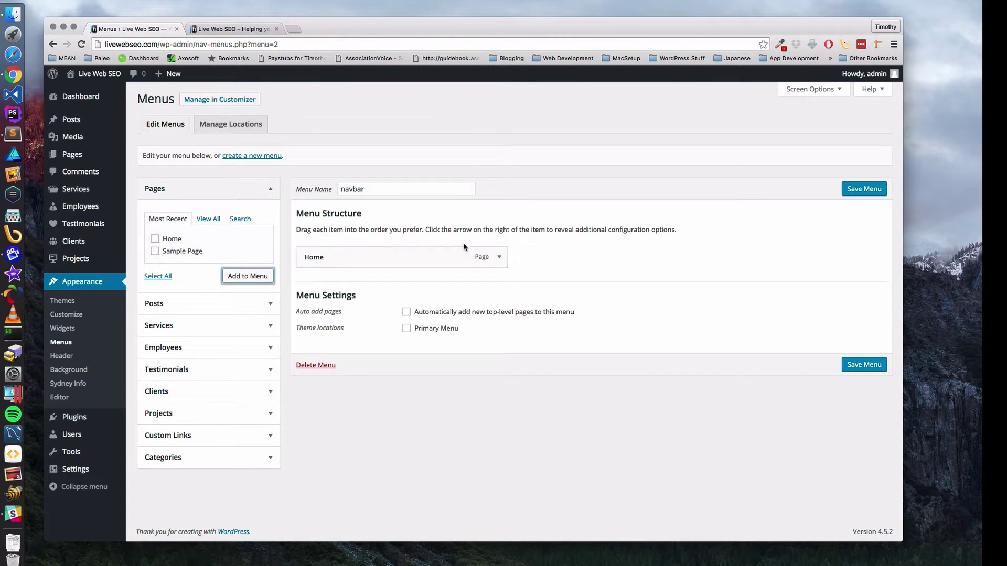
# - Assign navbar as the Primary Menu, save it, and reload the site's front page
pyautogui.click(407, 328)
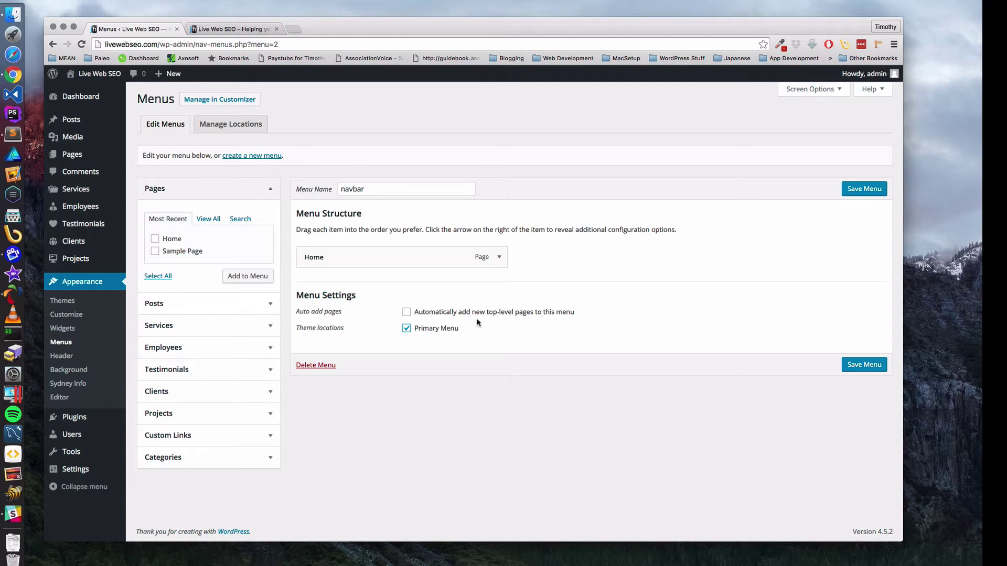
pyautogui.click(863, 189)
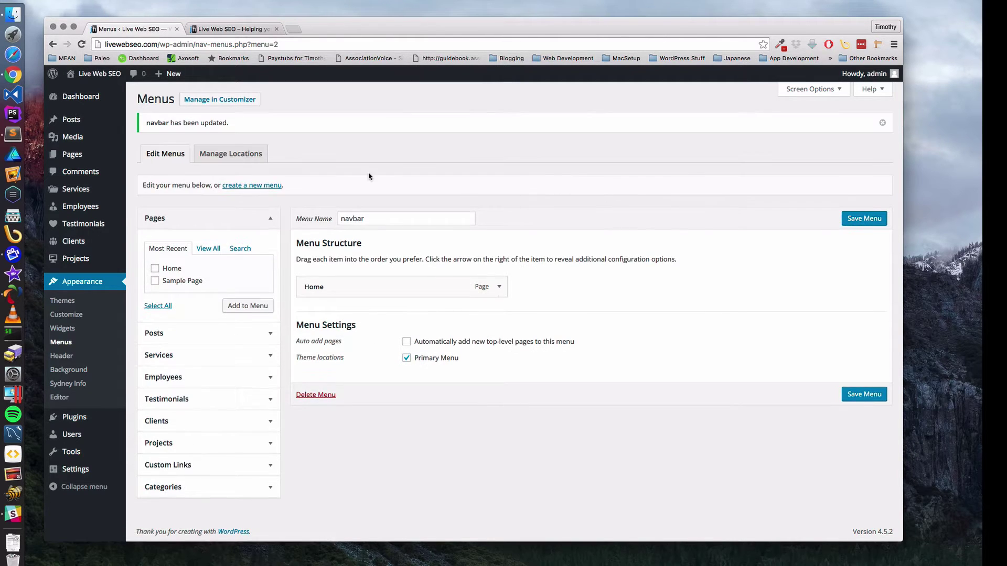
pyautogui.click(233, 29)
pyautogui.click(81, 45)
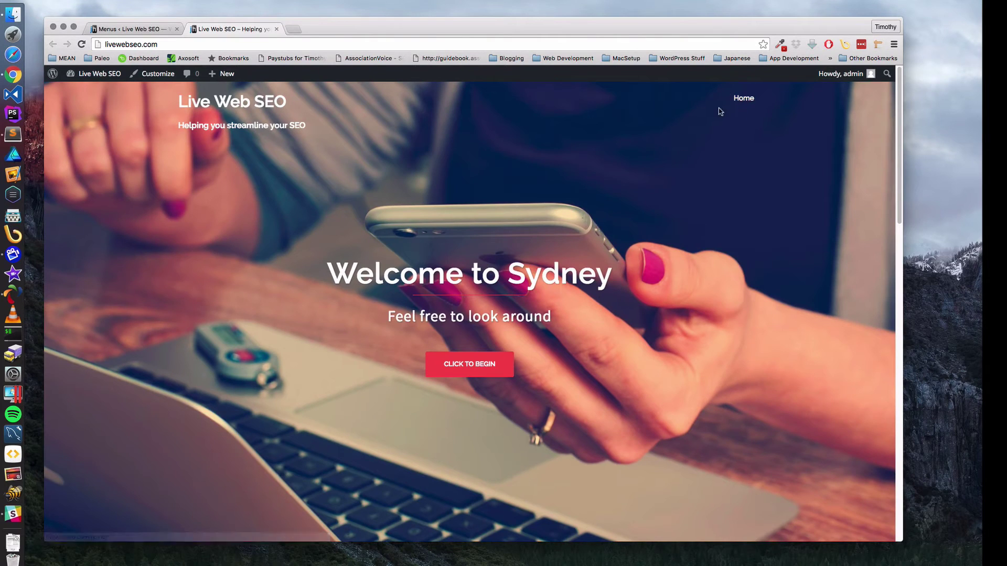
# - Test the new Home menu link on the live site, then open the admin's All Pages list
pyautogui.click(739, 100)
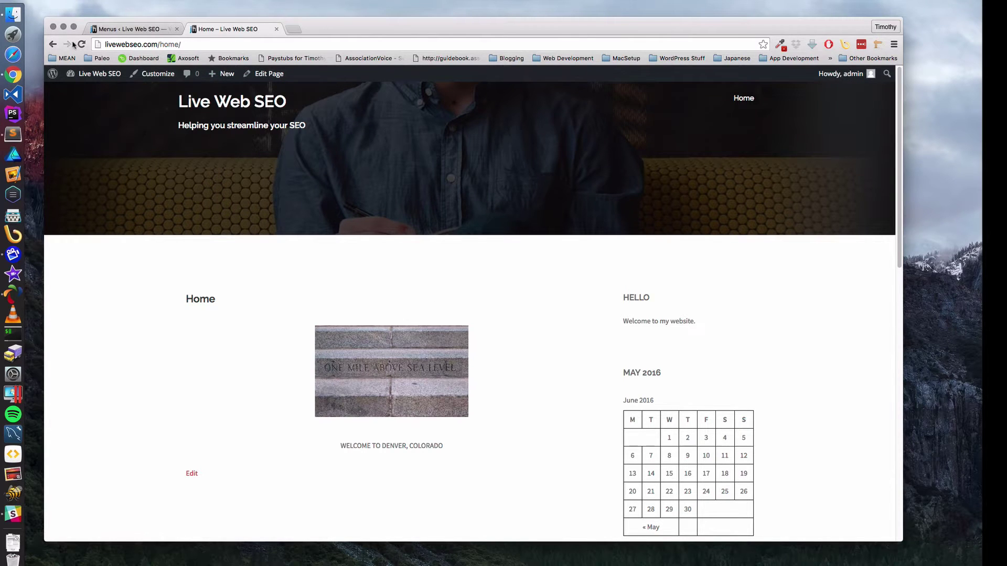
pyautogui.scroll(-10, 210, 139)
pyautogui.scroll(10, 210, 139)
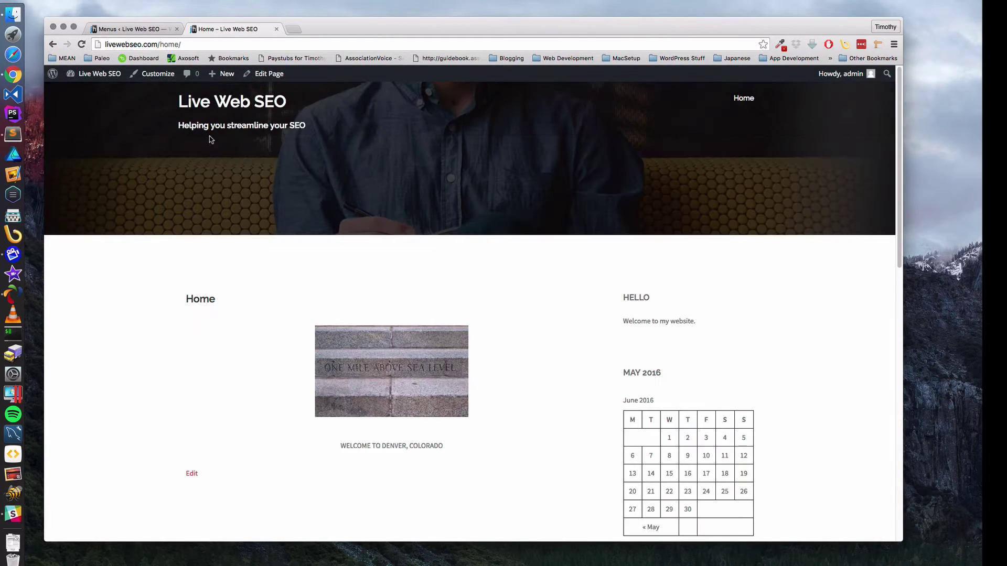
pyautogui.click(98, 73)
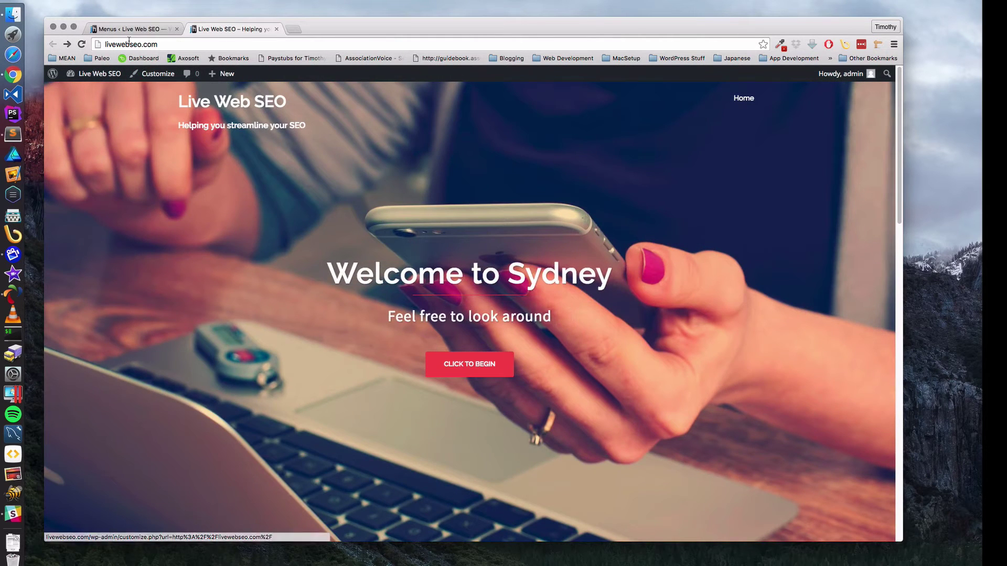
pyautogui.click(131, 31)
pyautogui.click(76, 156)
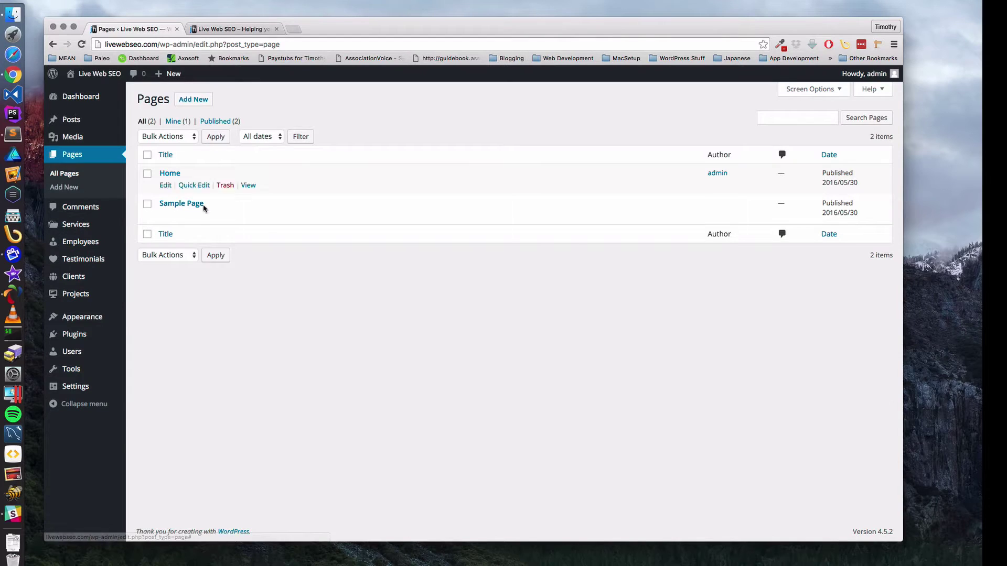
# - Trash Sample Page, then delete the Home page's image and welcome text and update it
pyautogui.click(225, 215)
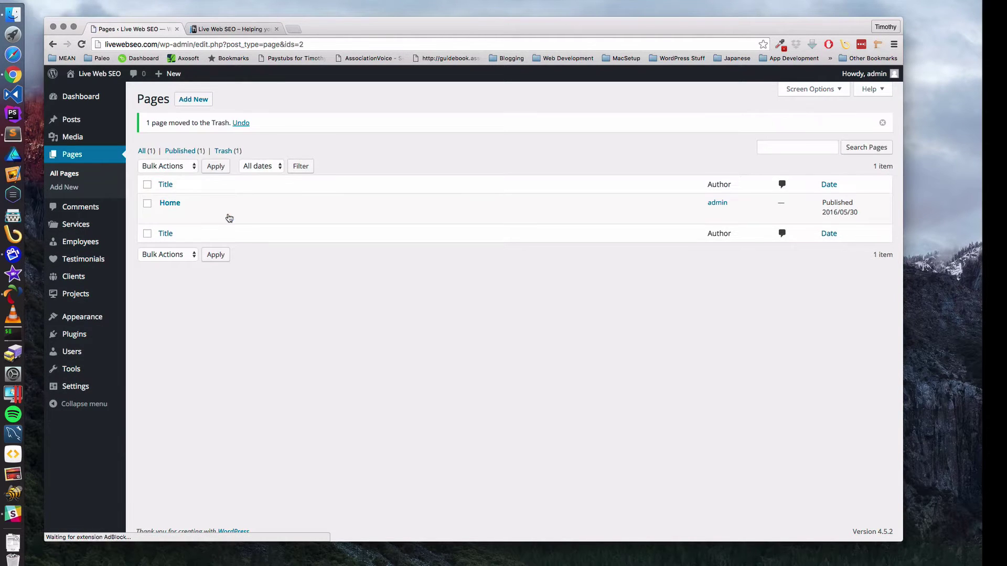
pyautogui.click(172, 205)
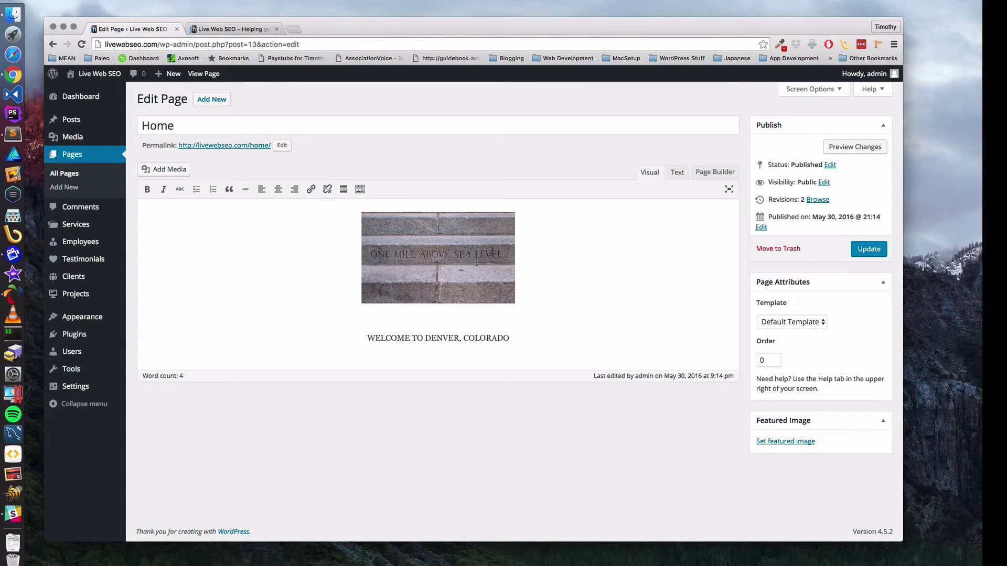
pyautogui.moveTo(515, 338); pyautogui.dragTo(330, 285)
pyautogui.press('Delete')
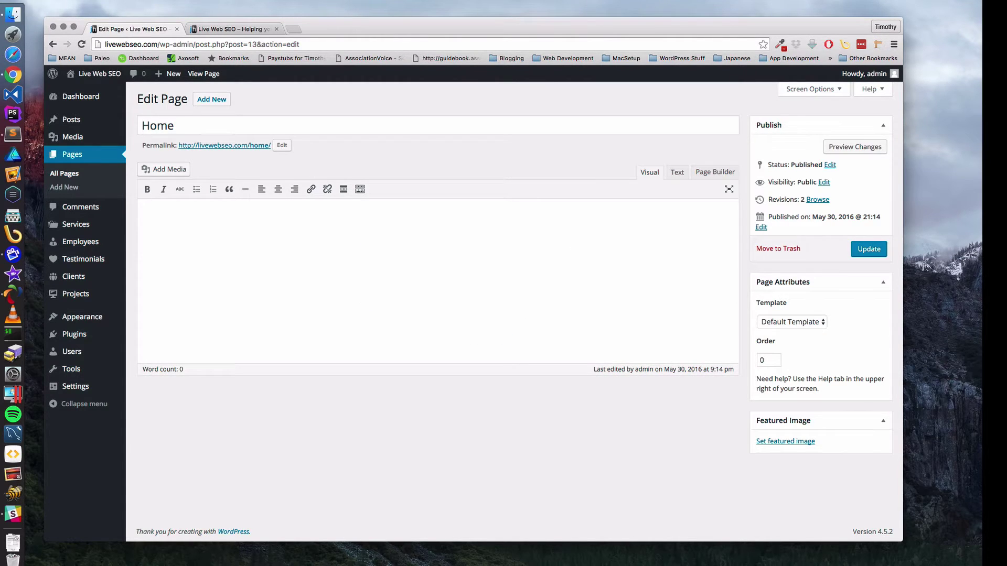
pyautogui.click(869, 250)
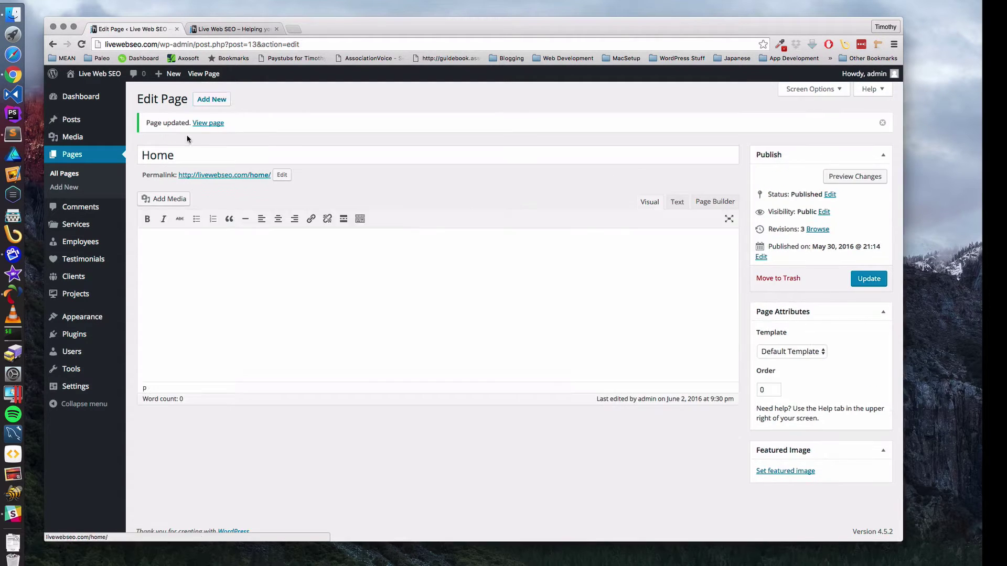
pyautogui.click(233, 29)
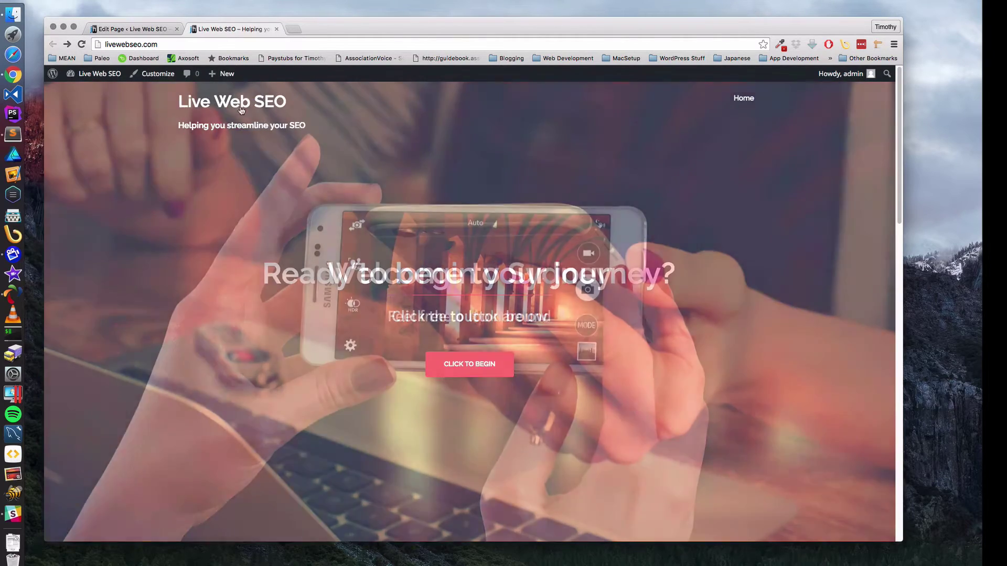
pyautogui.rightClick(734, 96)
pyautogui.click(747, 122)
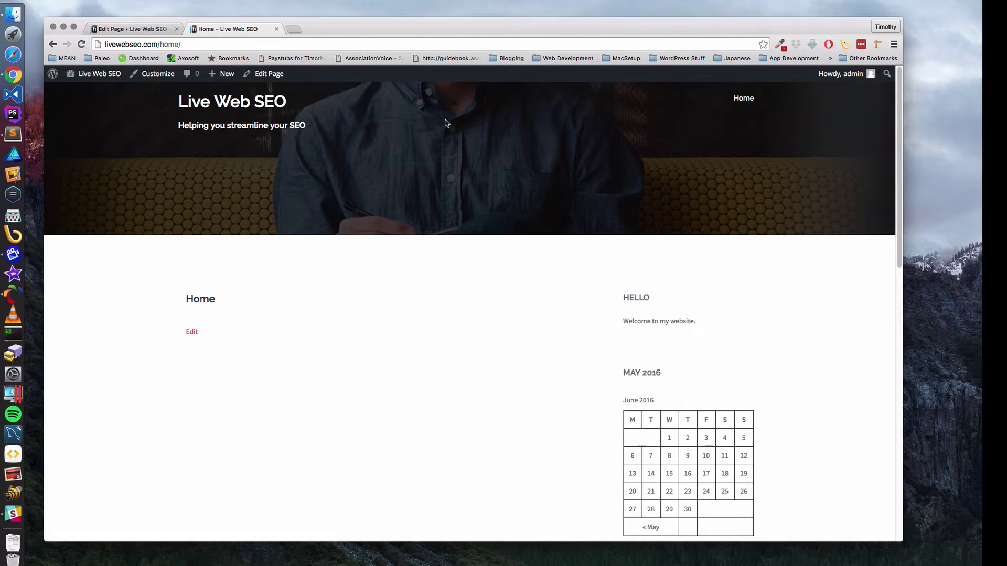
pyautogui.click(132, 29)
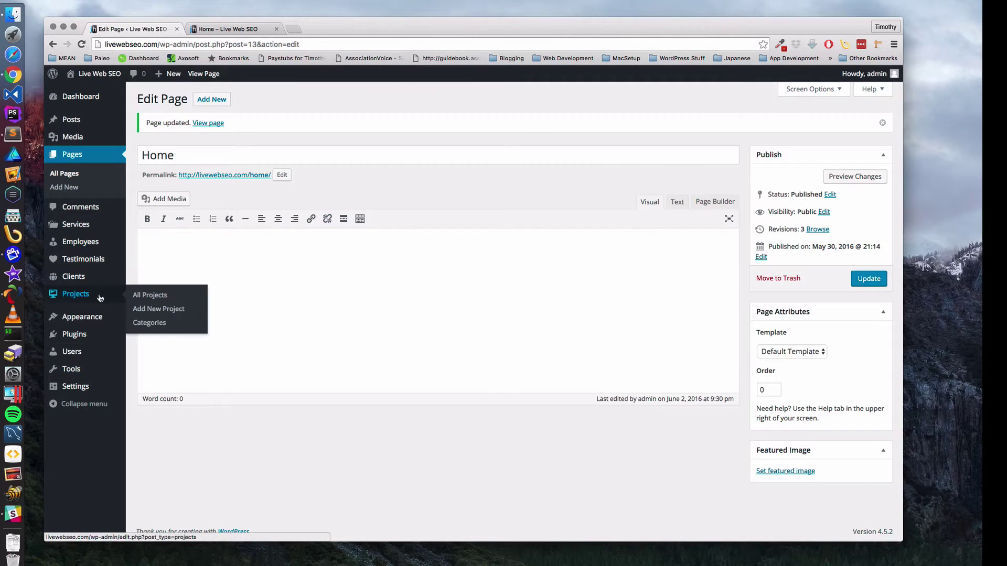
pyautogui.moveTo(84, 386)
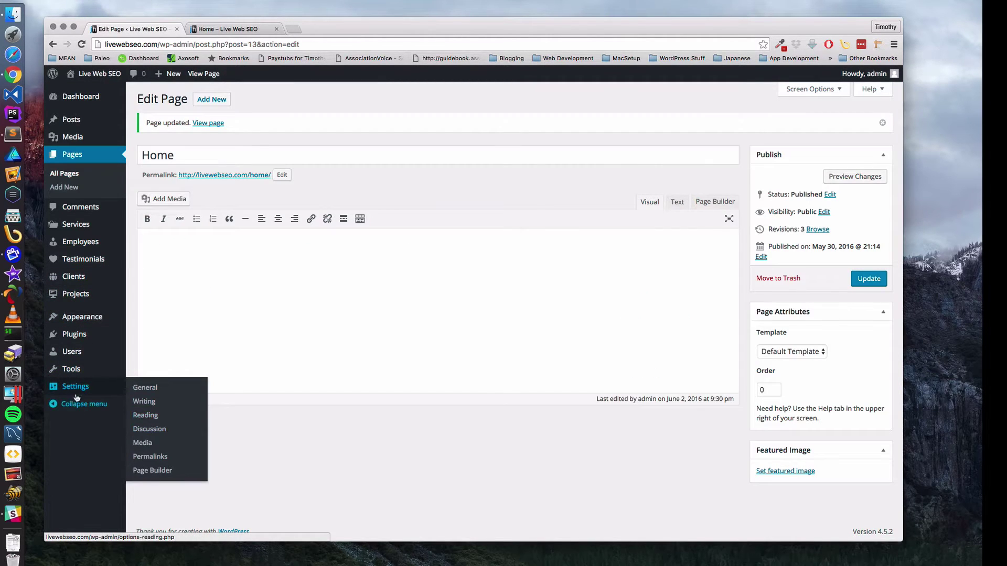
# - In Reading Settings, choose a static front page set to Home and save the changes
pyautogui.click(151, 418)
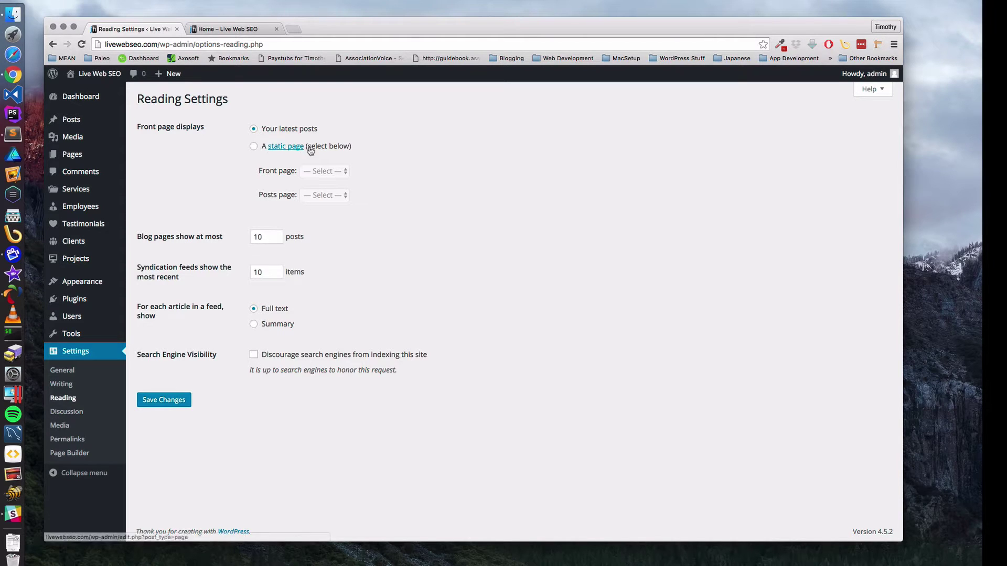
pyautogui.click(254, 148)
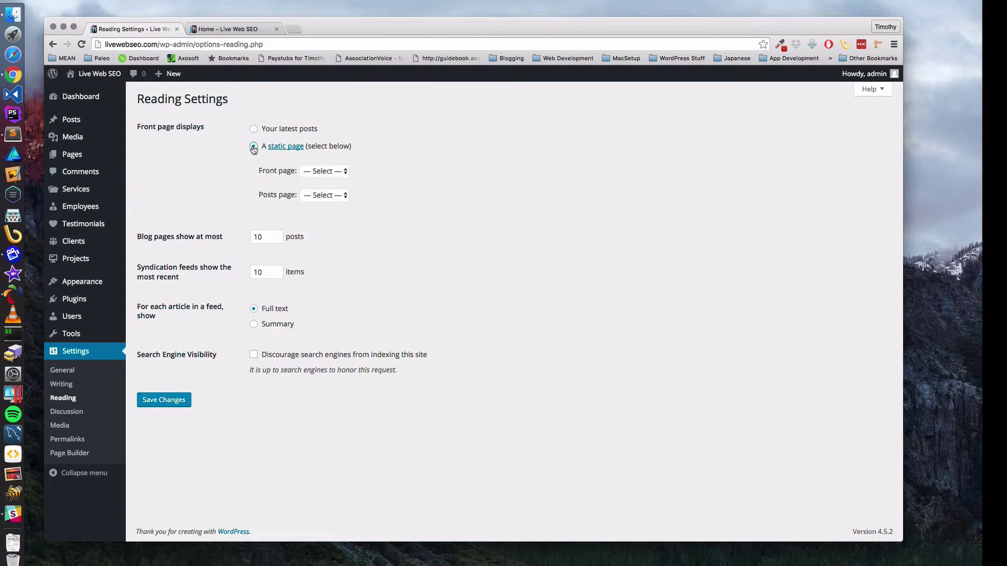
pyautogui.click(322, 171)
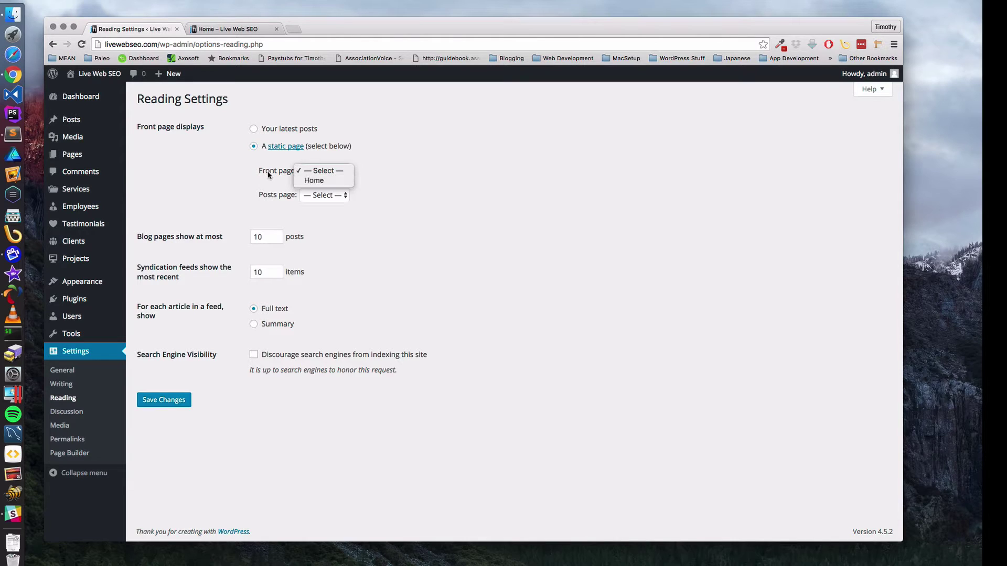
pyautogui.click(267, 171)
pyautogui.click(321, 174)
pyautogui.click(321, 181)
pyautogui.click(179, 407)
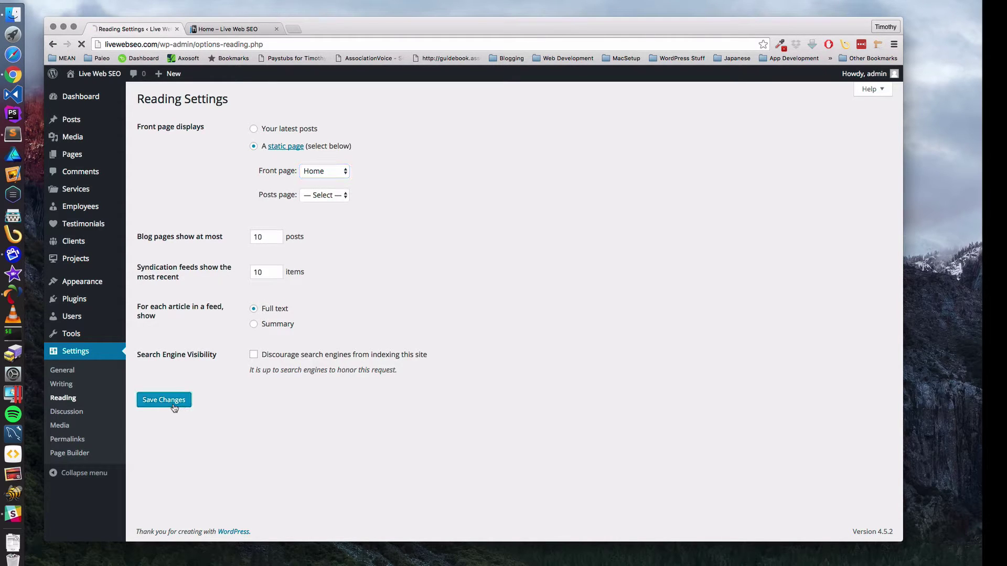
# - Reload the live site and load the root address livewebseo.com by removing home/ from the URL
pyautogui.click(226, 30)
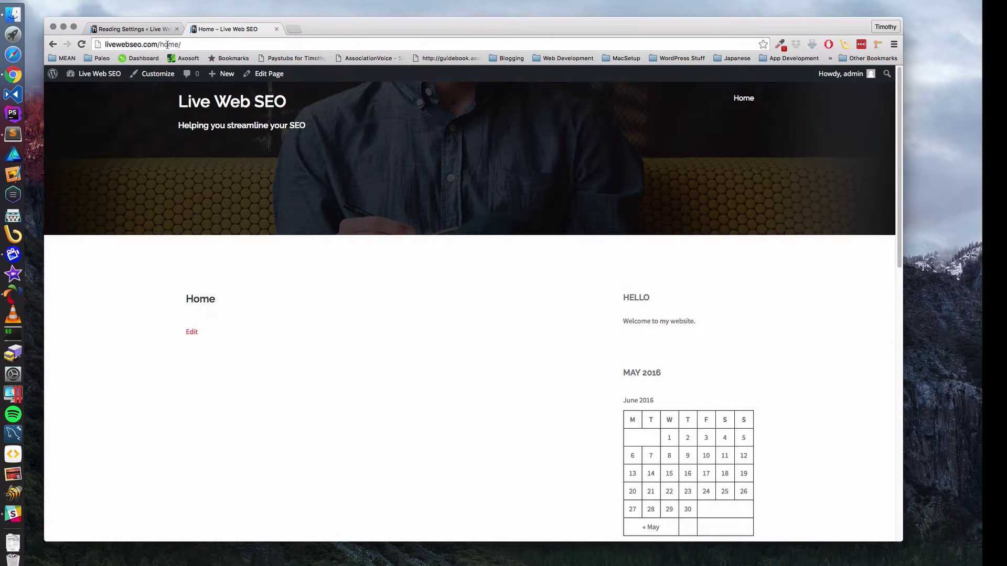
pyautogui.click(81, 45)
pyautogui.click(194, 45)
pyautogui.click(194, 45)
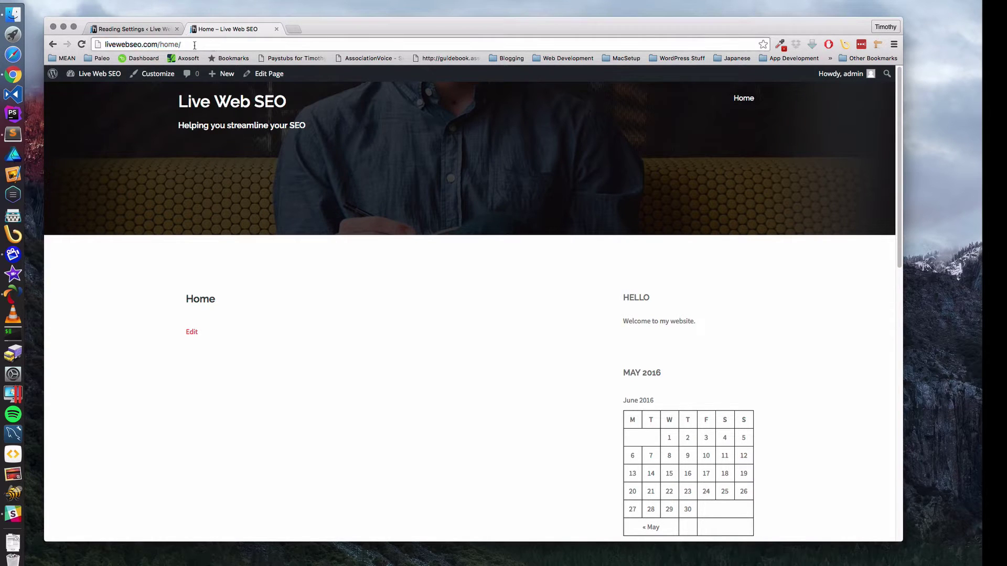
pyautogui.moveTo(178, 45); pyautogui.dragTo(161, 46)
pyautogui.press('BackSpace')
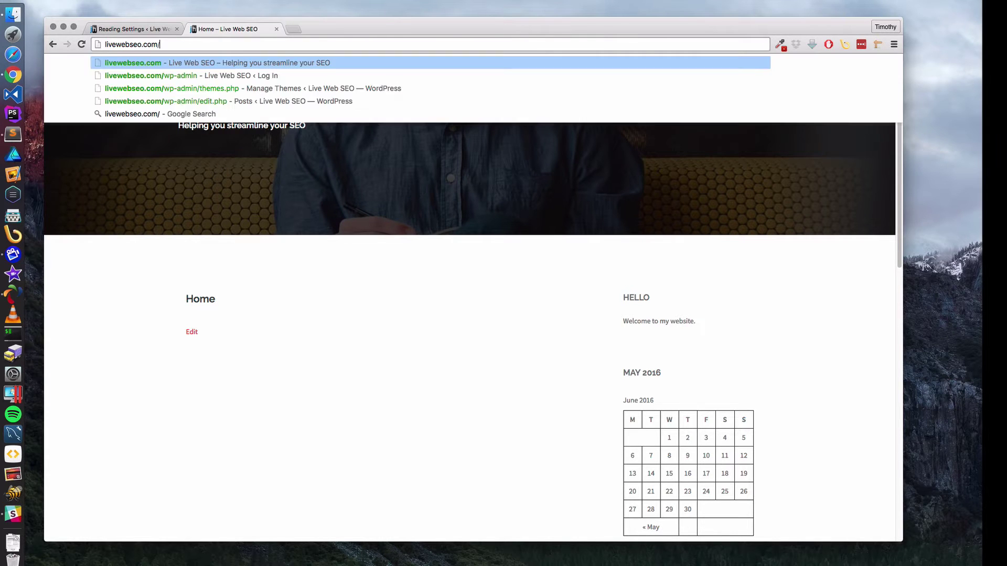
pyautogui.press('Return')
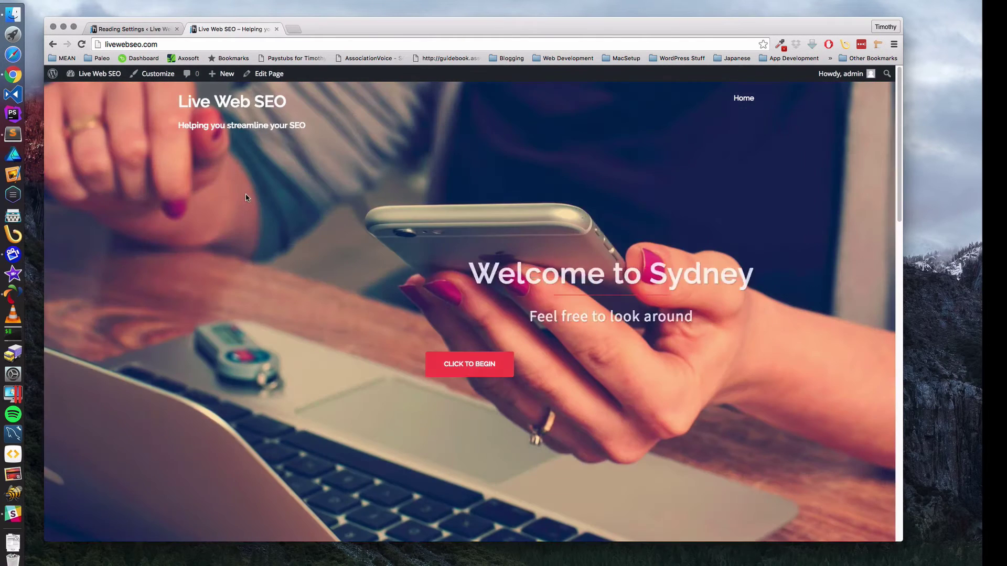
# - Scroll the front page and open Home from the navbar to check the slider and content
pyautogui.scroll(-10, 334, 261)
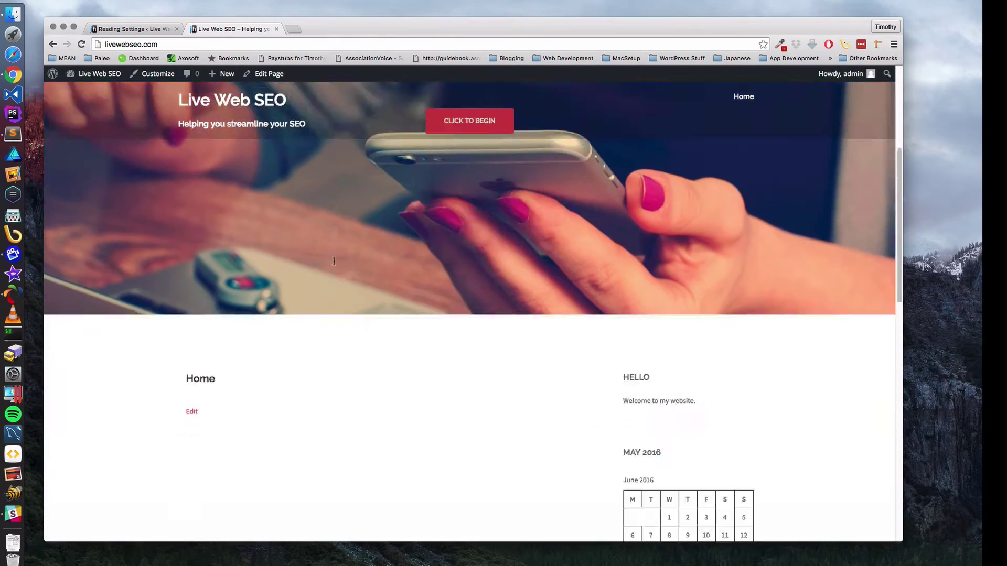
pyautogui.scroll(10, 334, 261)
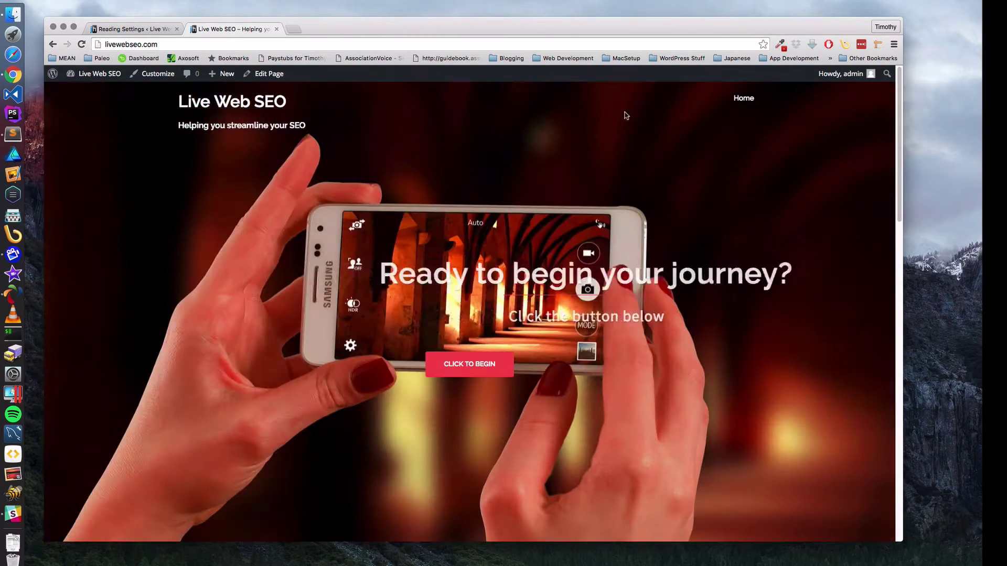
pyautogui.click(741, 102)
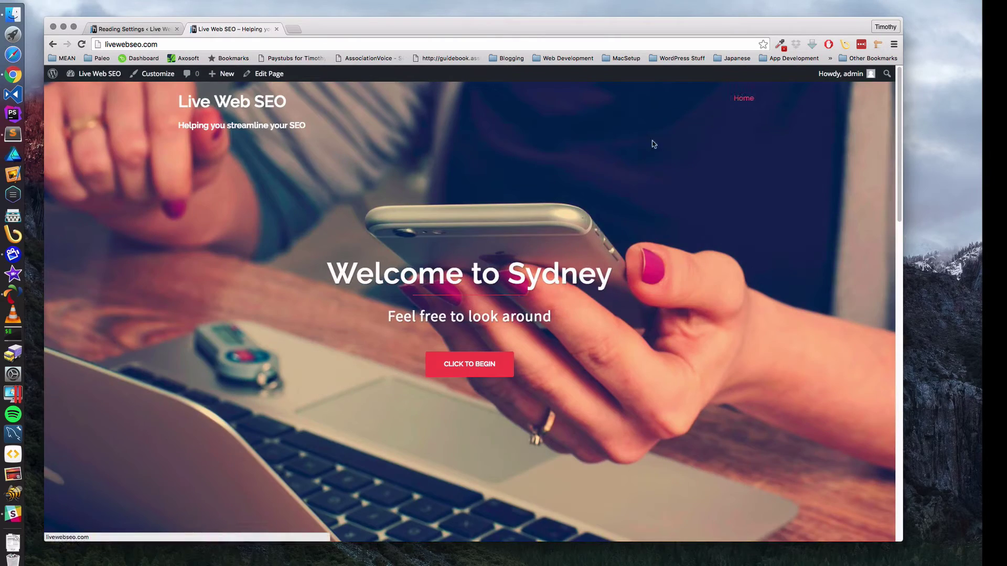
pyautogui.scroll(-10, 434, 224)
pyautogui.scroll(10, 435, 226)
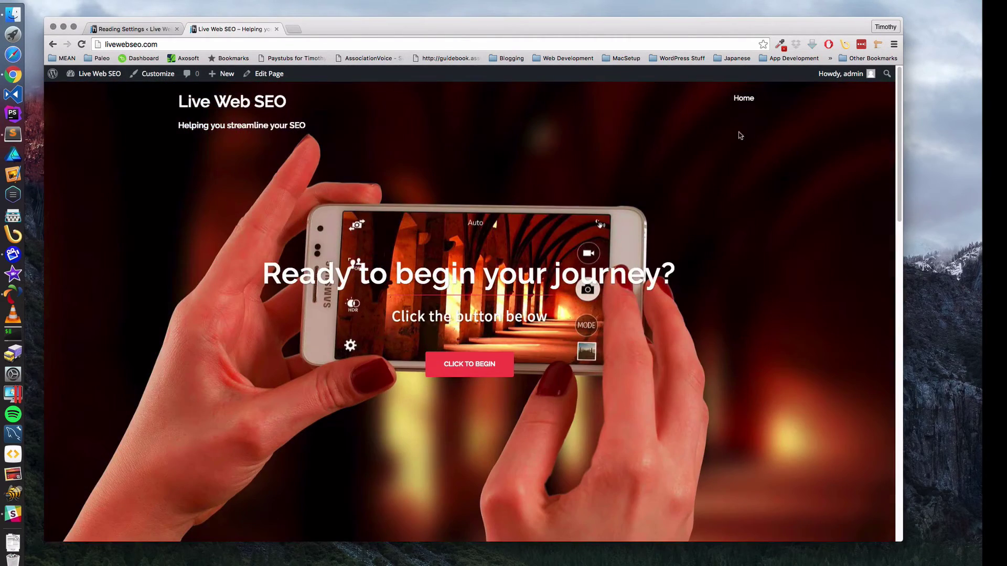
pyautogui.scroll(-10, 541, 210)
pyautogui.scroll(-3, 542, 209)
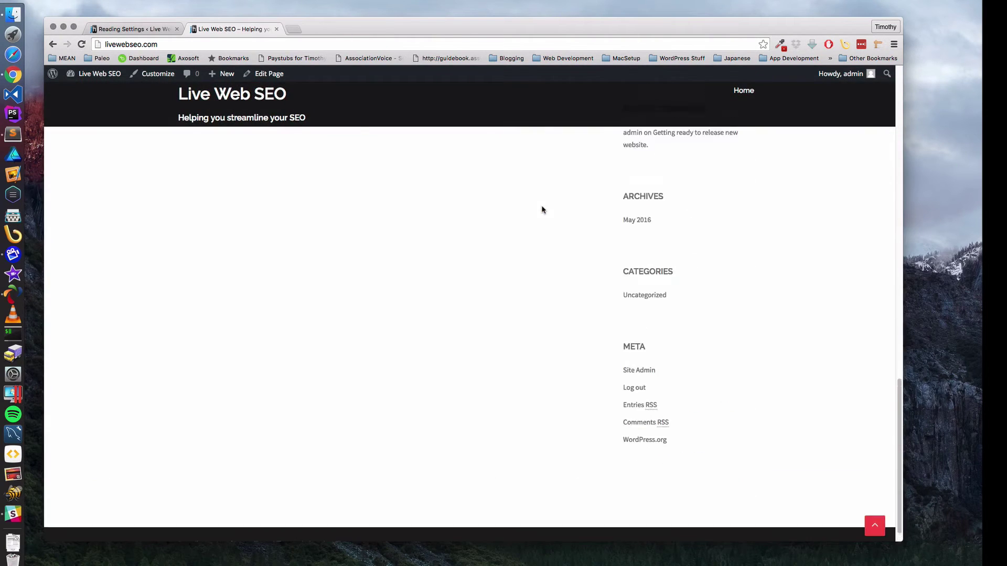
pyautogui.scroll(15, 540, 209)
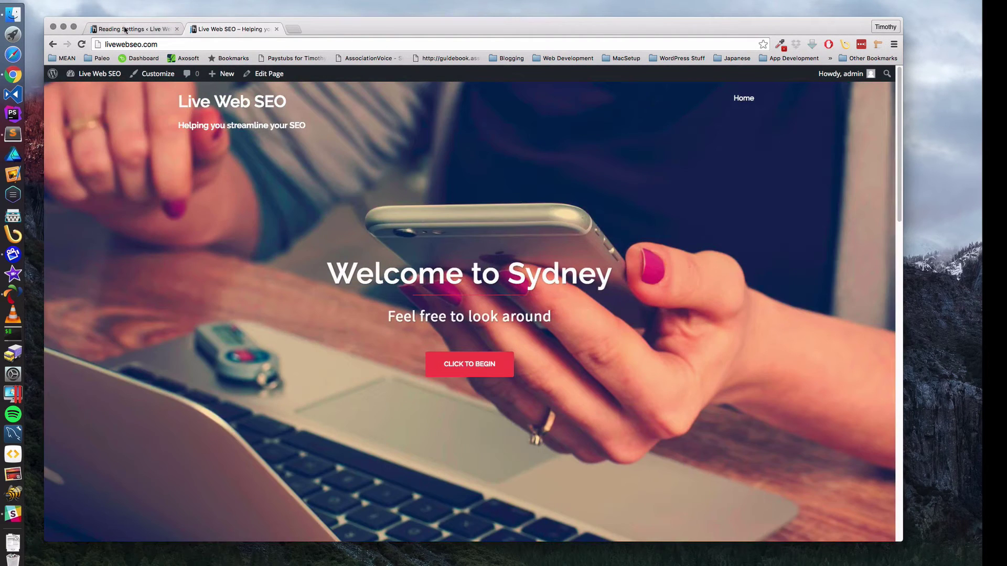
# - Add a new page titled Blog and save it as a draft
pyautogui.click(125, 31)
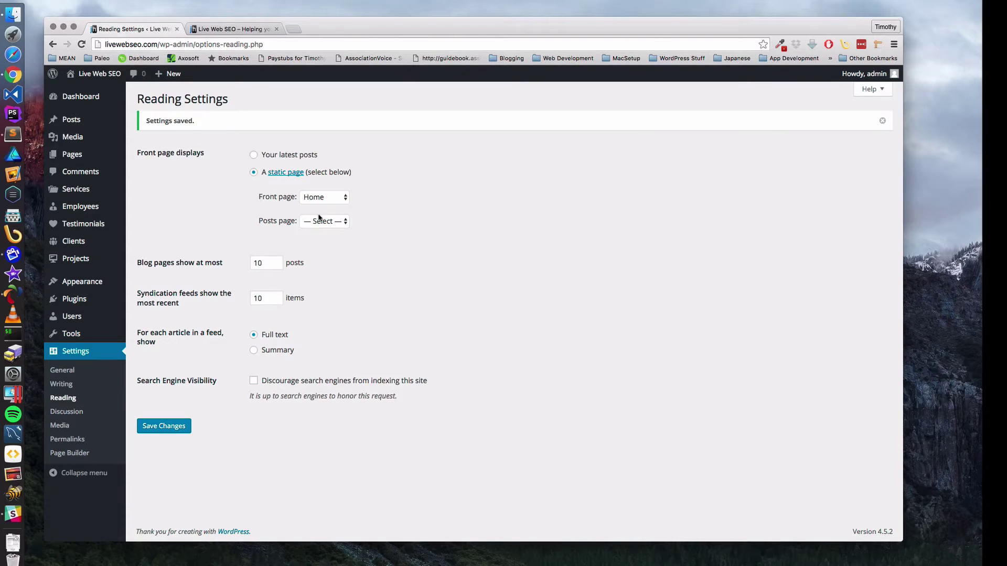
pyautogui.click(69, 156)
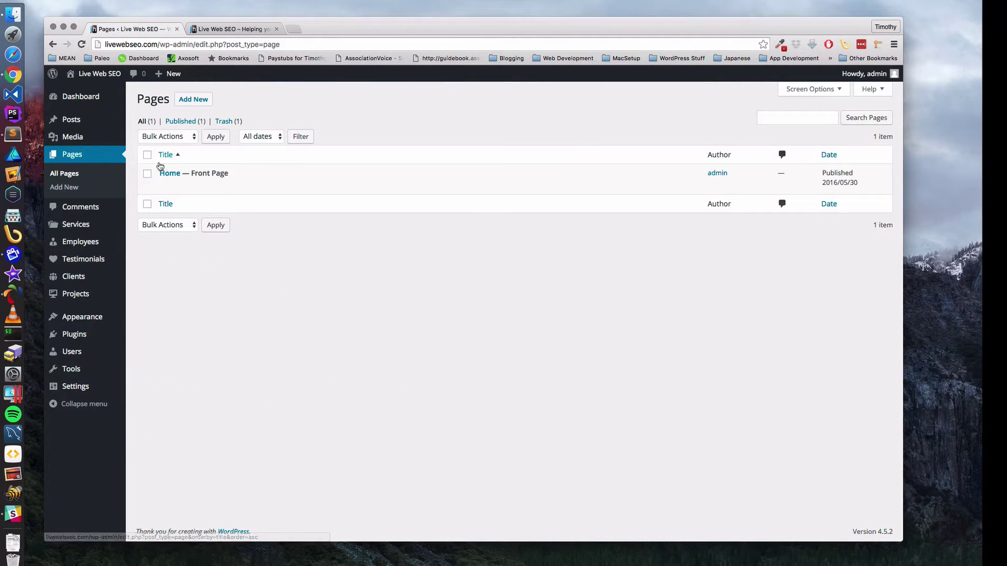
pyautogui.click(193, 99)
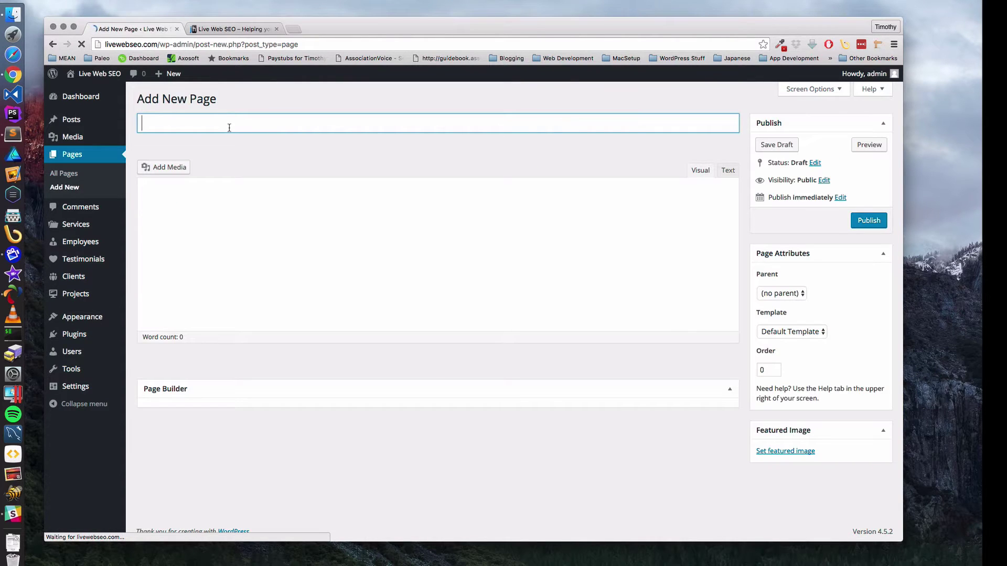
pyautogui.write('B')
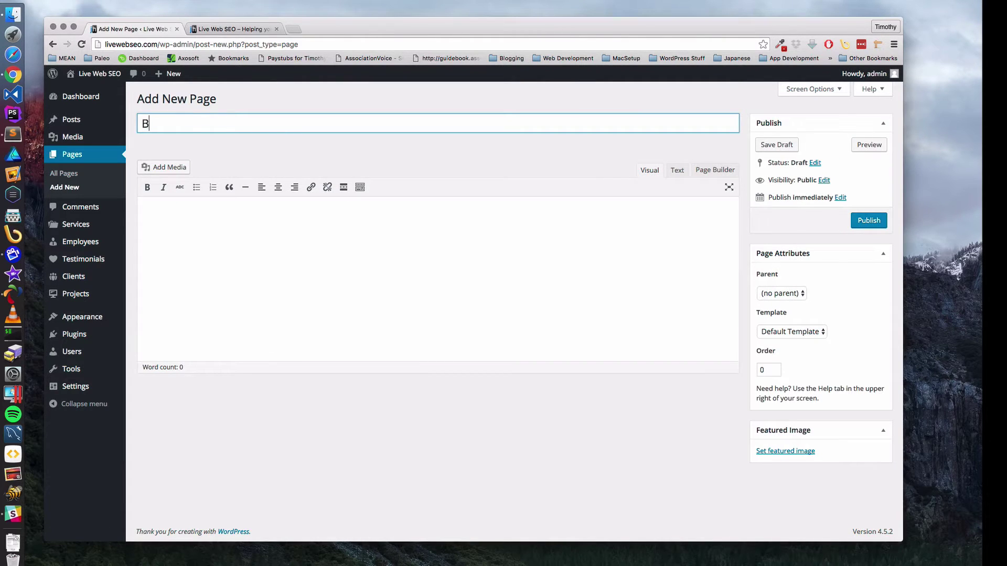
pyautogui.write('log')
pyautogui.press('Return')
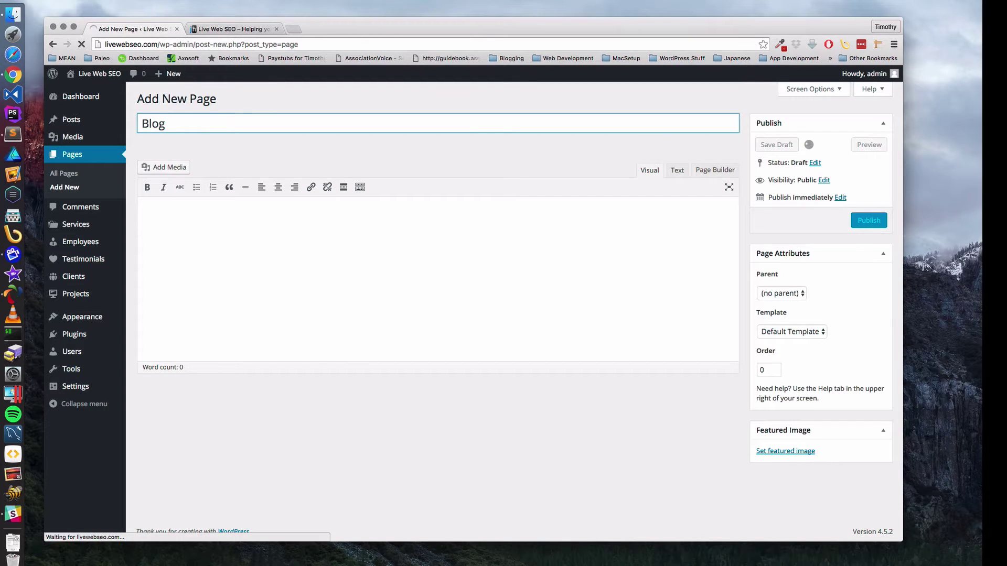
# - Write 'This is the Blog' in the page body, fixing the capitalisation, and publish it
pyautogui.click(142, 215)
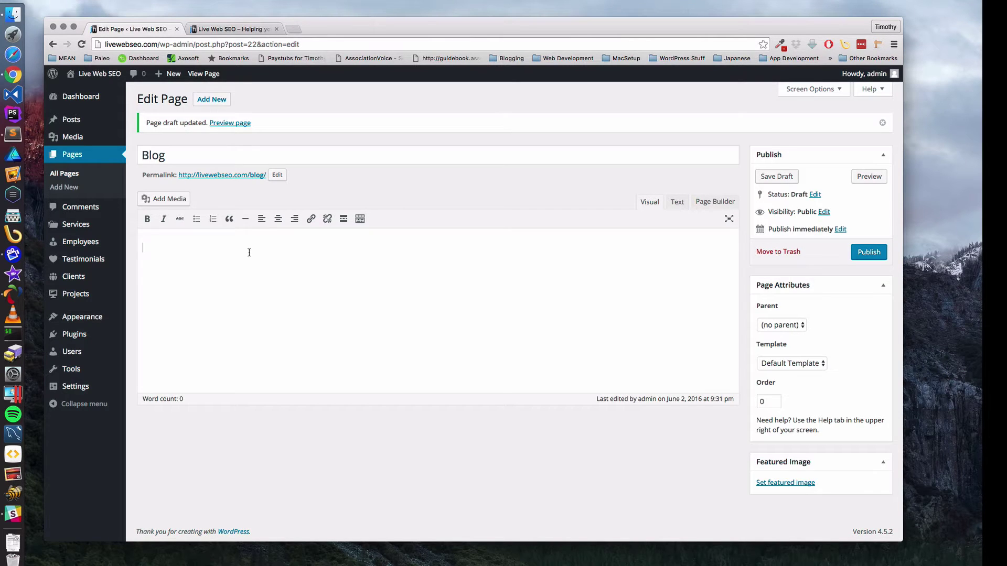
pyautogui.write('THis is the Blog')
pyautogui.click(153, 248)
pyautogui.press('BackSpace')
pyautogui.write('his is the Blog')
pyautogui.click(869, 253)
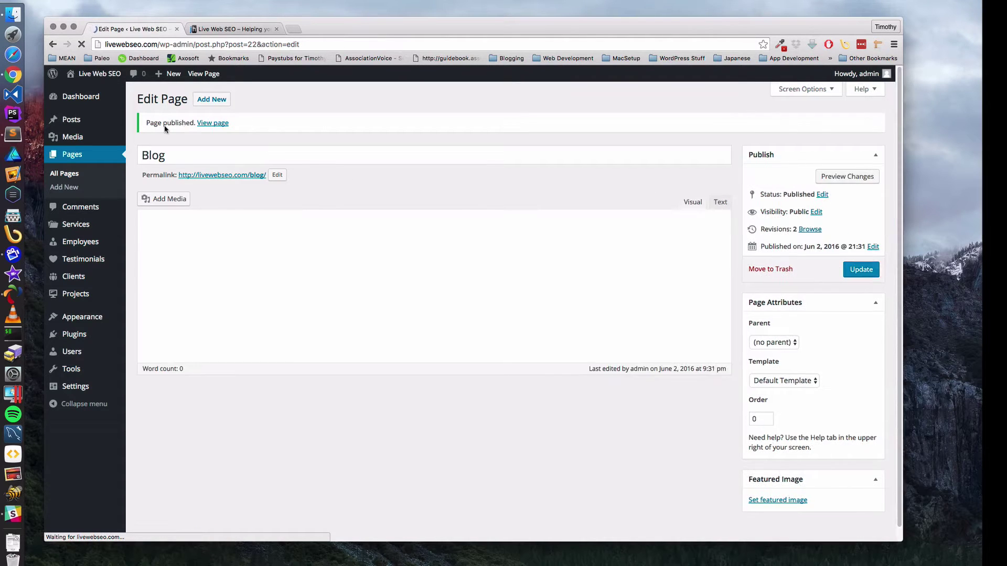
# - Add the Blog page to the navbar menu under Home, save it, and return to the live site
pyautogui.moveTo(77, 338)
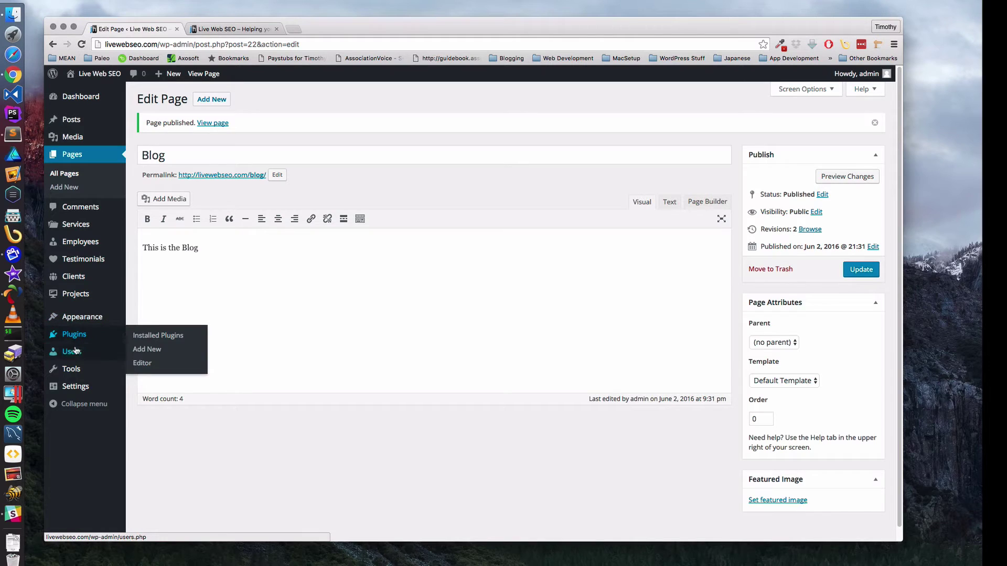
pyautogui.moveTo(79, 318)
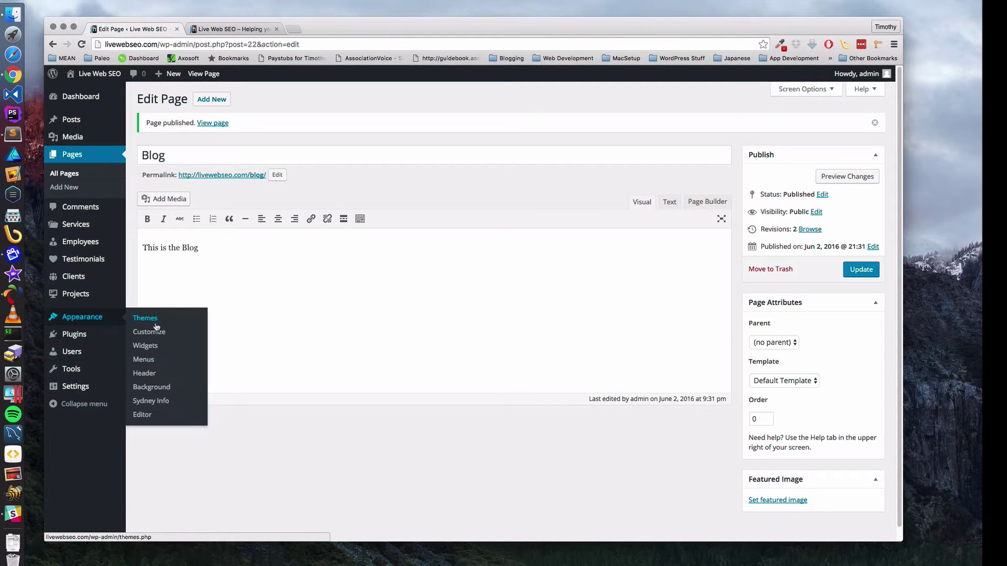
pyautogui.click(147, 361)
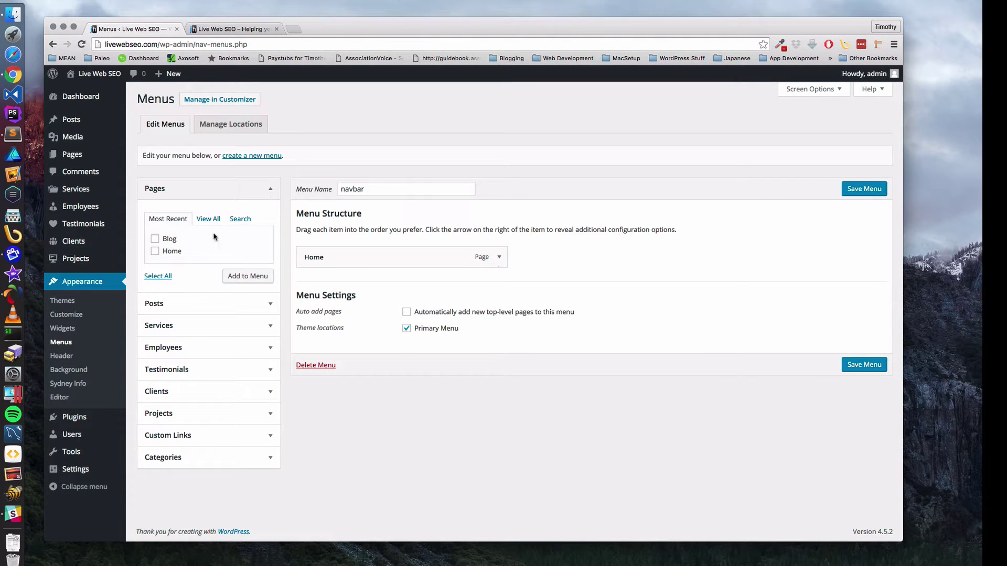
pyautogui.click(229, 272)
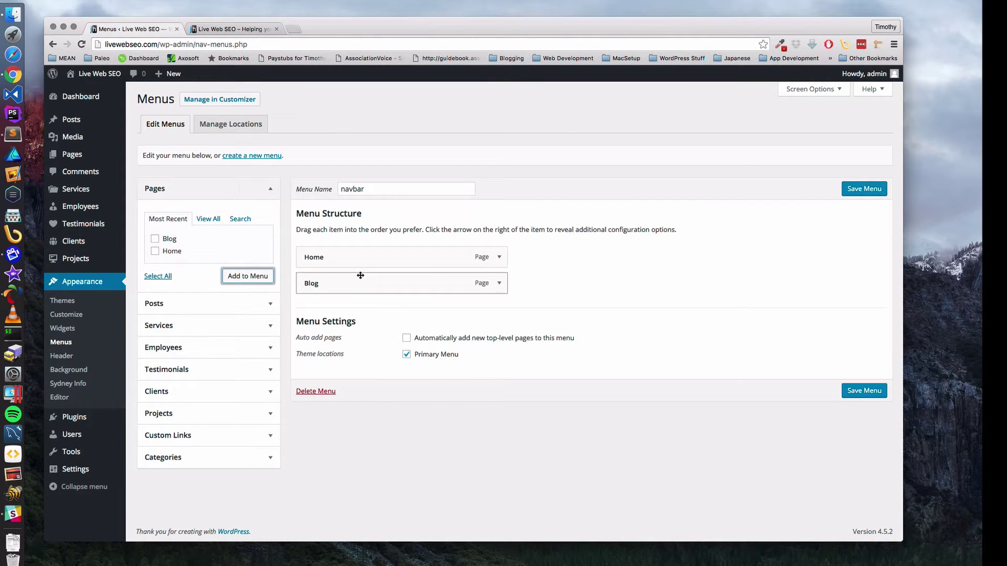
pyautogui.click(866, 393)
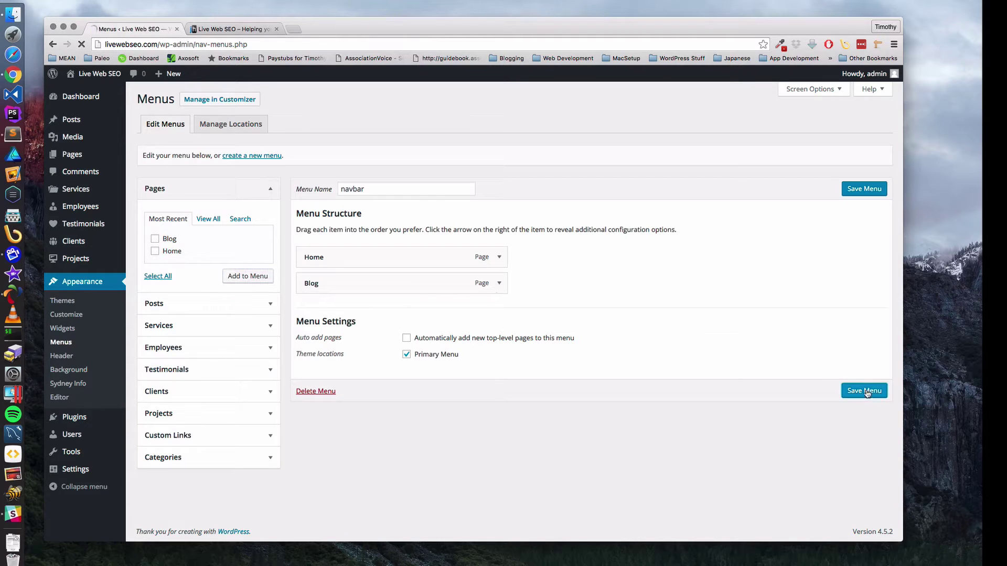
pyautogui.click(241, 27)
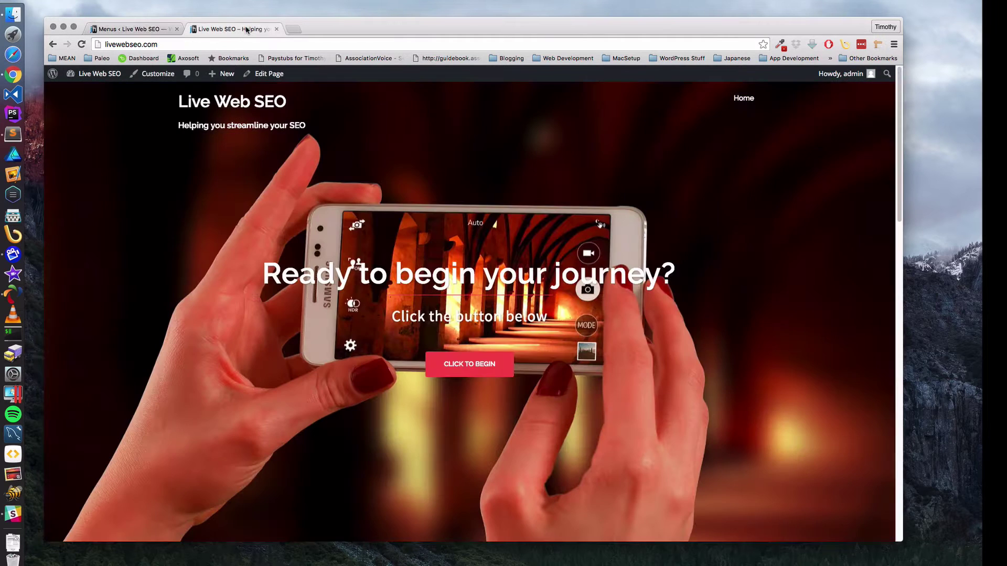
# - Reload the homepage, open Blog from the navbar and select its text, then return to Menus
pyautogui.click(81, 44)
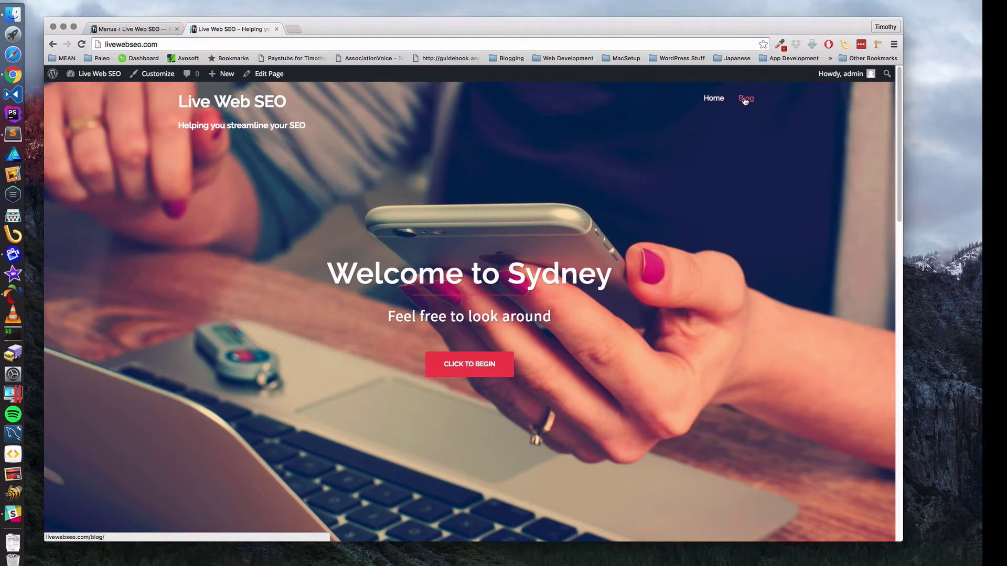
pyautogui.click(748, 100)
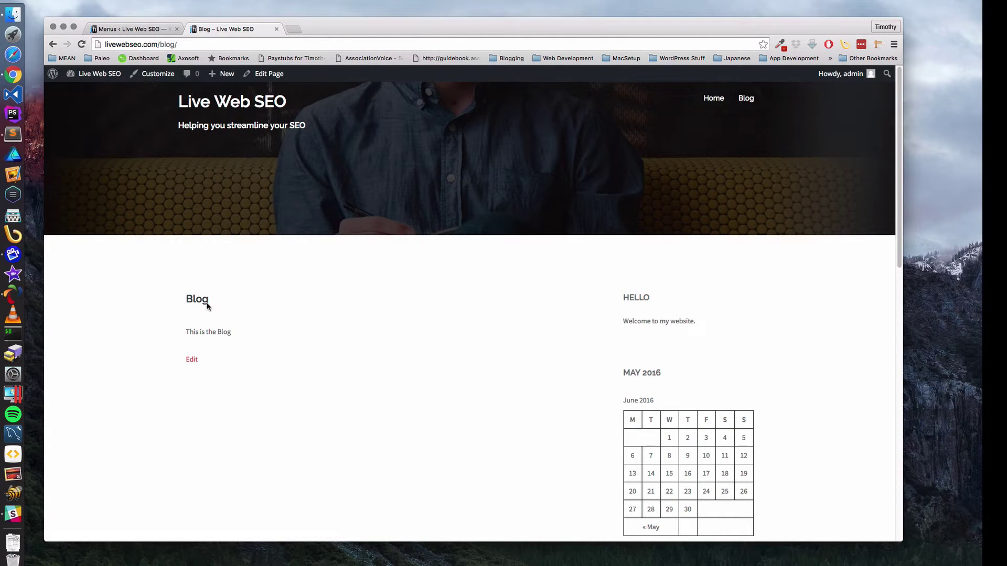
pyautogui.moveTo(186, 298); pyautogui.dragTo(250, 334)
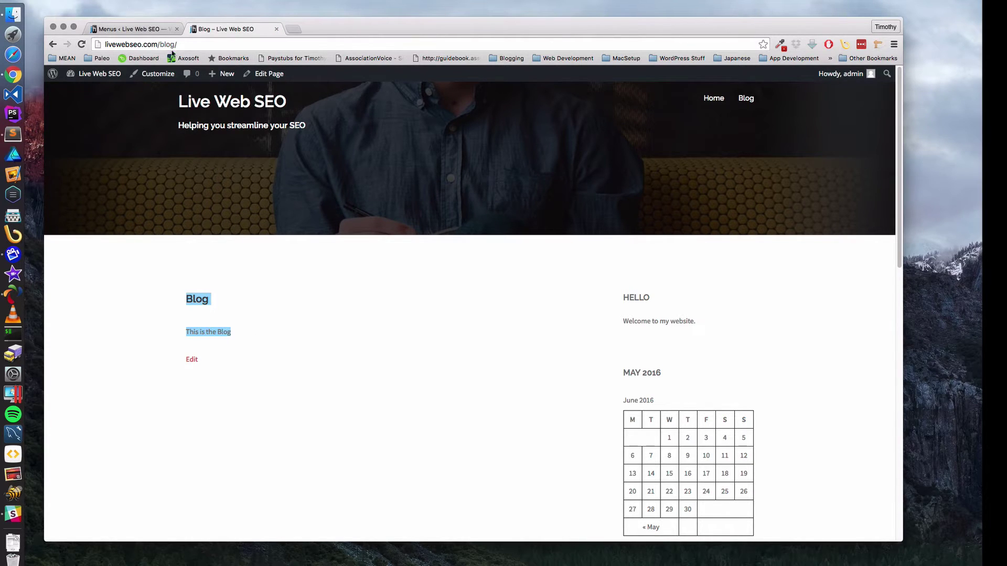
pyautogui.click(131, 30)
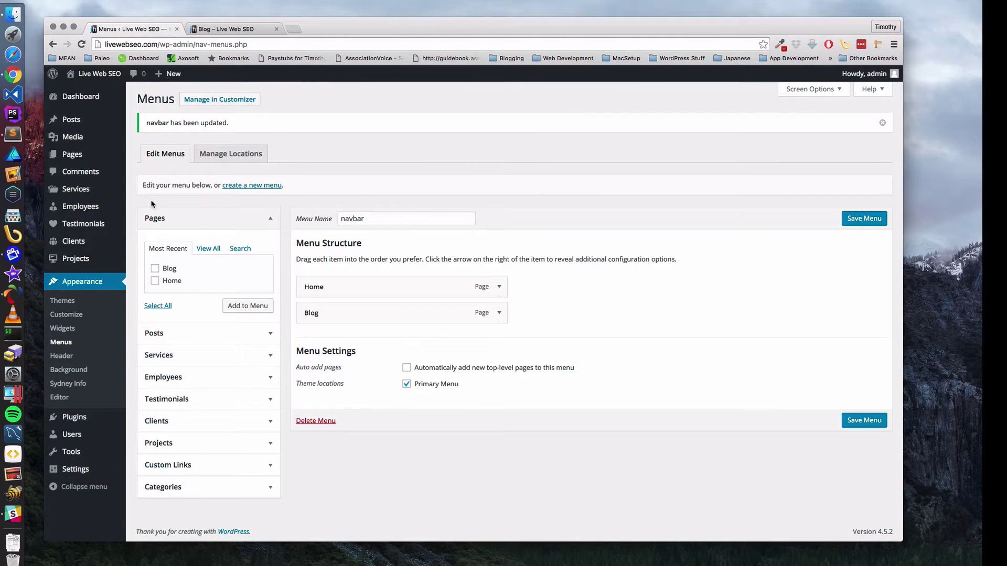
# - Create a page titled About with the body 'This is the About Page' and publish it
pyautogui.click(65, 155)
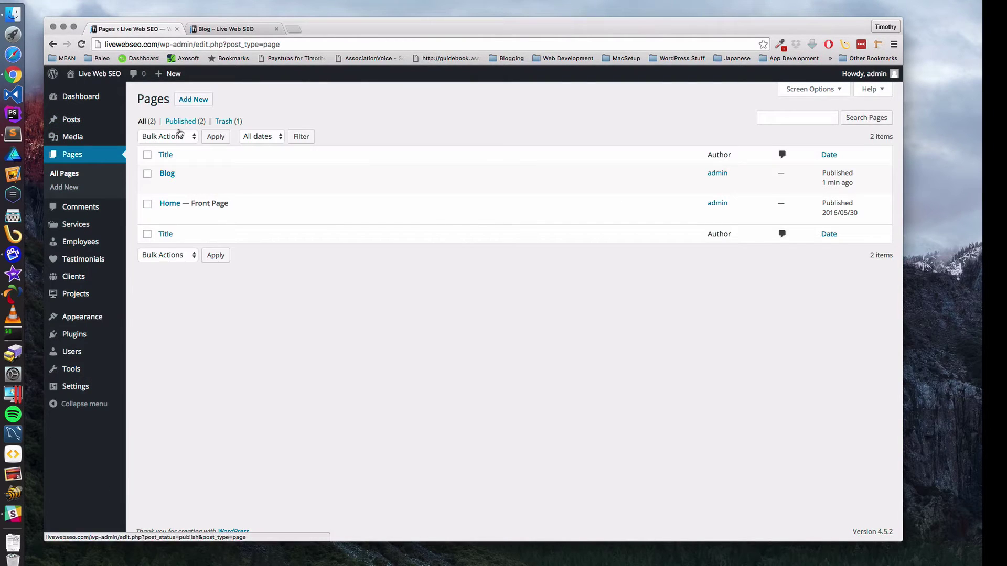
pyautogui.click(179, 133)
pyautogui.click(199, 100)
pyautogui.click(202, 101)
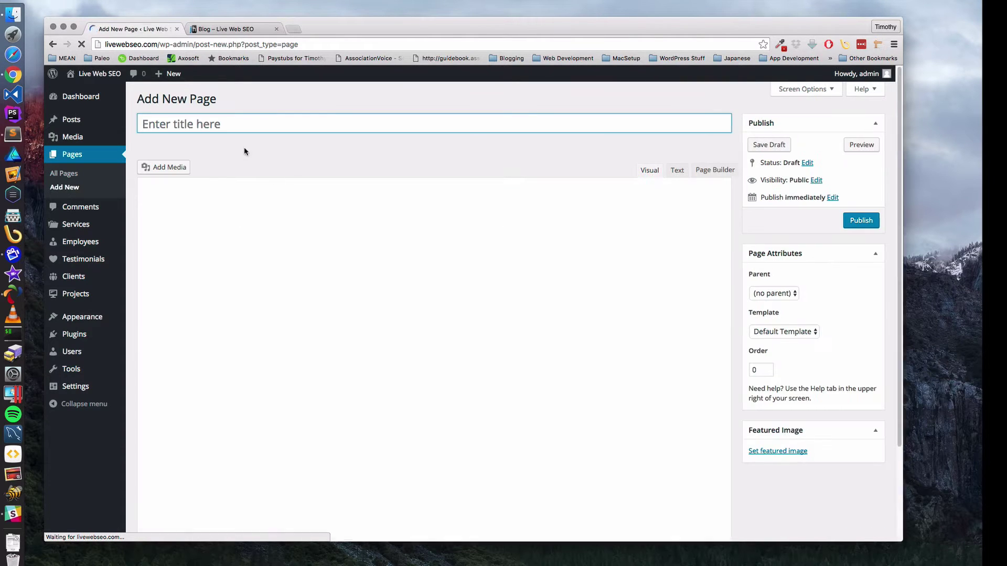
pyautogui.write('About')
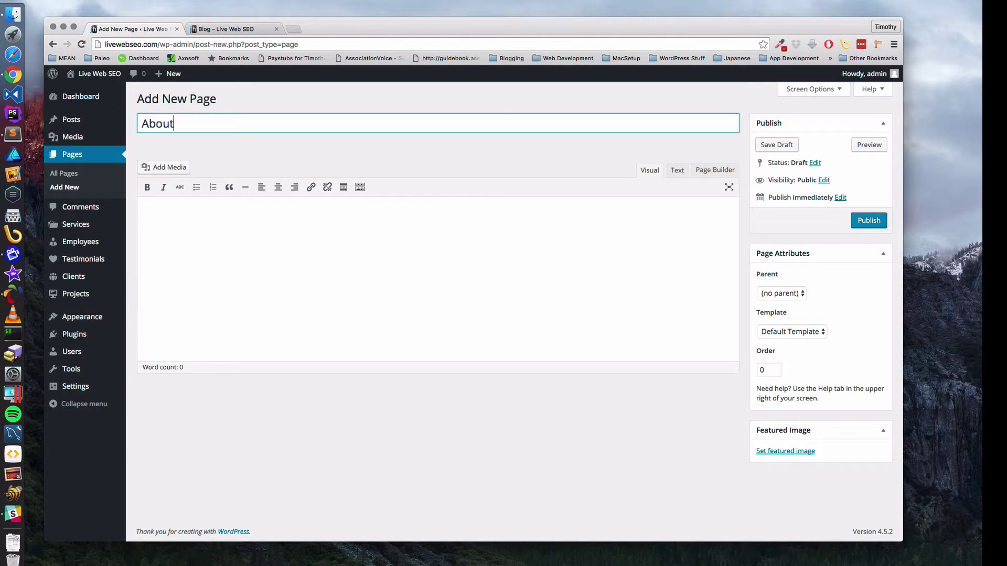
pyautogui.click(259, 220)
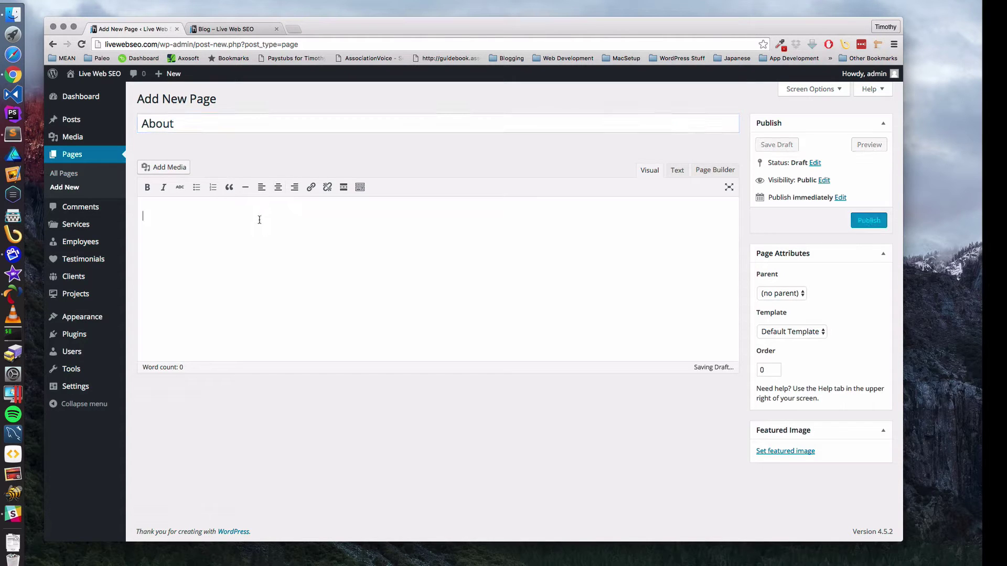
pyautogui.write('This is the ')
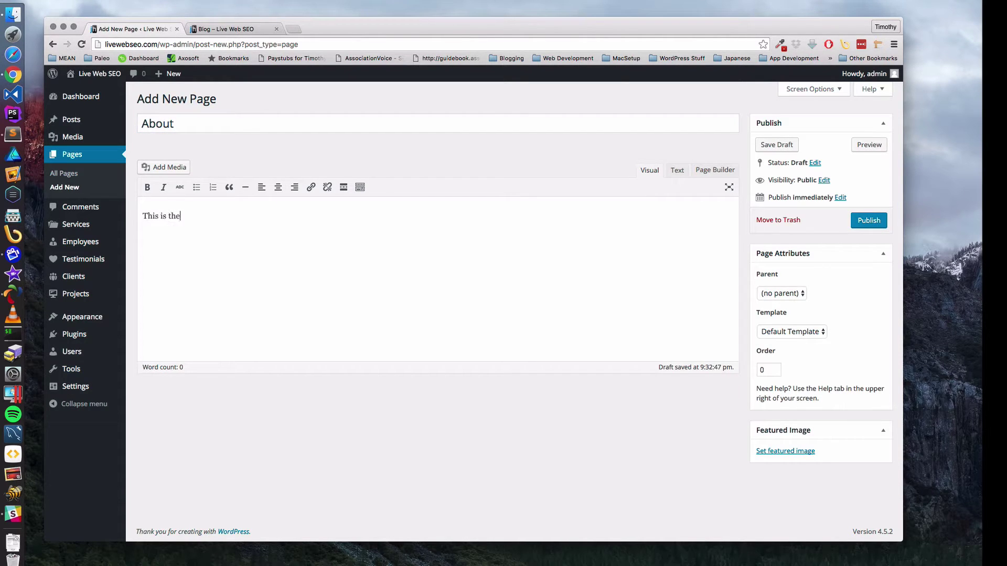
pyautogui.write('About Page')
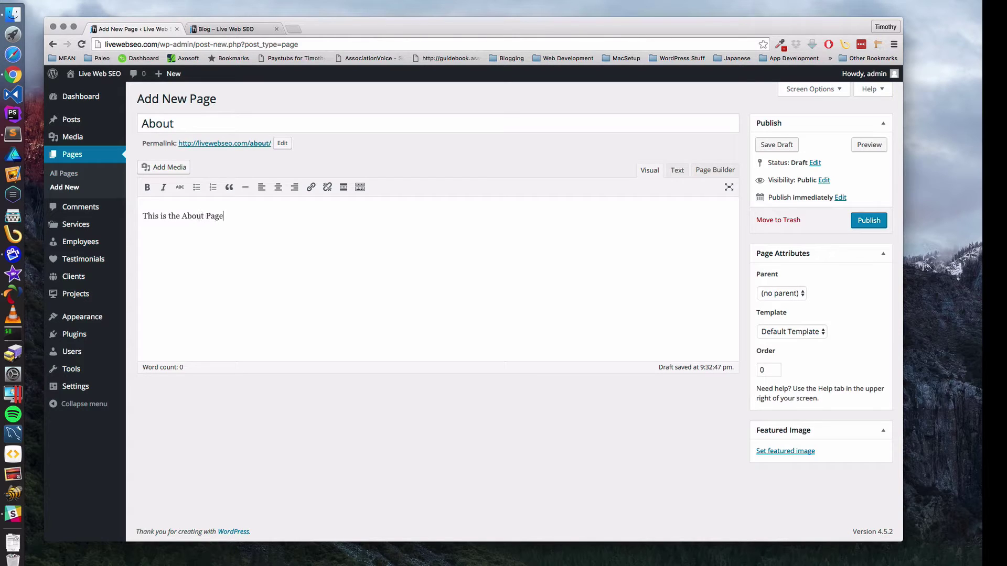
pyautogui.click(868, 220)
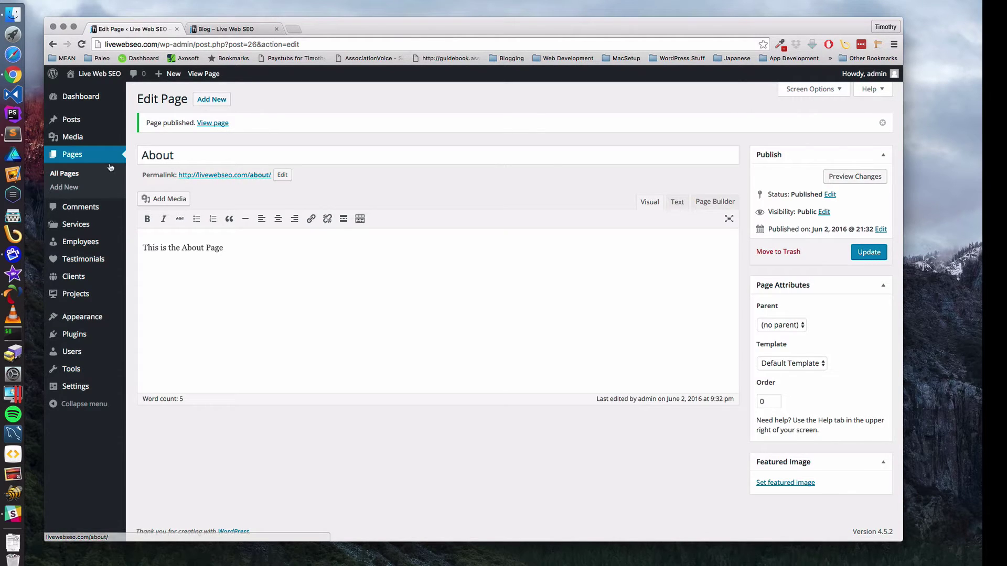
# - Look over the Blog page and the existing post, then return to the All Pages list
pyautogui.click(77, 156)
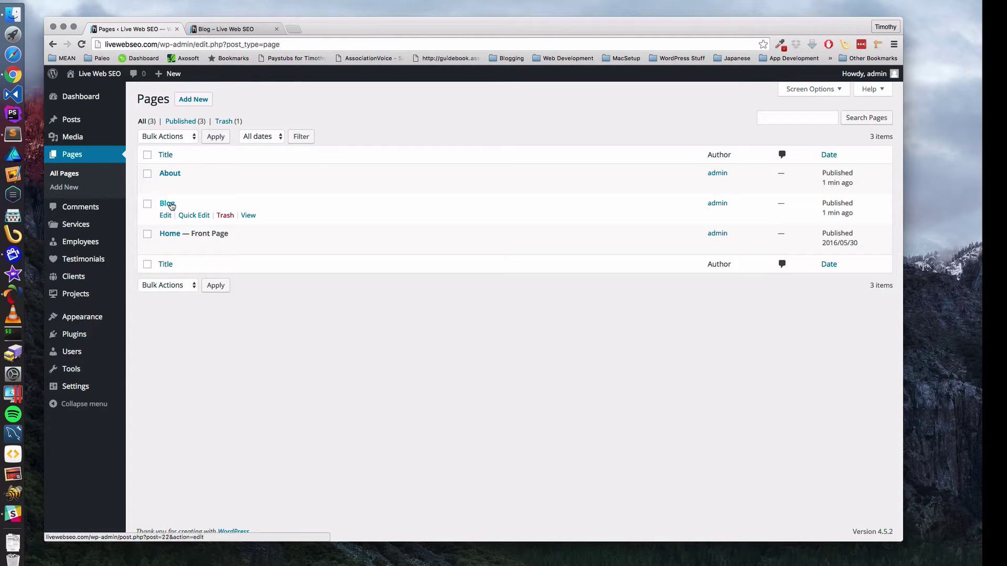
pyautogui.click(169, 204)
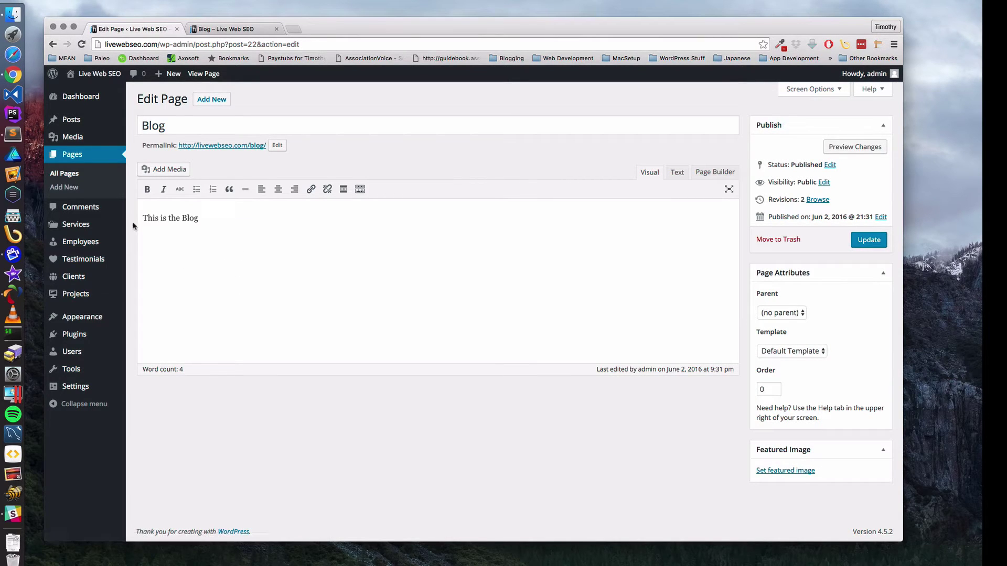
pyautogui.click(61, 124)
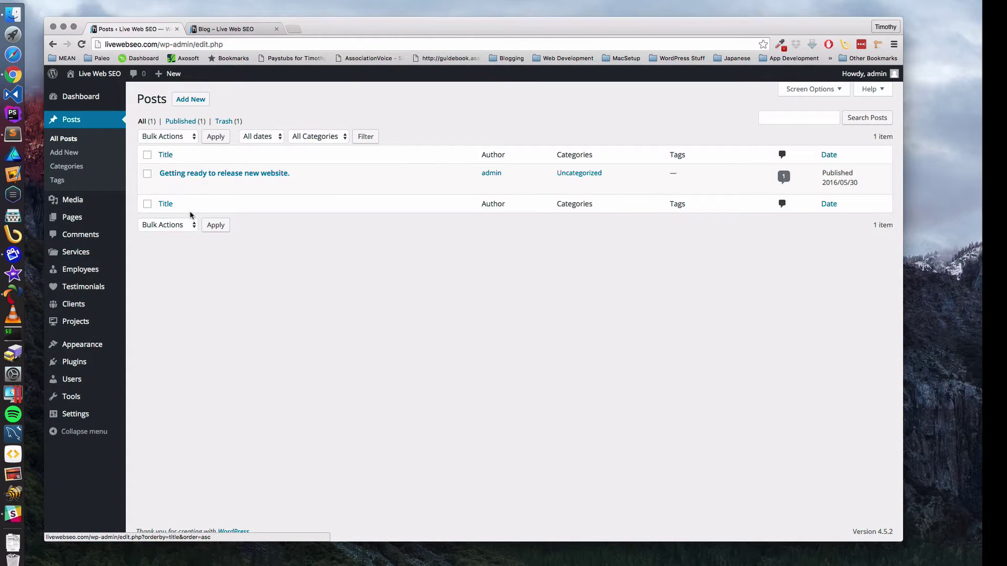
pyautogui.click(192, 173)
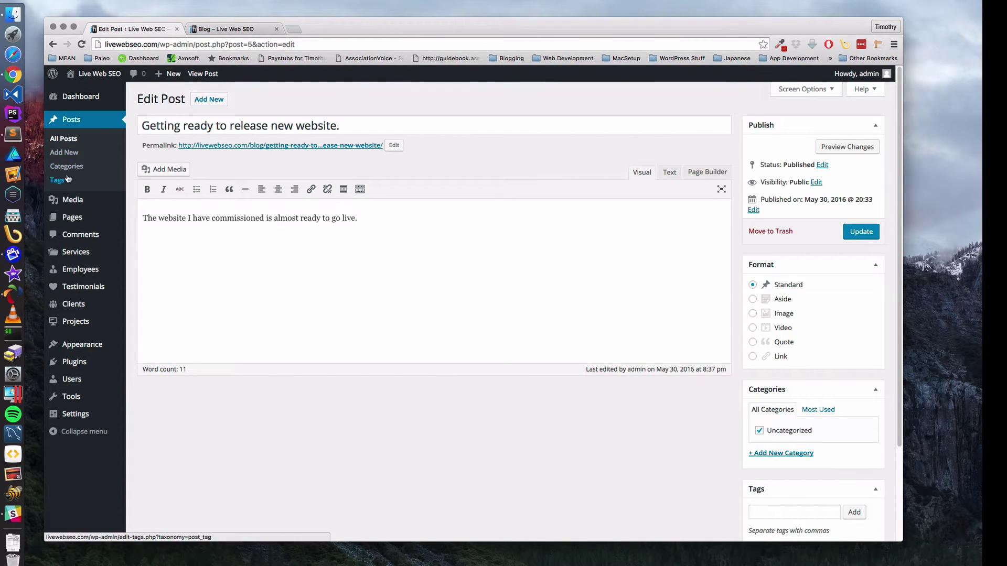
pyautogui.click(72, 220)
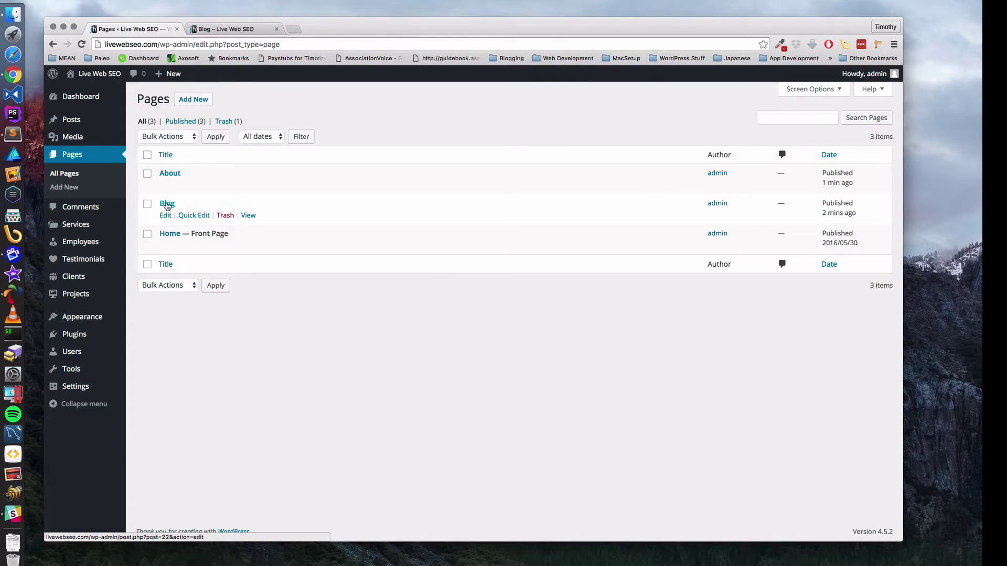
# - Publish a new empty page titled Contact and go back to All Pages
pyautogui.click(196, 100)
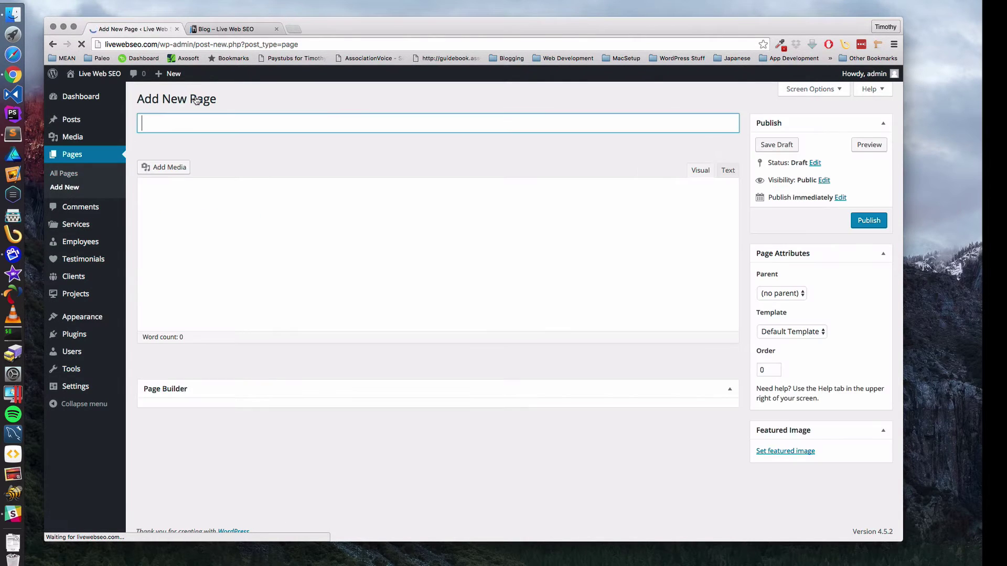
pyautogui.write('Contan')
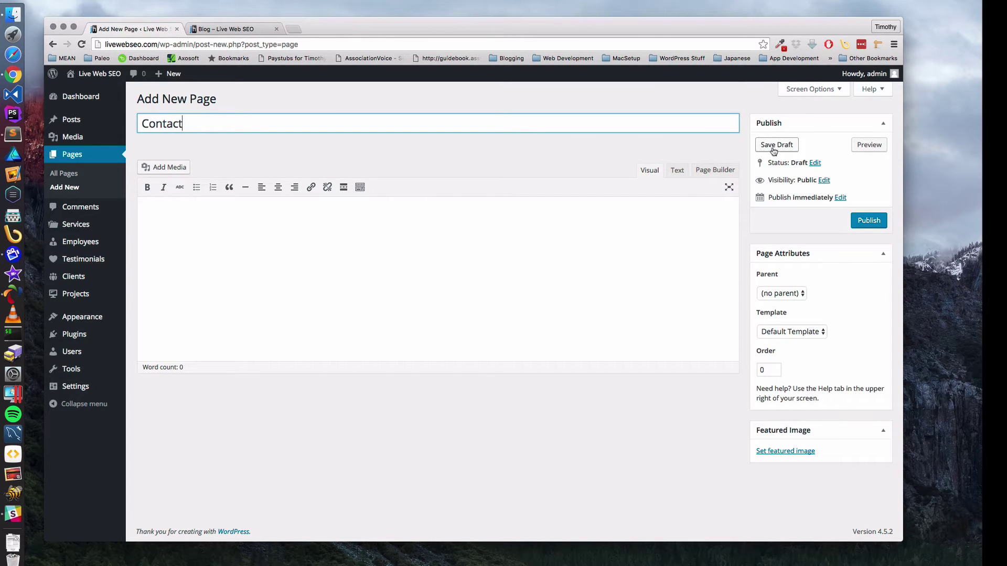
pyautogui.click(873, 220)
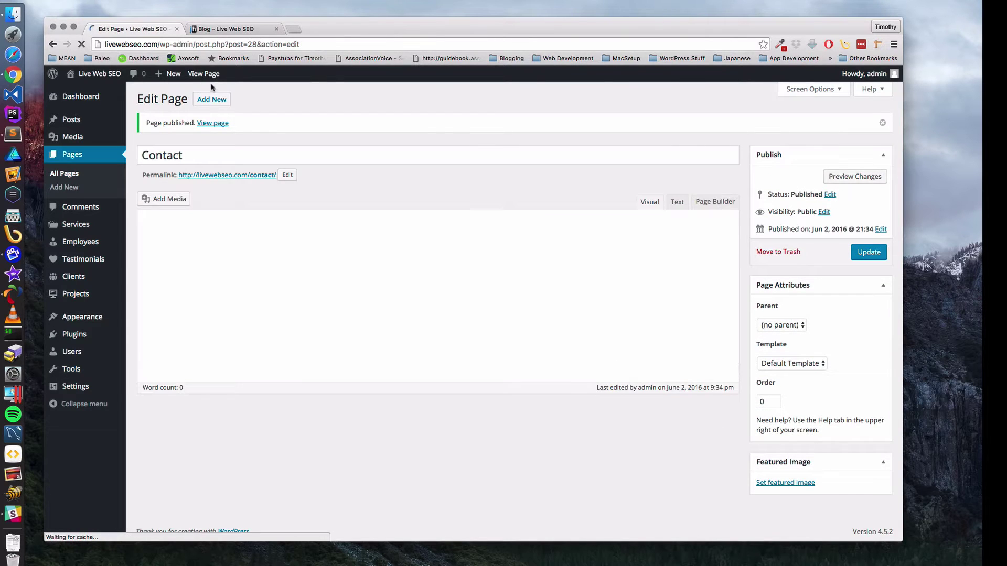
pyautogui.click(66, 157)
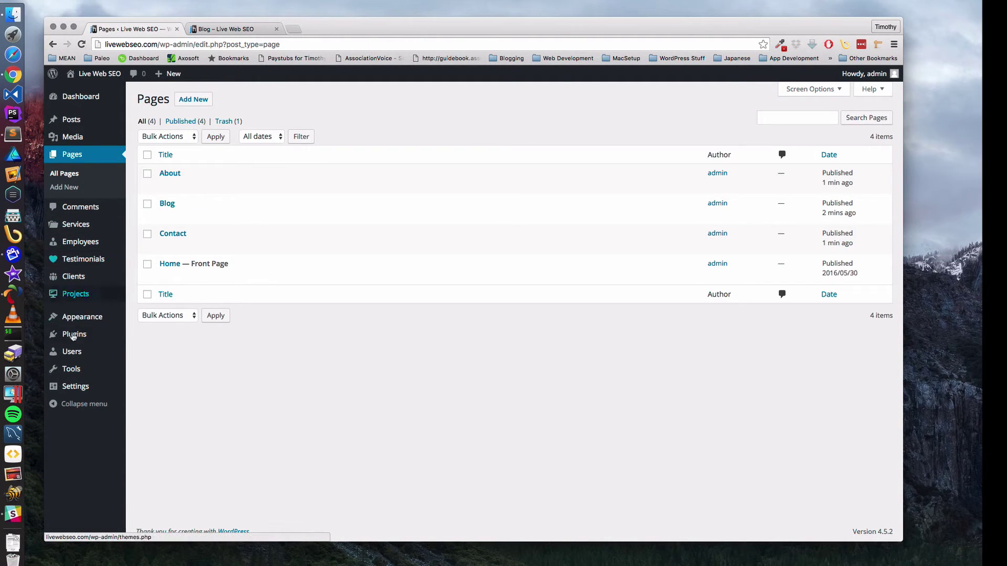
# - In Appearance > Menus, add the About and Contact pages to the navbar menu
pyautogui.moveTo(74, 323)
pyautogui.click(145, 362)
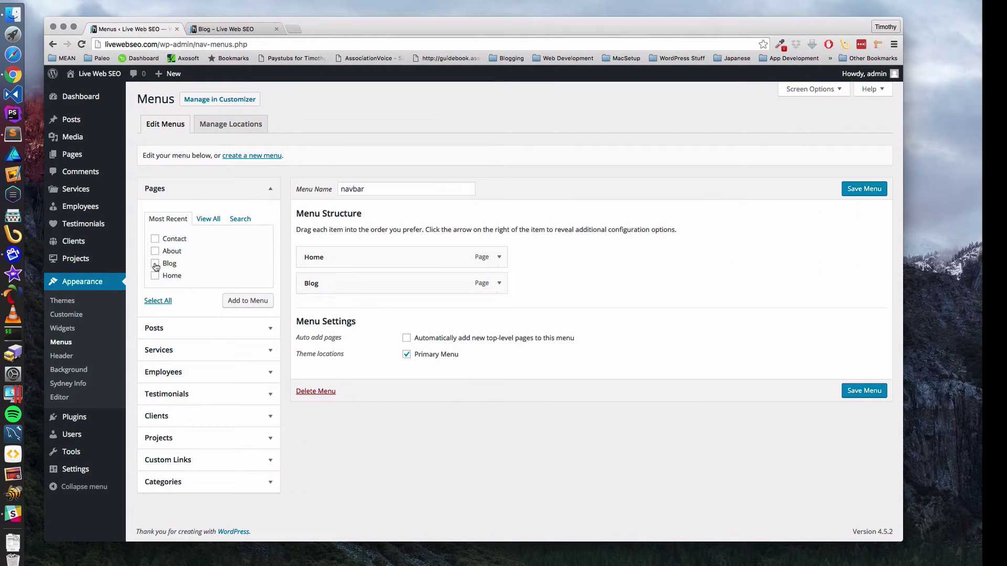
pyautogui.click(155, 251)
pyautogui.click(245, 304)
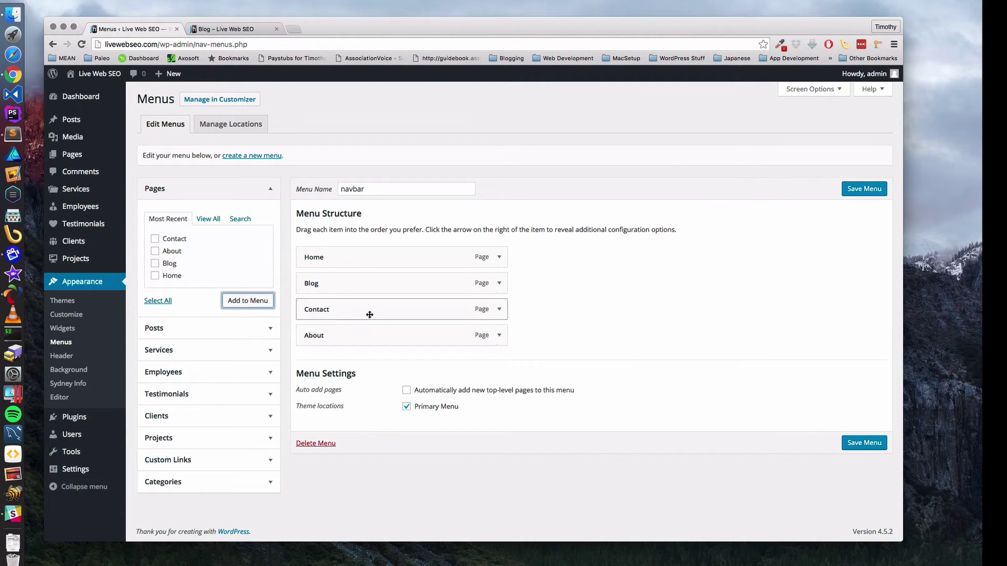
# - Order the navbar as Home, About, Blog, Contact, save it, and reload the live Blog page
pyautogui.moveTo(370, 315); pyautogui.dragTo(353, 285)
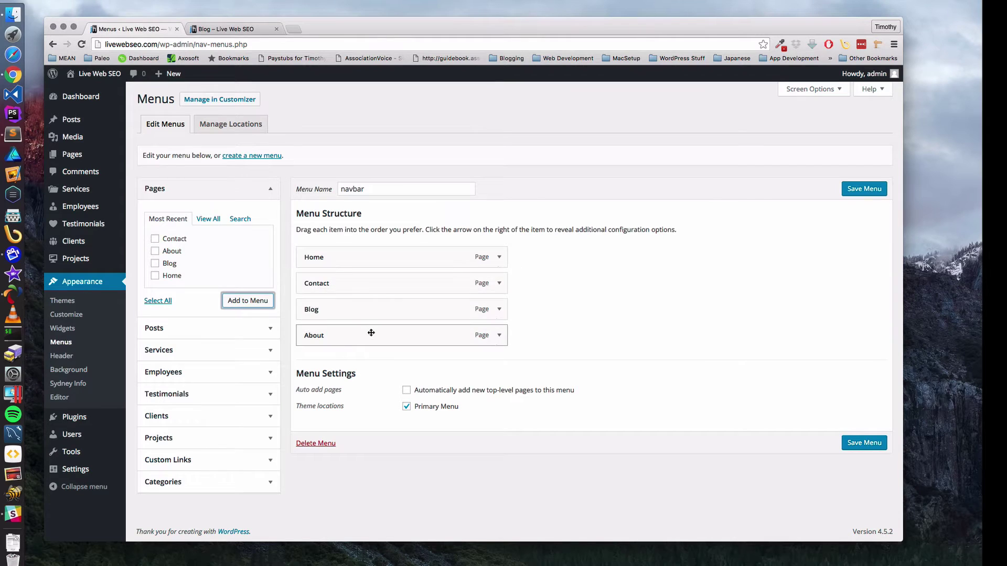
pyautogui.moveTo(371, 333); pyautogui.dragTo(351, 277)
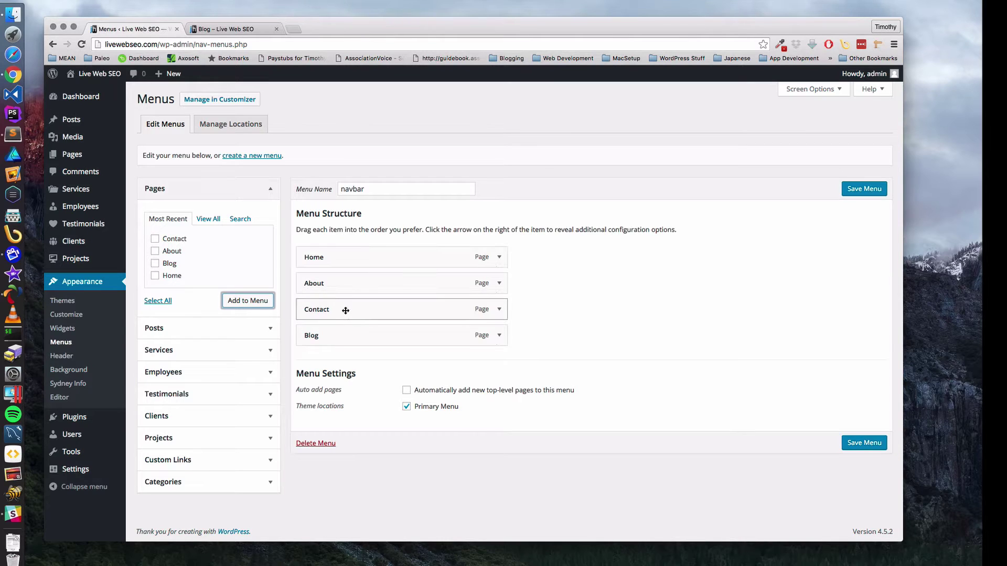
pyautogui.moveTo(345, 311); pyautogui.dragTo(338, 339)
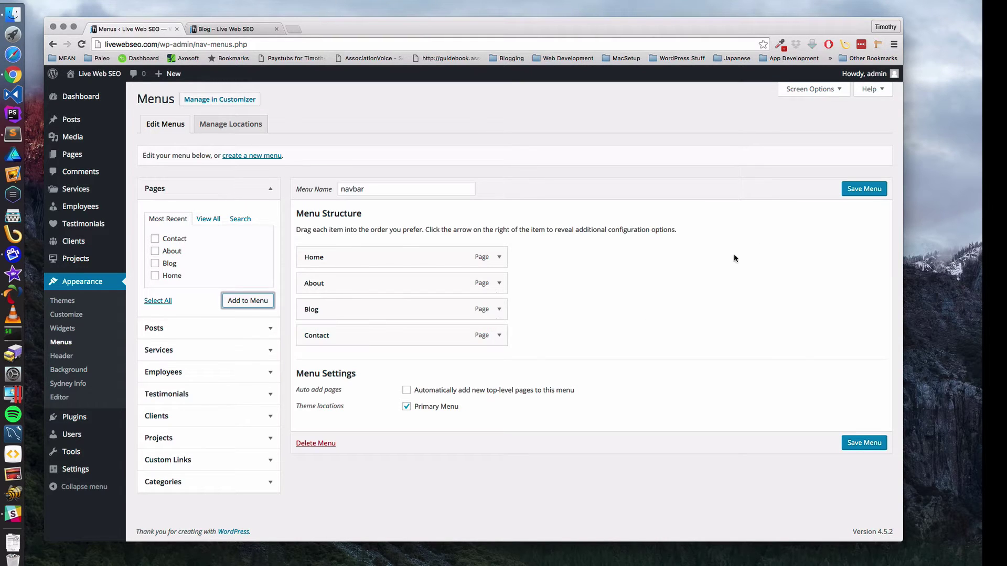
pyautogui.click(862, 190)
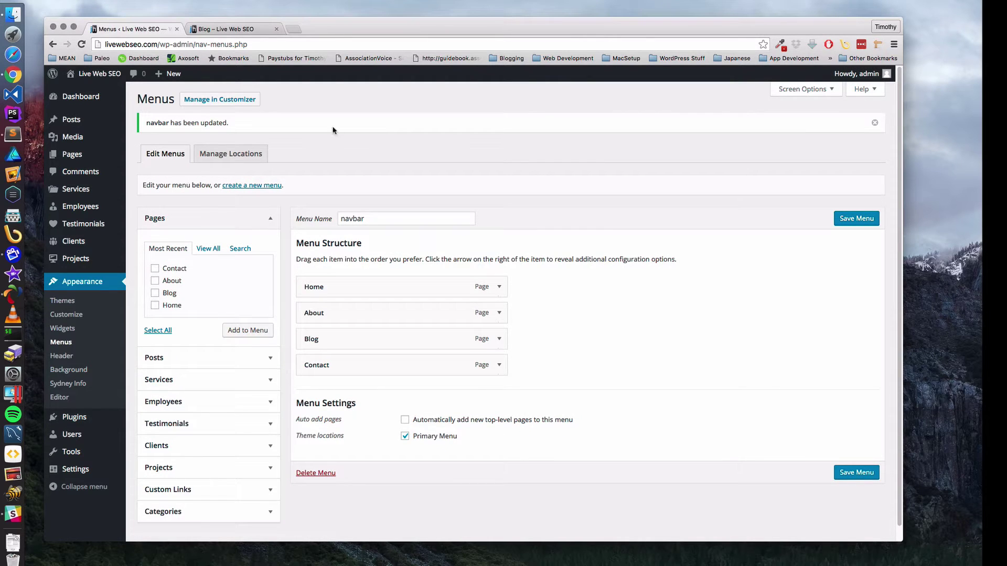
pyautogui.click(239, 30)
pyautogui.click(82, 44)
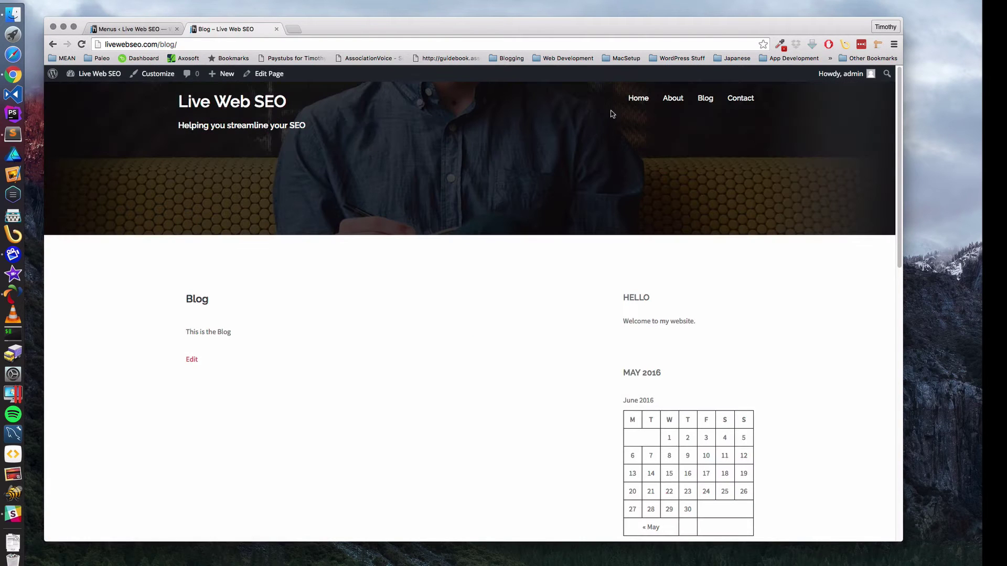
# - Check the live homepage and its four-link navbar, then go back to the Menus admin page
pyautogui.click(639, 100)
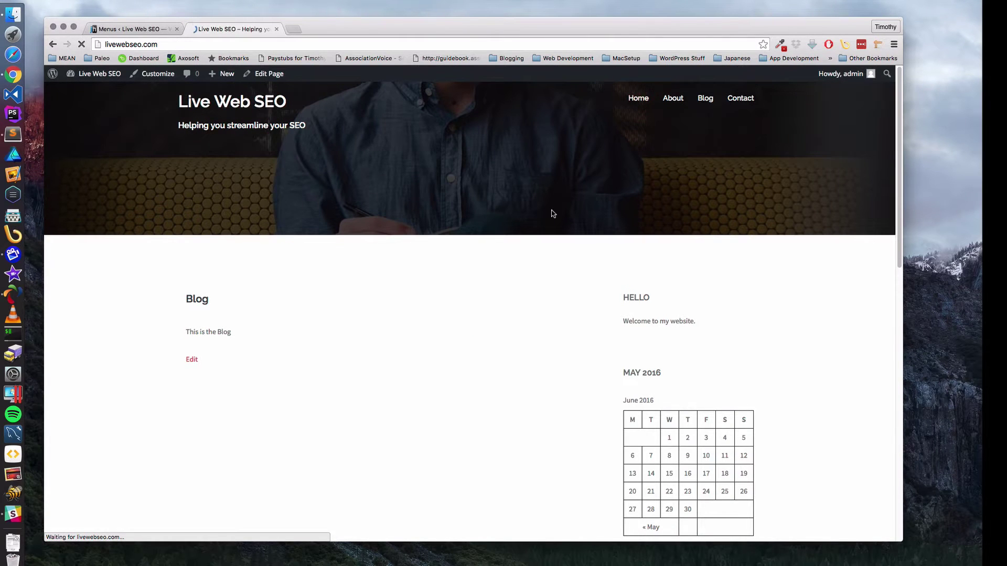
pyautogui.scroll(-10, 515, 281)
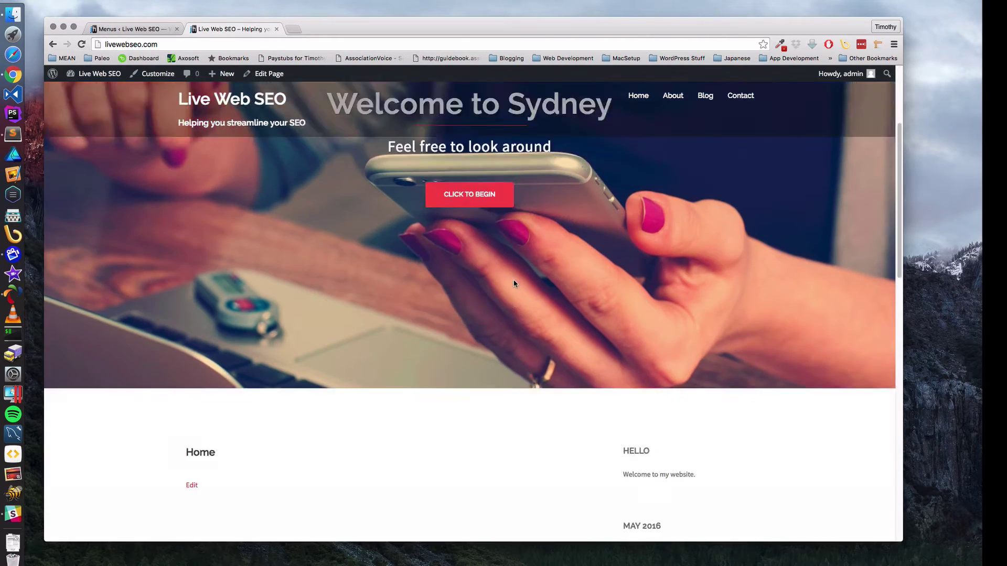
pyautogui.scroll(10, 515, 281)
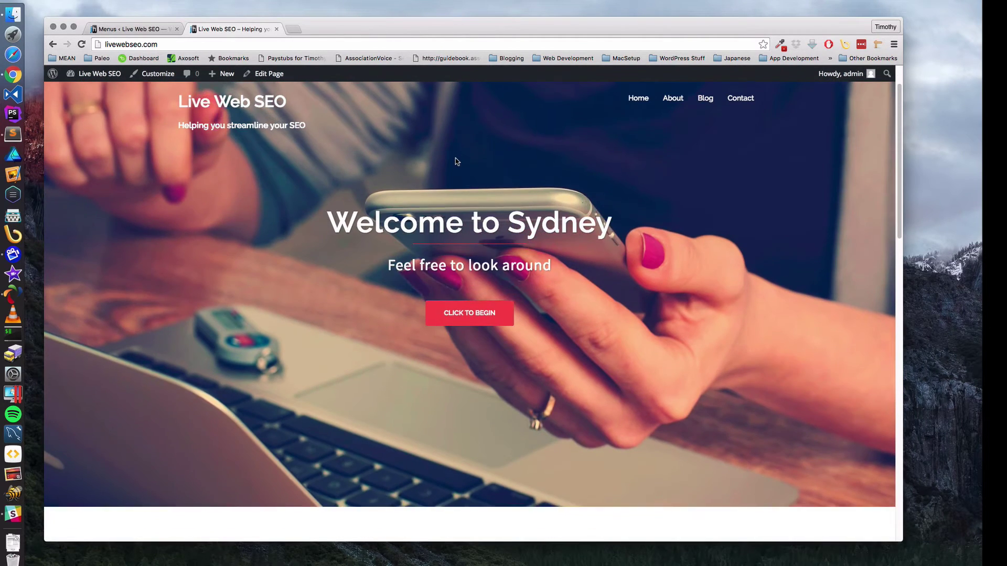
pyautogui.scroll(-1, 455, 161)
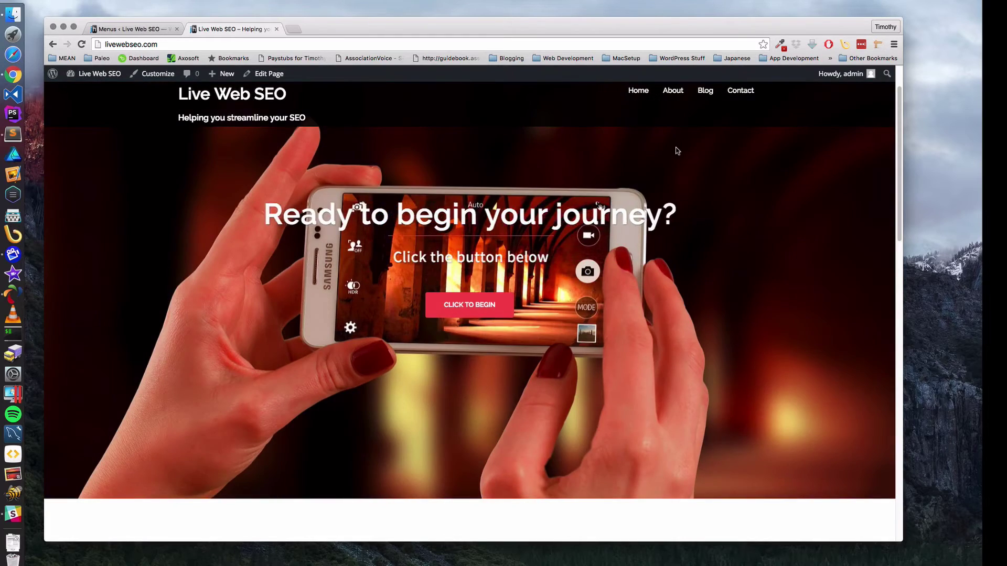
pyautogui.scroll(-2, 676, 150)
pyautogui.scroll(-10, 675, 150)
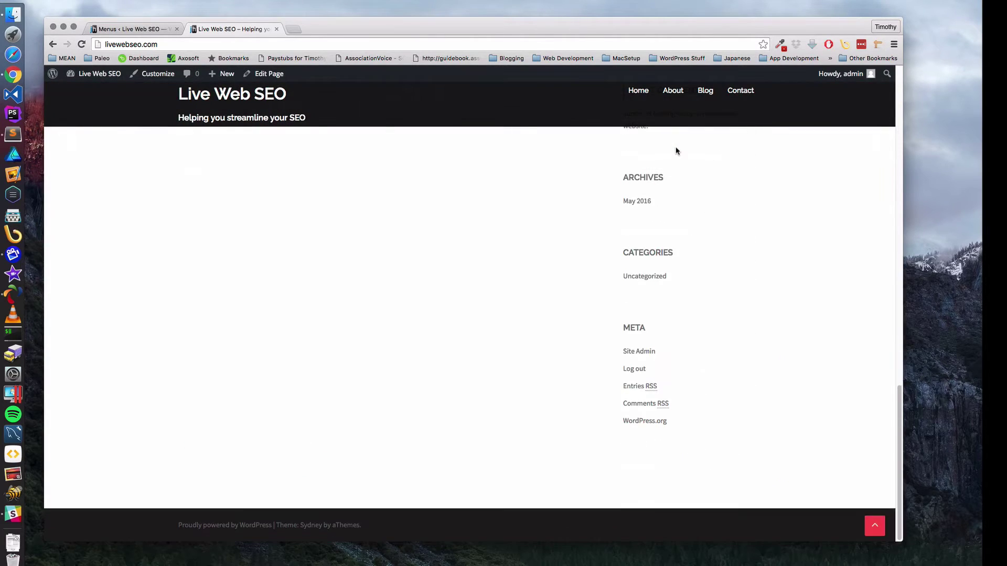
pyautogui.scroll(12, 676, 151)
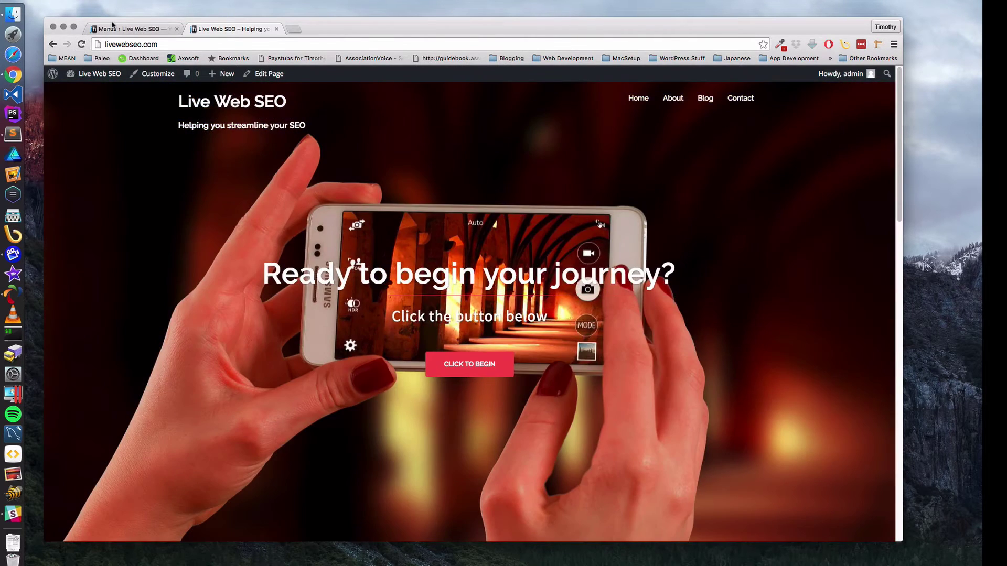
pyautogui.click(107, 29)
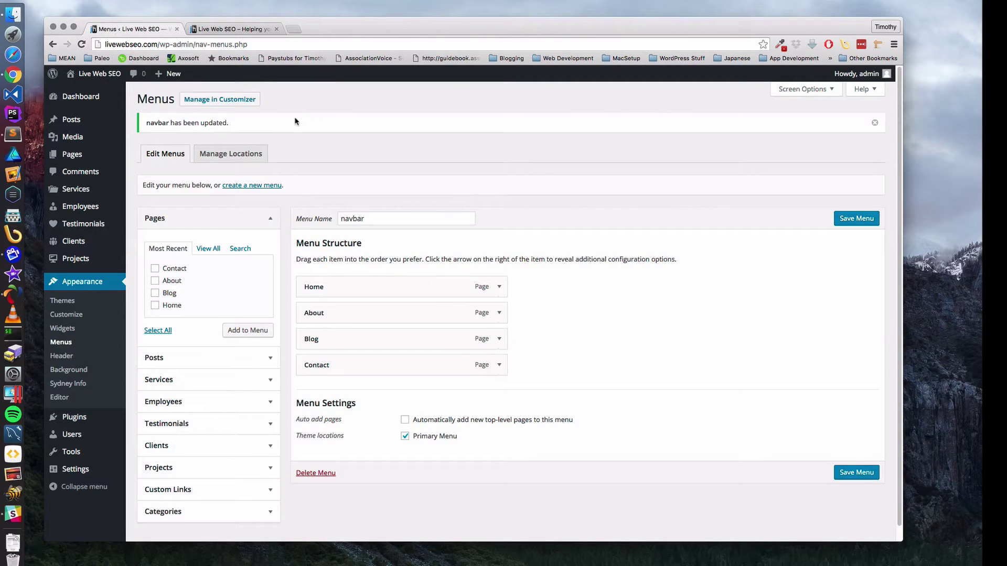
pyautogui.click(241, 31)
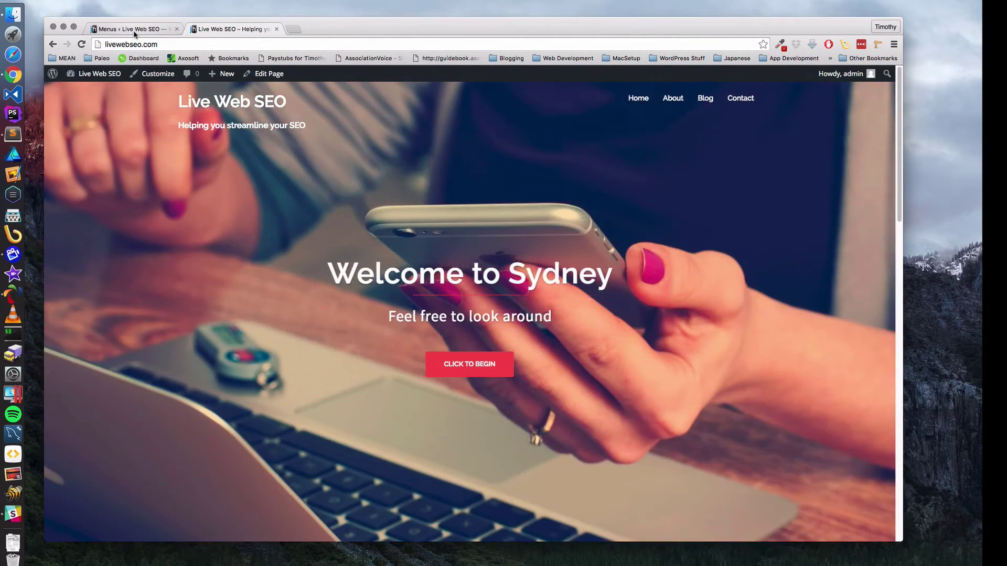
pyautogui.hotkey('ctrl', 'shift', 'Tab')
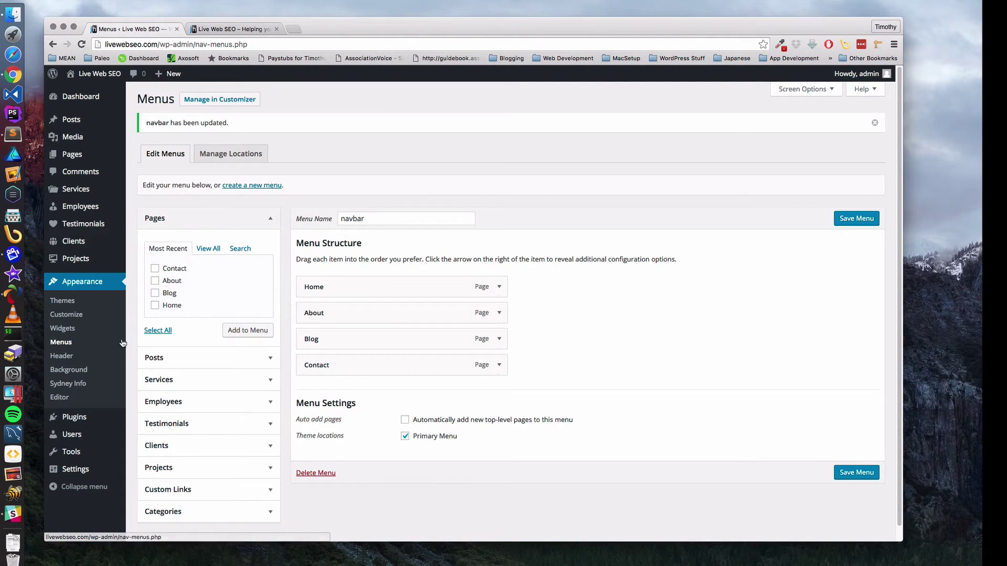
# - Visit the Plugins list, then launch the Customizer through Appearance > Background
pyautogui.moveTo(79, 471)
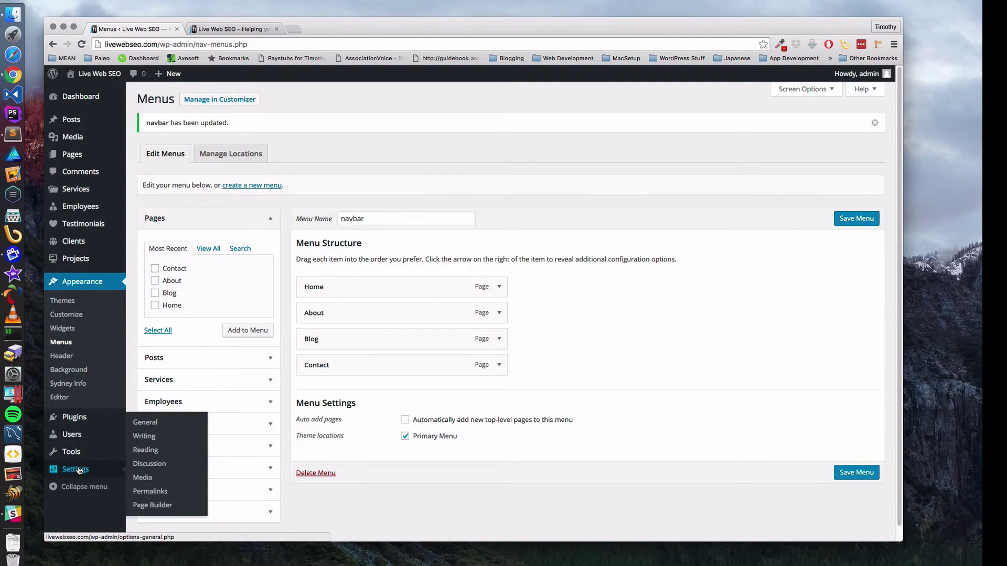
pyautogui.moveTo(79, 452)
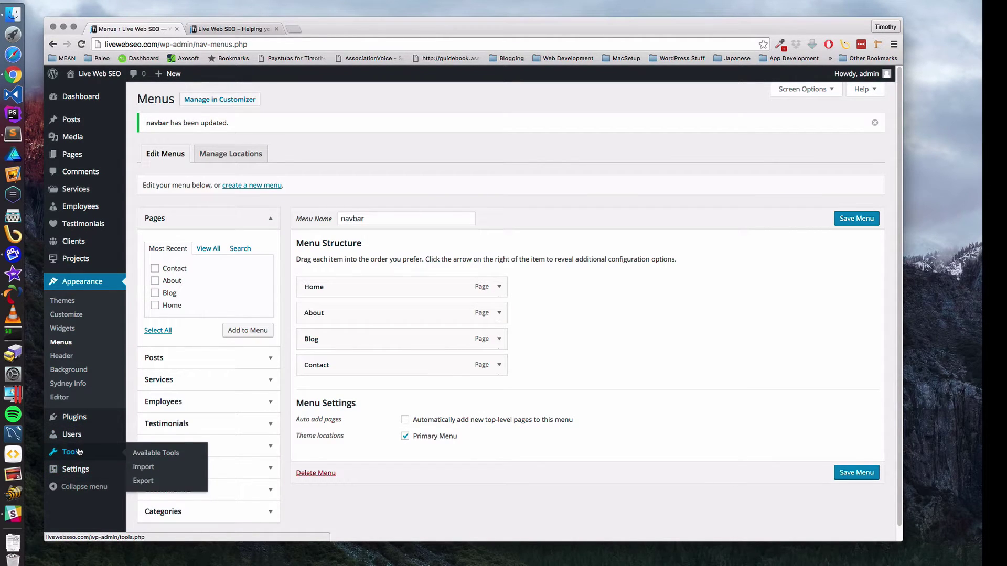
pyautogui.click(73, 417)
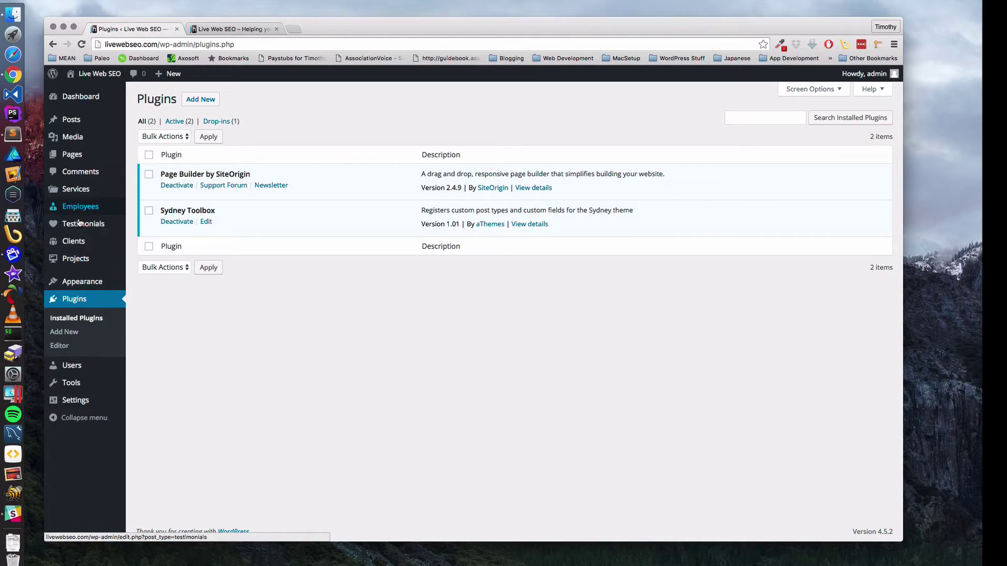
pyautogui.moveTo(76, 260)
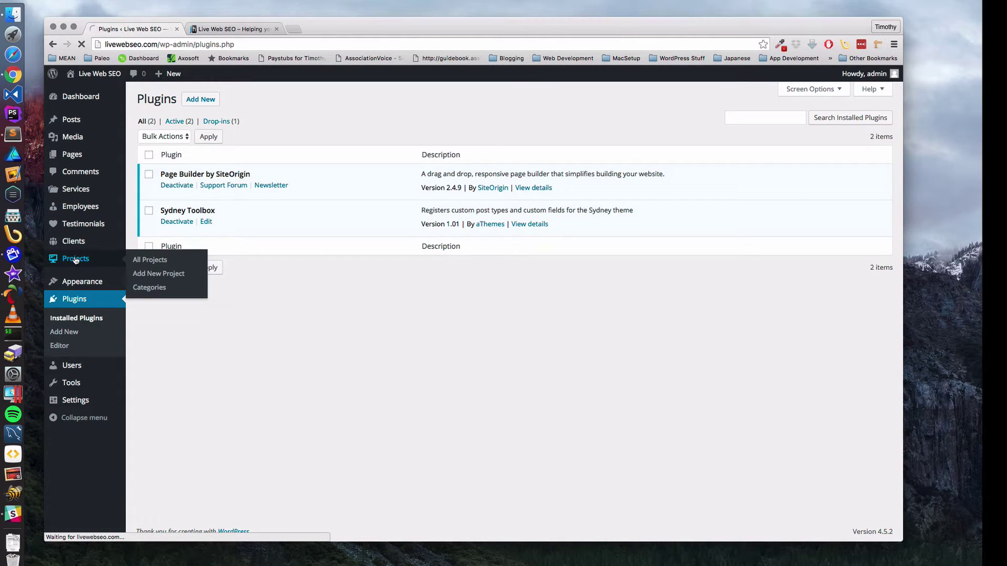
pyautogui.moveTo(64, 189)
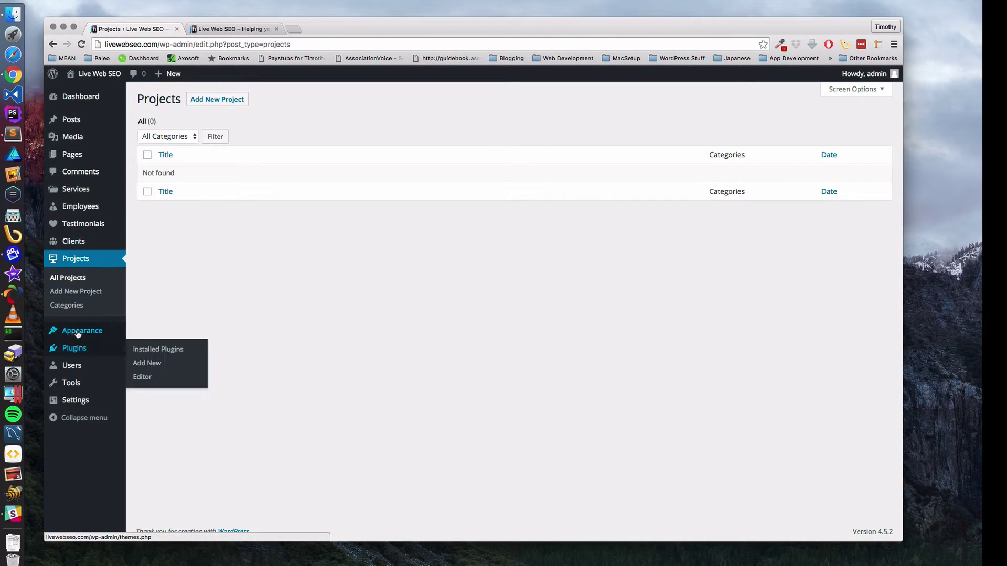
pyautogui.moveTo(77, 334)
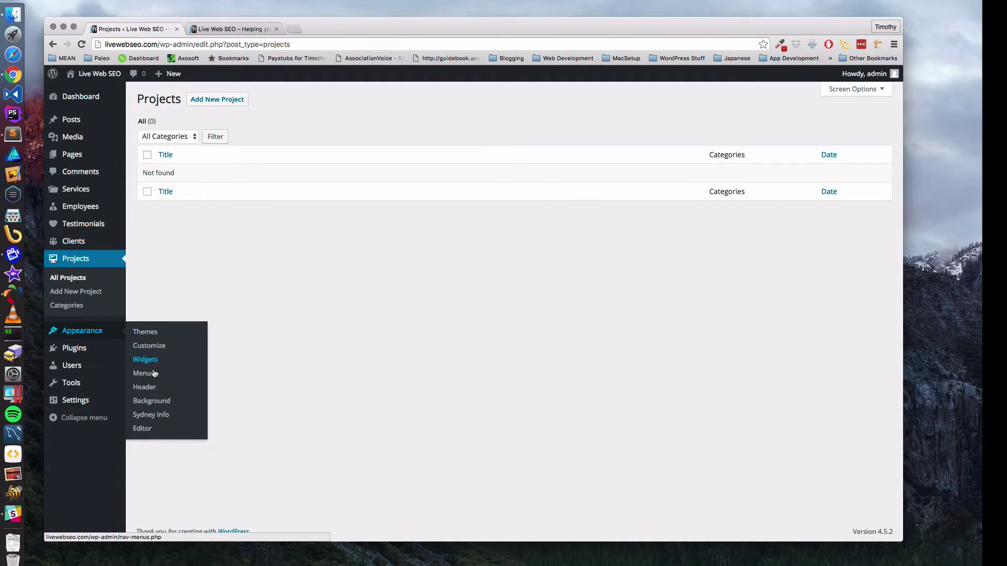
pyautogui.click(152, 401)
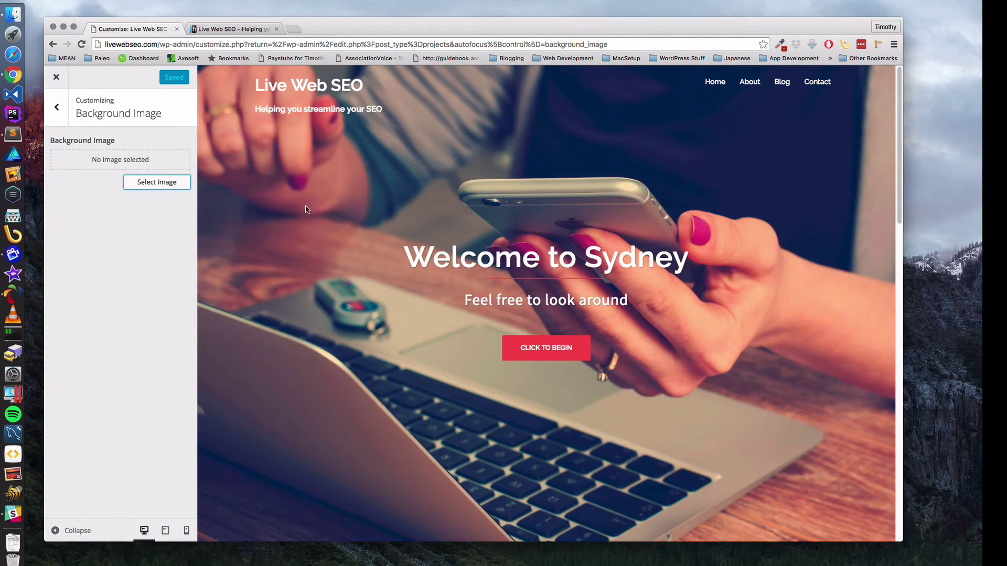
# - Close the Customizer and load the live livewebseo.com homepage
pyautogui.click(57, 107)
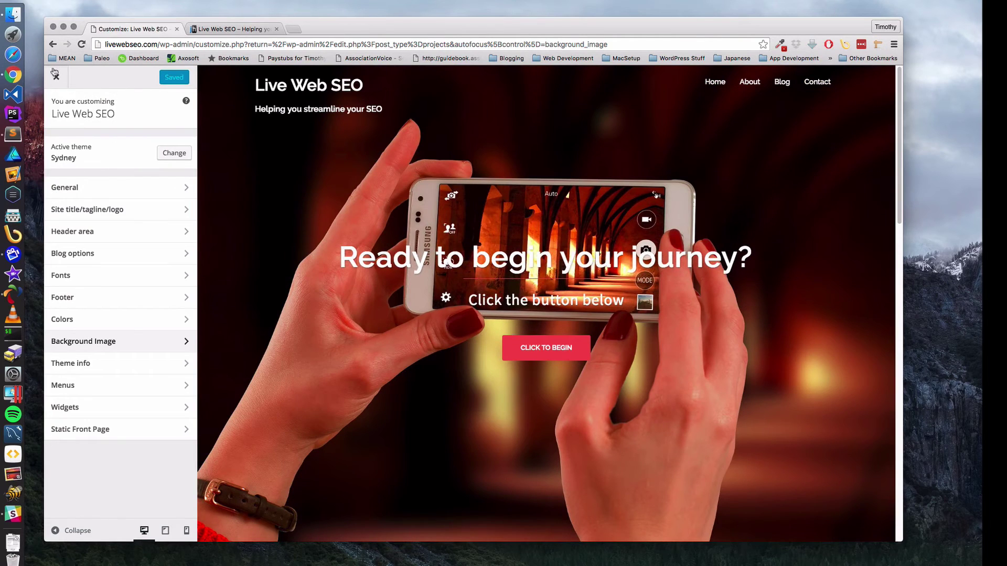
pyautogui.click(55, 74)
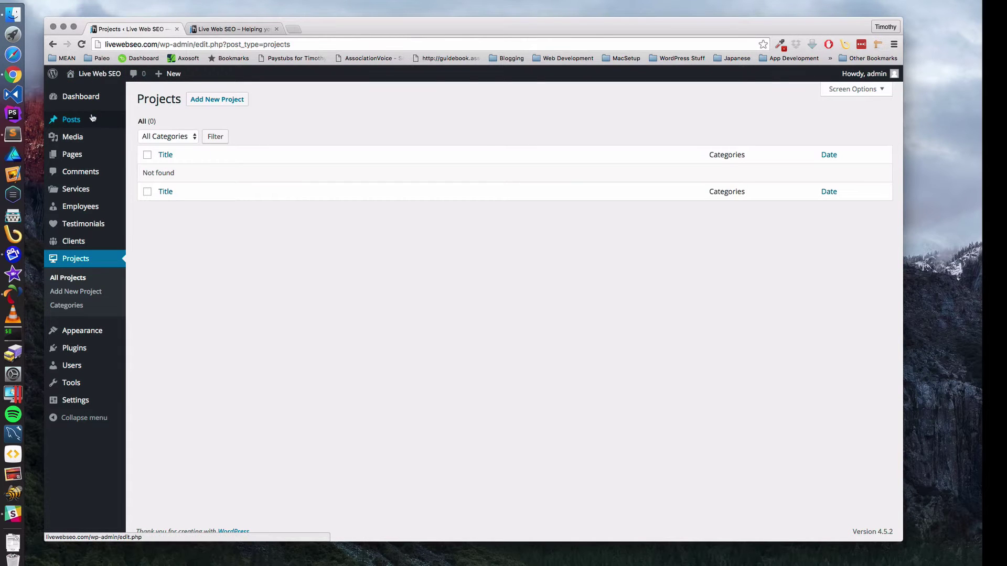
pyautogui.click(231, 29)
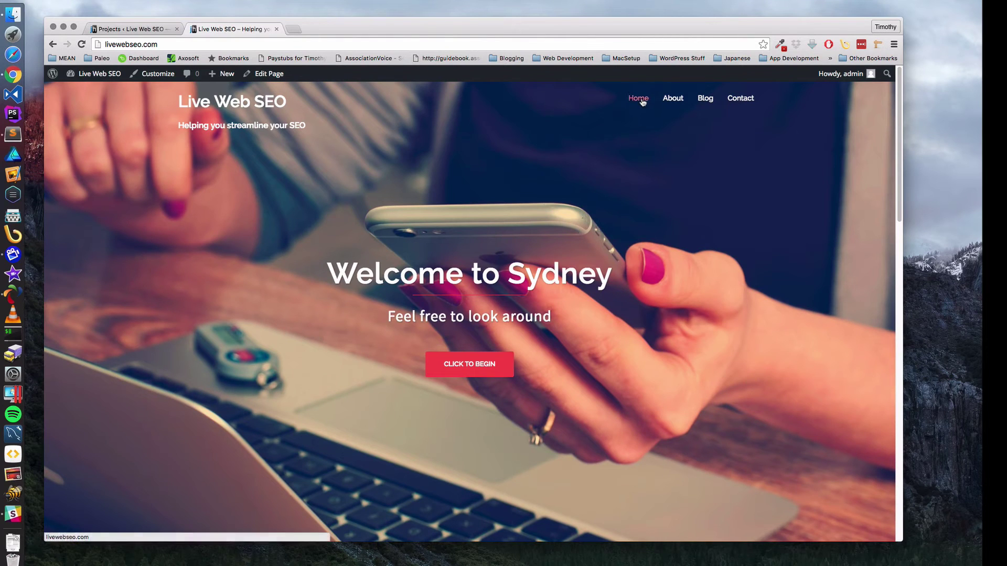
pyautogui.click(639, 98)
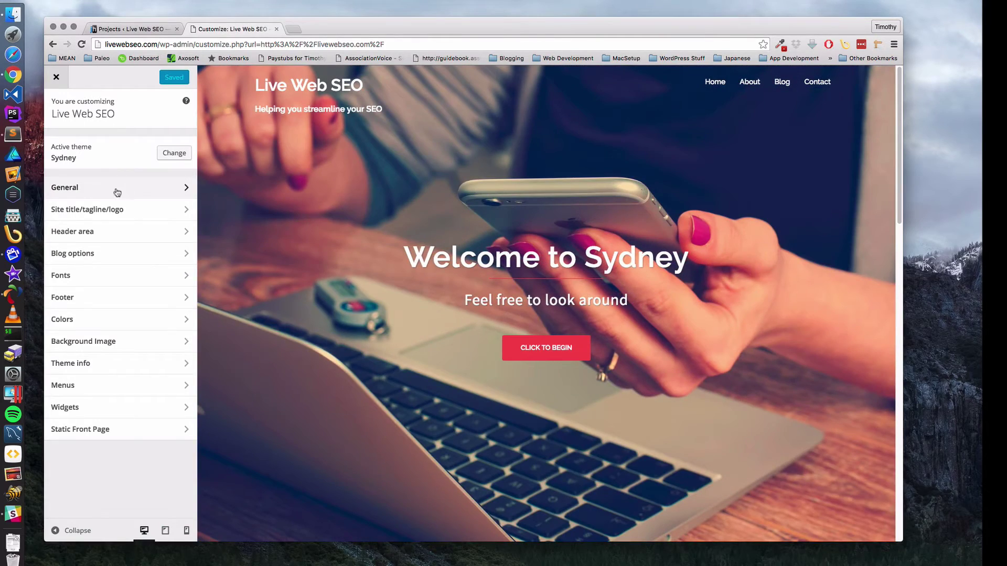
# - Browse the Customizer sections and open Header area > Header Slider
pyautogui.click(114, 189)
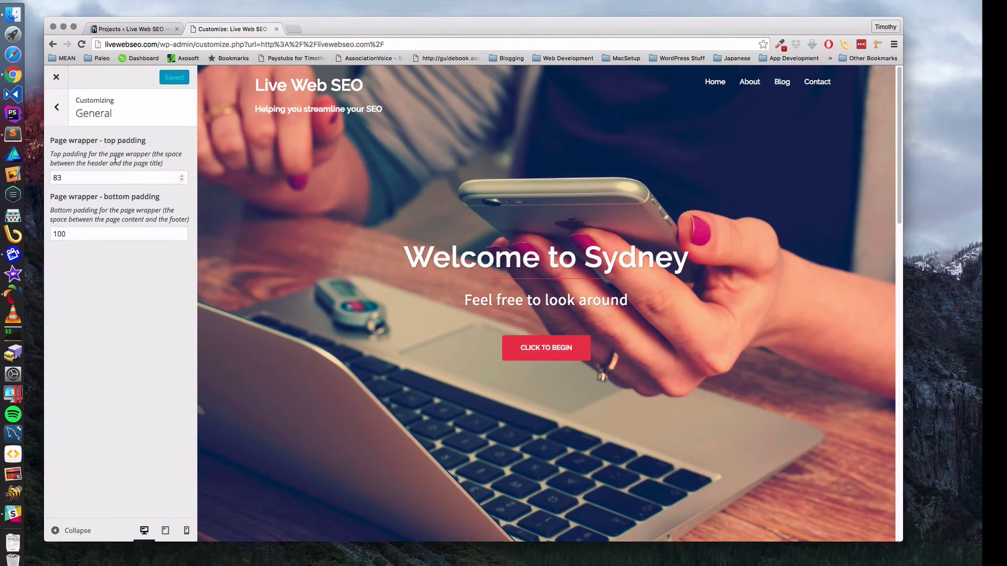
pyautogui.click(57, 110)
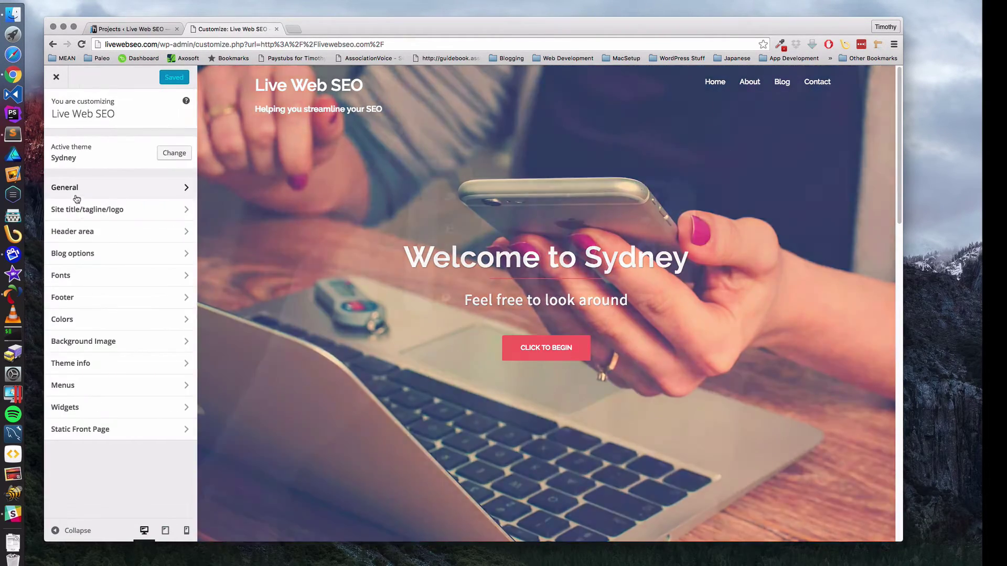
pyautogui.click(93, 210)
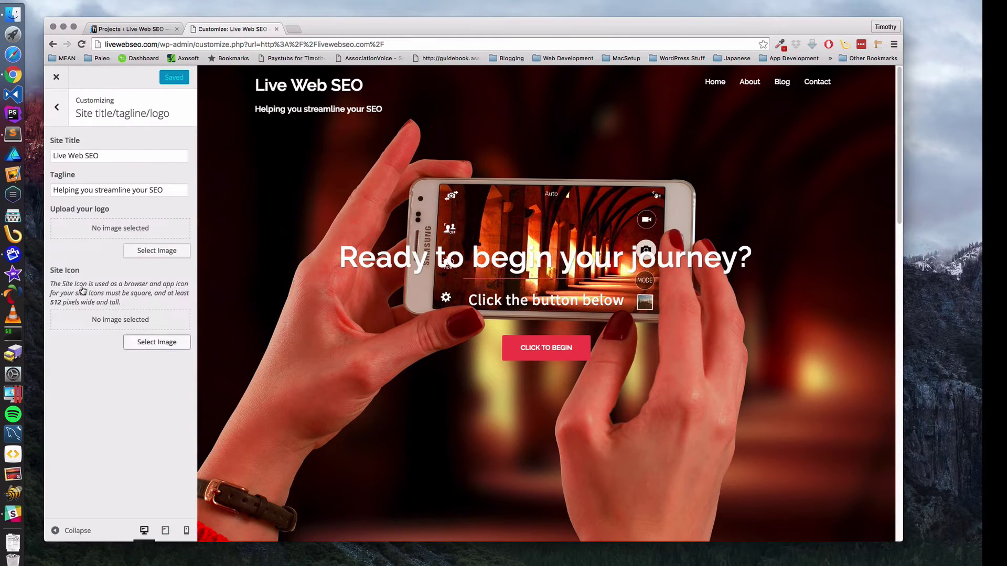
pyautogui.click(57, 107)
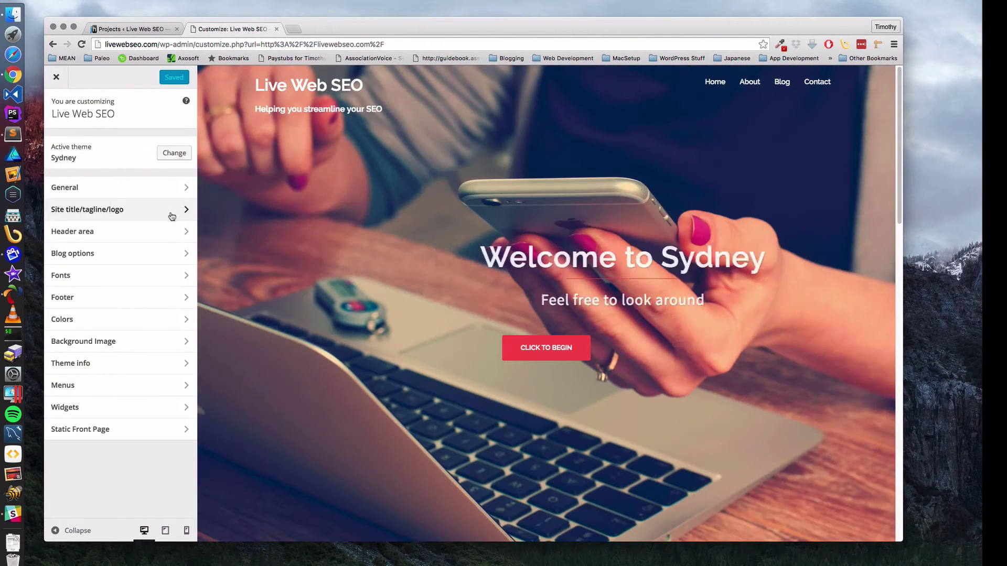
pyautogui.click(99, 231)
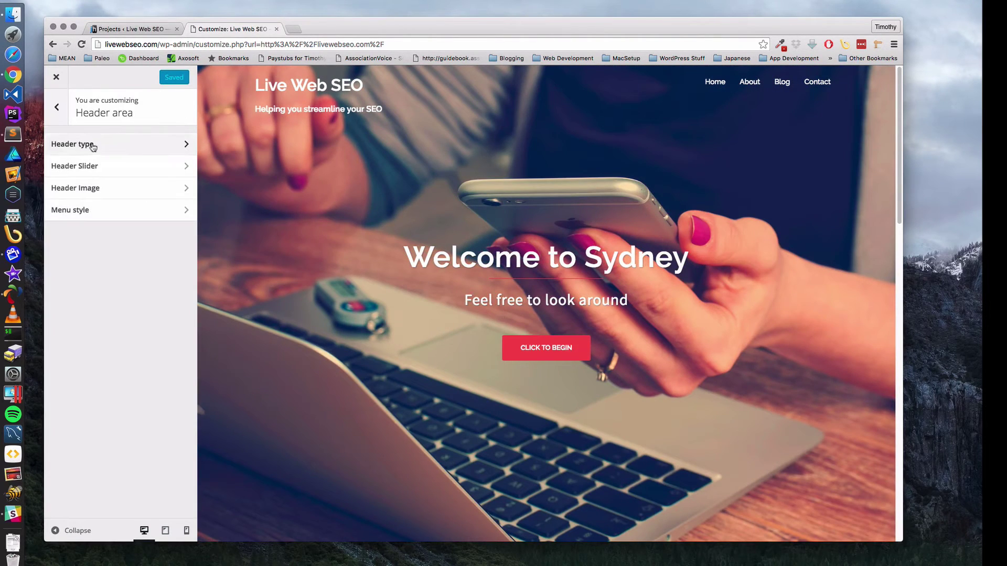
pyautogui.click(92, 145)
pyautogui.click(60, 111)
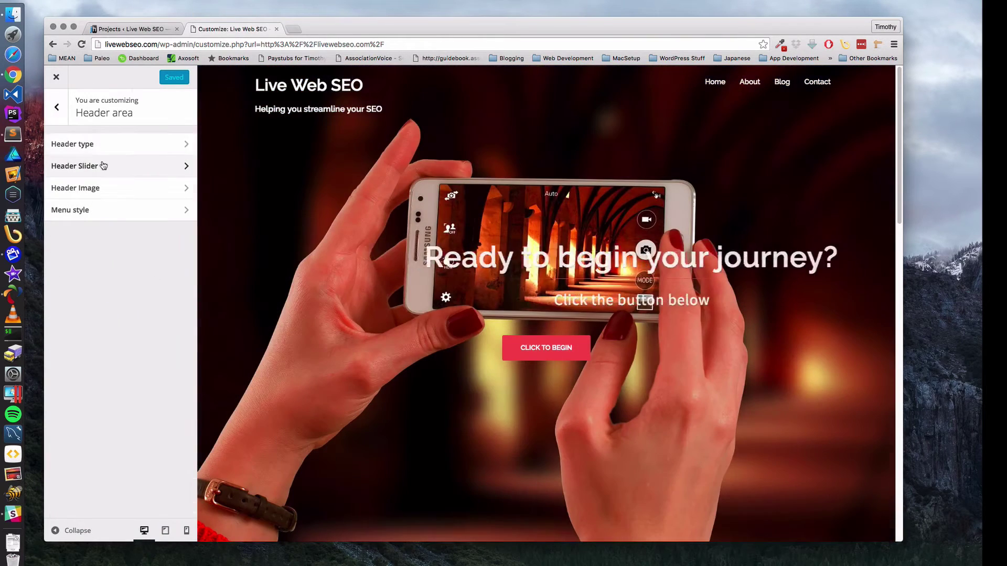
pyautogui.click(131, 165)
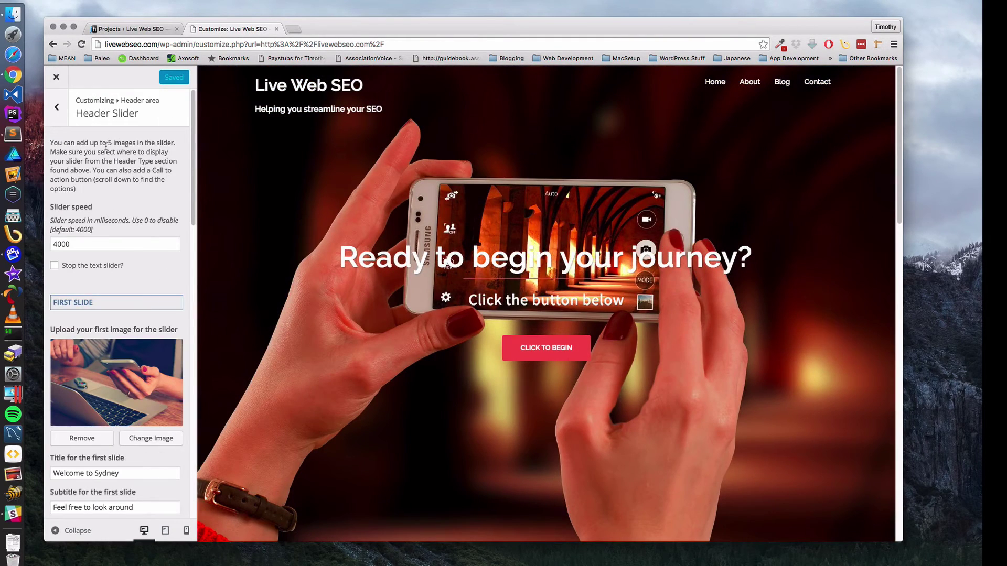
pyautogui.click(57, 112)
pyautogui.click(84, 172)
# - Scroll through the slider settings (speed 4000, first slide 'Welcome to Sydney') to the second slide
pyautogui.scroll(-2, 124, 249)
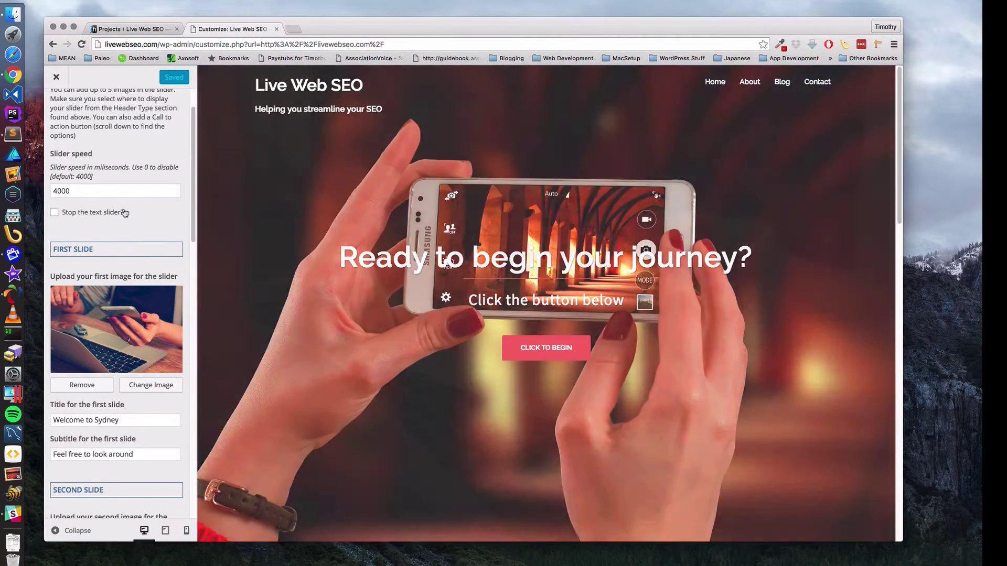
pyautogui.scroll(-4, 124, 213)
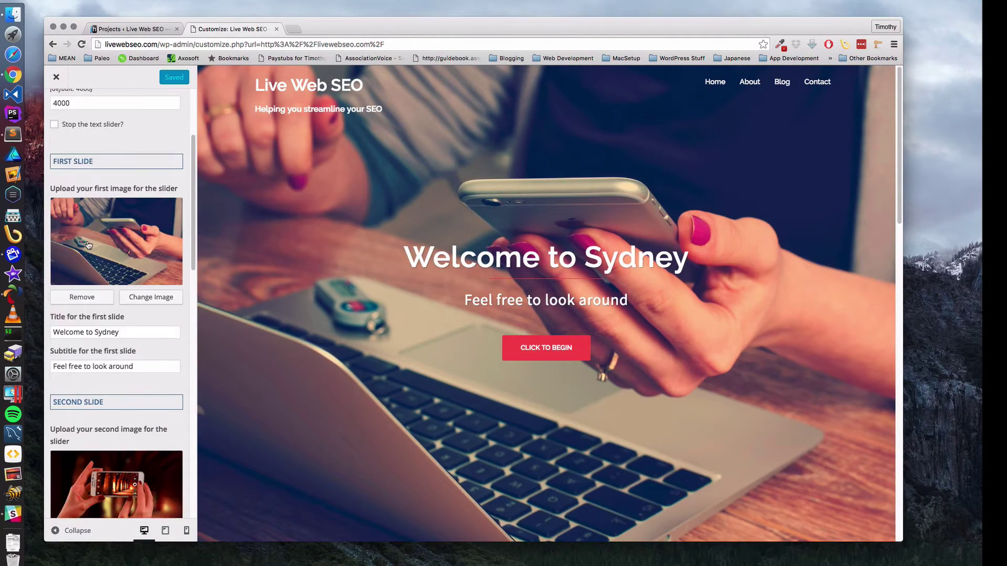
pyautogui.scroll(-2, 88, 245)
pyautogui.scroll(-2, 110, 405)
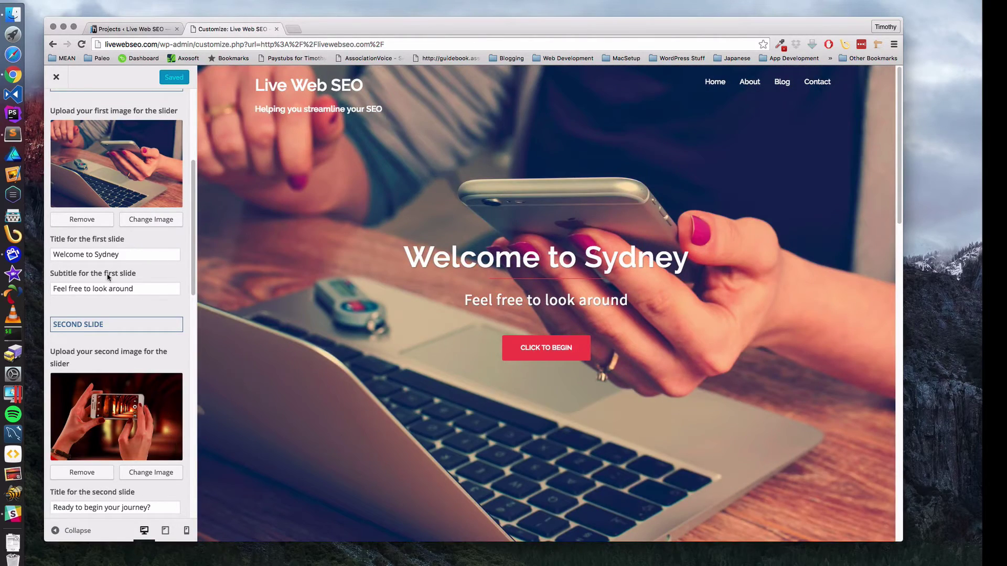
pyautogui.scroll(2, 75, 328)
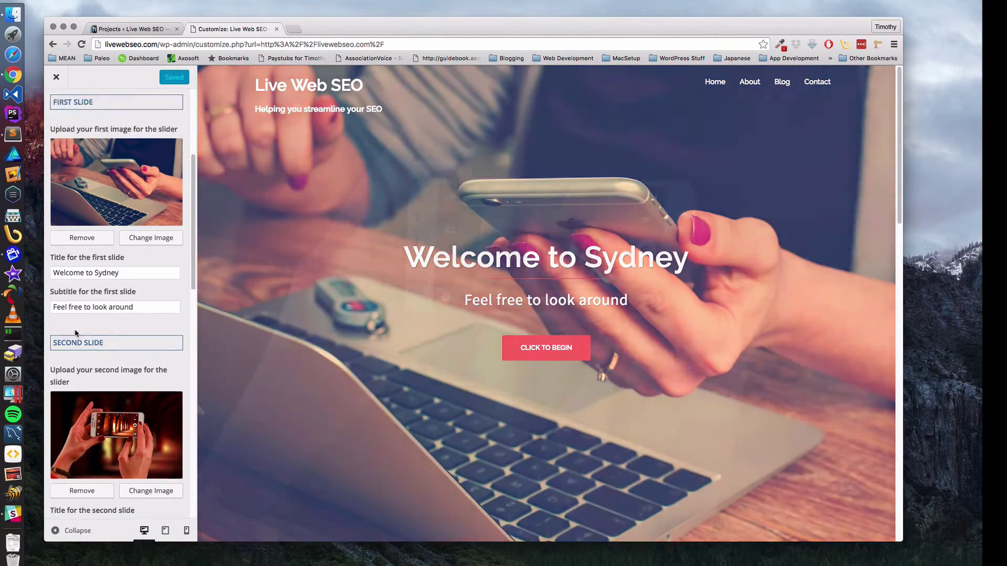
pyautogui.scroll(-8, 74, 331)
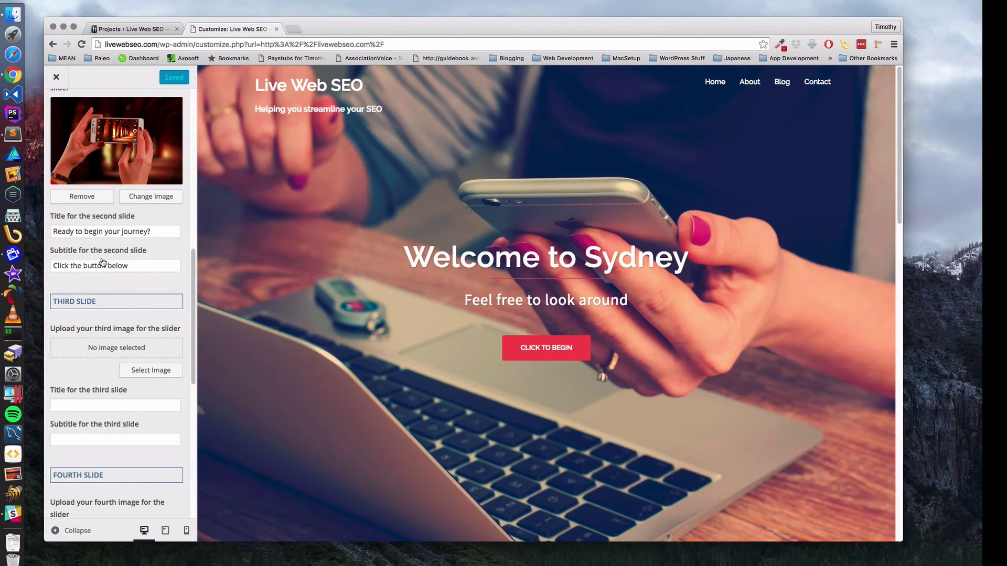
pyautogui.scroll(-10, 103, 262)
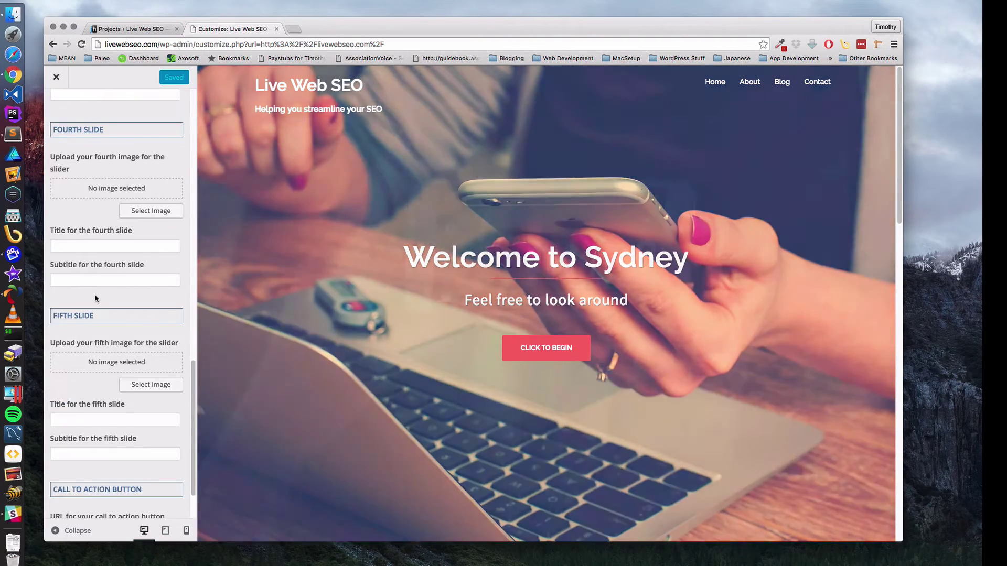
pyautogui.scroll(-3, 95, 295)
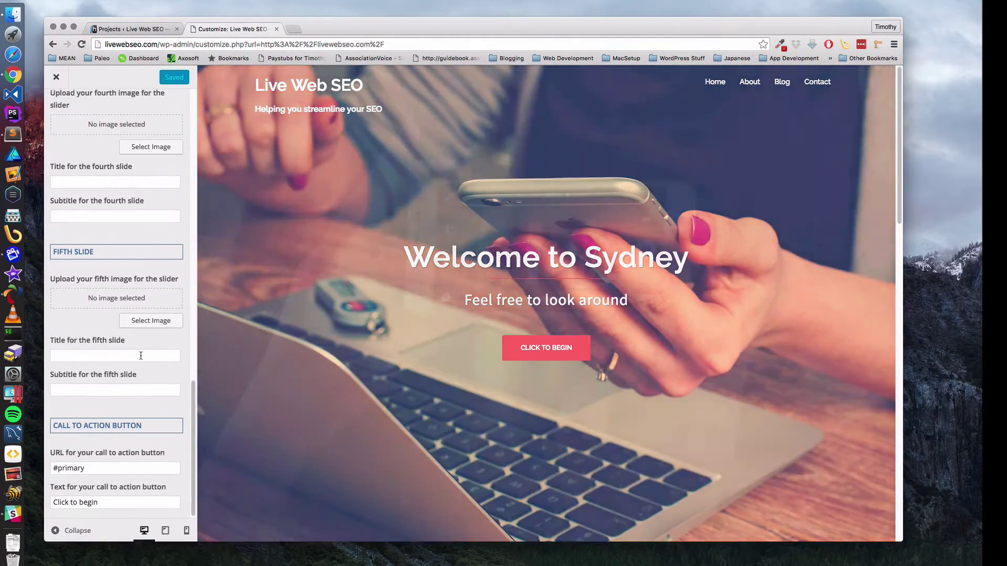
pyautogui.scroll(15, 141, 356)
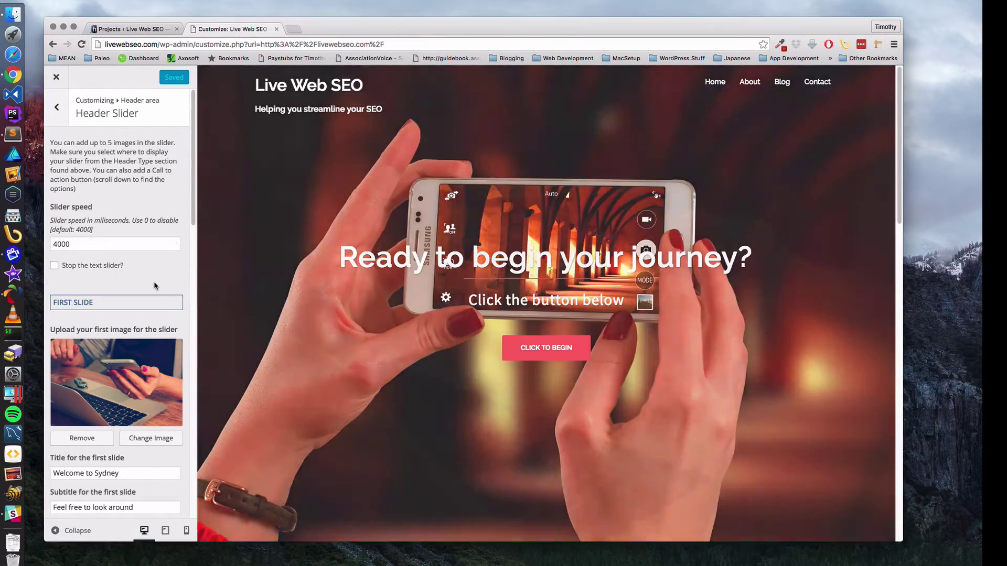
pyautogui.scroll(-5, 84, 273)
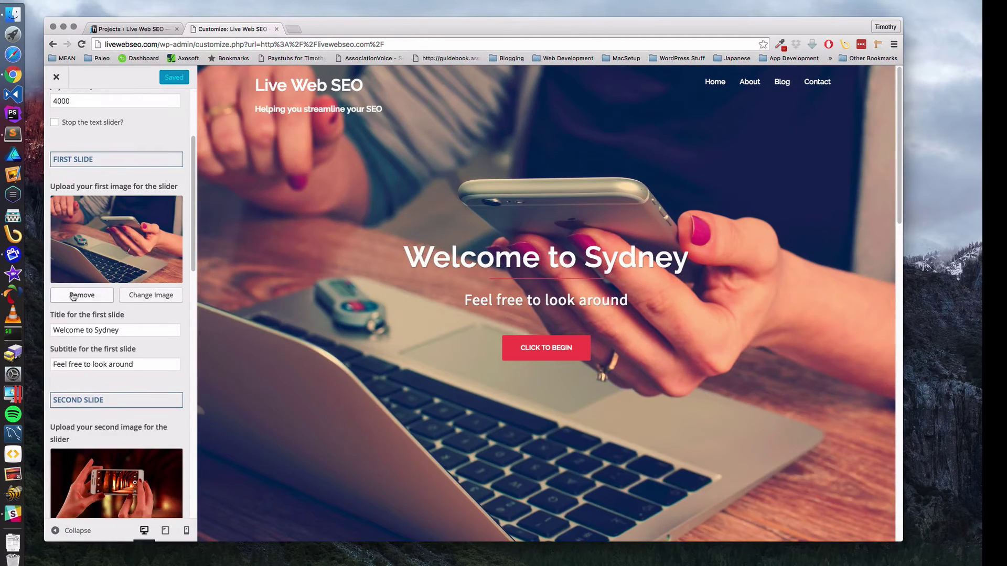
# - Remove the first and second slide images, then open a new browser tab
pyautogui.click(78, 296)
pyautogui.click(82, 482)
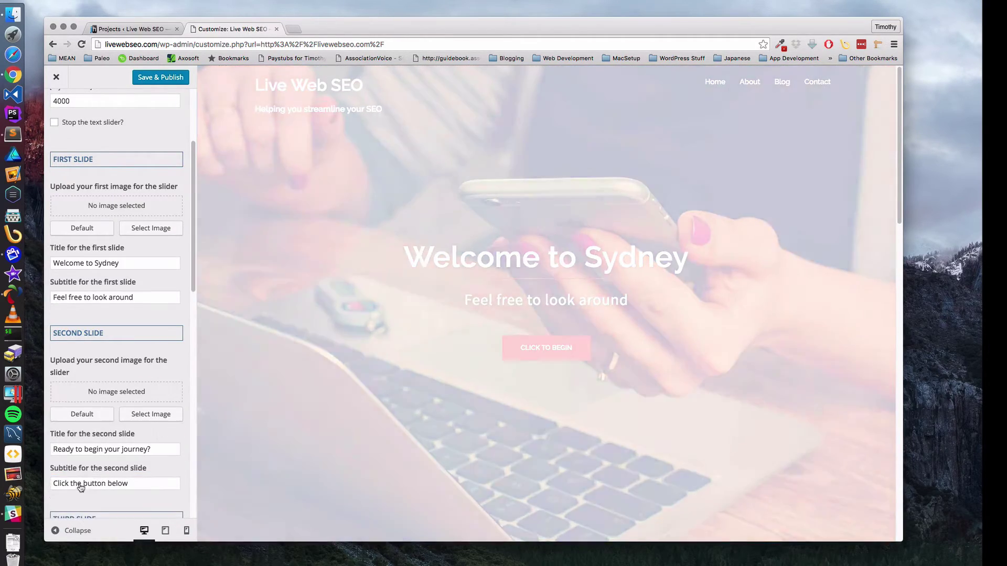
pyautogui.scroll(2, 115, 366)
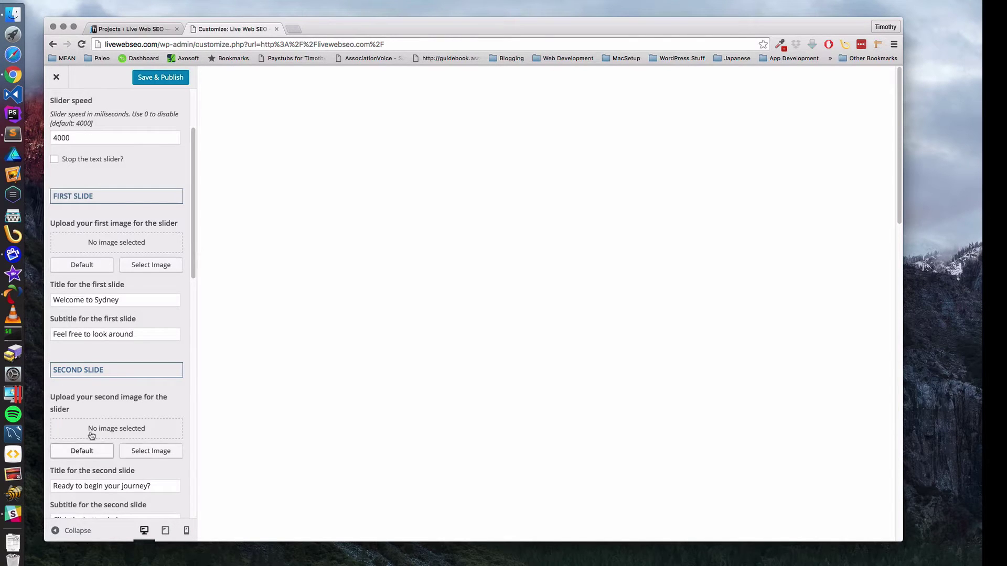
pyautogui.click(294, 29)
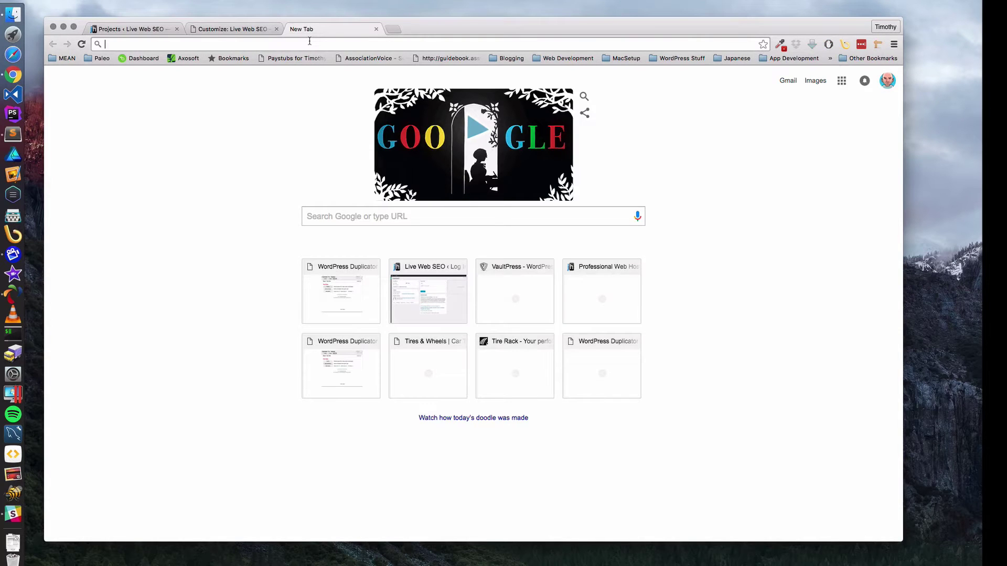
# - Go to pixabay.com and search for Internet images
pyautogui.write('pi')
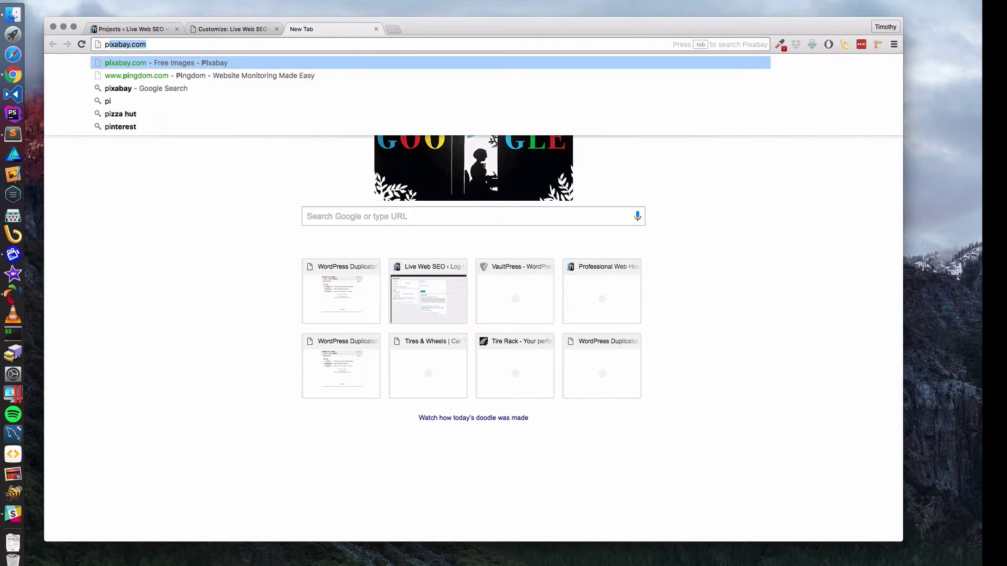
pyautogui.write('x')
pyautogui.press('Return')
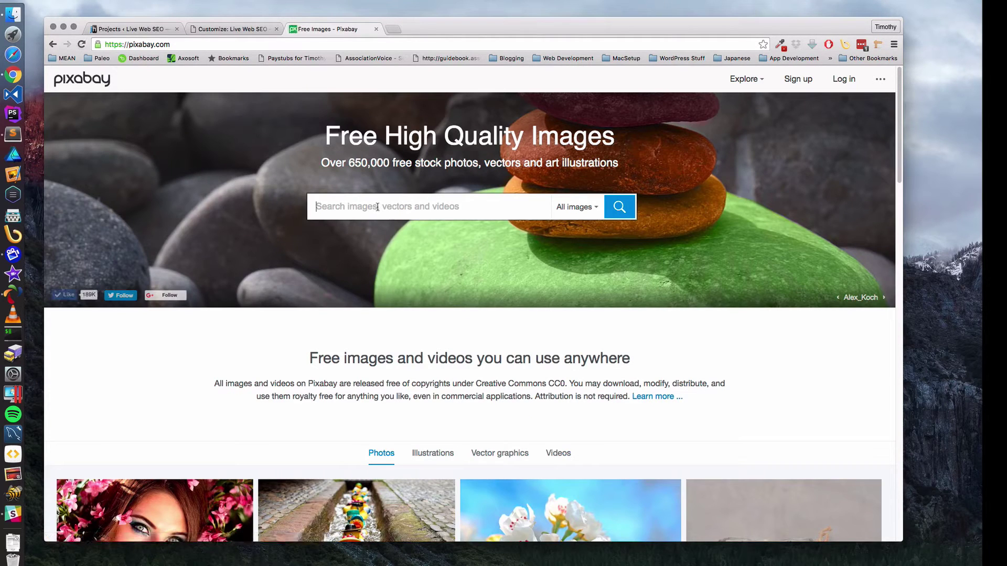
pyautogui.write('In')
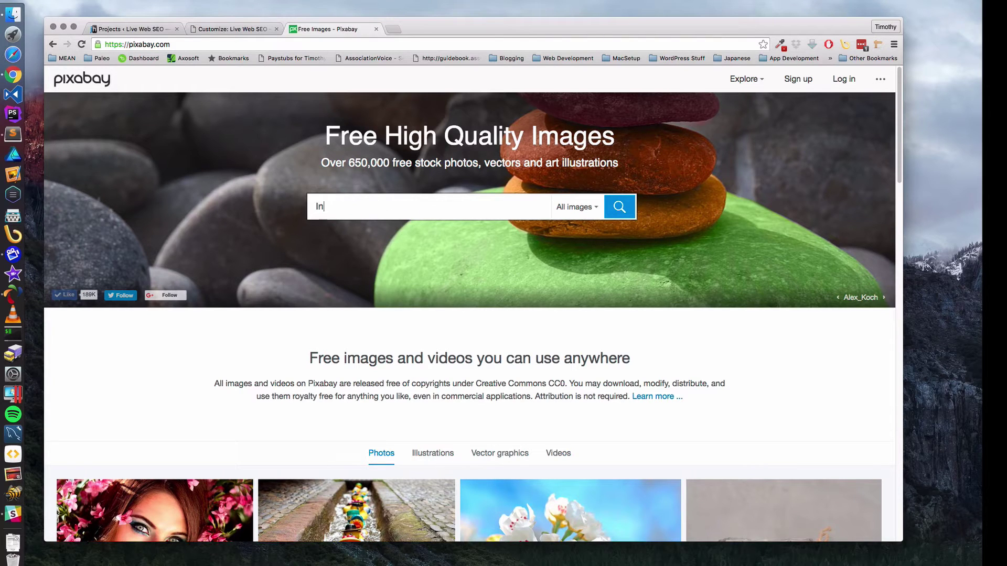
pyautogui.write('ternet')
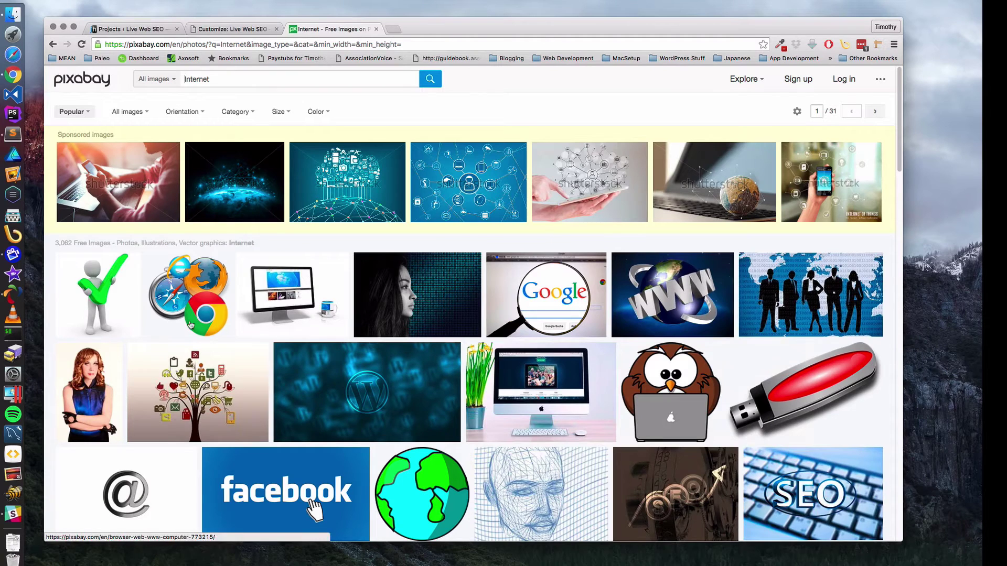
pyautogui.moveTo(130, 195)
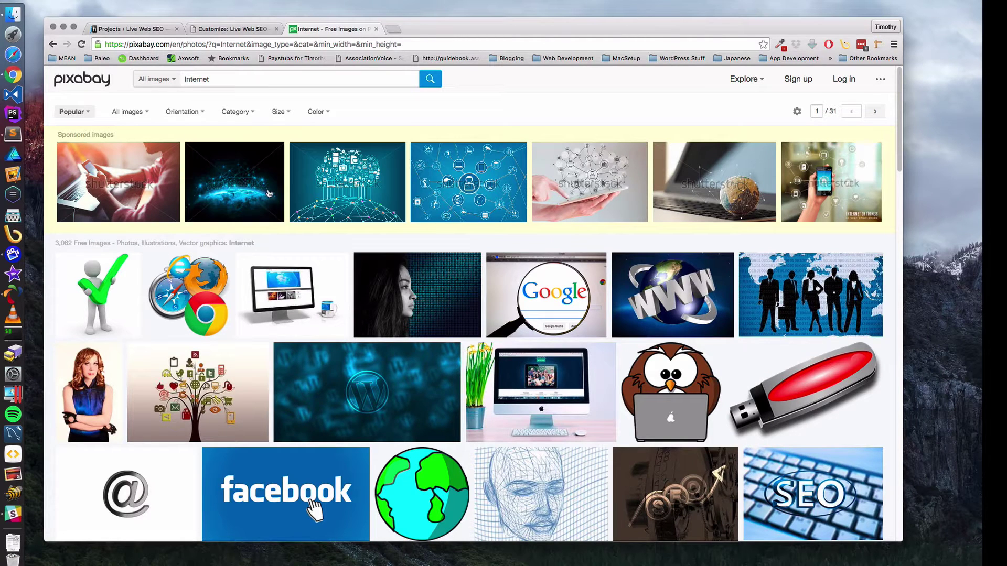
pyautogui.moveTo(476, 187)
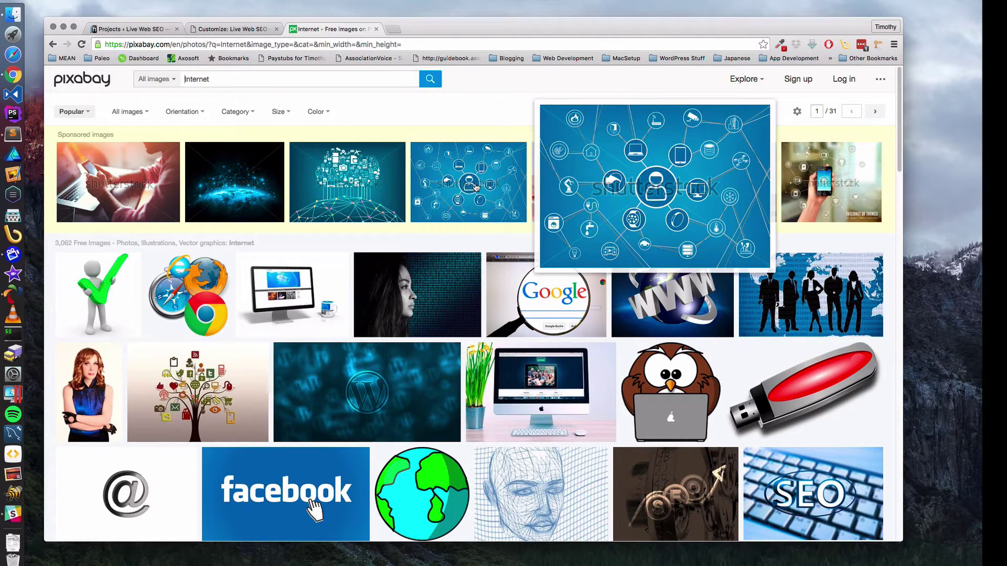
pyautogui.moveTo(597, 179)
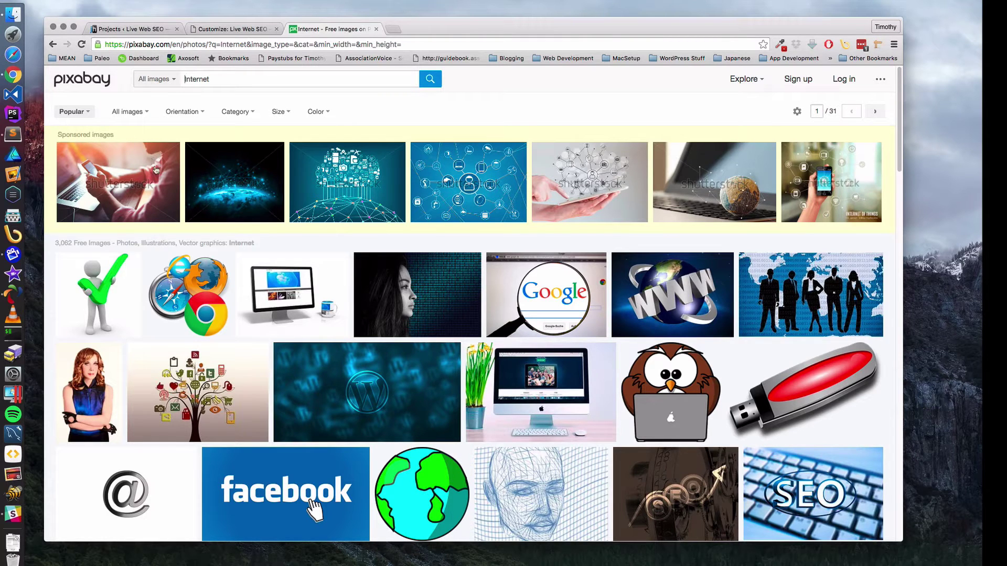
pyautogui.scroll(-1, 315, 167)
pyautogui.moveTo(310, 167)
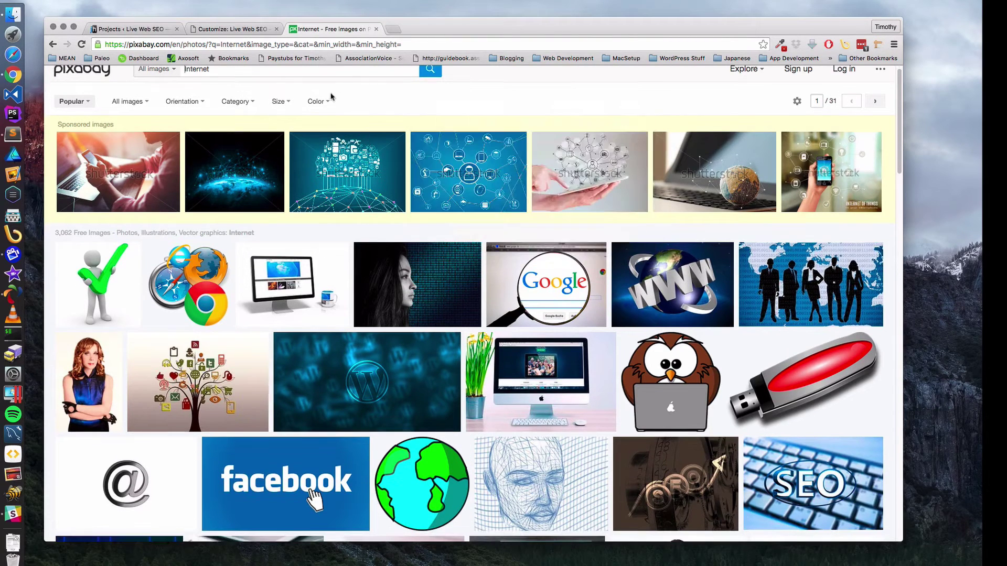
pyautogui.scroll(1, 304, 115)
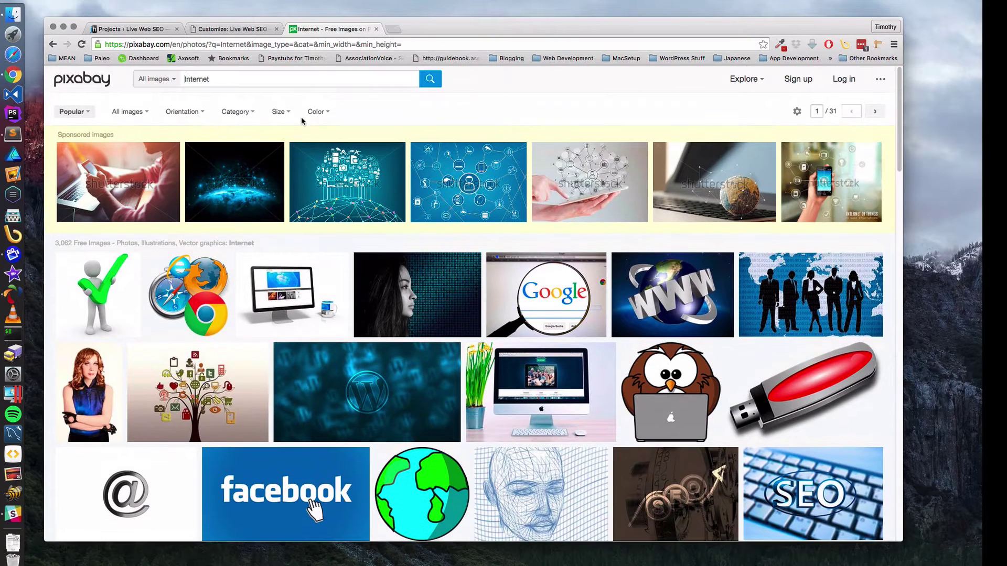
# - Check the sponsored Shutterstock globe photo, close it, and keep browsing the results
pyautogui.click(727, 188)
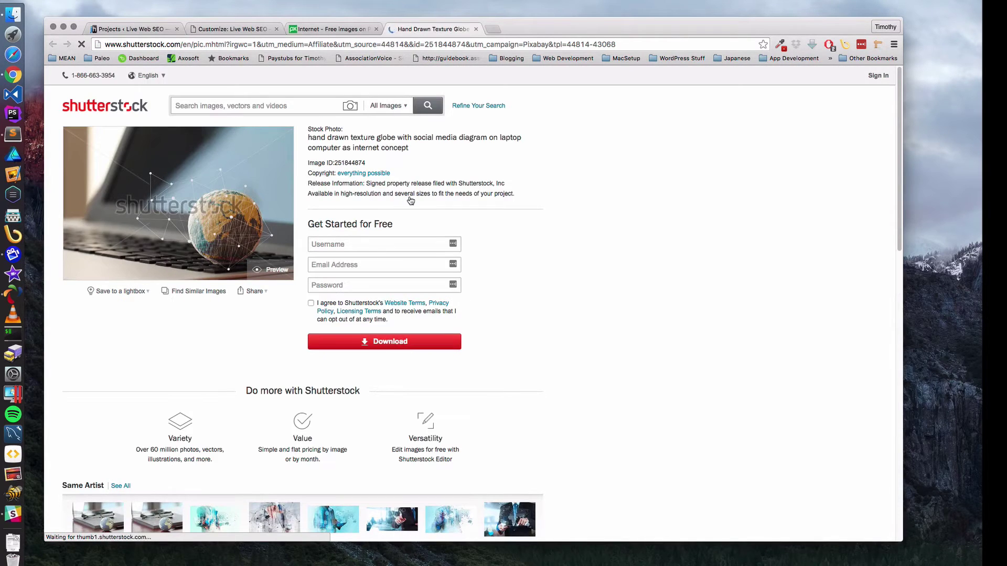
pyautogui.click(476, 29)
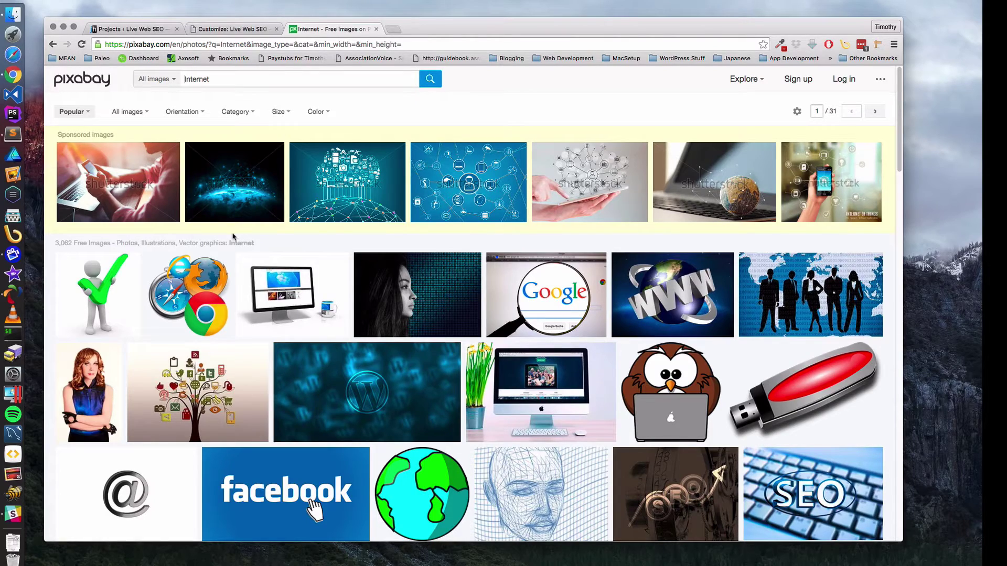
pyautogui.scroll(-7, 254, 314)
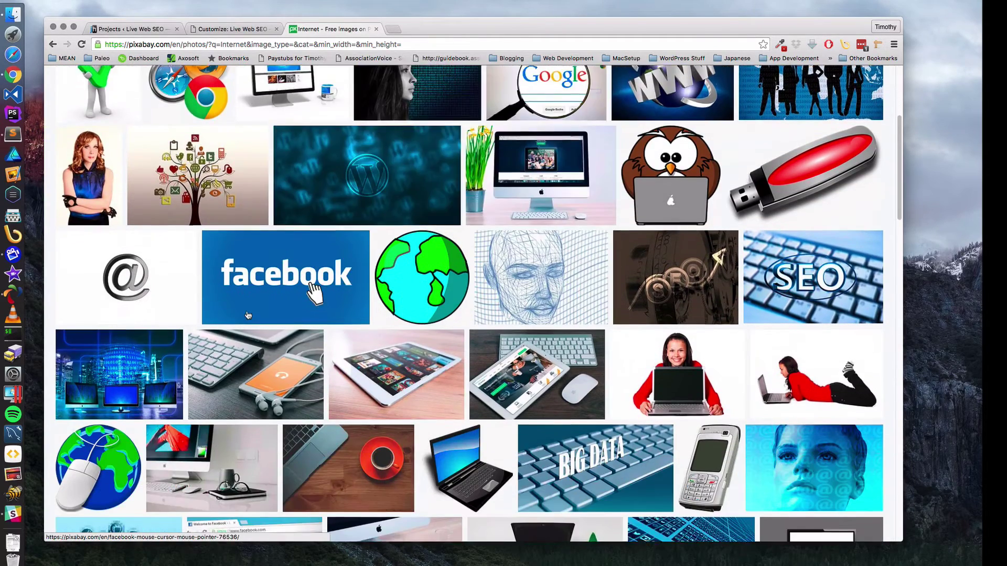
pyautogui.scroll(-5, 248, 316)
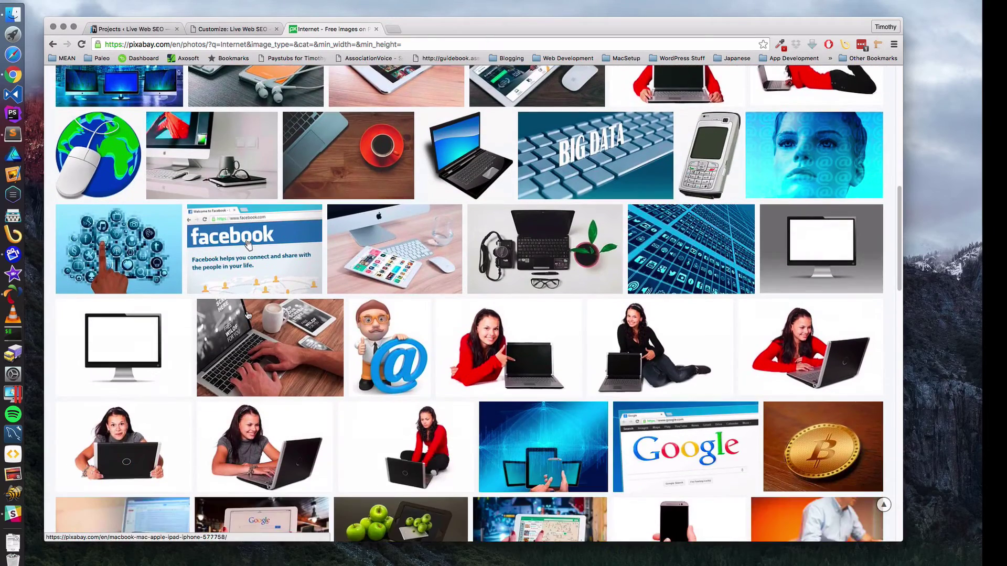
pyautogui.scroll(-1, 248, 315)
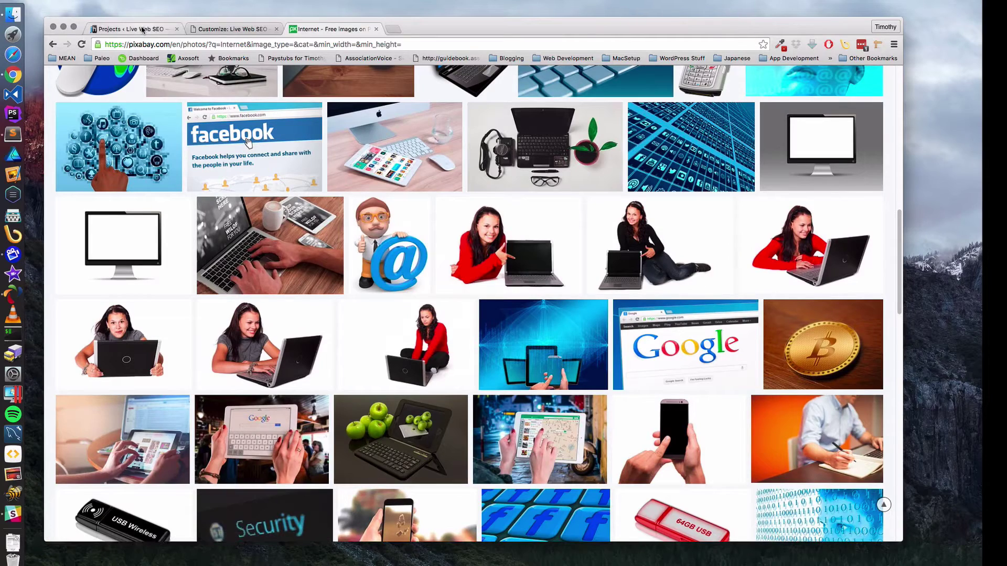
# - Open the Workstation, Home Office, Computer photo page from the Internet results
pyautogui.click(243, 30)
pyautogui.click(326, 29)
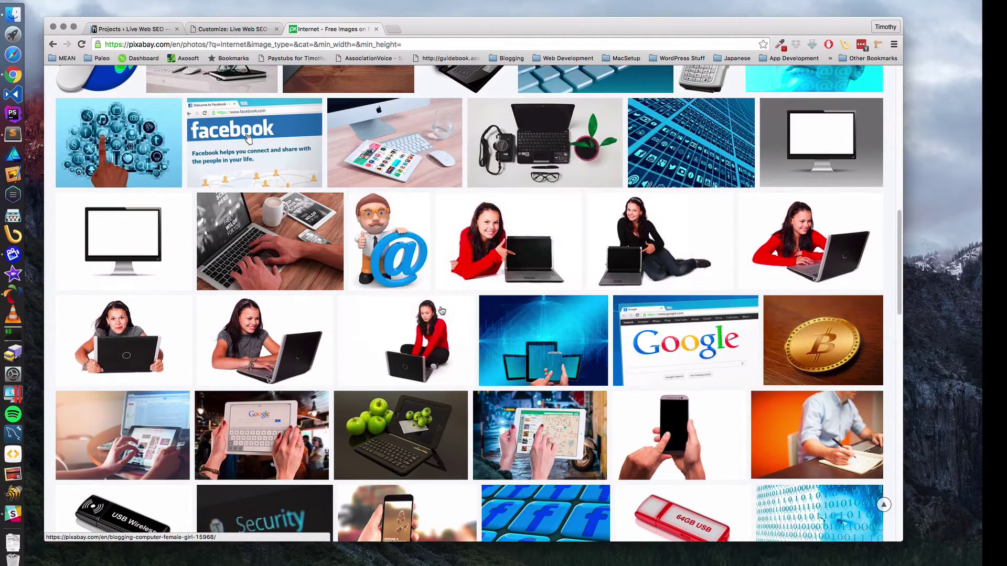
pyautogui.scroll(-1, 446, 341)
pyautogui.moveTo(448, 343)
pyautogui.scroll(-10, 448, 343)
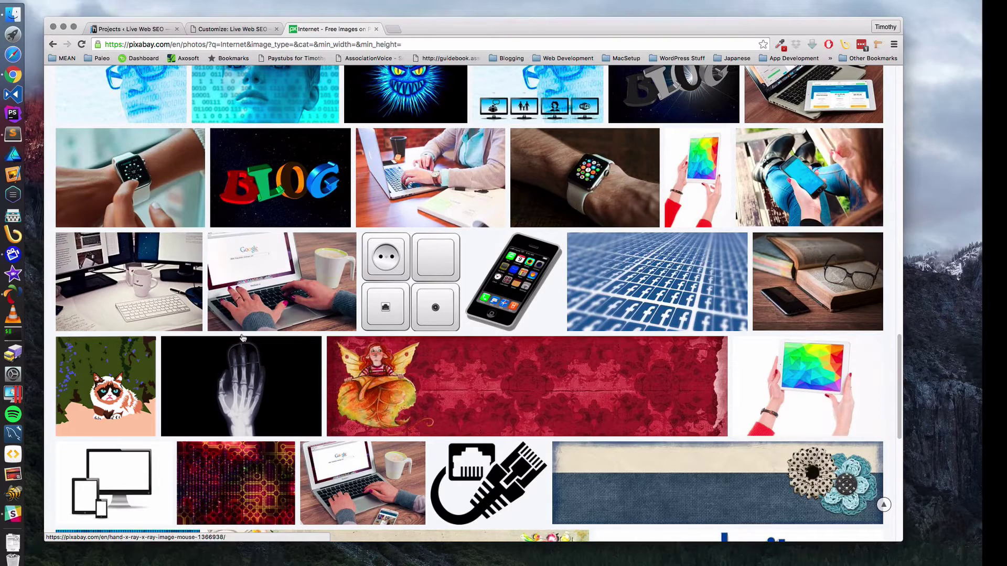
pyautogui.moveTo(121, 270)
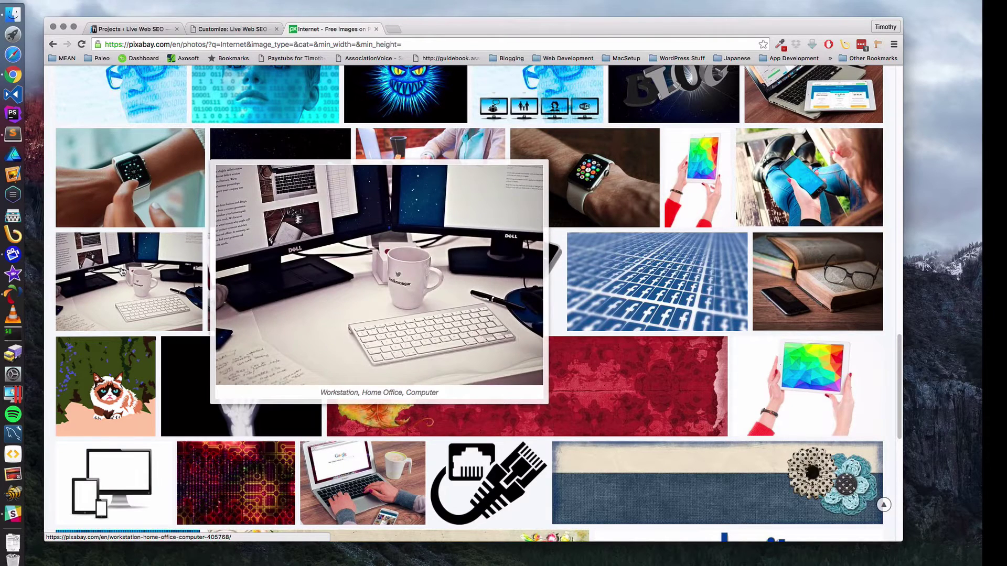
pyautogui.click(120, 271)
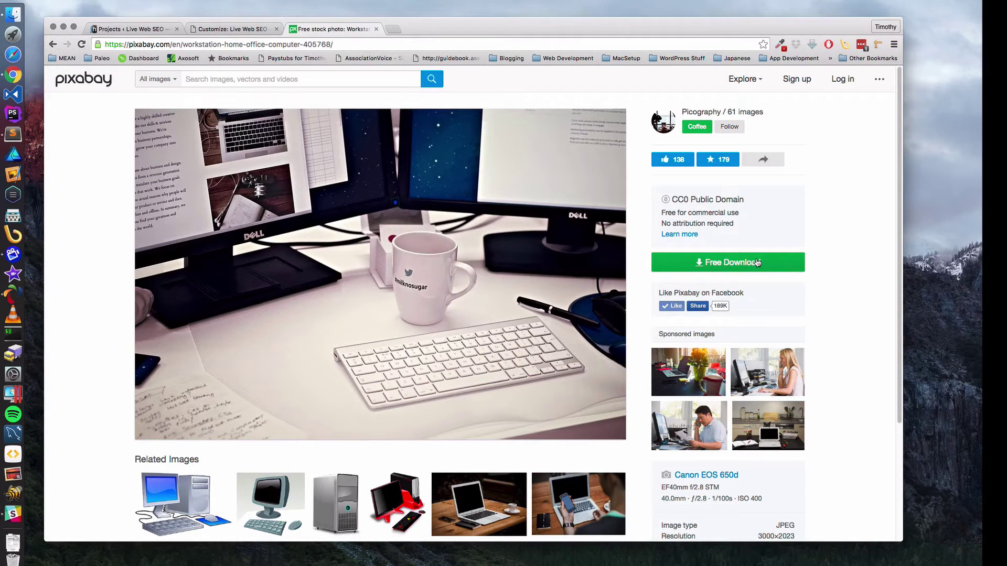
# - Sign in to Pixabay and download the workstation photo at its Original 3000×2023 size
pyautogui.click(842, 79)
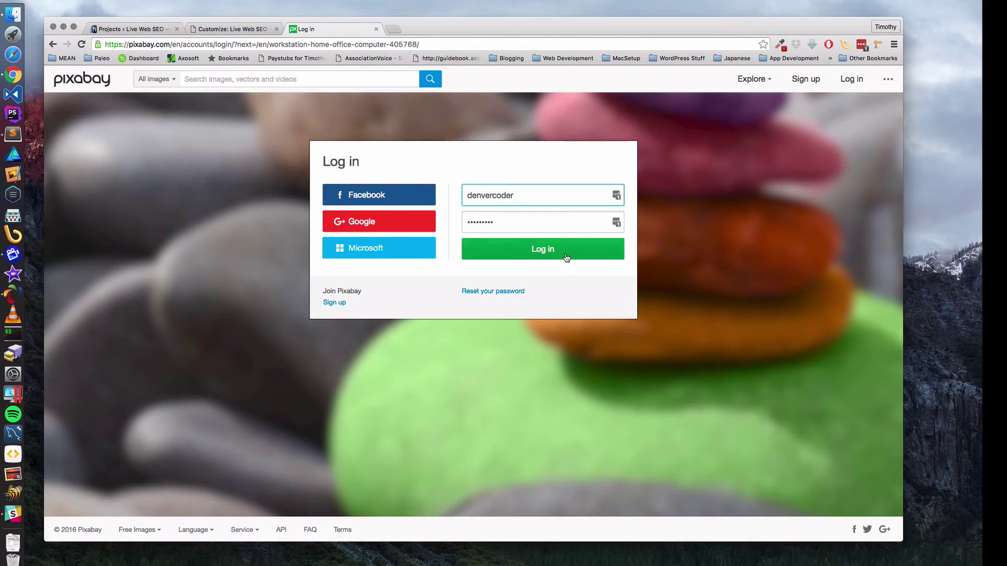
pyautogui.click(565, 255)
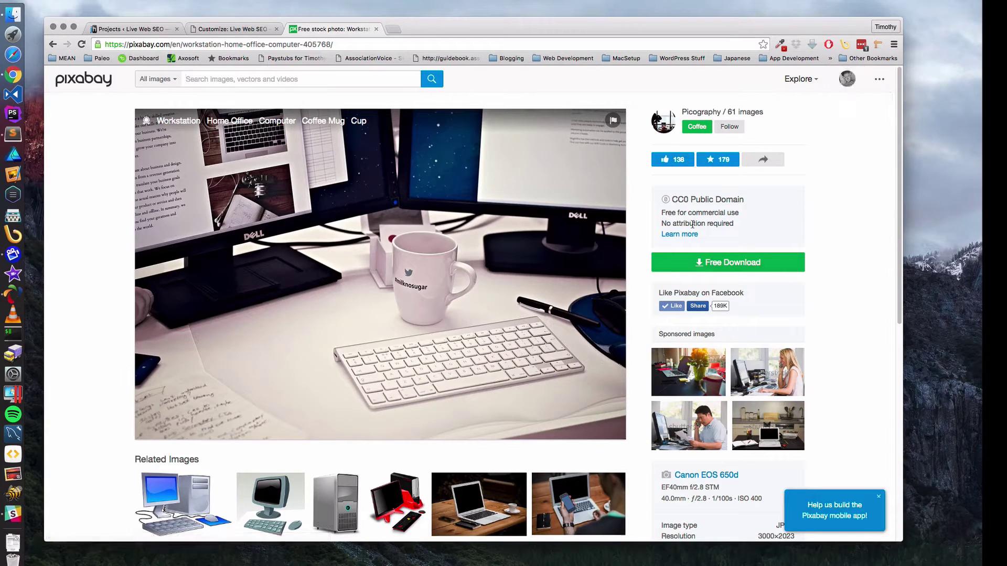
pyautogui.click(728, 263)
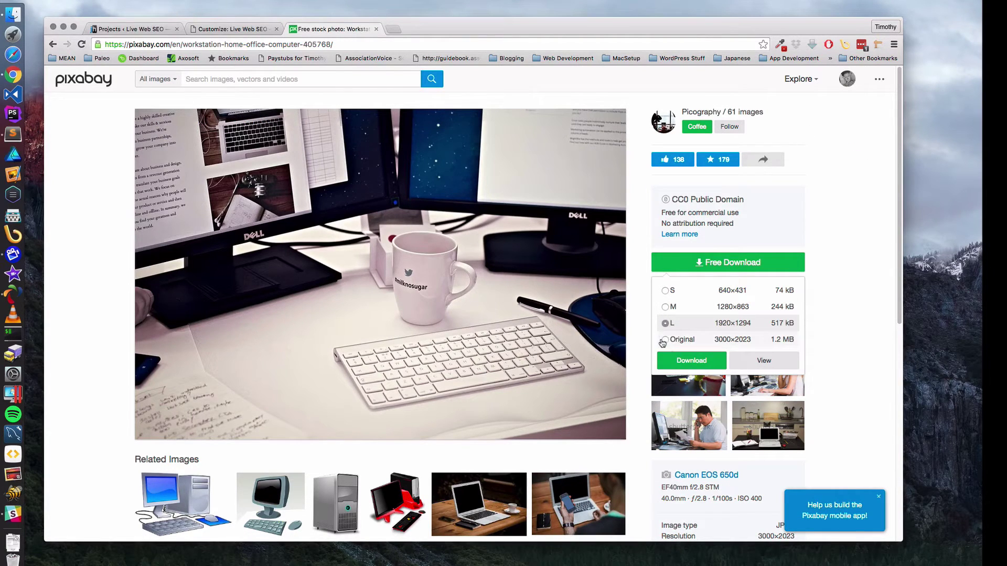
pyautogui.click(664, 340)
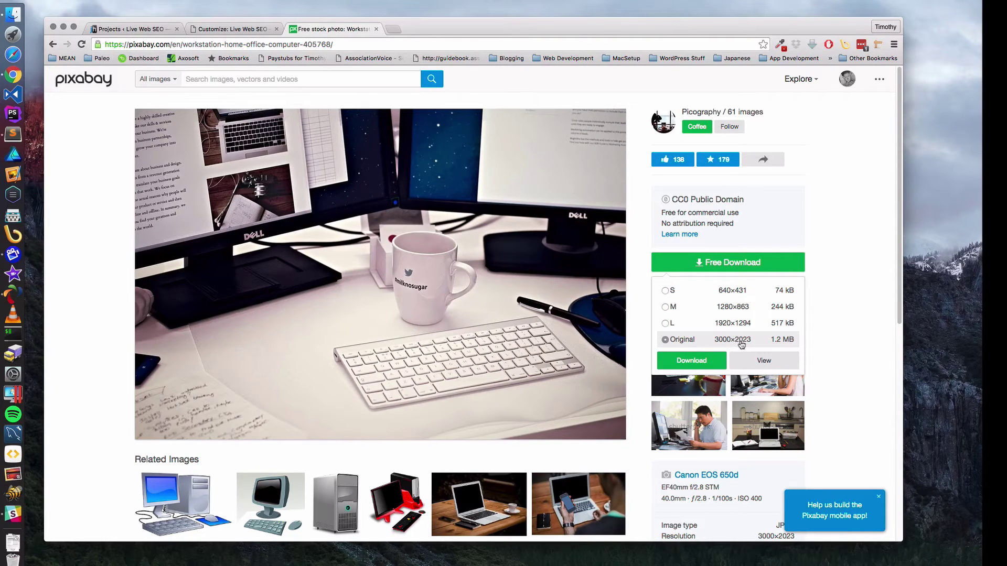
pyautogui.click(692, 362)
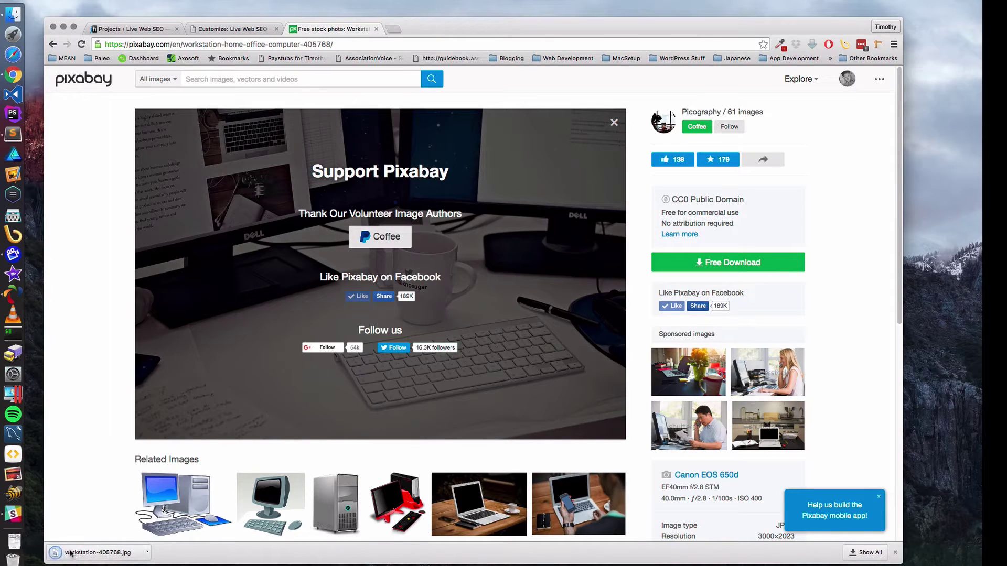
# - Reveal the downloaded original workstation-405768.jpg in Finder and check its Get Info details
pyautogui.click(146, 553)
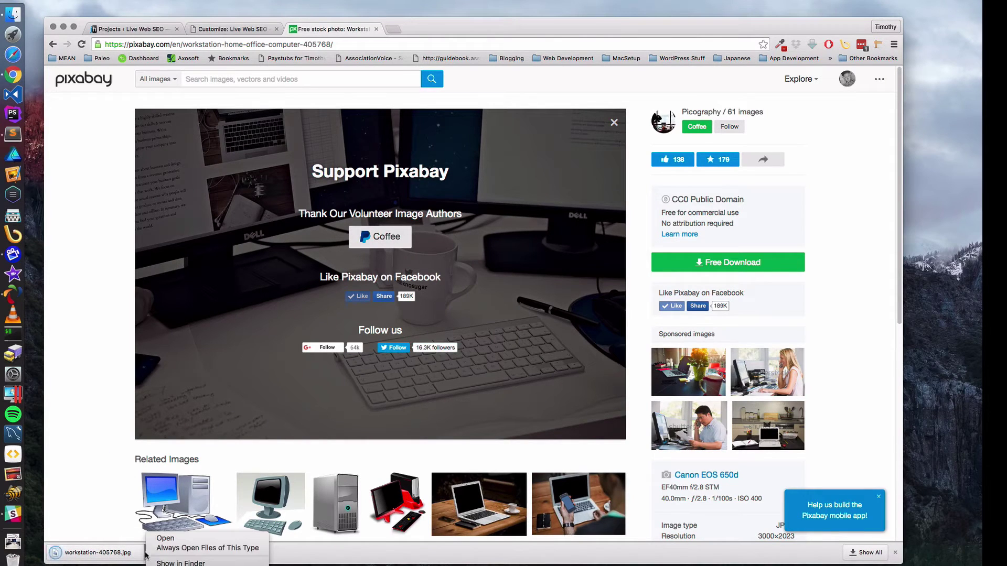
pyautogui.click(180, 563)
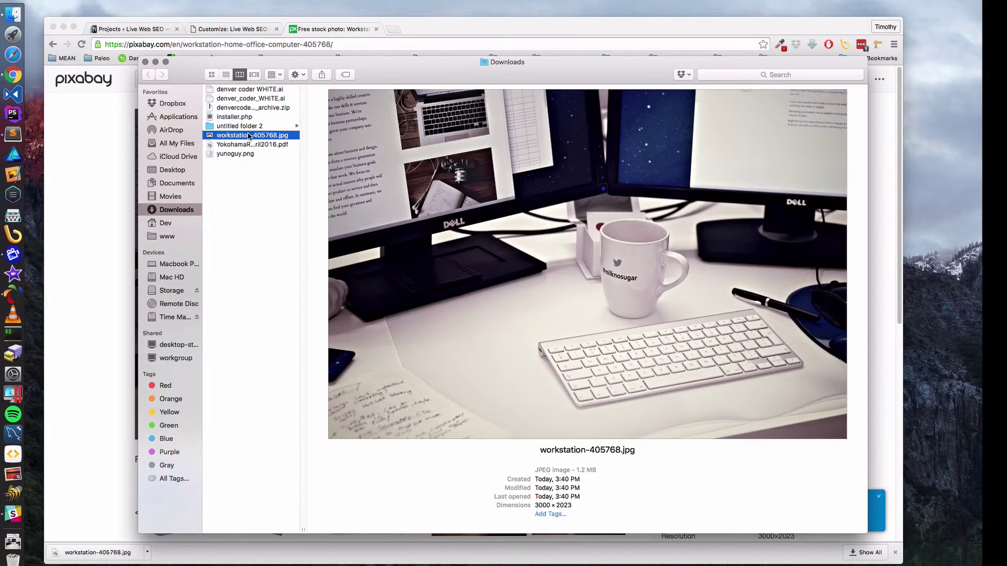
pyautogui.rightClick(249, 137)
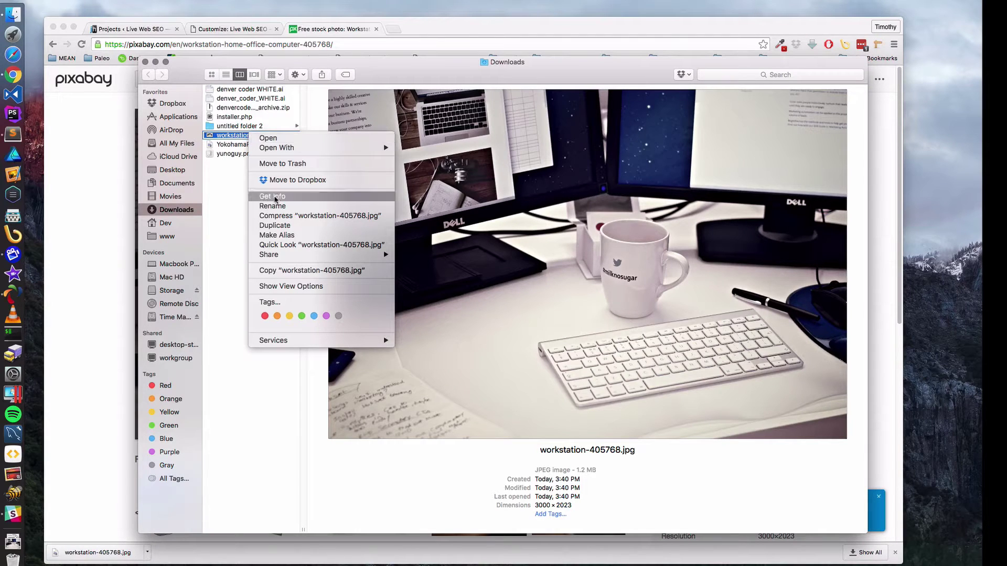
pyautogui.click(274, 198)
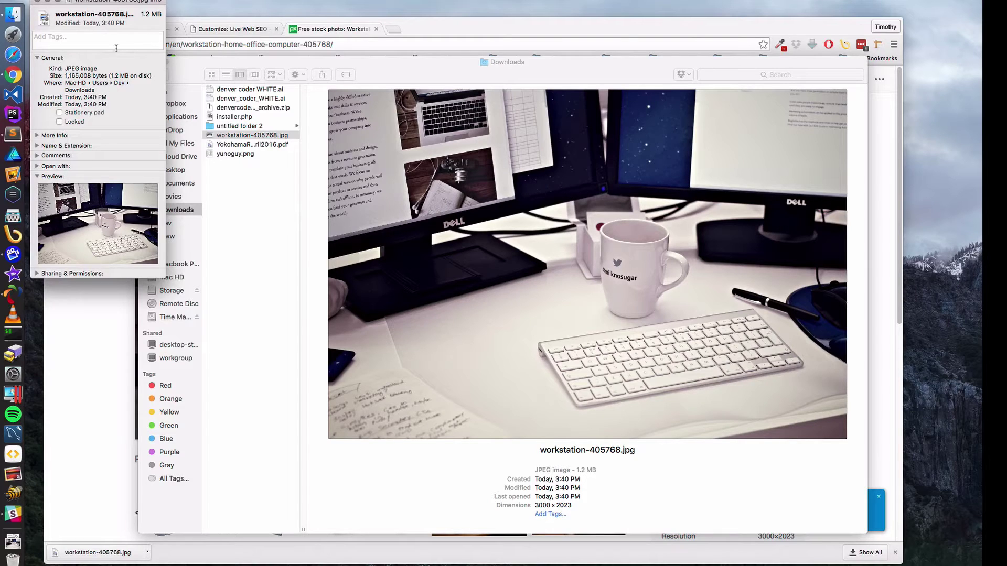
pyautogui.click(35, 1)
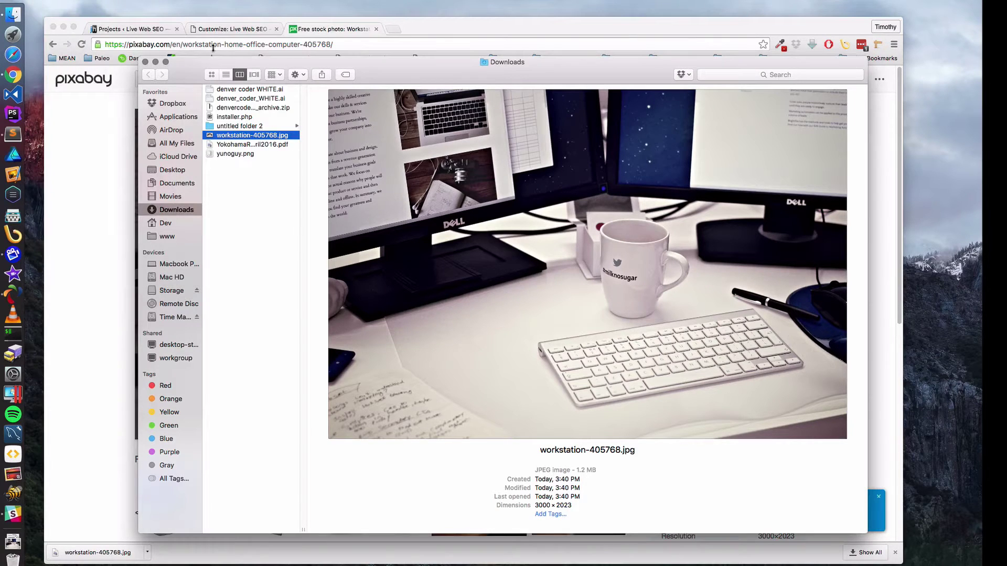
pyautogui.click(145, 61)
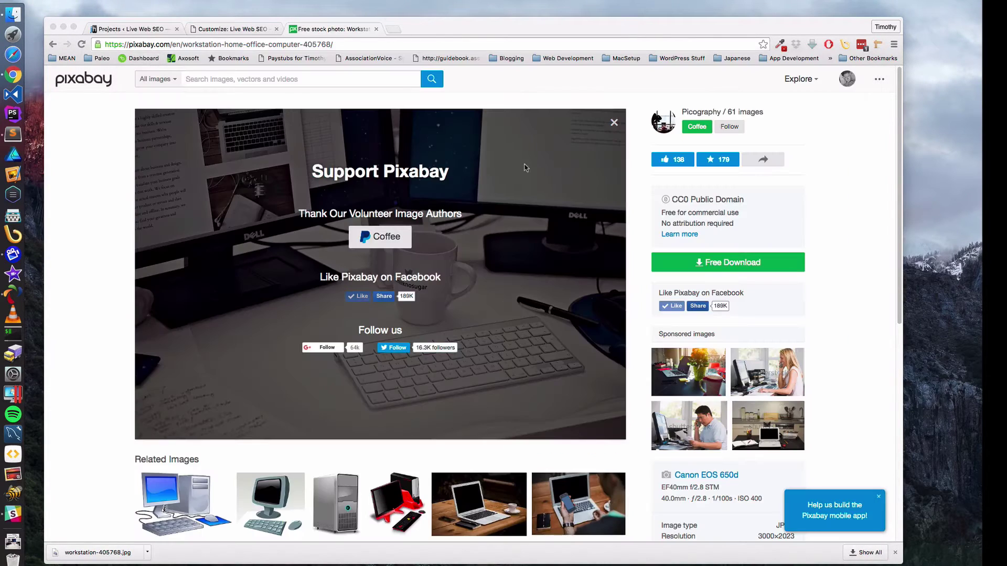
# - Download the workstation photo at 1920×1294 and confirm its details in Finder
pyautogui.click(722, 265)
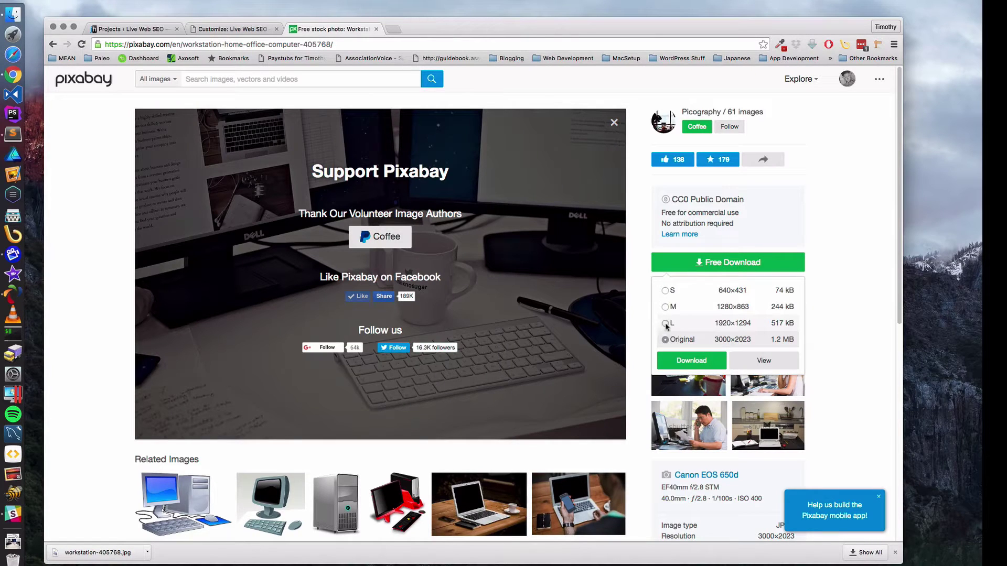
pyautogui.click(666, 323)
pyautogui.click(697, 367)
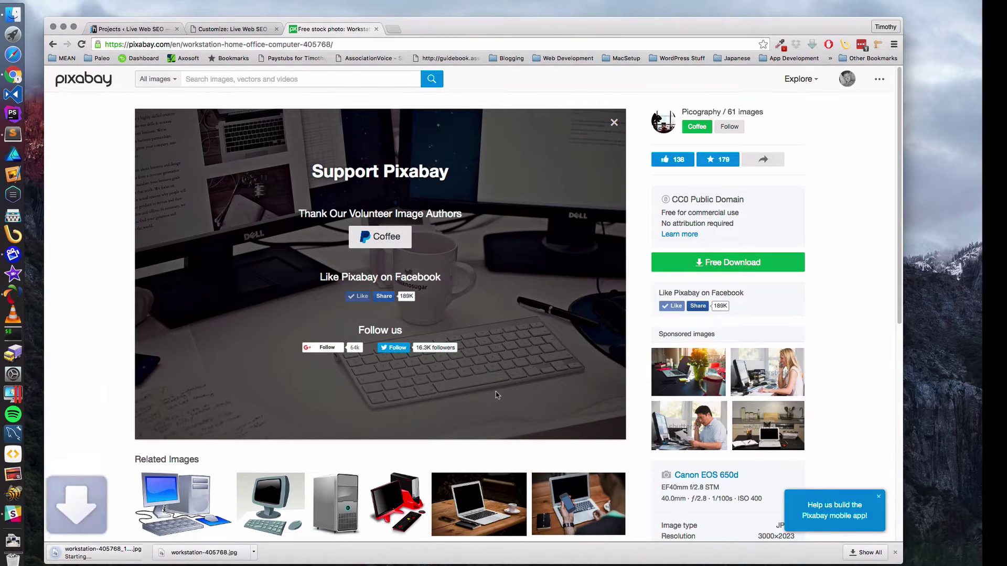
pyautogui.click(147, 553)
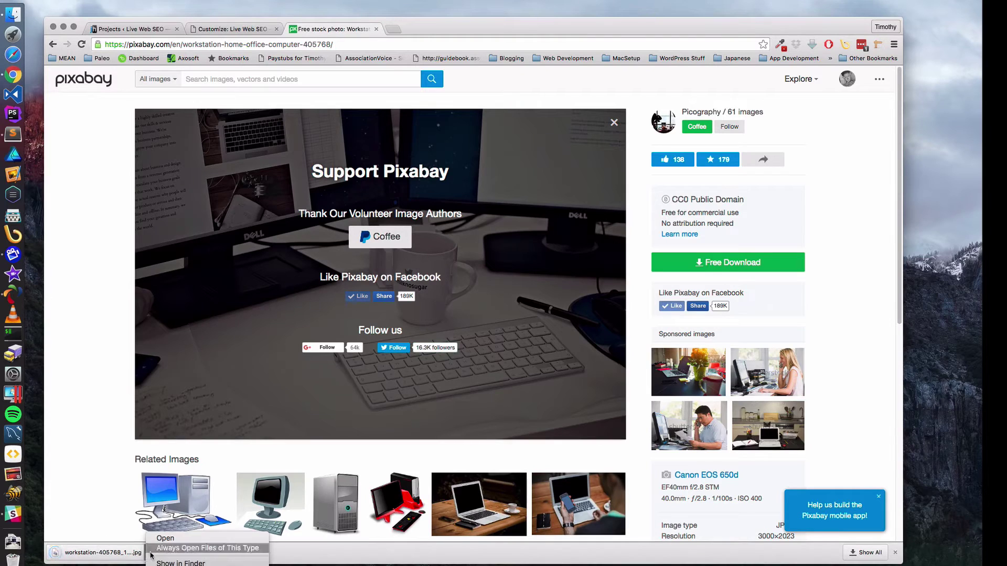
pyautogui.click(173, 561)
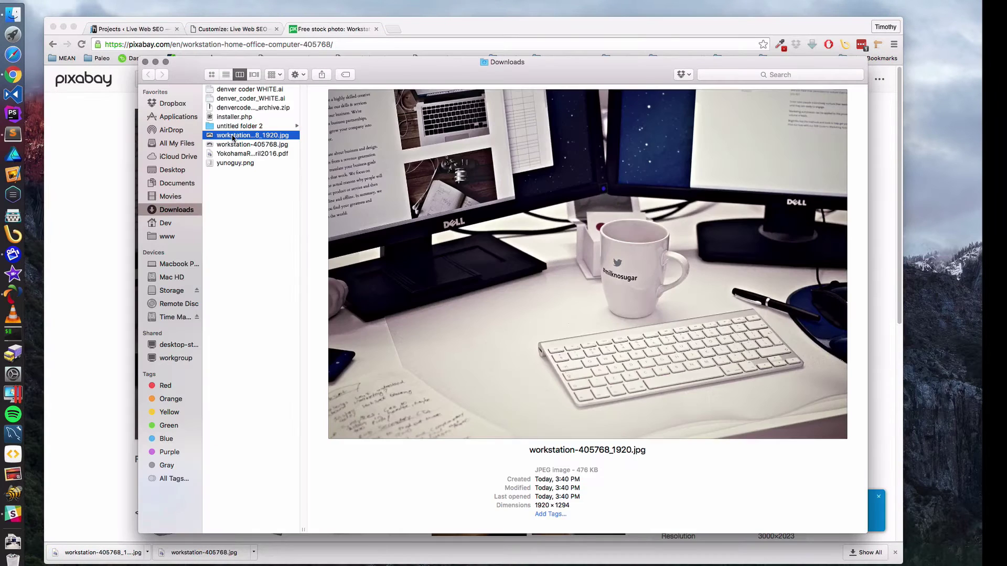
pyautogui.rightClick(234, 134)
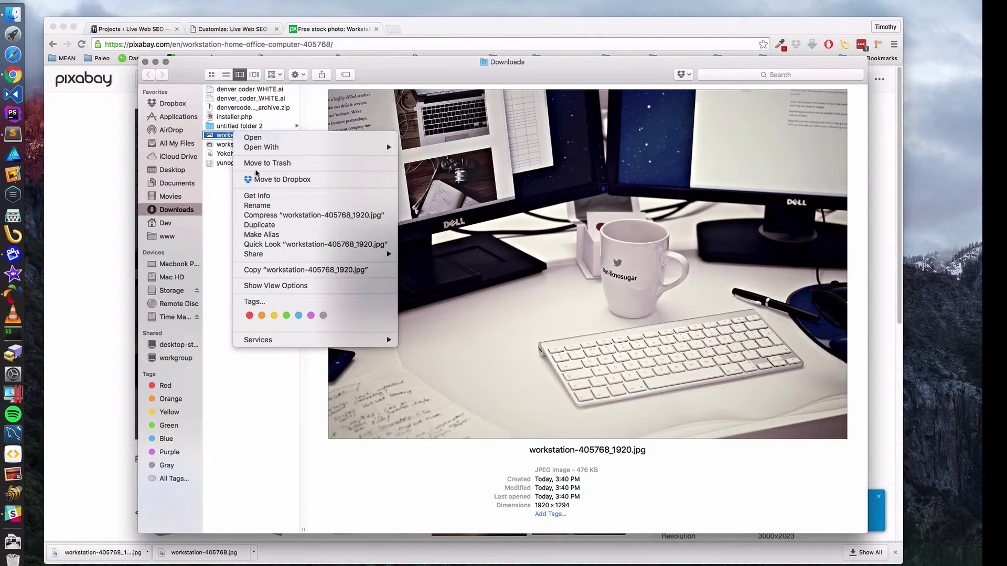
pyautogui.click(265, 197)
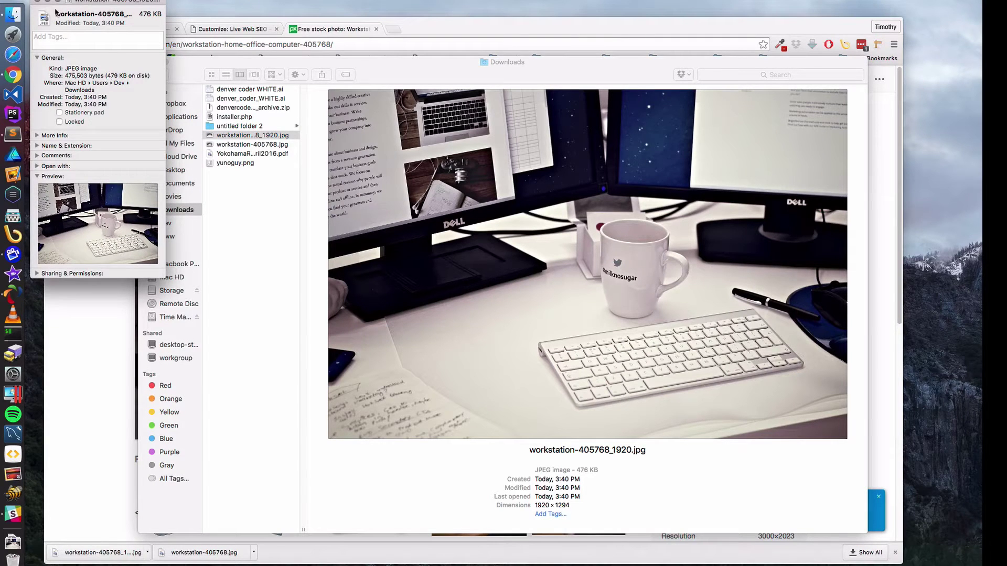
pyautogui.click(38, 3)
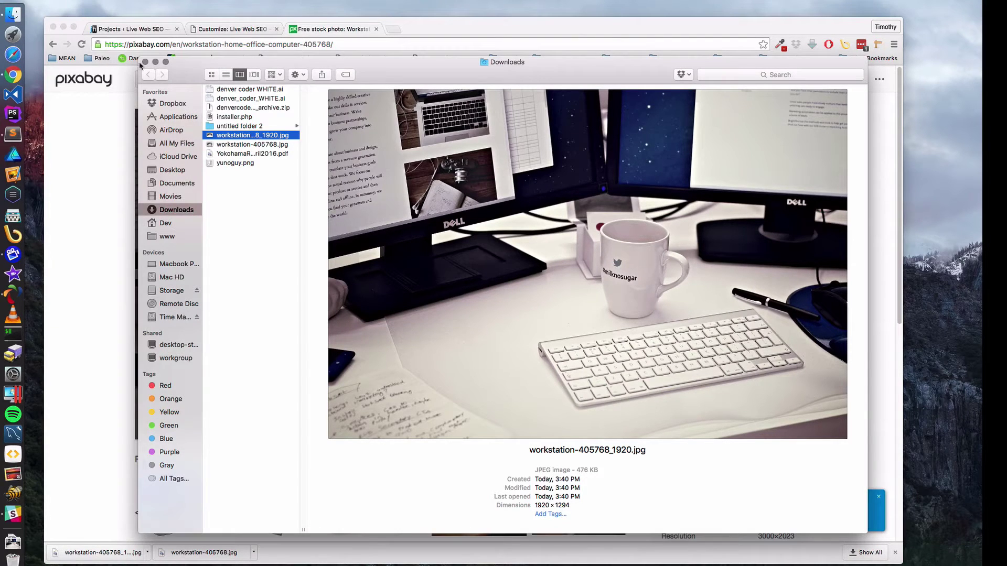
pyautogui.click(144, 63)
pyautogui.click(230, 30)
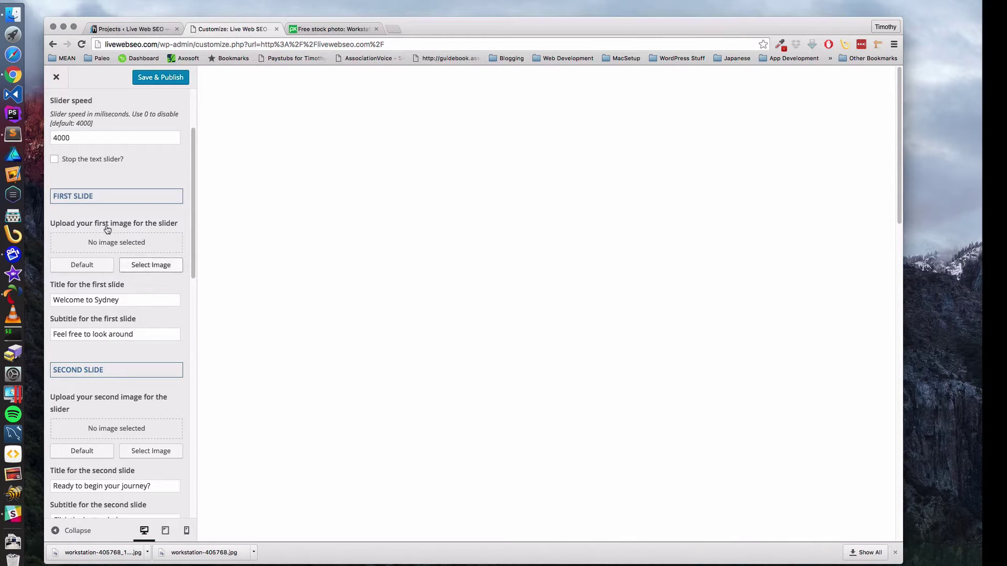
# - Upload workstation-405768_1920.jpg to the media library for the first slide
pyautogui.click(149, 267)
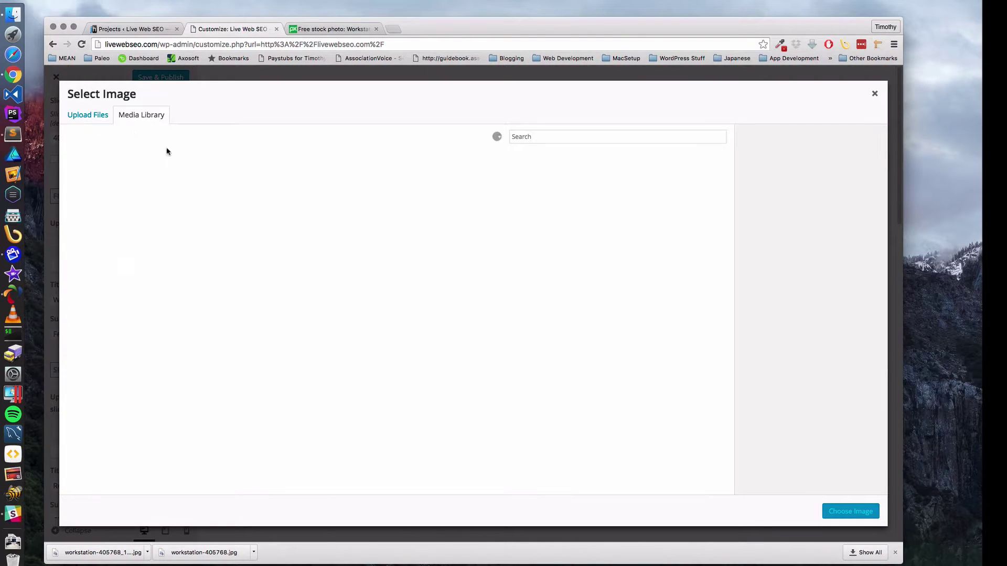
pyautogui.click(88, 116)
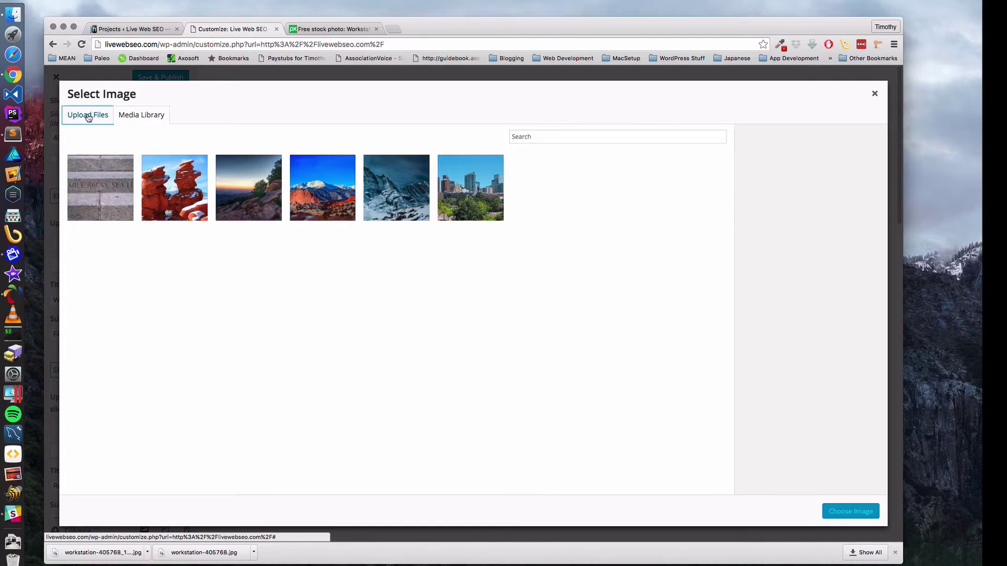
pyautogui.click(470, 289)
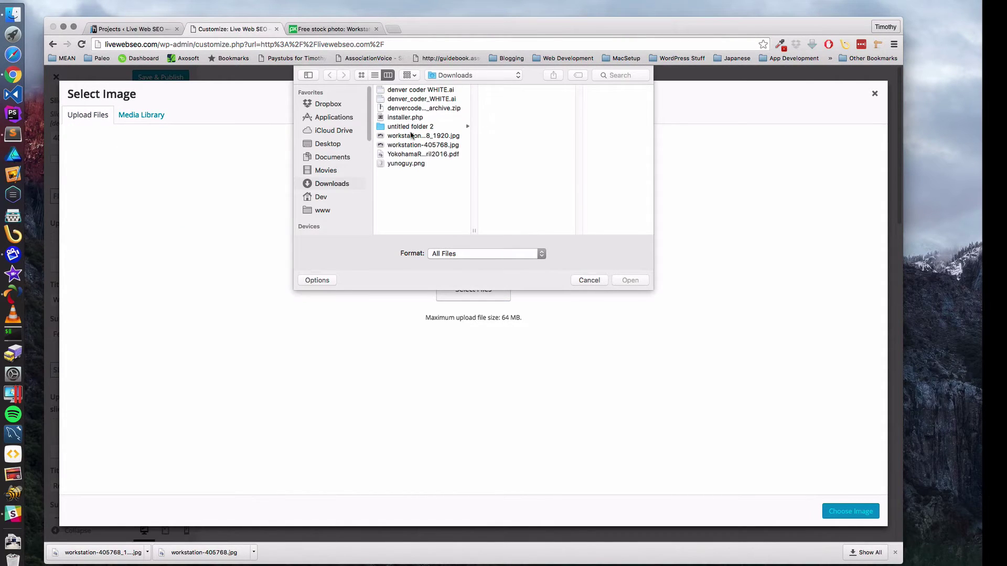
pyautogui.click(412, 136)
pyautogui.click(619, 282)
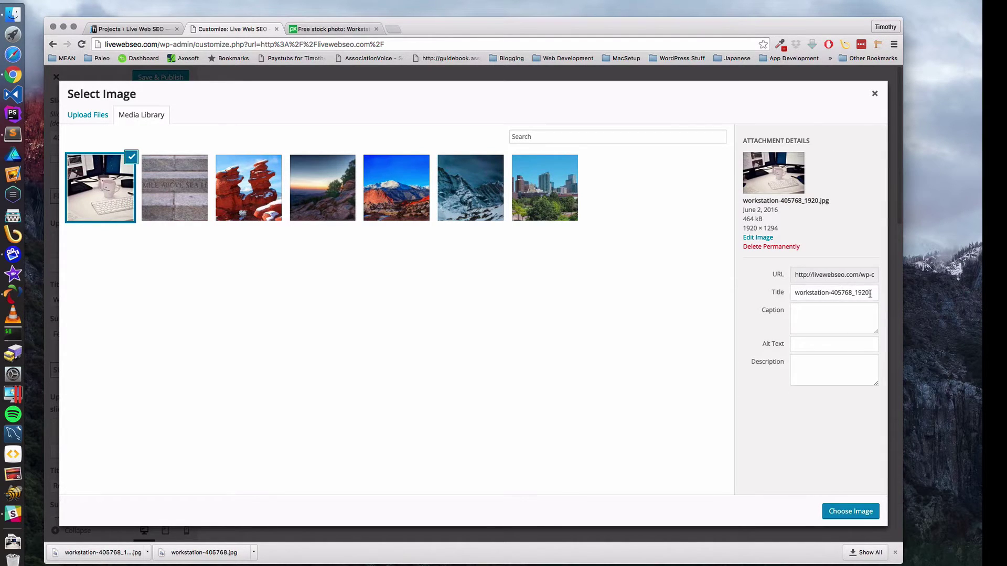
# - Clear the image title and set its alt text to 'Computer workstation Dual Monitor'
pyautogui.moveTo(870, 293); pyautogui.dragTo(740, 290)
pyautogui.press('BackSpace')
pyautogui.press('Tab')
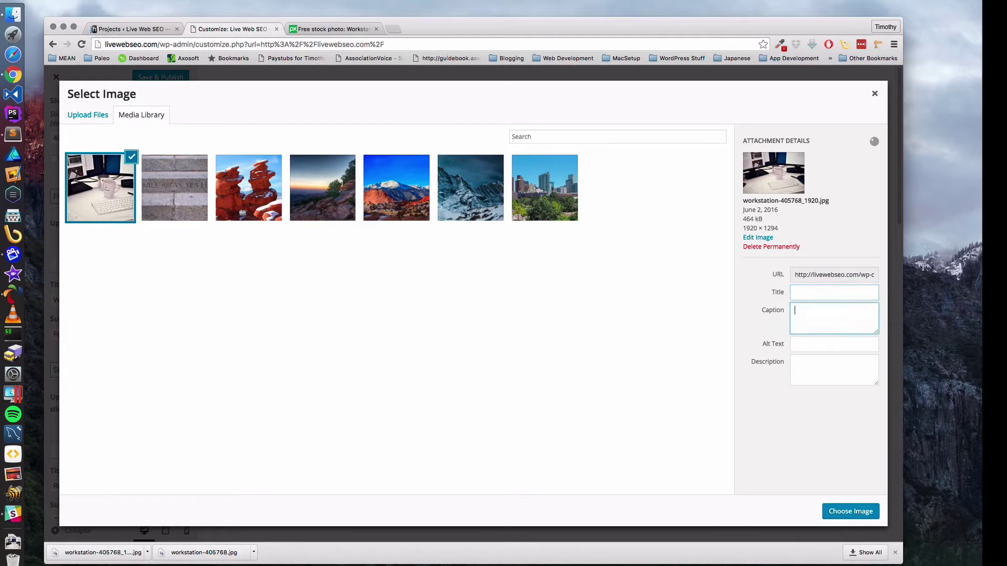
pyautogui.press('Tab')
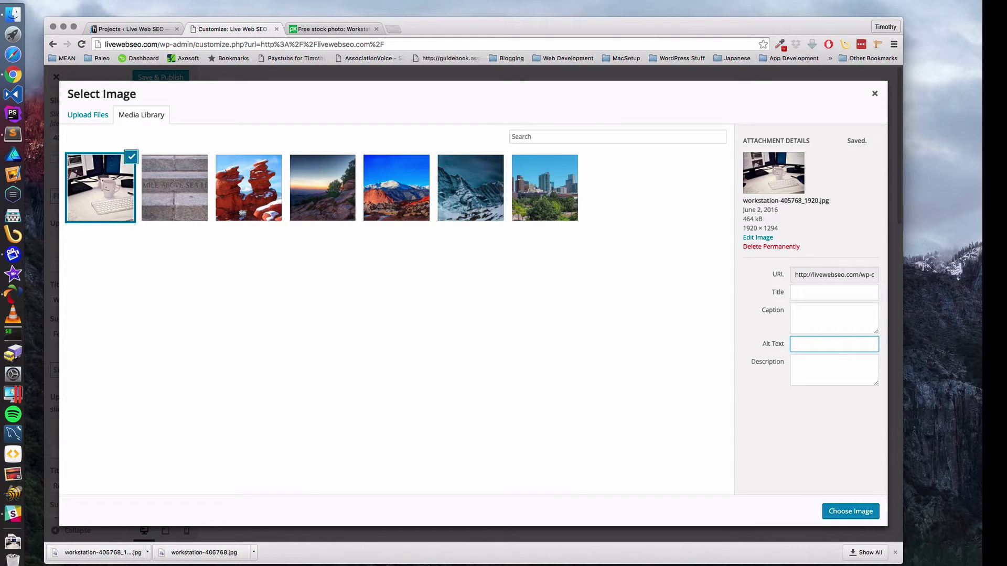
pyautogui.write('Compute')
pyautogui.write('r workstation Dual Monitor')
# - Set the workstation photo as the first slide image and review the slider settings
pyautogui.click(844, 513)
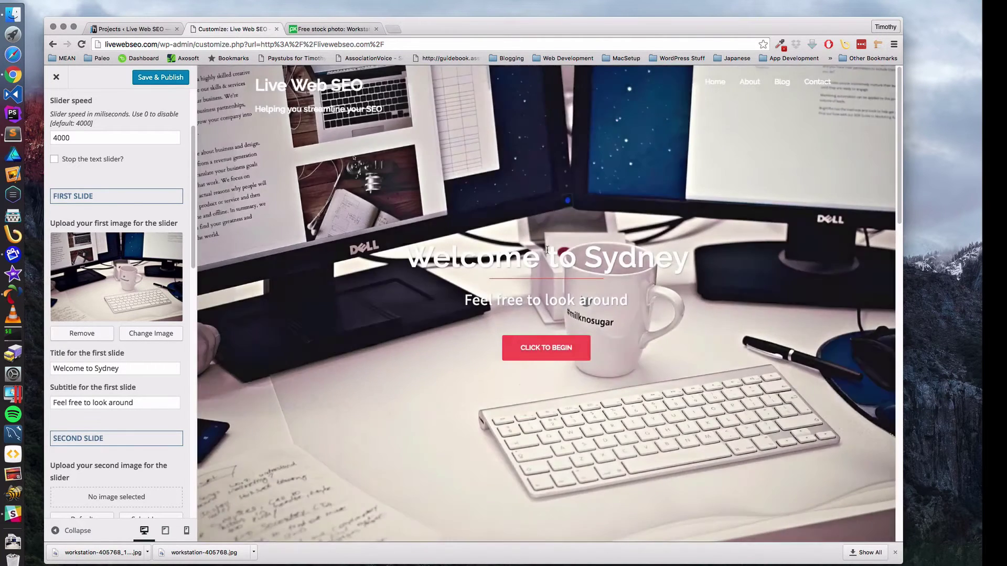
pyautogui.scroll(-5, 122, 361)
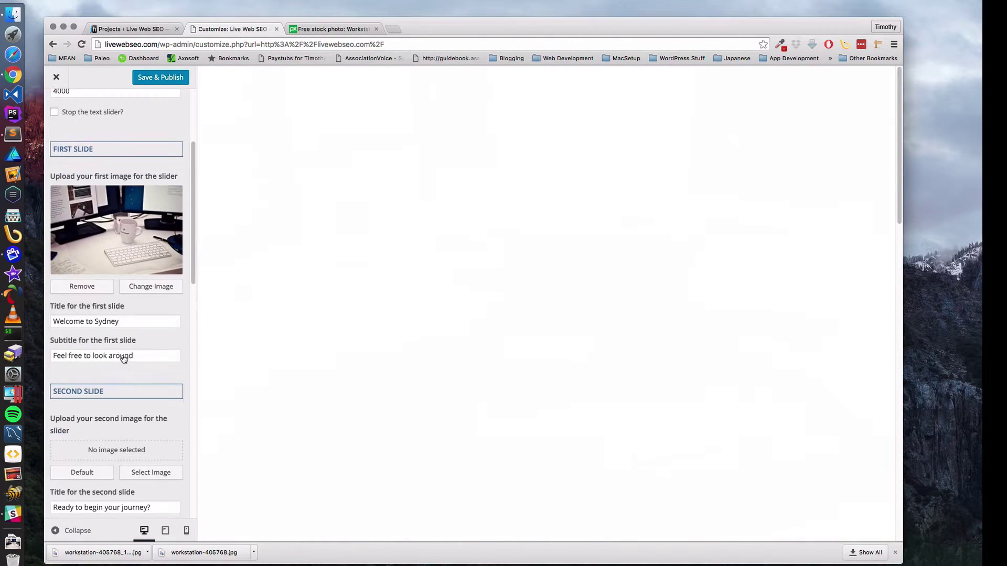
pyautogui.scroll(1, 122, 362)
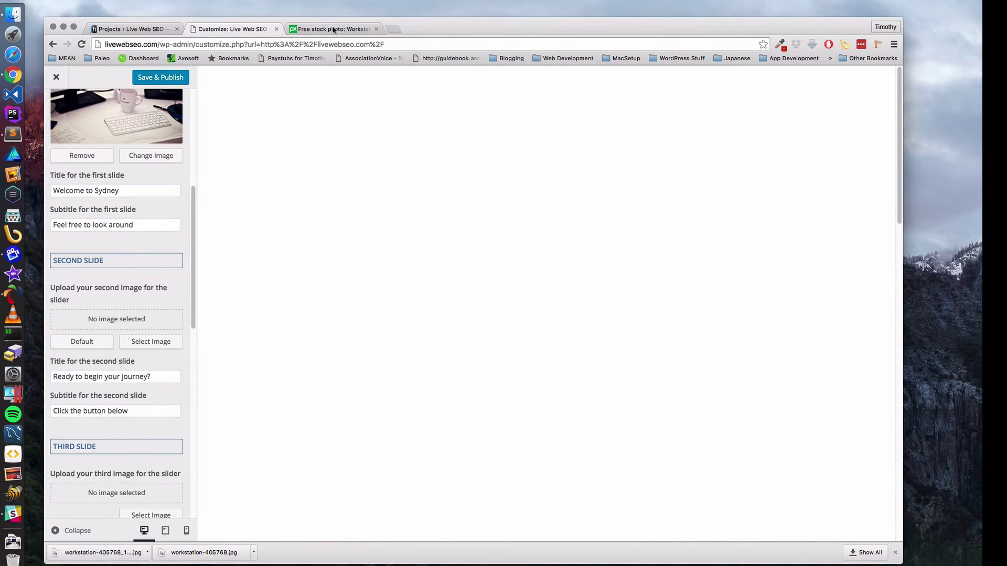
pyautogui.click(333, 30)
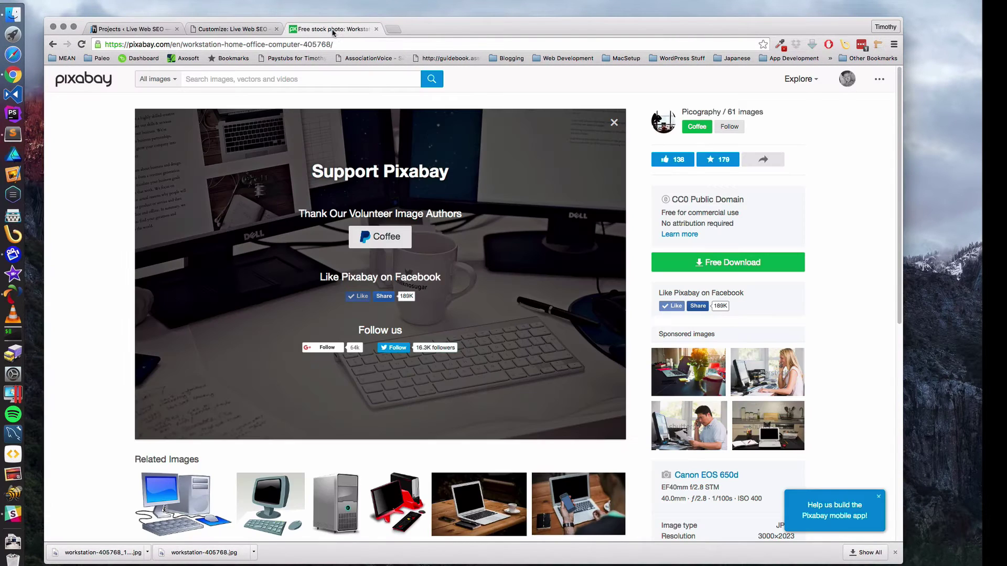
# - Log back in to Pixabay and search for 'Internet SEO'
pyautogui.click(53, 44)
pyautogui.click(551, 249)
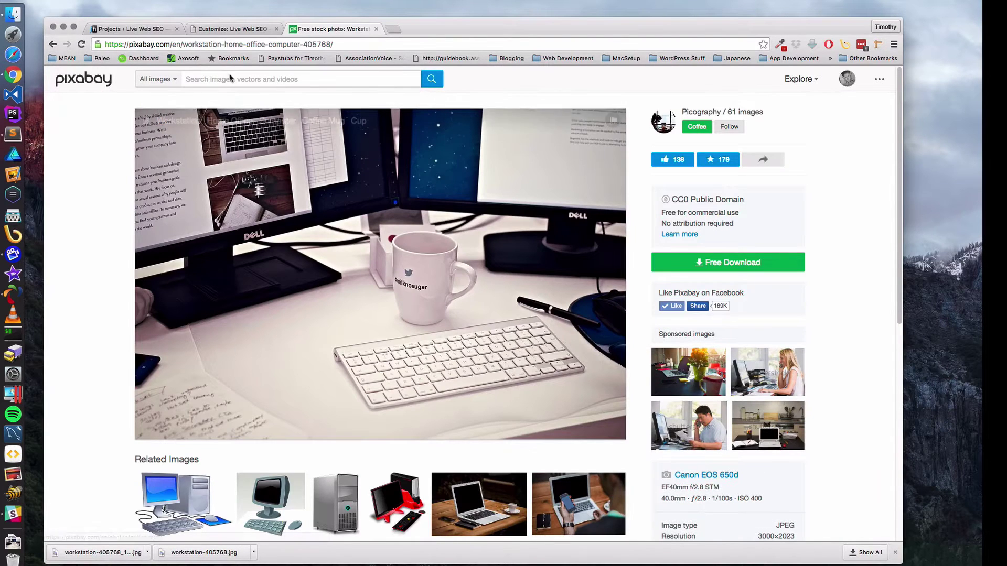
pyautogui.click(224, 80)
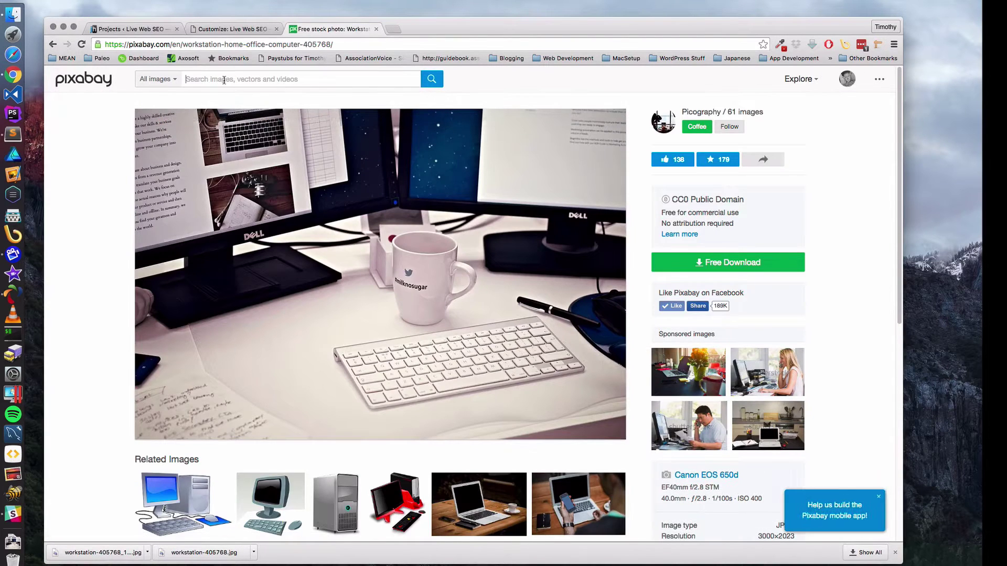
pyautogui.write('Intern')
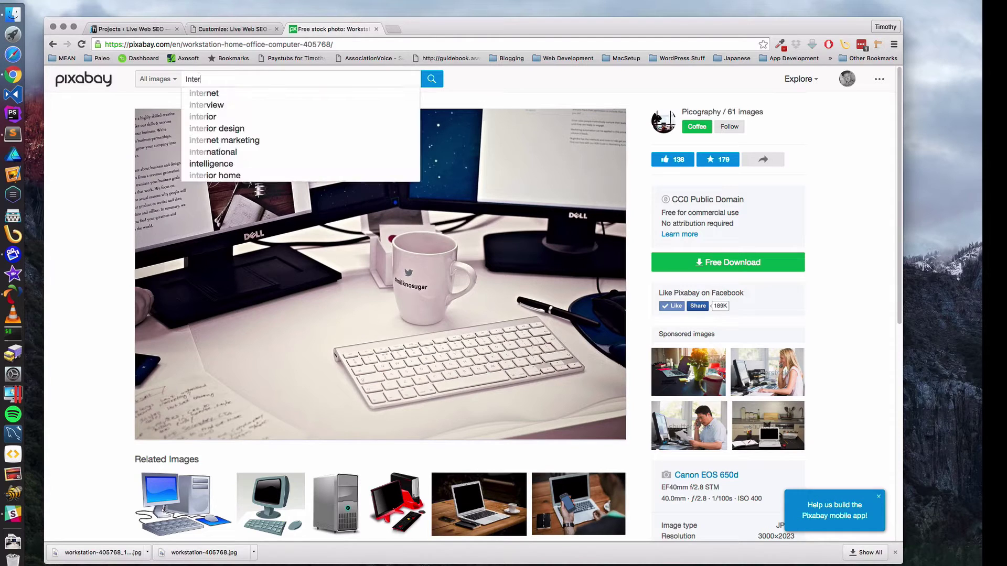
pyautogui.write('et SEO')
pyautogui.press('Return')
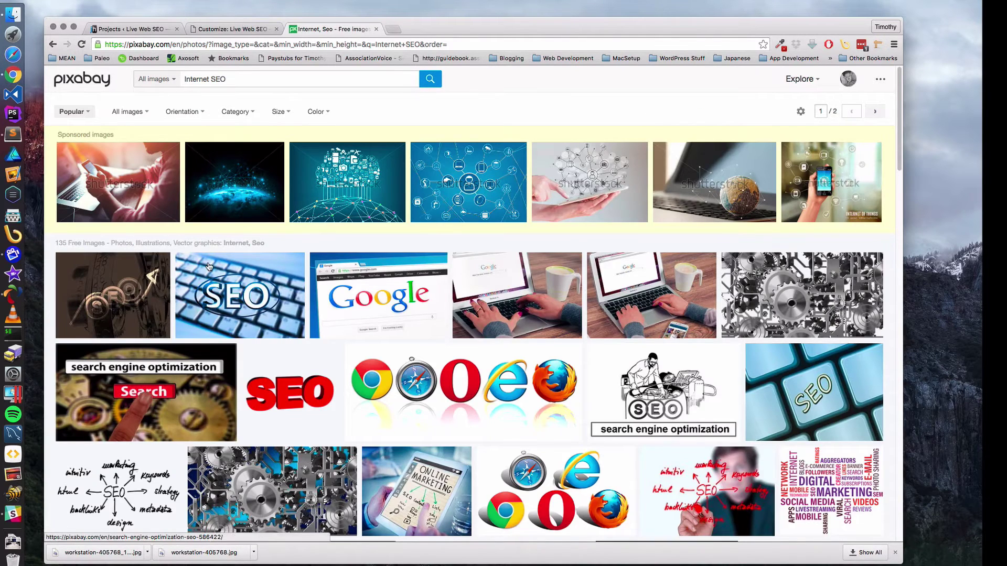
# - Scroll through the Internet SEO free image results
pyautogui.moveTo(282, 320)
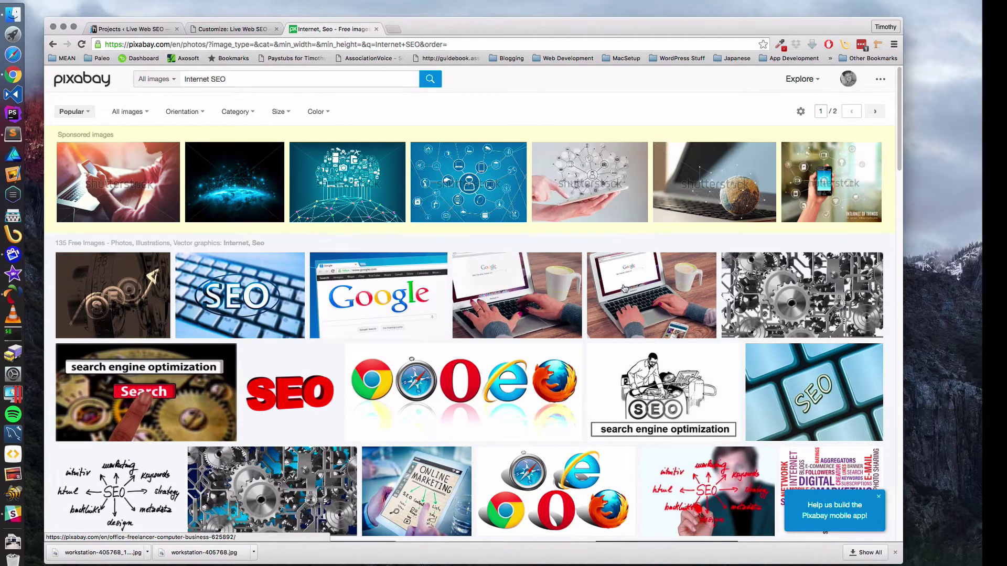
pyautogui.moveTo(797, 289)
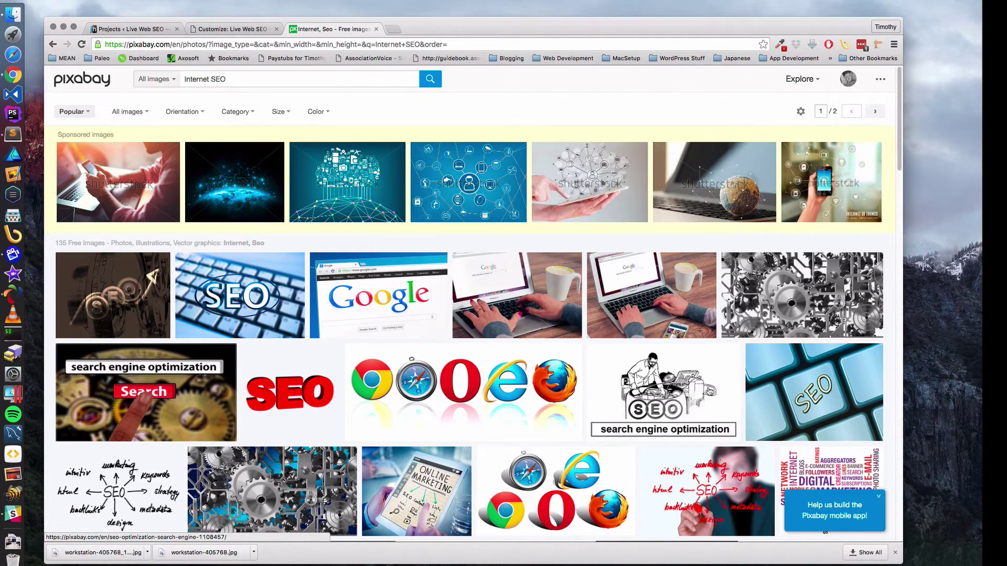
pyautogui.scroll(-10, 438, 404)
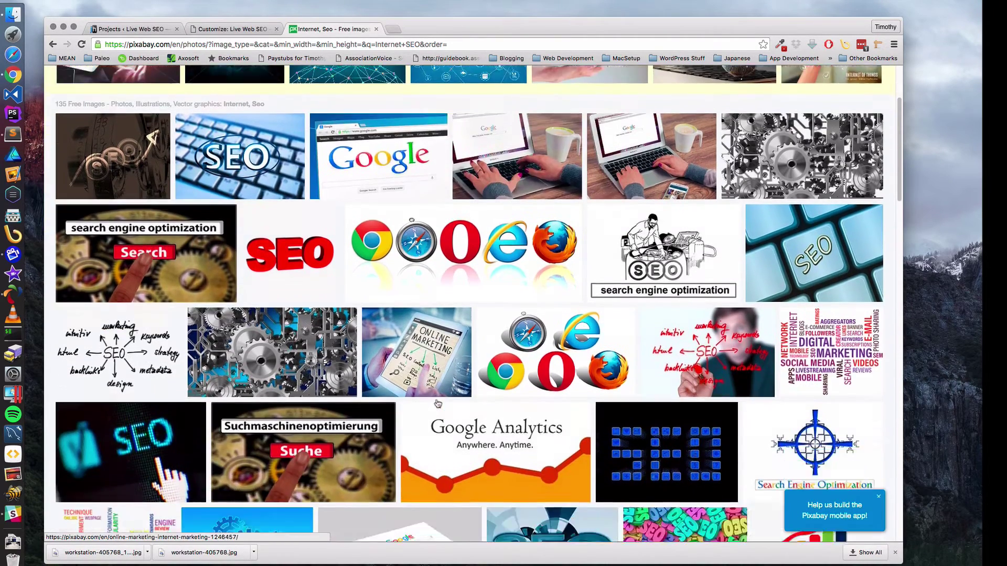
pyautogui.scroll(-3, 438, 403)
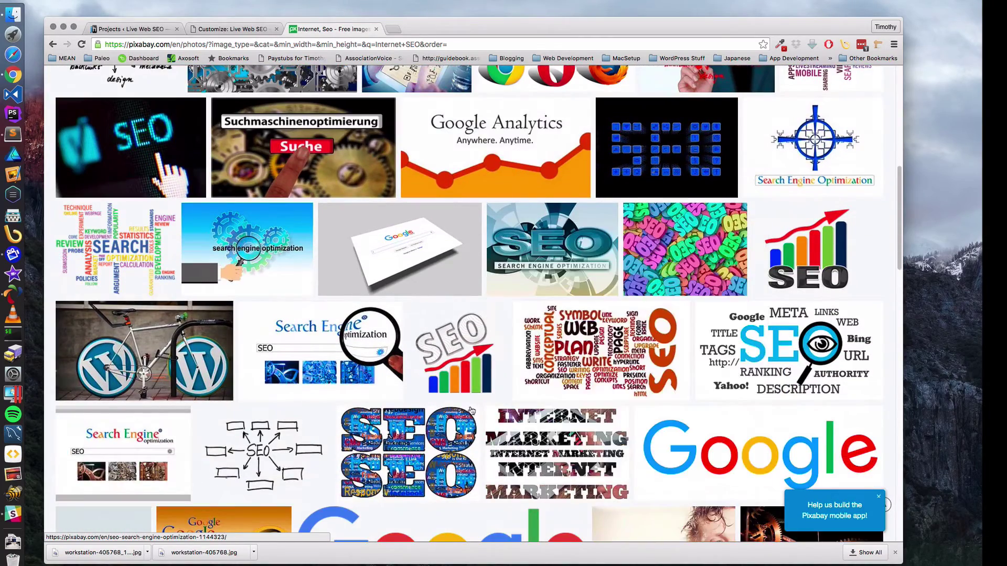
pyautogui.moveTo(467, 410)
pyautogui.scroll(-2, 467, 411)
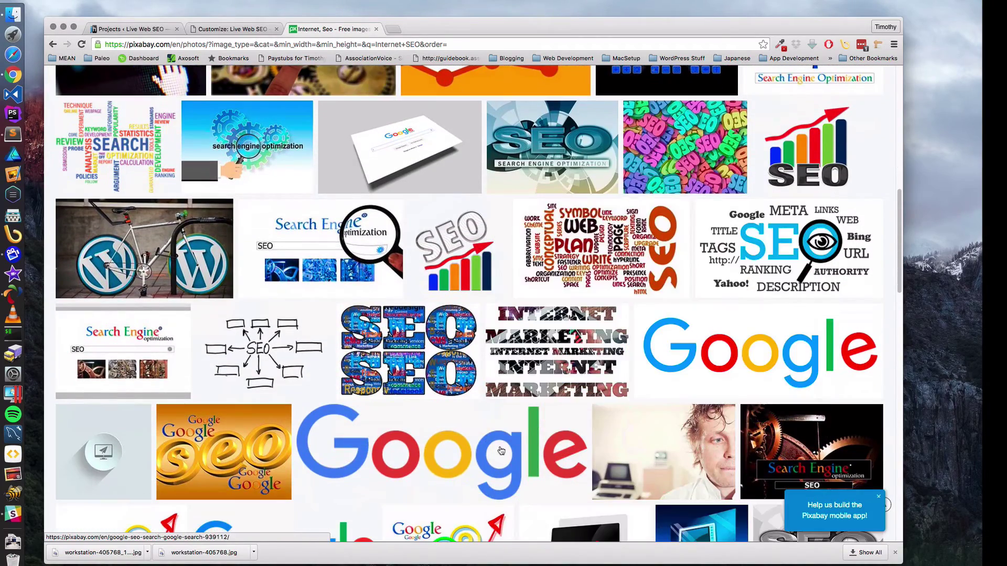
pyautogui.scroll(-2, 527, 455)
pyautogui.scroll(-2, 534, 457)
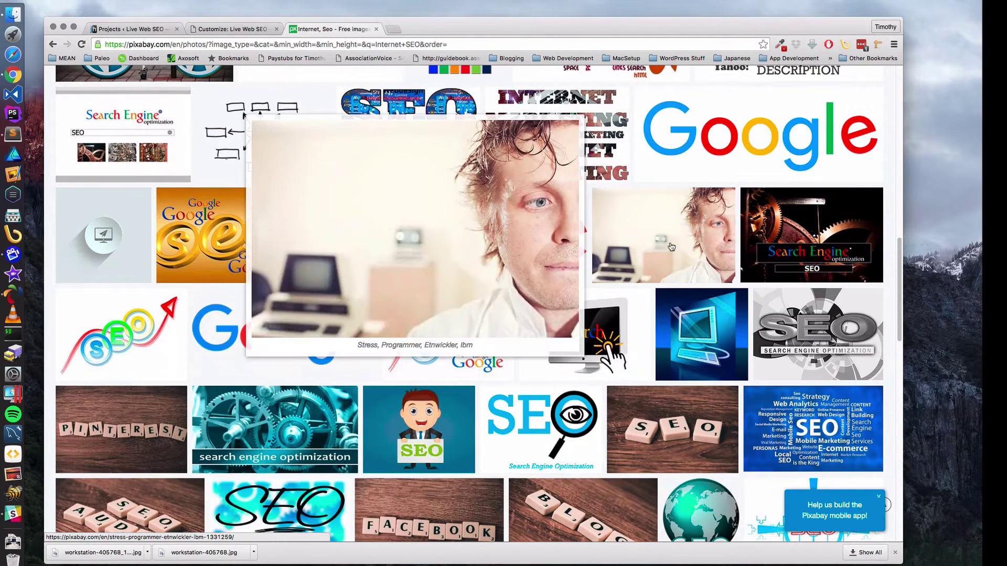
# - Preview the stressed programmer and glowing SEO hand photos, then open the gears illustration
pyautogui.click(671, 246)
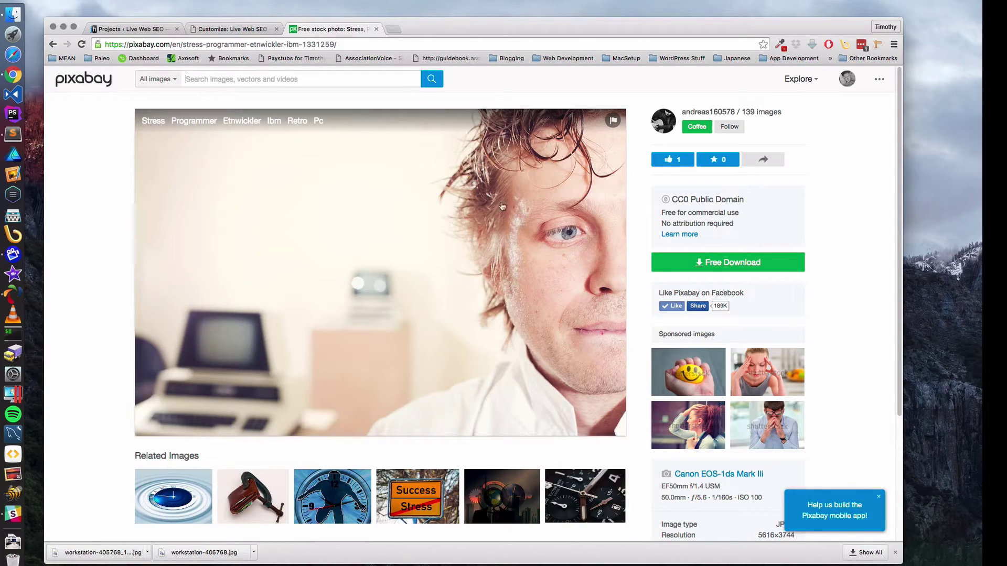
pyautogui.click(53, 44)
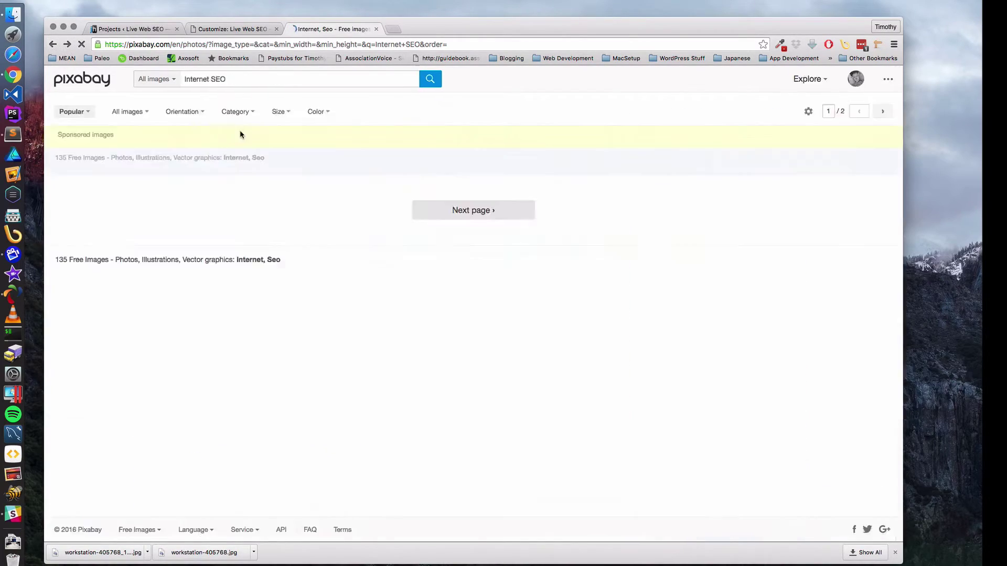
pyautogui.scroll(10, 315, 236)
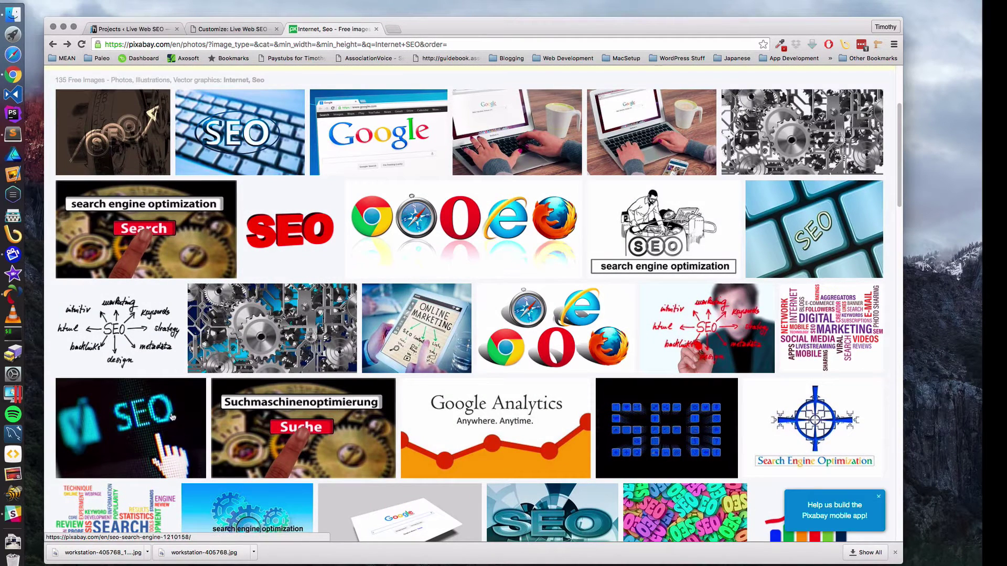
pyautogui.click(124, 423)
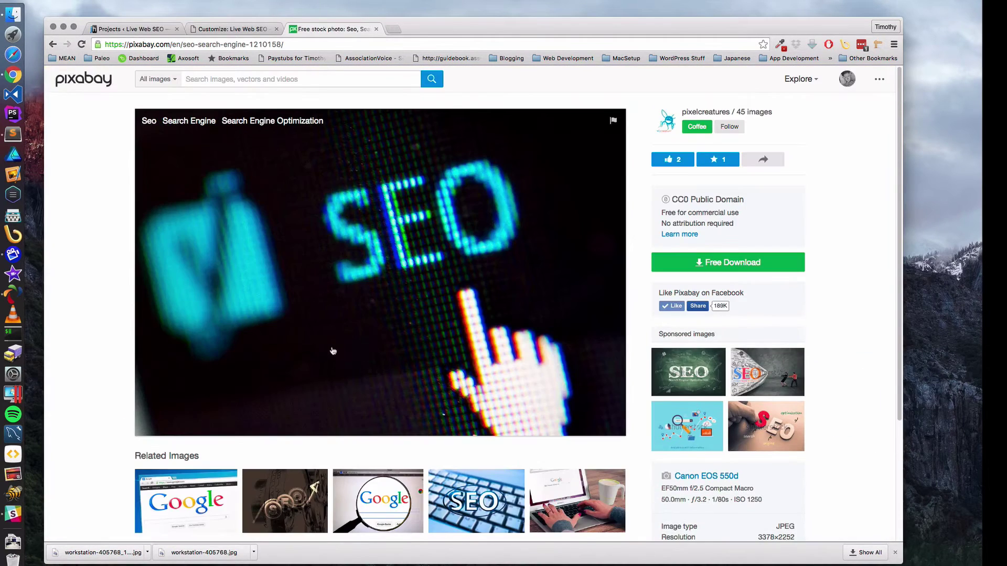
pyautogui.click(52, 44)
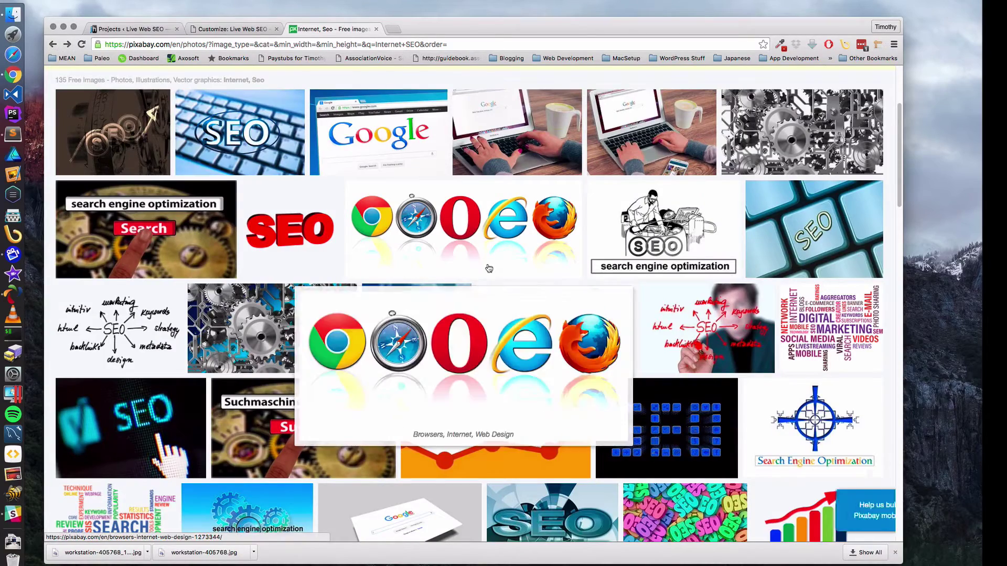
pyautogui.scroll(3, 487, 267)
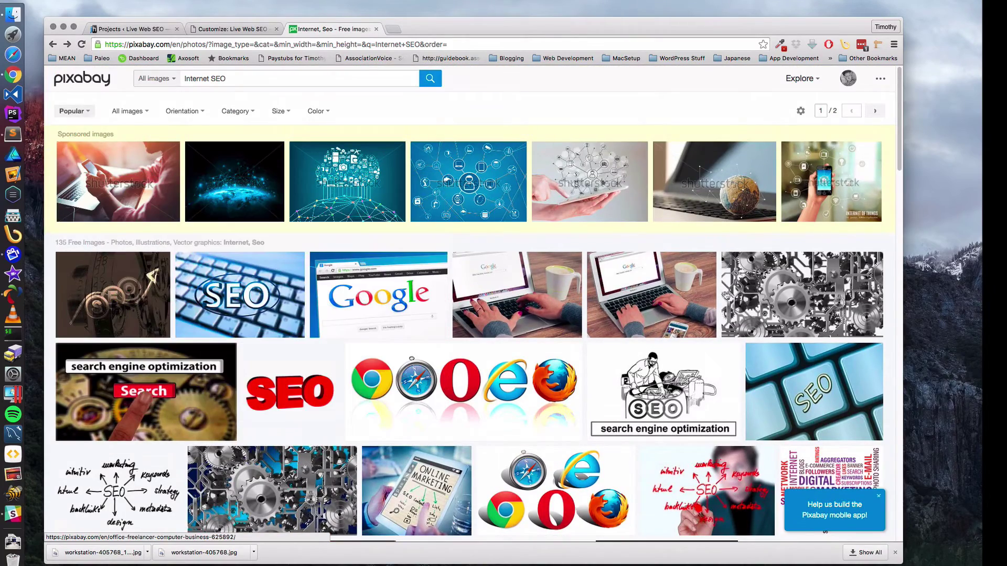
pyautogui.click(789, 289)
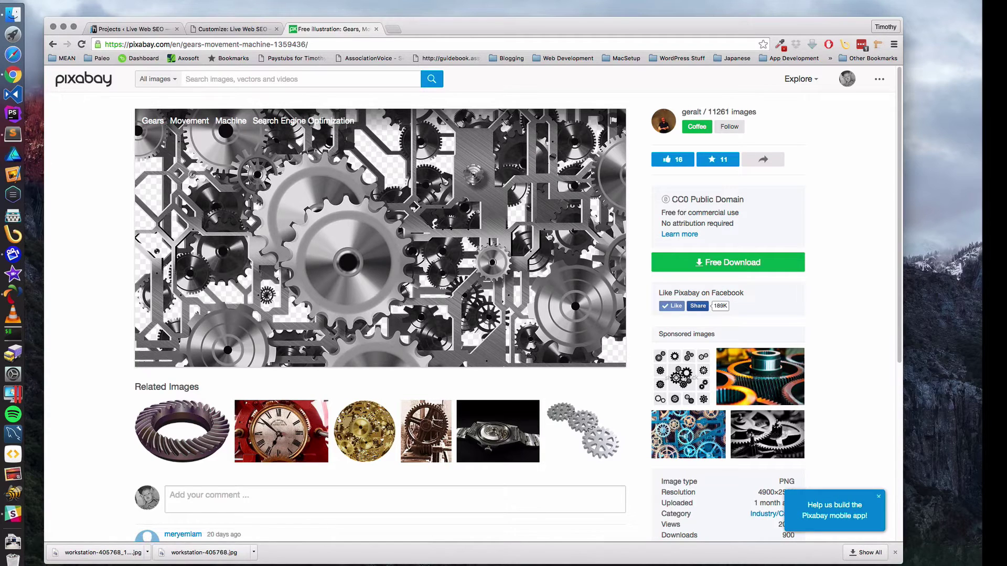
# - Download the gears illustration at L 1920×1011 as gears-1359436_1920.png
pyautogui.click(716, 264)
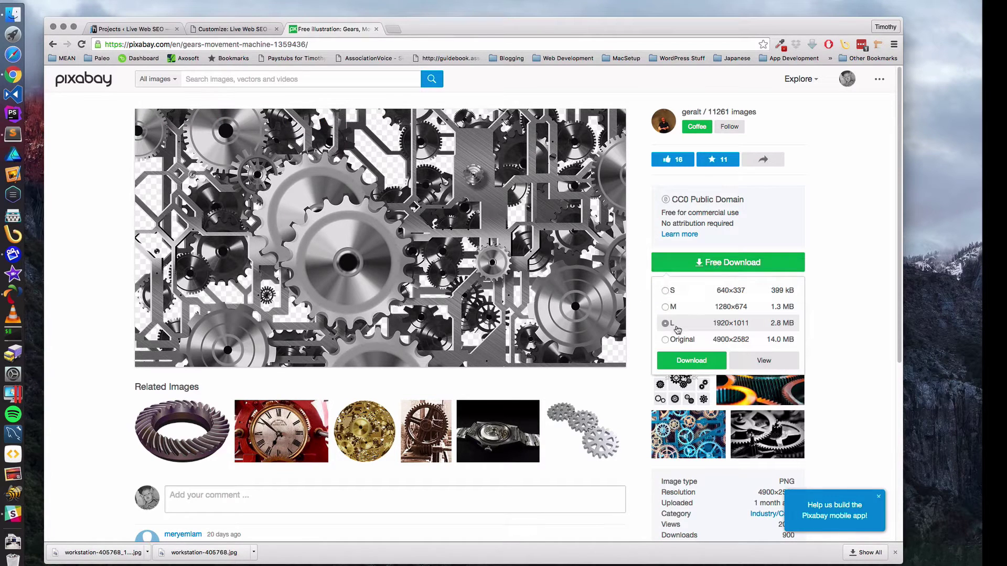
pyautogui.click(691, 360)
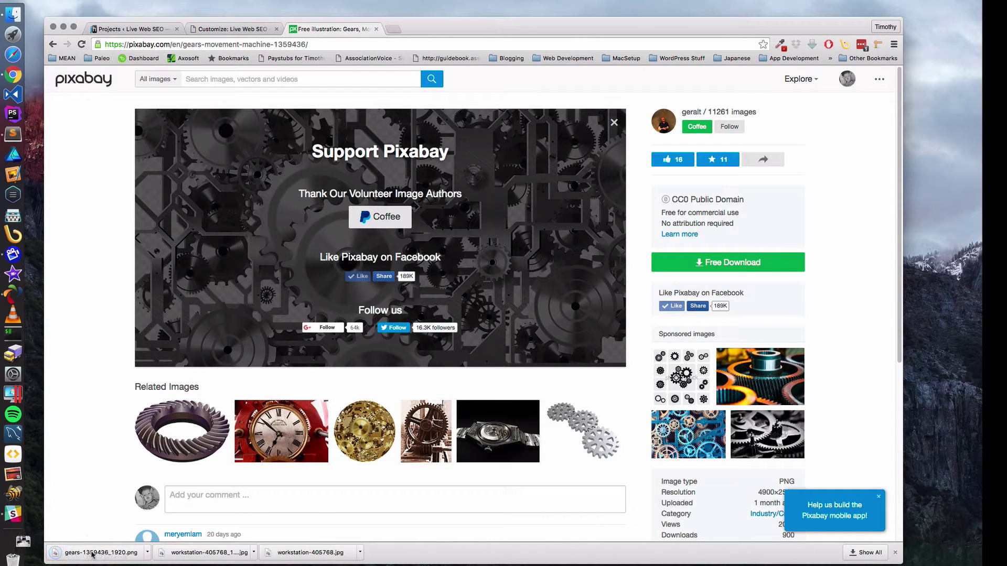
pyautogui.click(236, 30)
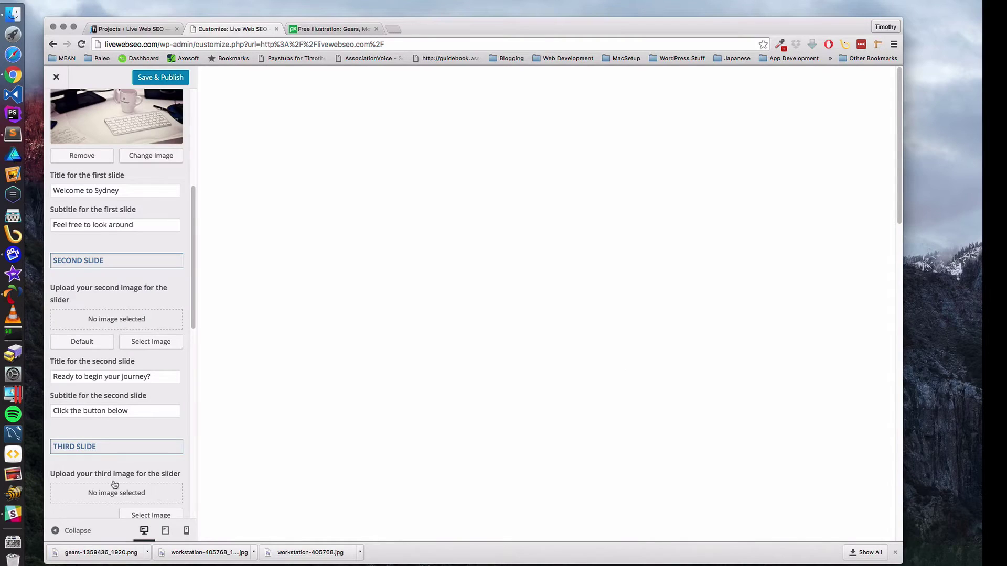
pyautogui.click(111, 555)
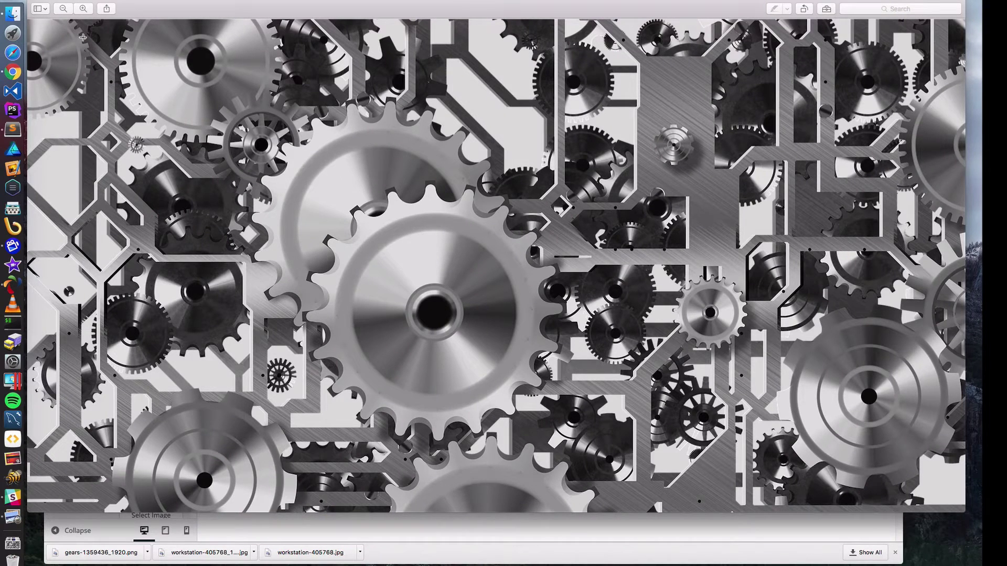
pyautogui.click(37, 1)
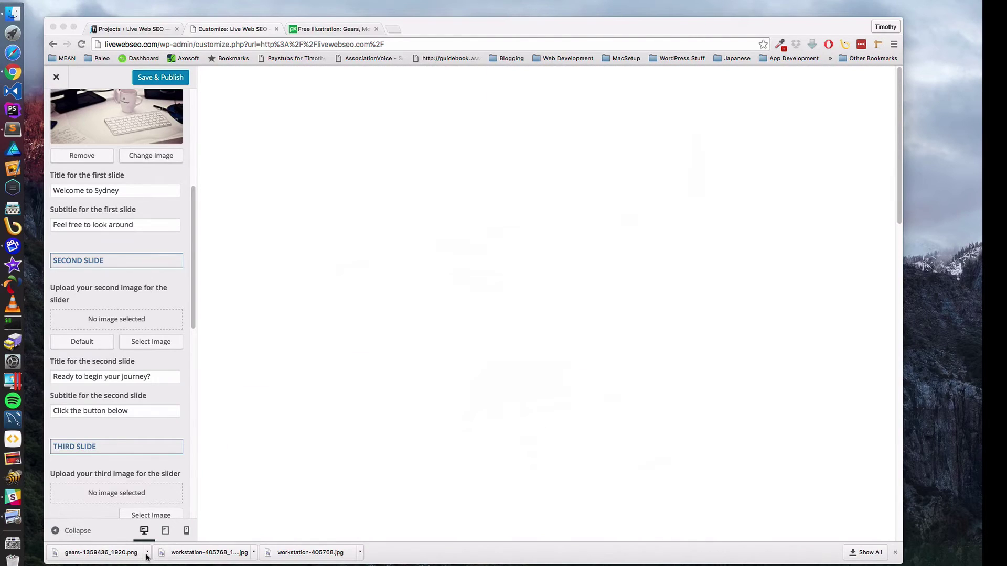
pyautogui.click(148, 553)
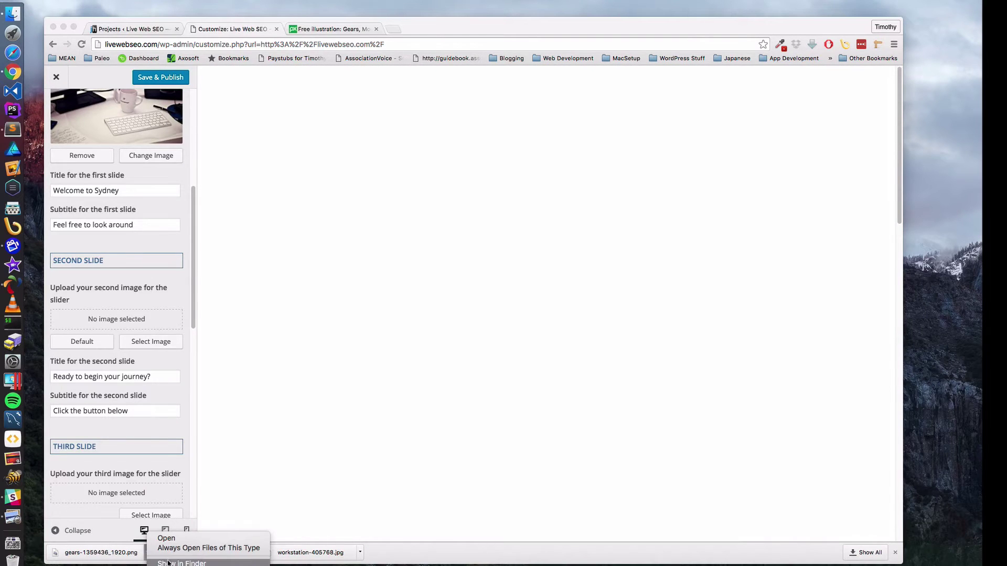
pyautogui.click(220, 560)
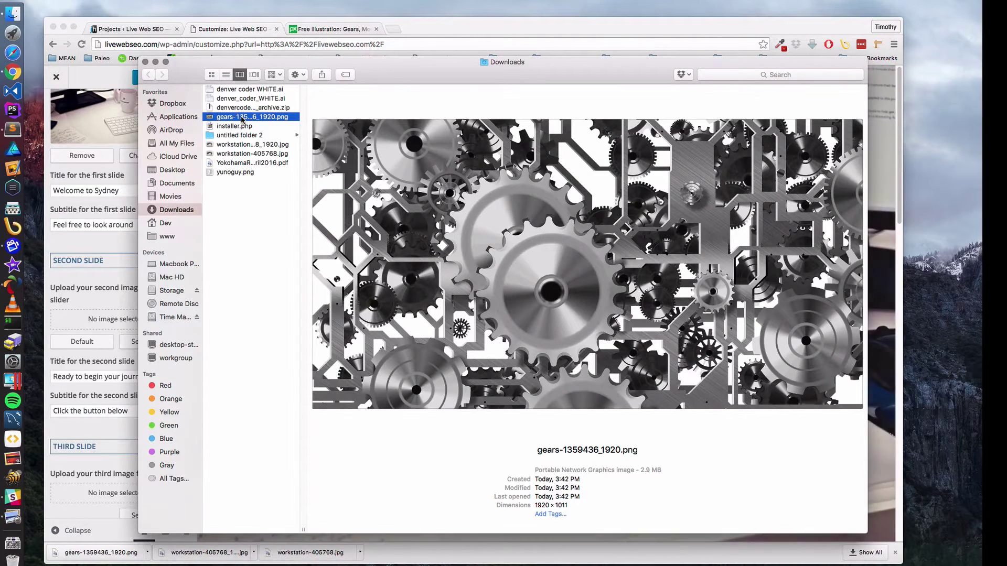
pyautogui.rightClick(242, 118)
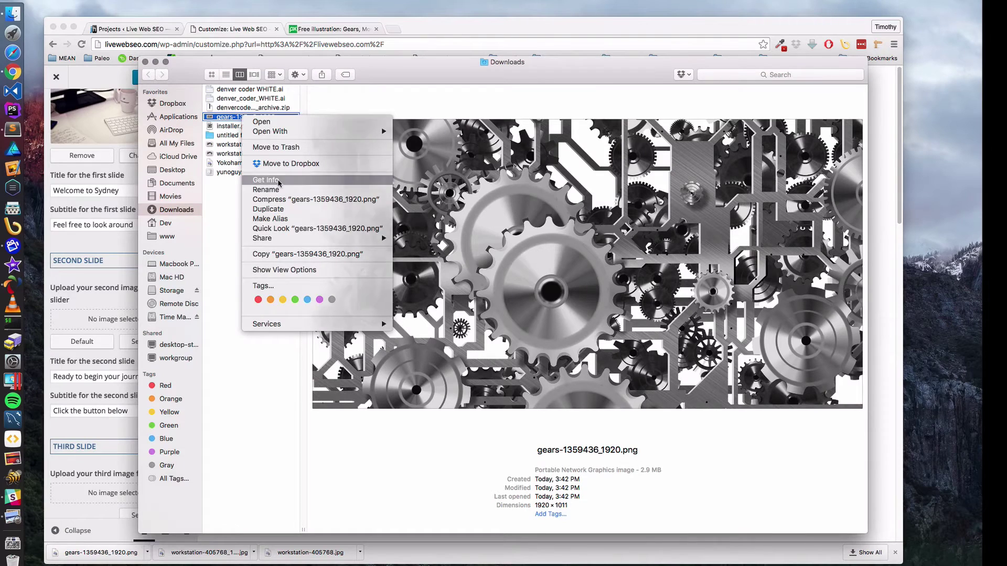
pyautogui.click(279, 181)
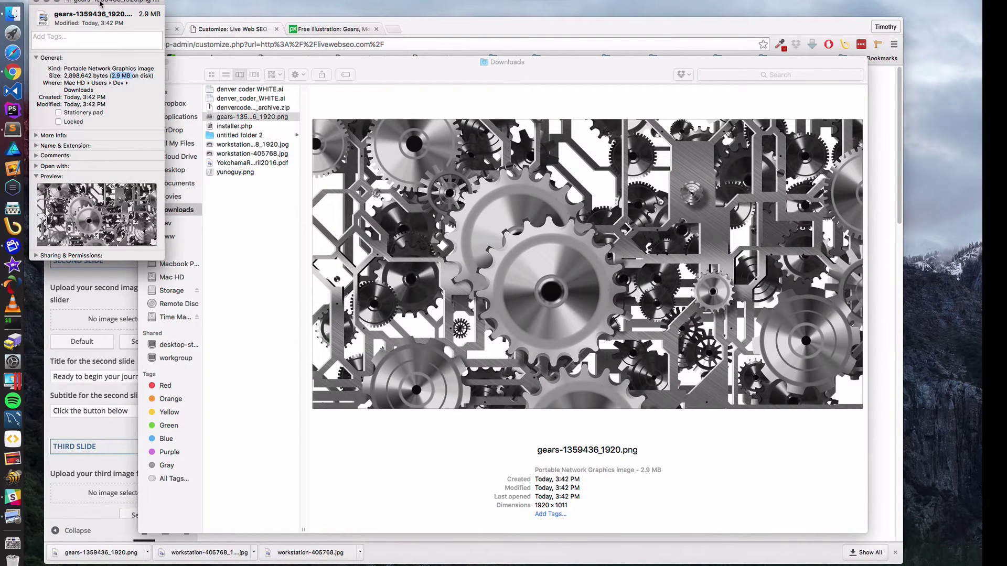
pyautogui.click(37, 2)
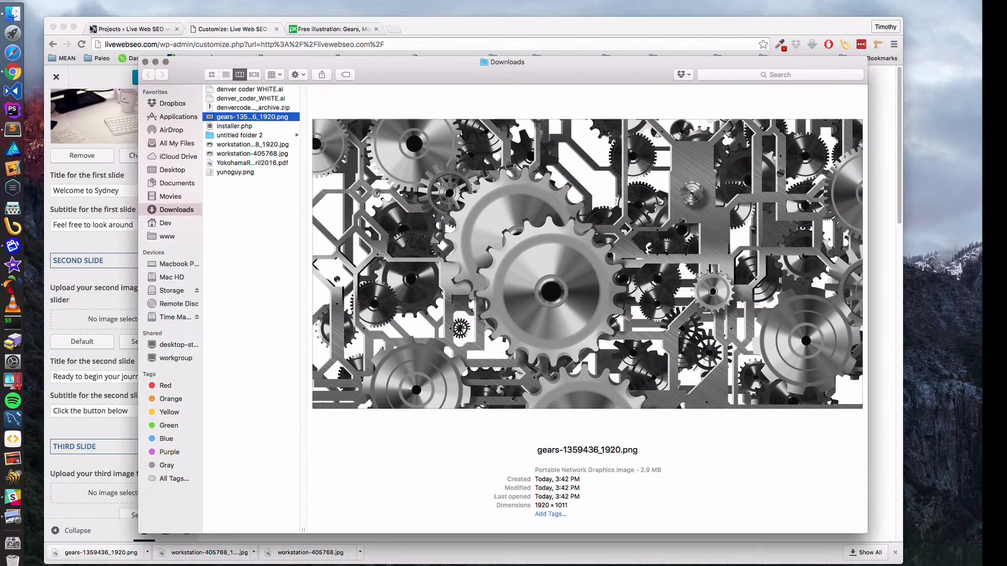
pyautogui.click(146, 62)
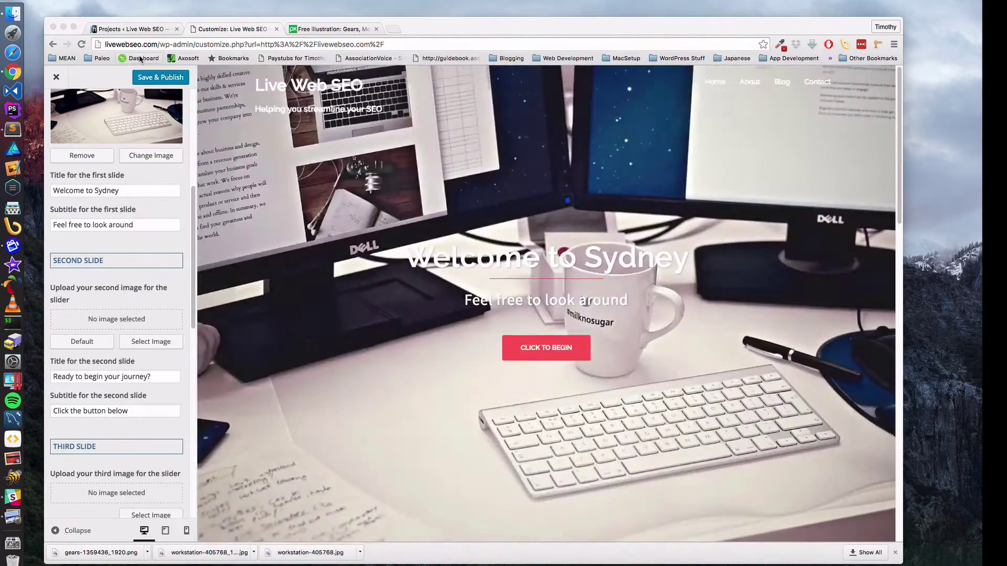
# - Minimize the WordPress browser window to reveal the empty desktop
pyautogui.click(64, 26)
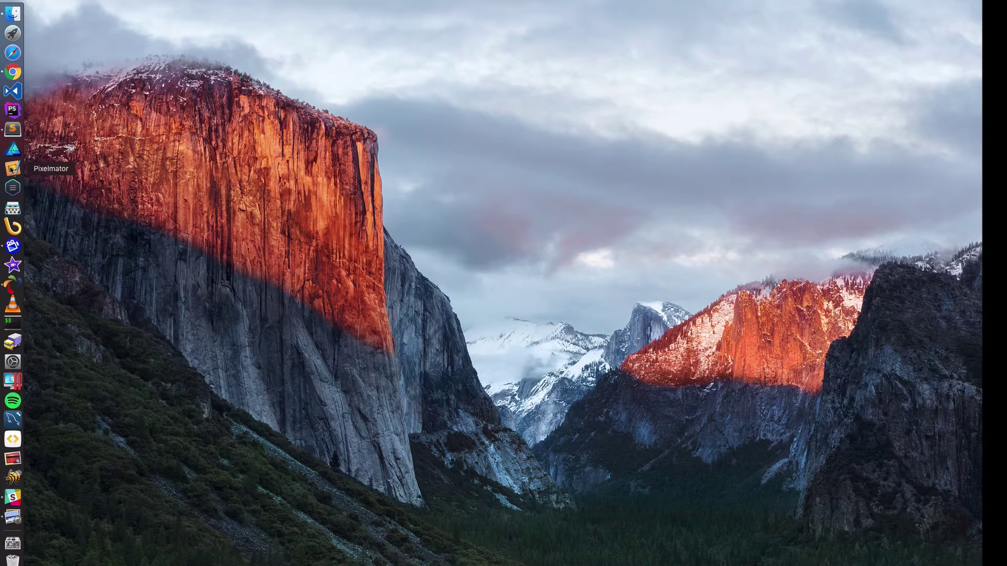
pyautogui.click(12, 169)
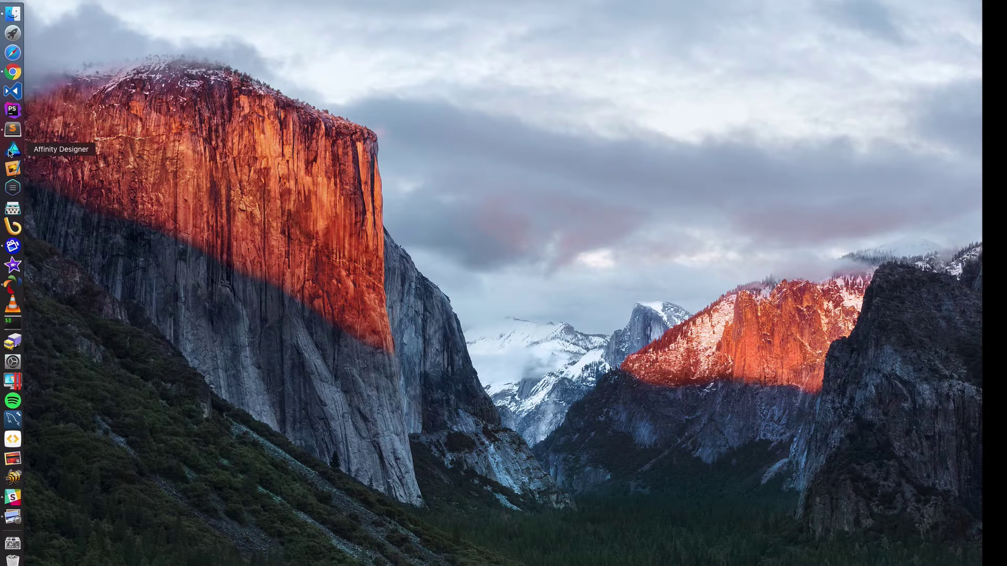
# - Launch Affinity Designer, reposition its window, and bring up a Finder window on Documents
pyautogui.click(14, 150)
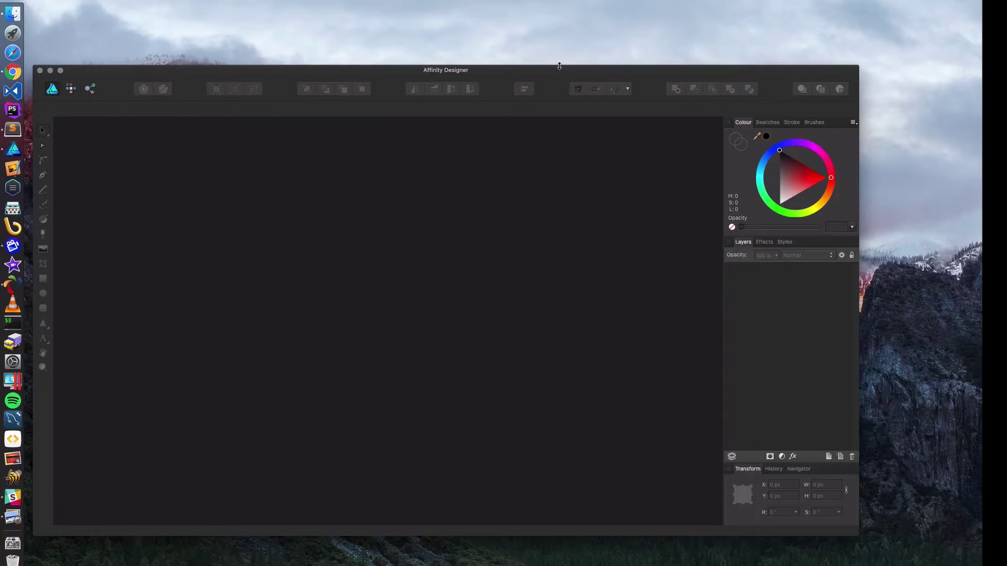
pyautogui.moveTo(559, 66); pyautogui.dragTo(587, 22)
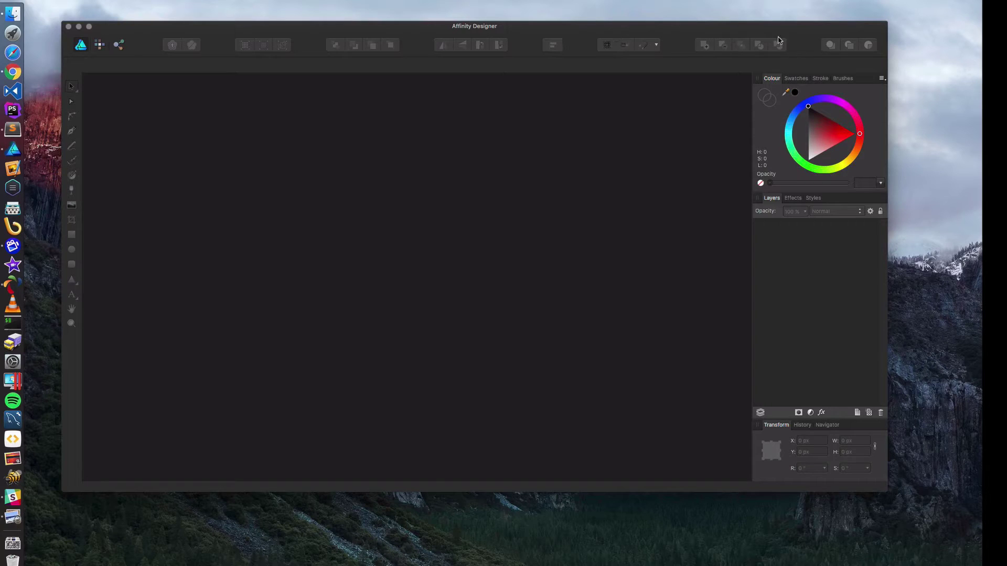
pyautogui.moveTo(666, 38); pyautogui.dragTo(695, 54)
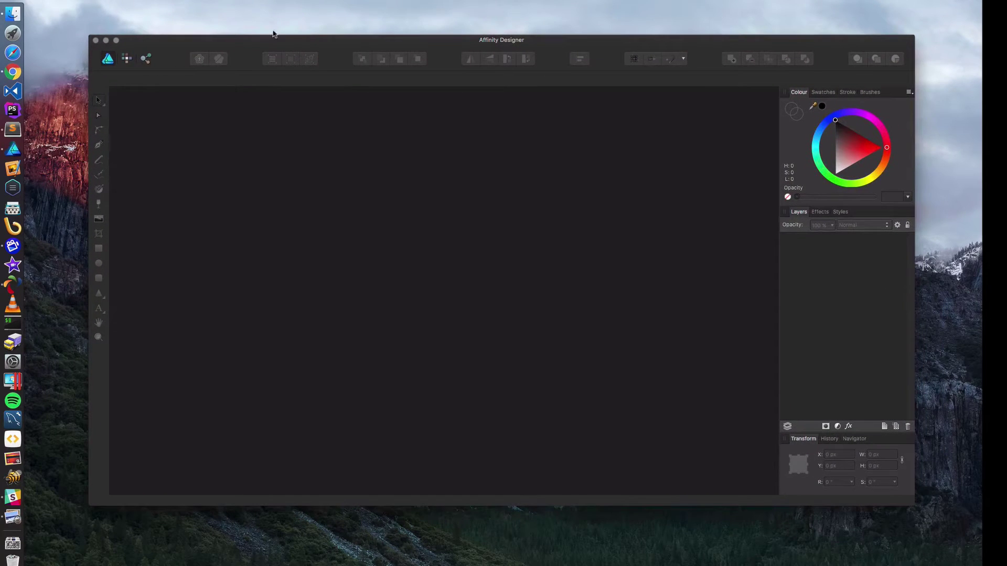
pyautogui.click(12, 33)
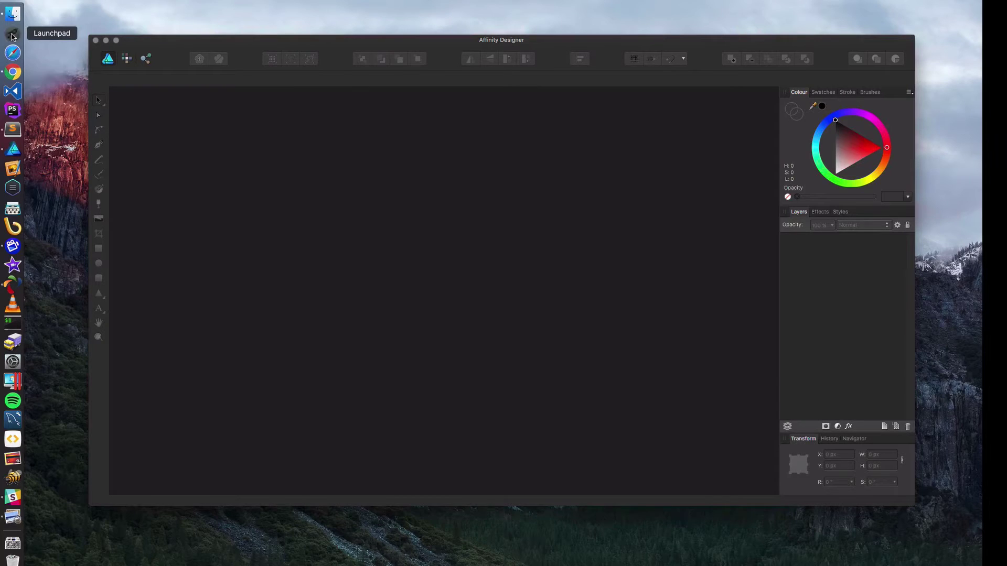
pyautogui.click(53, 56)
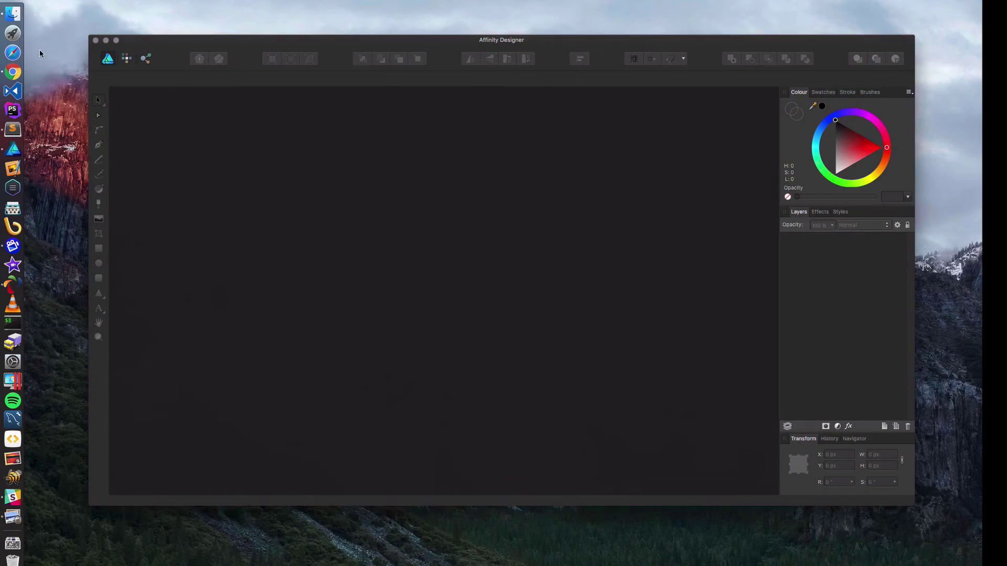
pyautogui.click(12, 13)
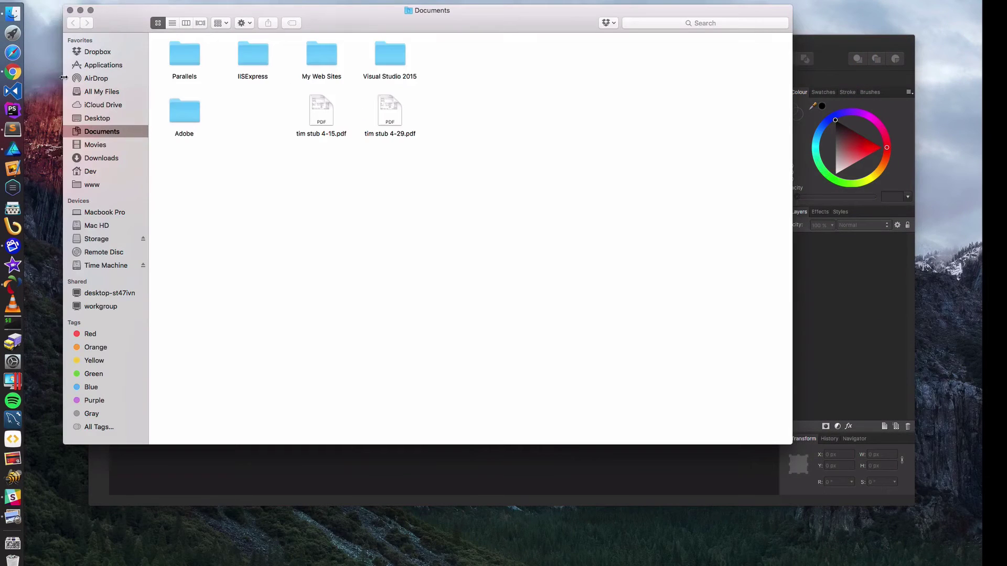
# - Preview denver_coder_WHITE.ai in Downloads and move the Finder window over Affinity Designer
pyautogui.click(90, 159)
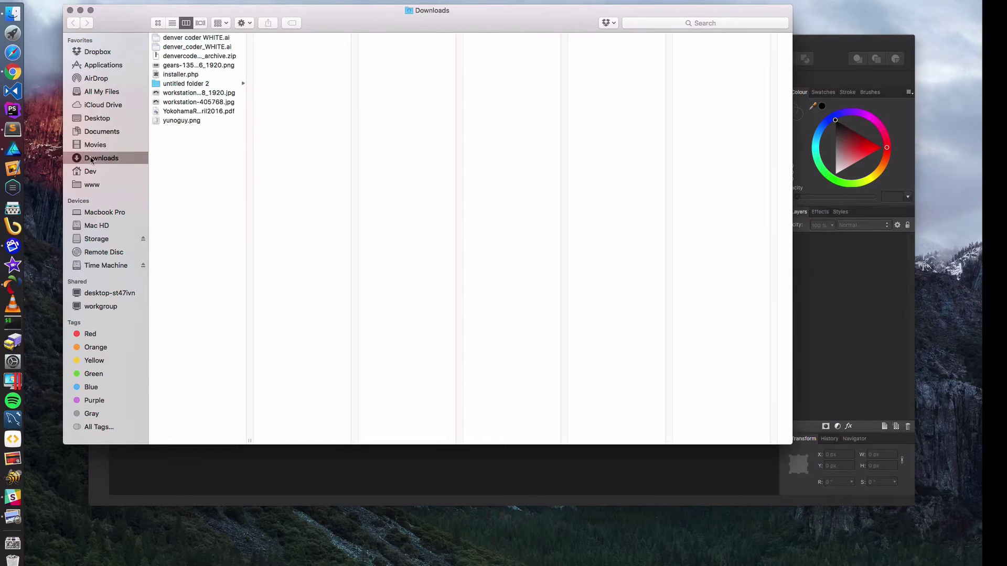
pyautogui.click(185, 47)
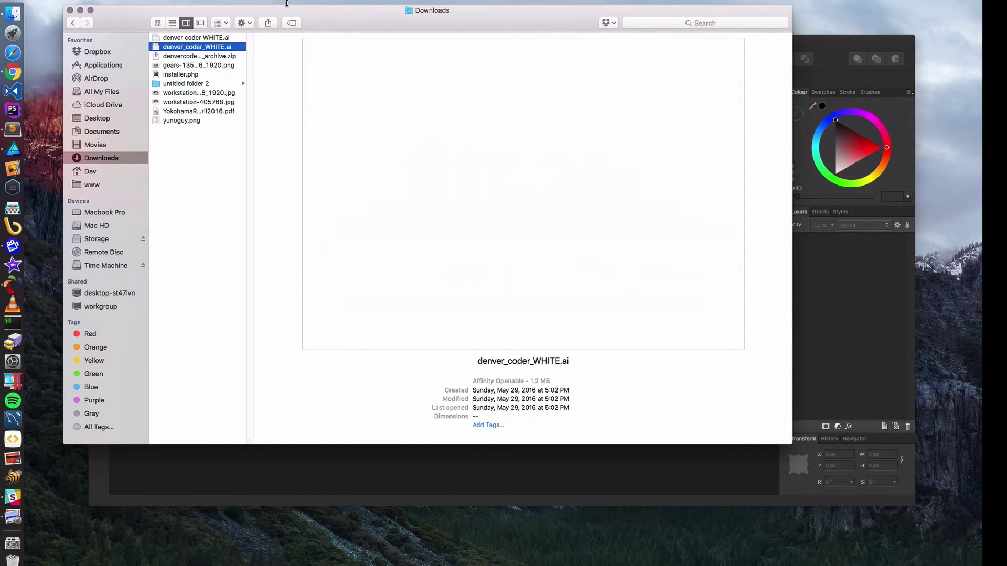
pyautogui.moveTo(305, 13); pyautogui.dragTo(401, 64)
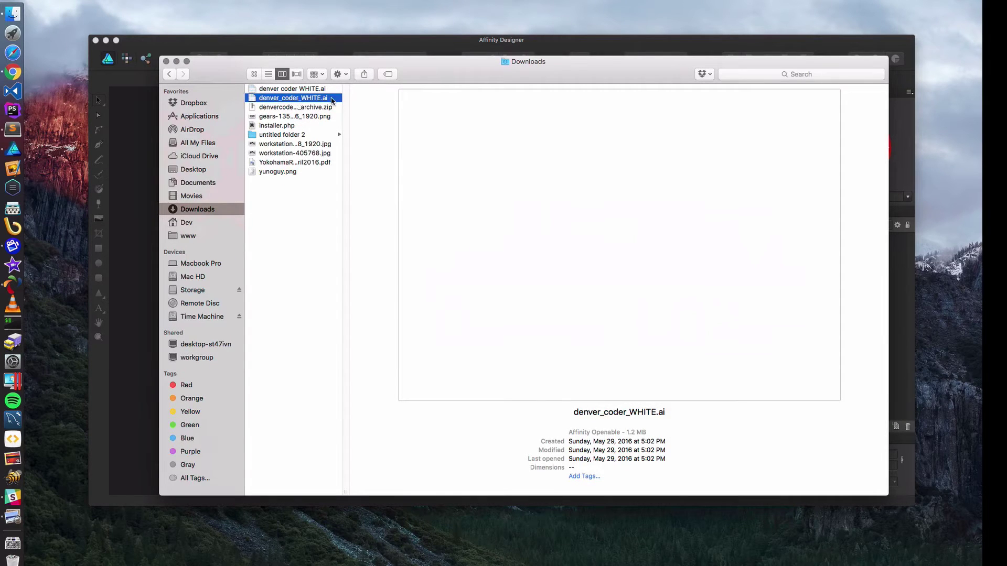
pyautogui.moveTo(449, 66); pyautogui.dragTo(498, 75)
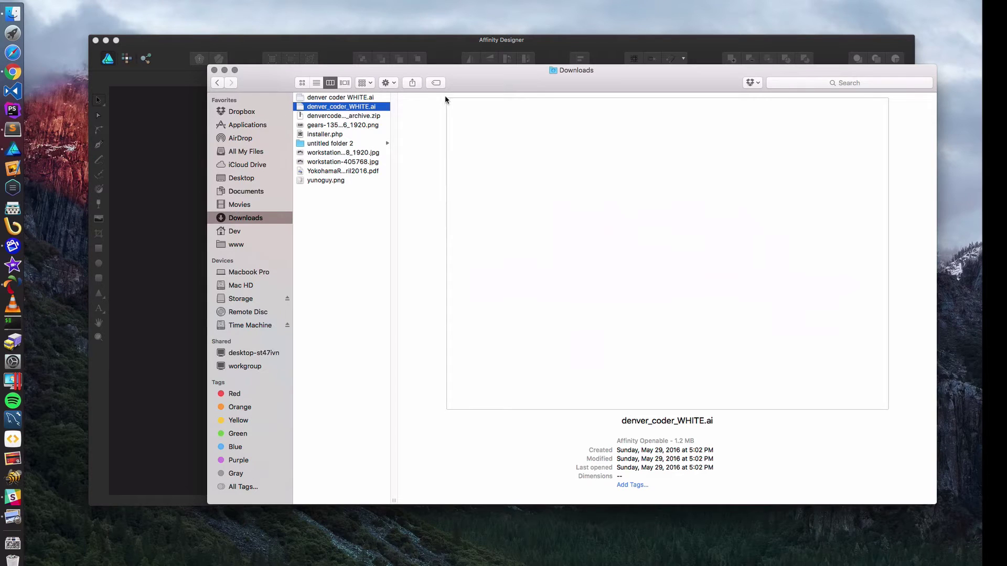
# - Drag denver_coder_WHITE.ai from the Downloads folder onto the Affinity Designer window
pyautogui.moveTo(519, 78); pyautogui.dragTo(493, 69)
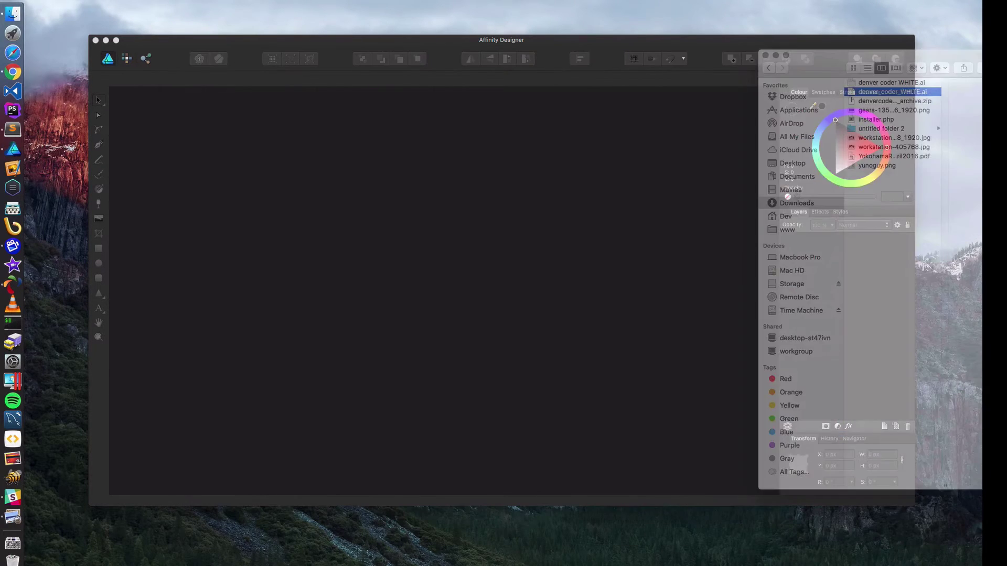
pyautogui.moveTo(931, 84); pyautogui.dragTo(450, 137)
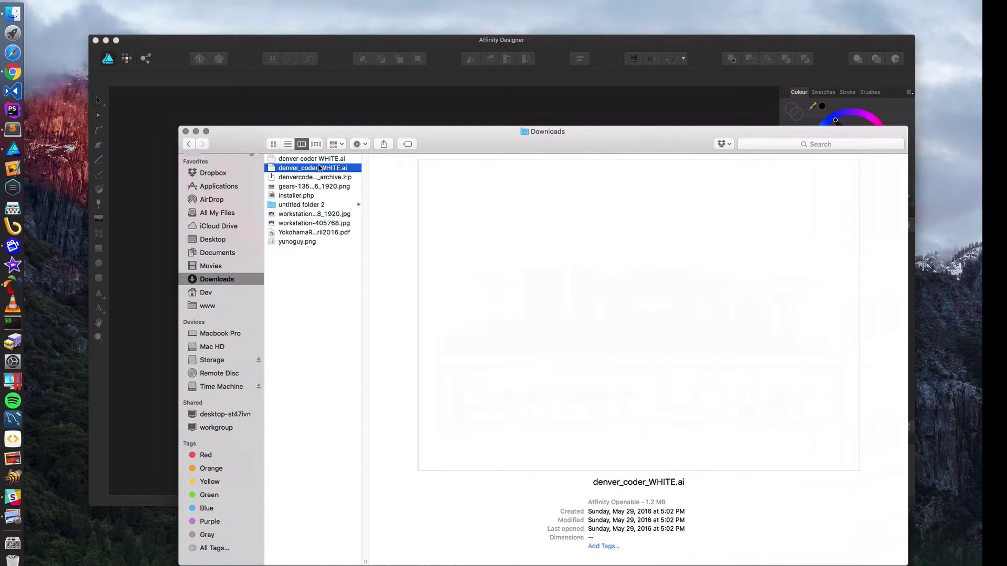
pyautogui.moveTo(330, 168); pyautogui.dragTo(422, 342)
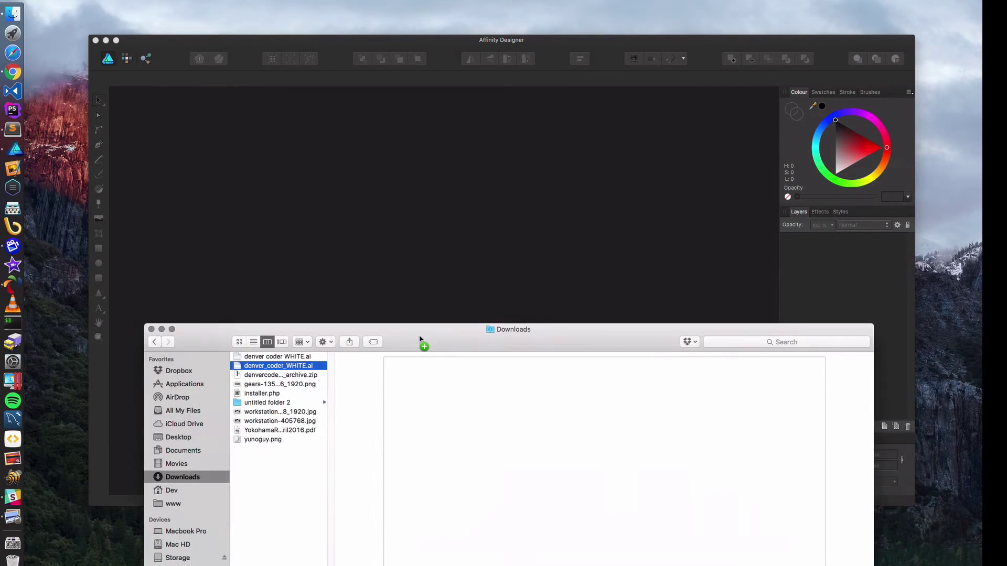
# - Open the artwork with the default PDF import options and close the Finder window
pyautogui.click(14, 150)
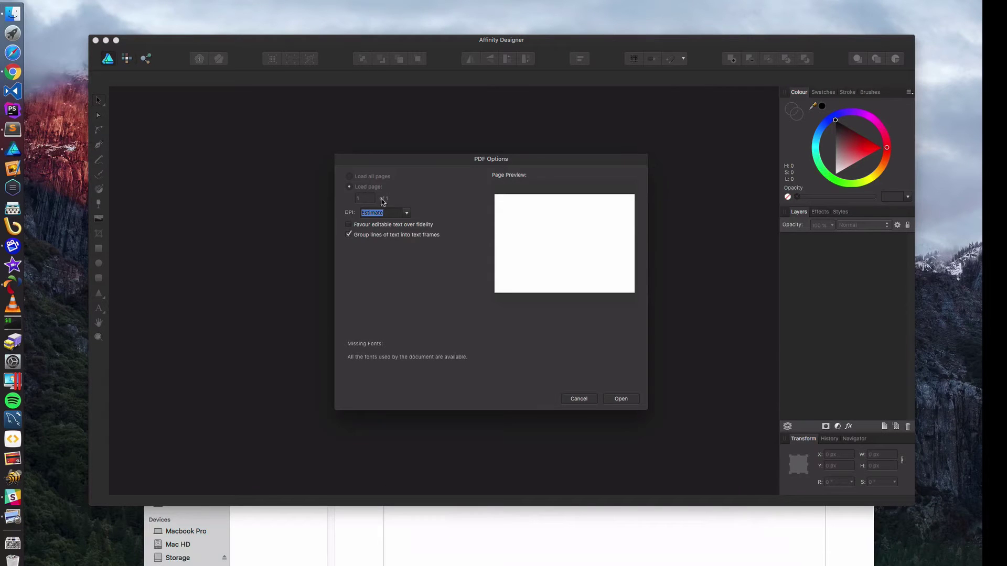
pyautogui.click(618, 399)
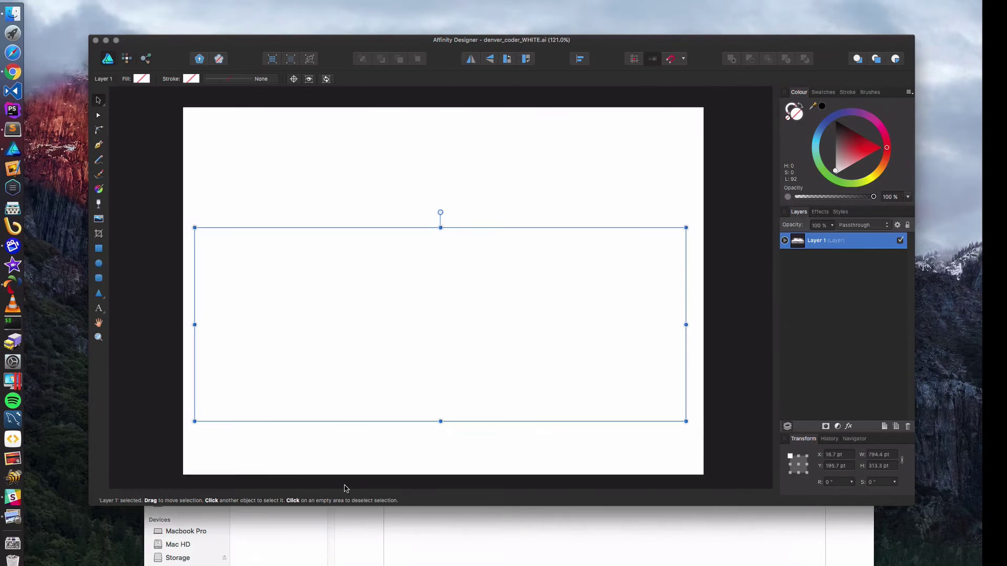
pyautogui.click(424, 536)
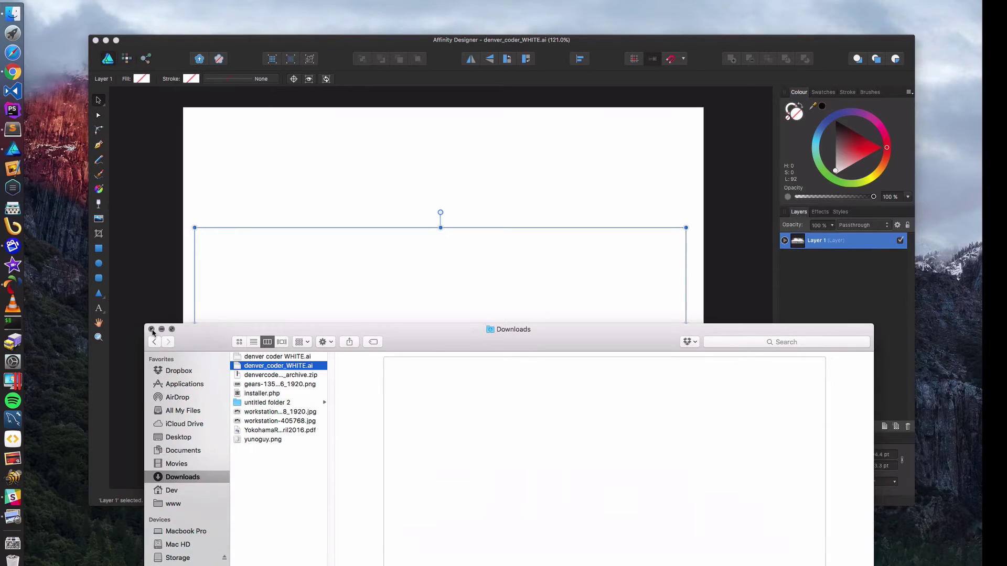
pyautogui.click(153, 333)
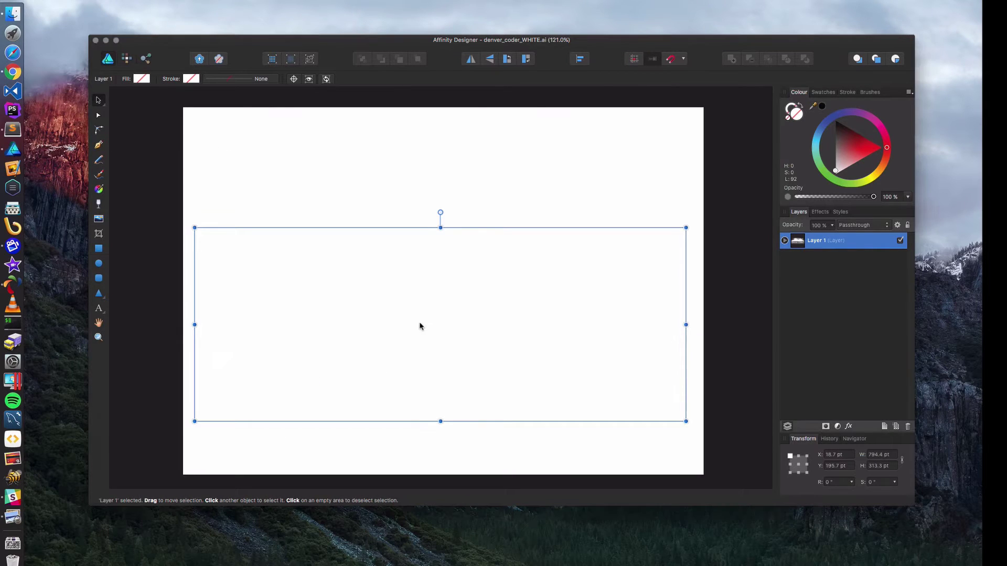
# - Move the artwork up the page, marquee-select all 46 objects, then deselect
pyautogui.moveTo(430, 318); pyautogui.dragTo(469, 288)
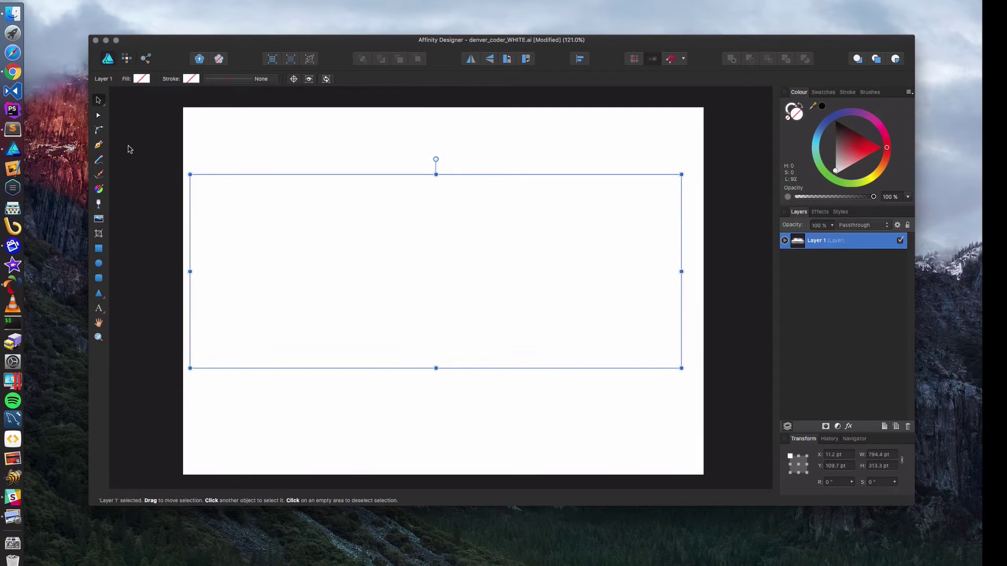
pyautogui.click(100, 131)
pyautogui.click(98, 100)
pyautogui.moveTo(239, 165); pyautogui.dragTo(687, 410)
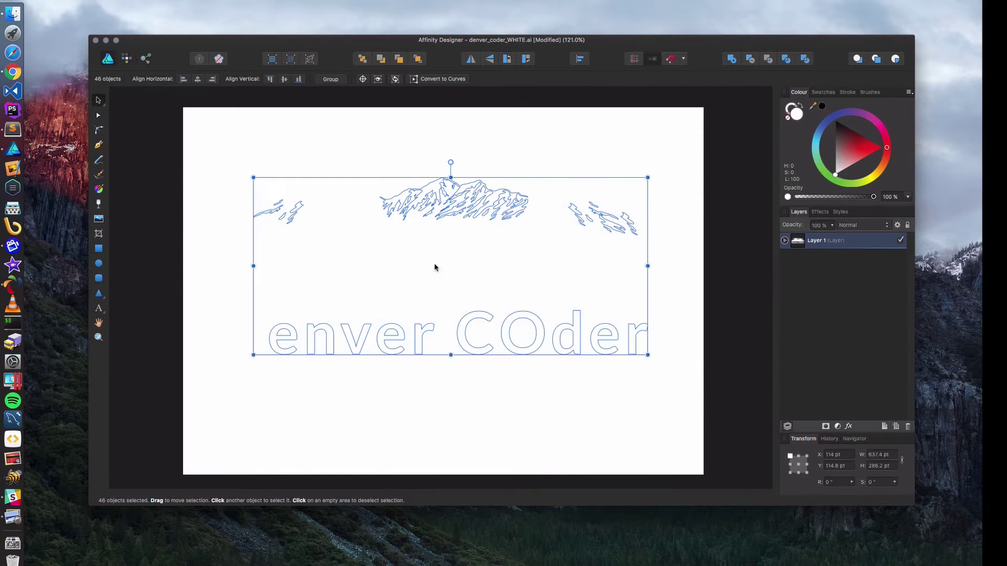
pyautogui.click(344, 145)
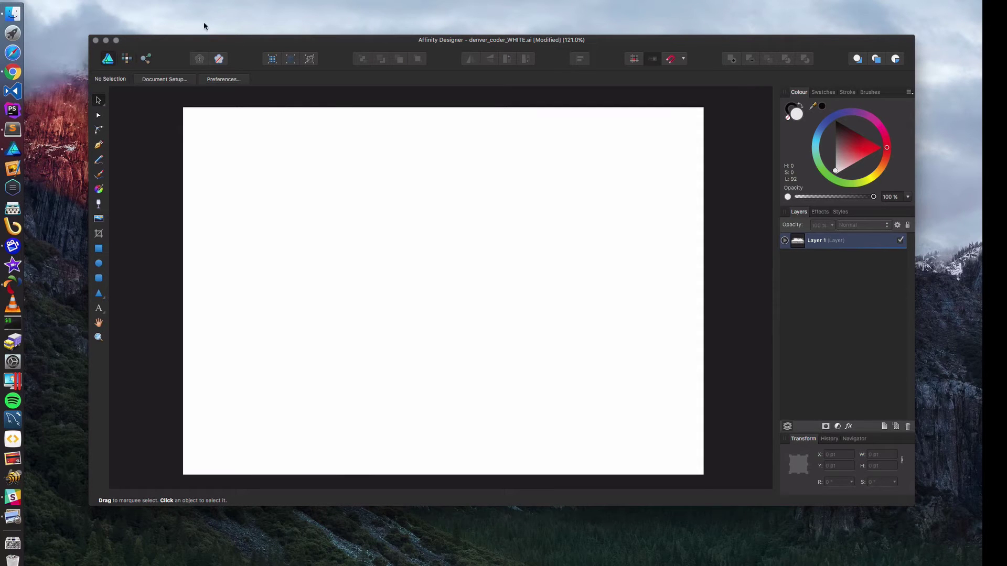
# - Start File > Export, cancel it, and close the document without saving
pyautogui.click(100, 0)
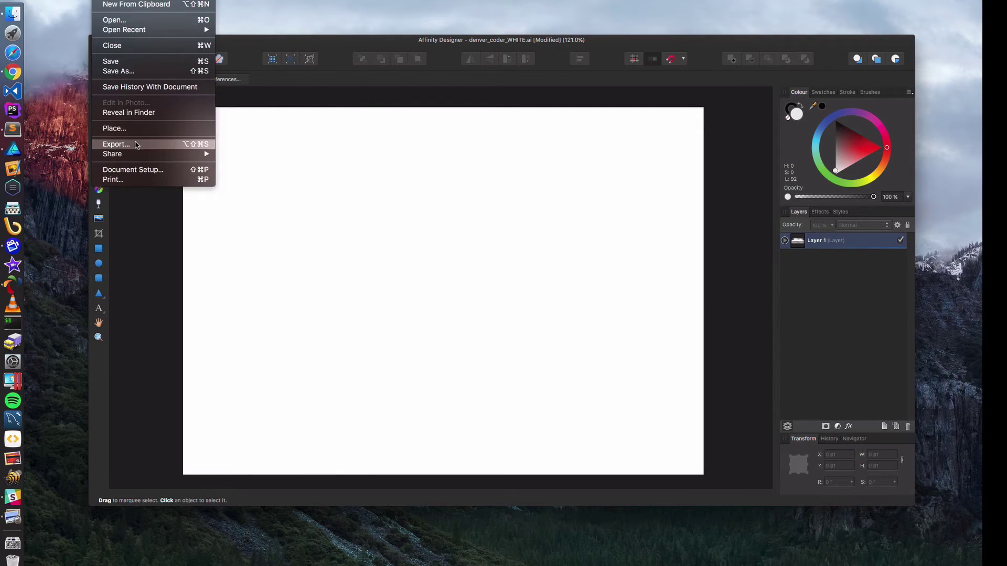
pyautogui.click(136, 141)
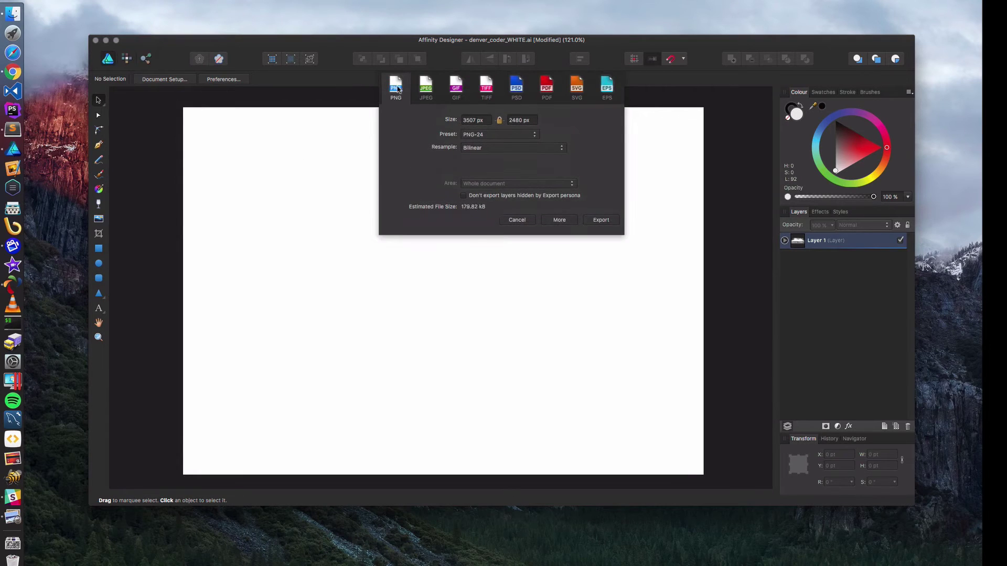
pyautogui.click(483, 119)
pyautogui.click(525, 219)
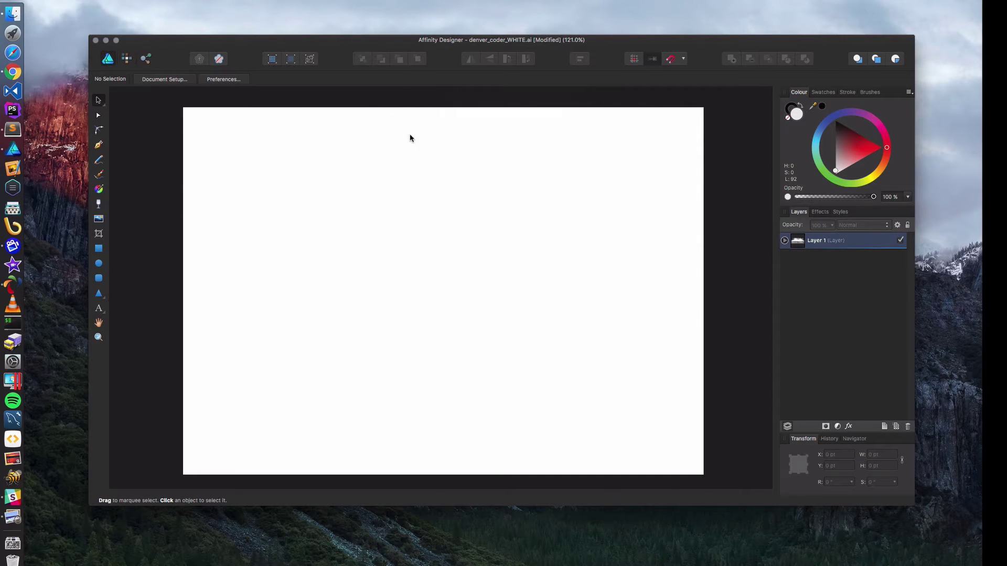
pyautogui.click(96, 41)
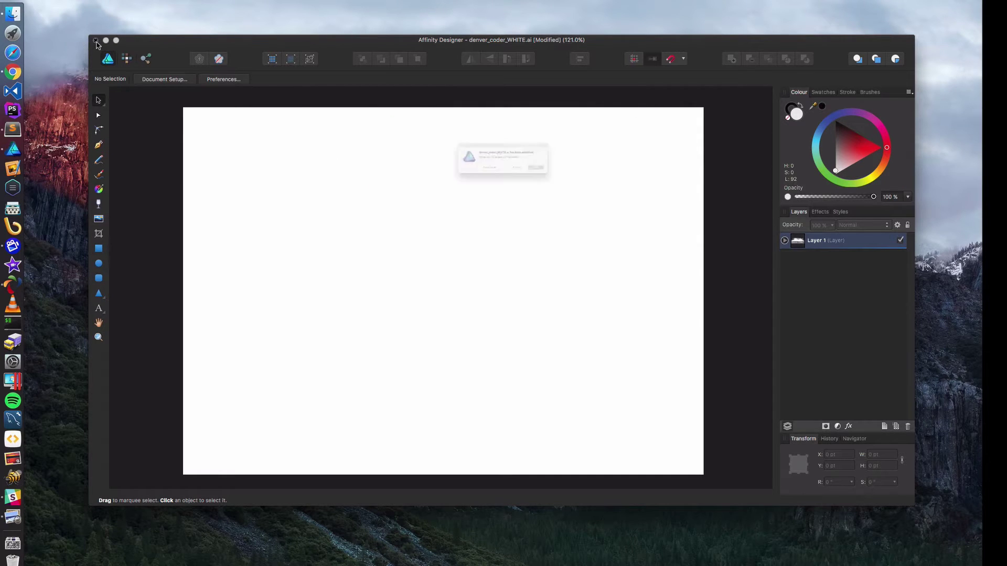
pyautogui.click(475, 184)
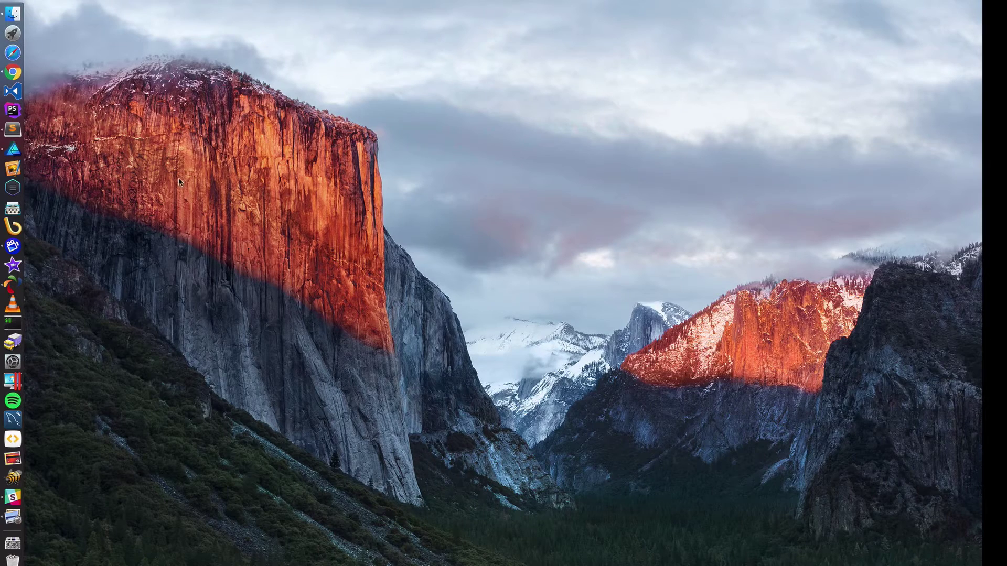
# - Quit Affinity Designer from the Dock and launch Pixelmator
pyautogui.rightClick(11, 150)
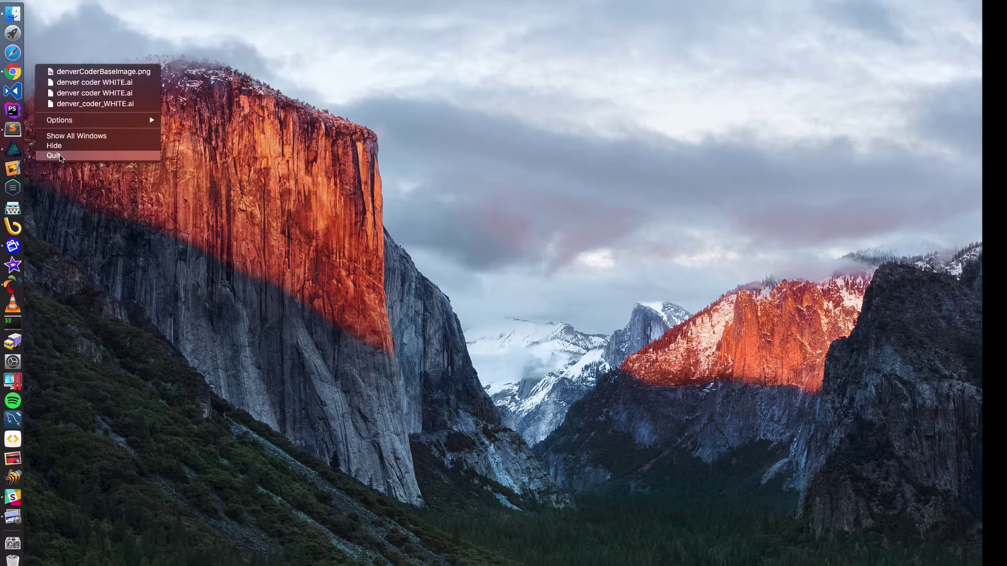
pyautogui.click(54, 156)
pyautogui.click(13, 169)
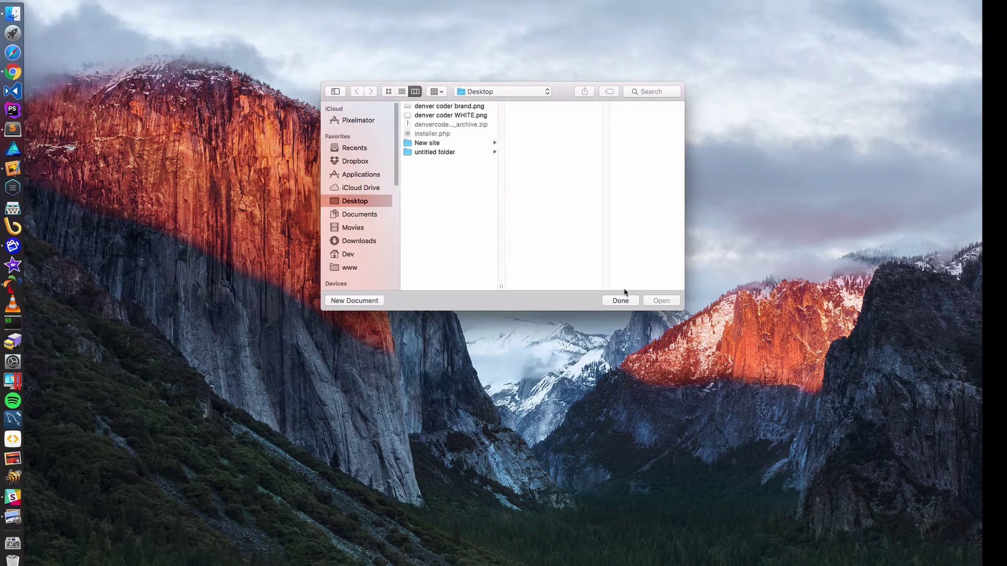
pyautogui.click(621, 301)
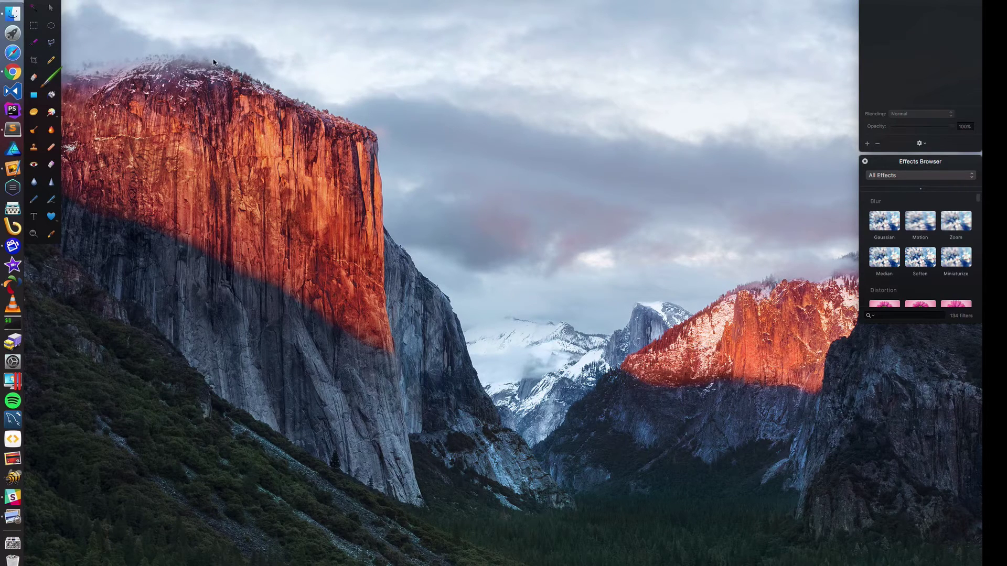
# - Open gears-1359436_1920.png from the Downloads folder in Pixelmator
pyautogui.click(91, 1)
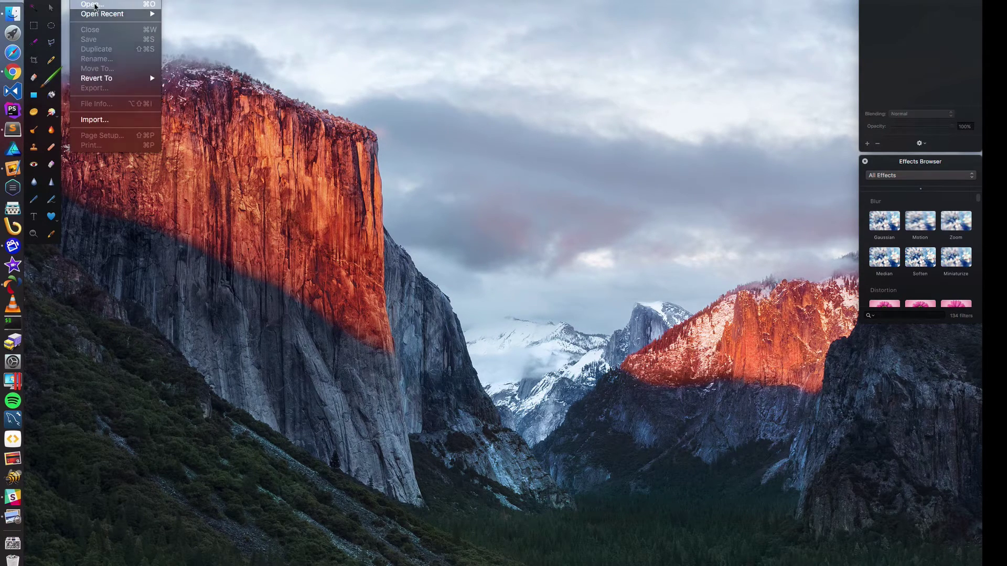
pyautogui.click(92, 4)
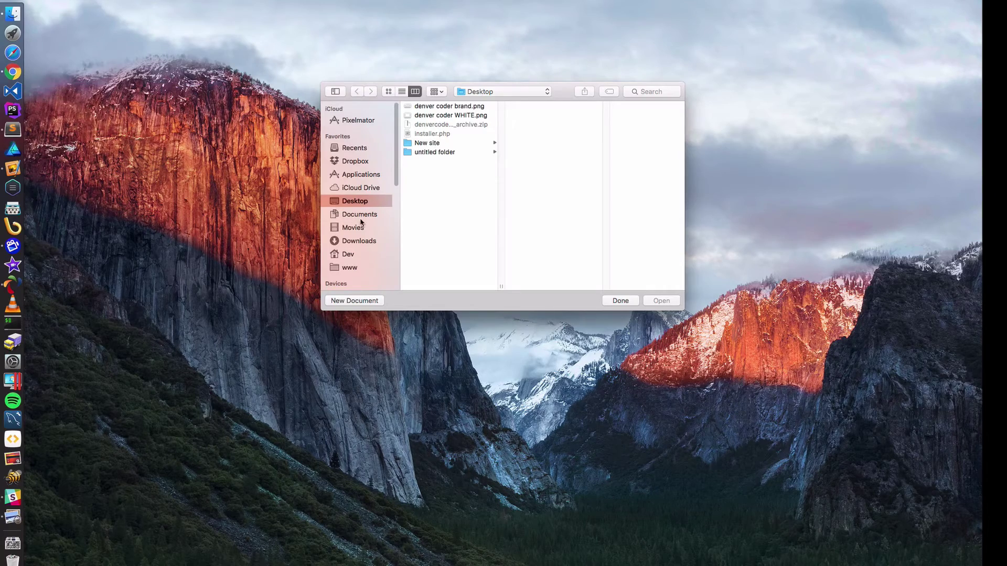
pyautogui.click(366, 240)
pyautogui.click(444, 134)
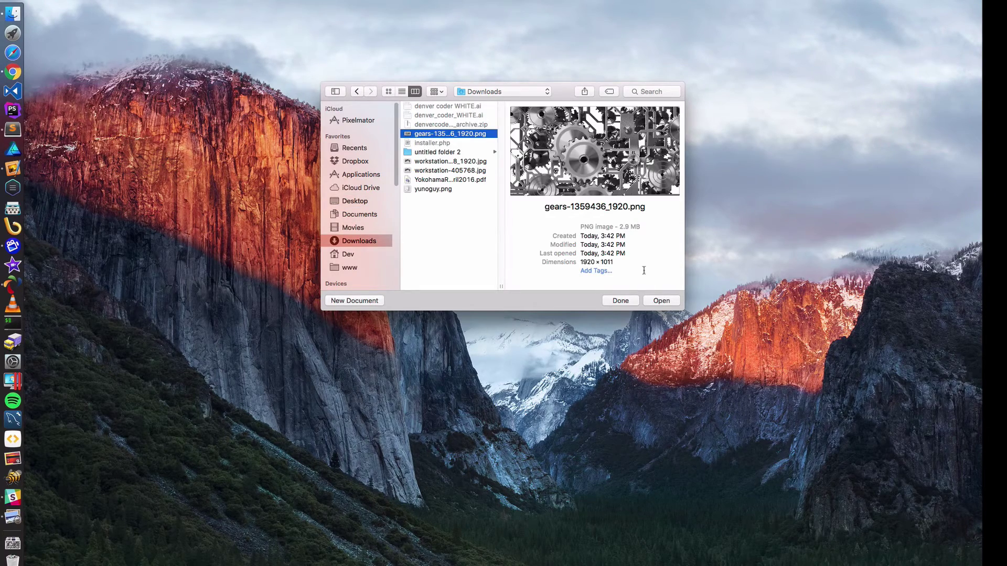
pyautogui.click(661, 300)
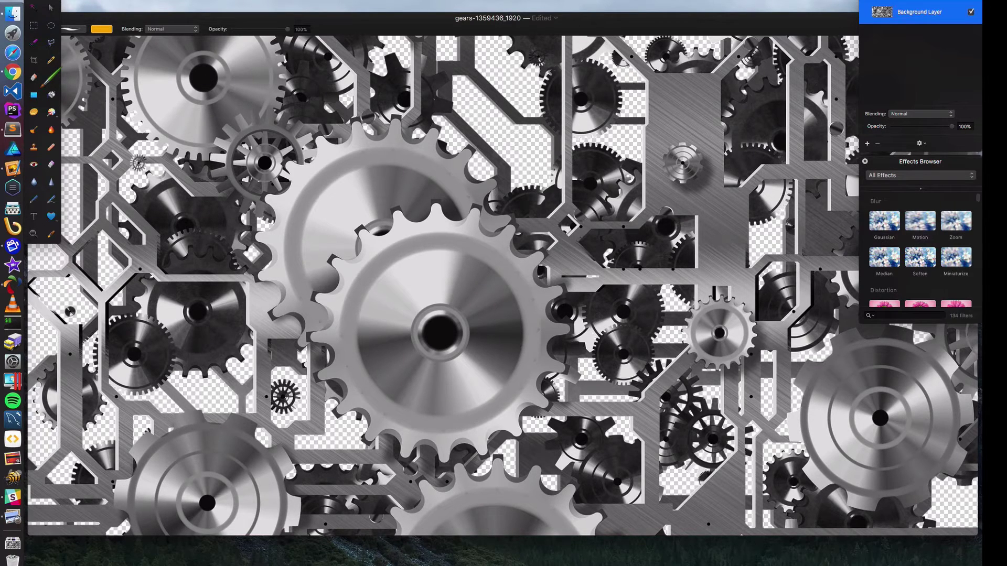
# - Start Export for Web for the gears image and close the effects panel
pyautogui.click(144, 2)
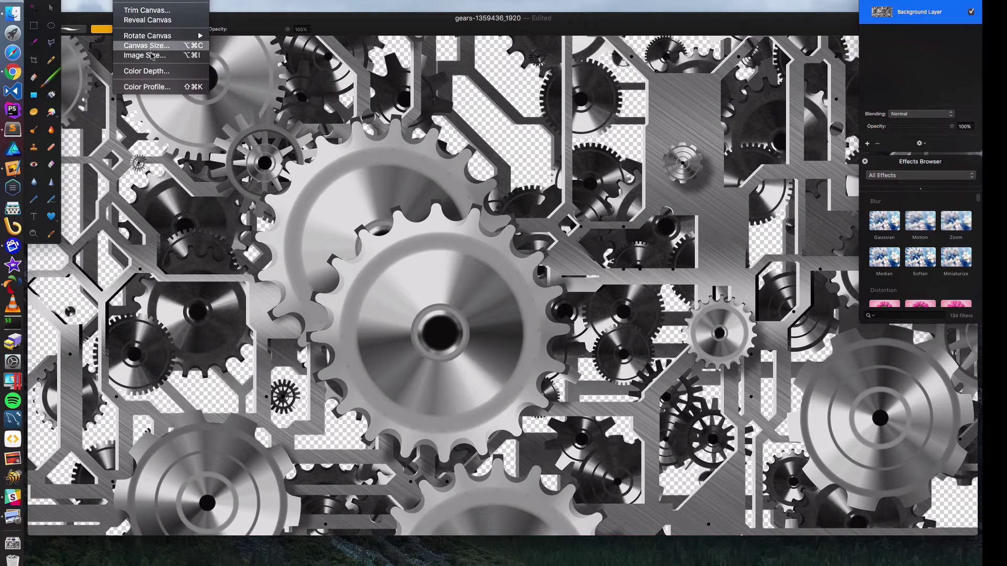
pyautogui.moveTo(274, 3)
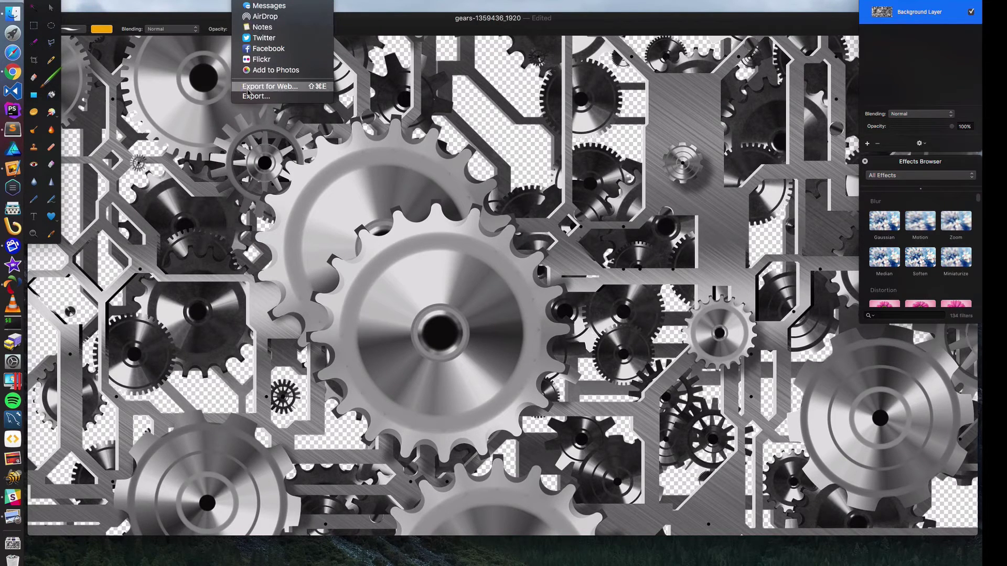
pyautogui.click(263, 89)
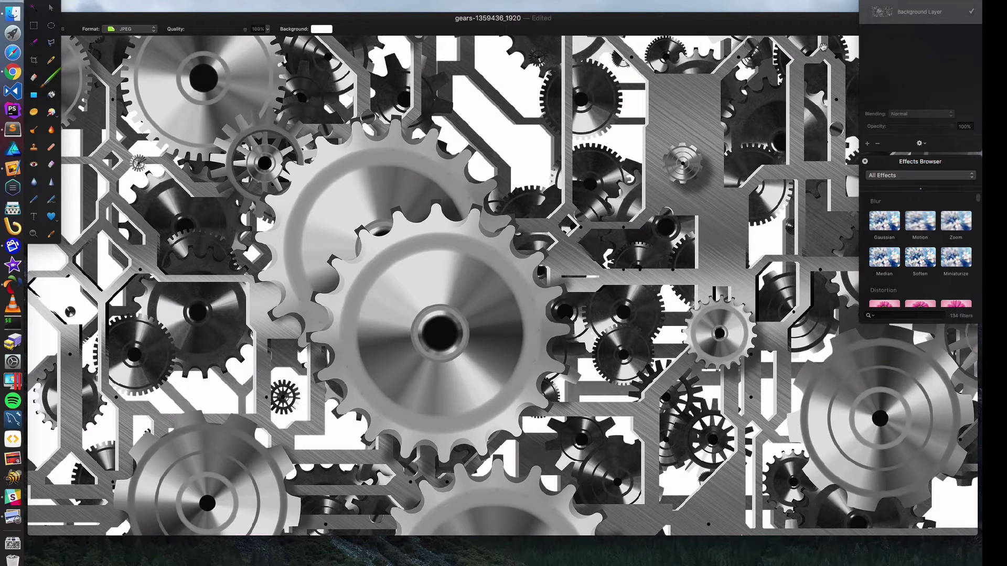
pyautogui.click(865, 162)
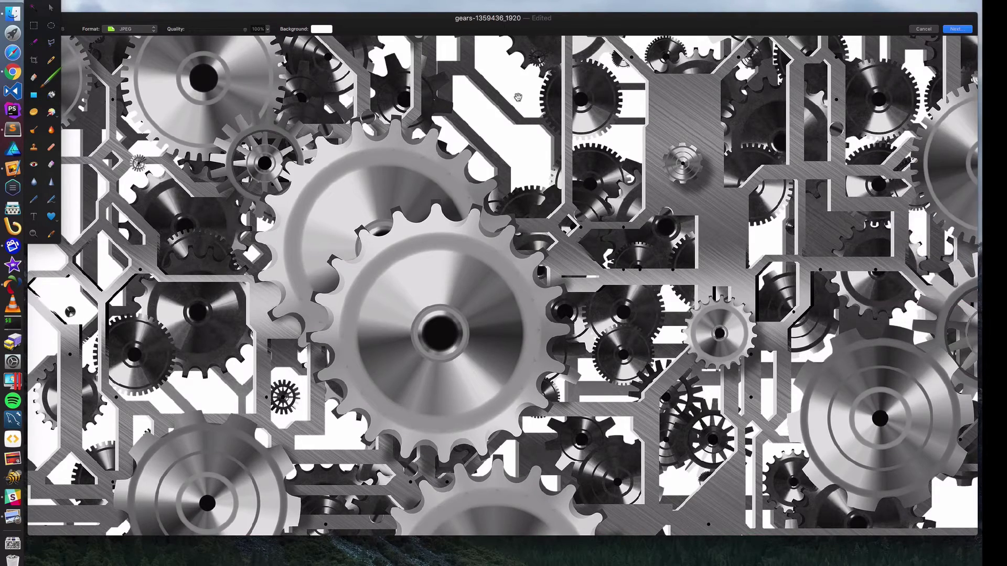
pyautogui.moveTo(321, 21); pyautogui.dragTo(369, 48)
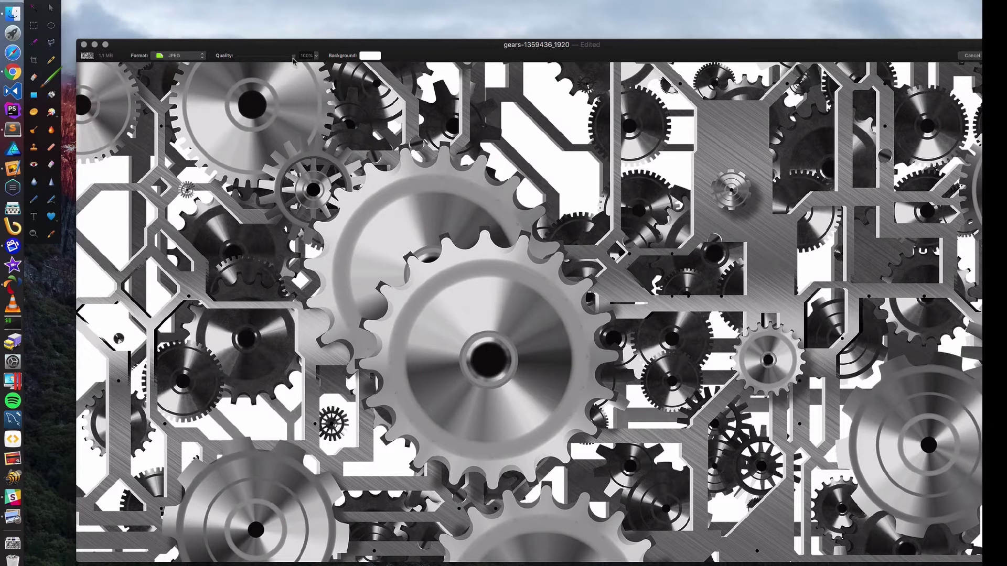
# - Try different JPEG Quality slider values to balance file size against quality
pyautogui.moveTo(294, 61); pyautogui.dragTo(290, 61)
pyautogui.moveTo(280, 61); pyautogui.dragTo(261, 62)
pyautogui.moveTo(250, 62); pyautogui.dragTo(304, 60)
pyautogui.moveTo(294, 59); pyautogui.dragTo(236, 58)
pyautogui.moveTo(241, 58); pyautogui.dragTo(272, 60)
pyautogui.moveTo(668, 54); pyautogui.dragTo(580, 46)
# - Export the image as gears.jpg into Downloads
pyautogui.click(917, 47)
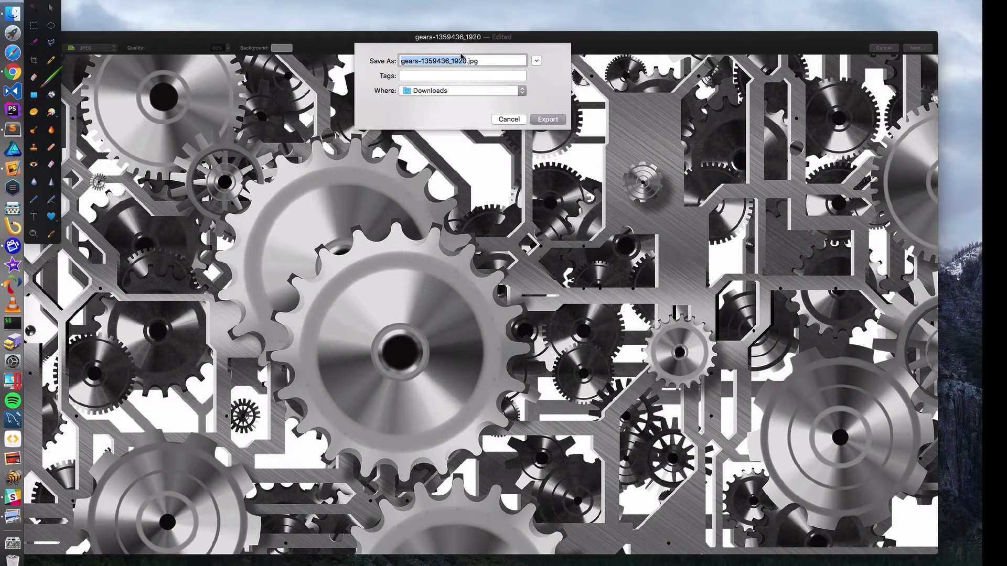
pyautogui.write('gears')
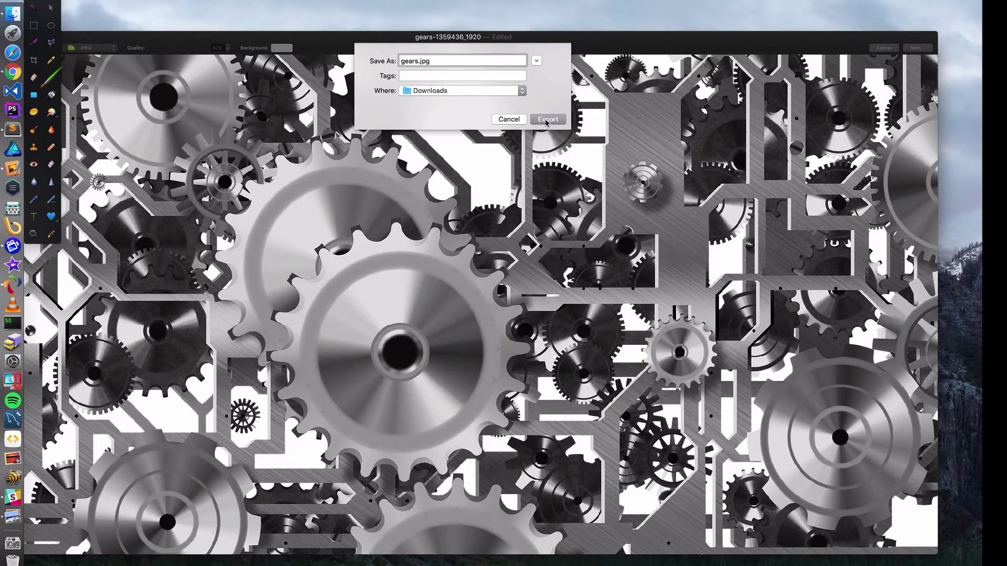
pyautogui.click(546, 121)
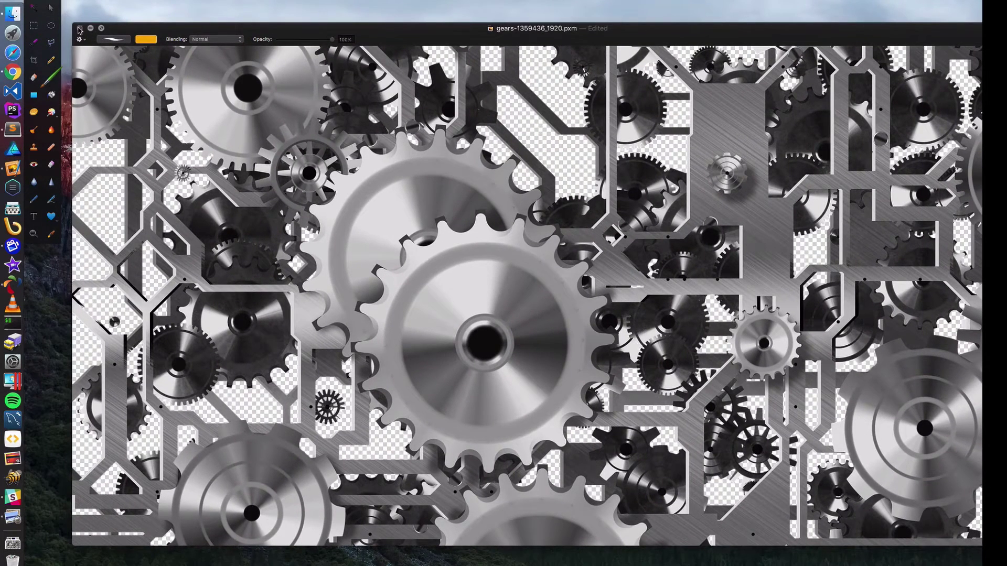
# - Close the gears document without saving and quit Pixelmator
pyautogui.click(79, 29)
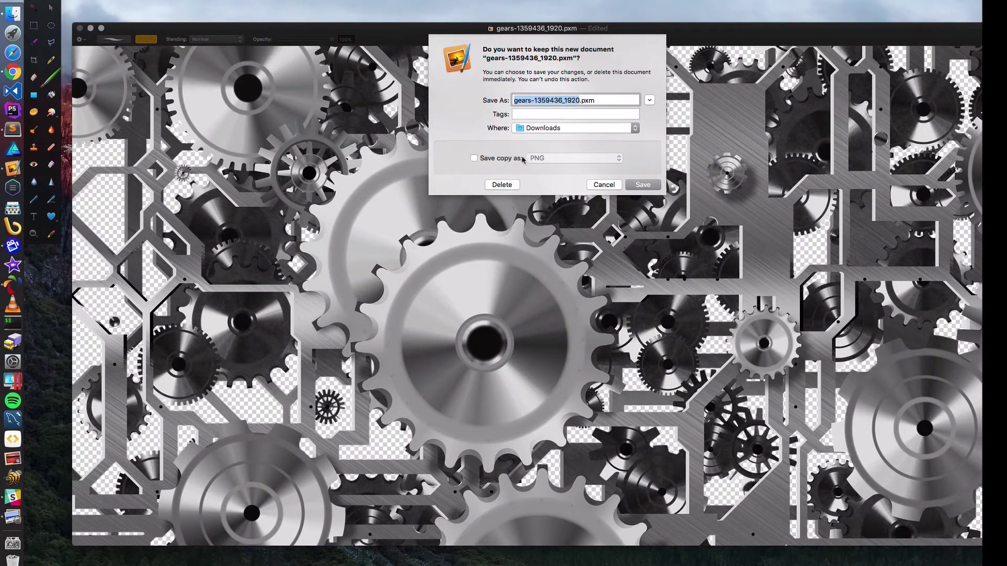
pyautogui.click(512, 186)
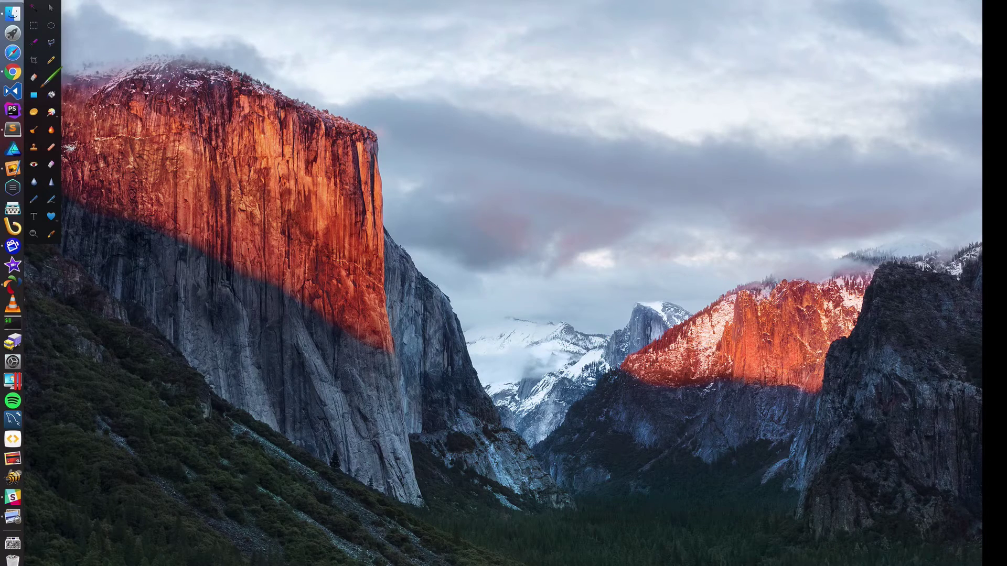
pyautogui.click(36, 1)
pyautogui.click(63, 79)
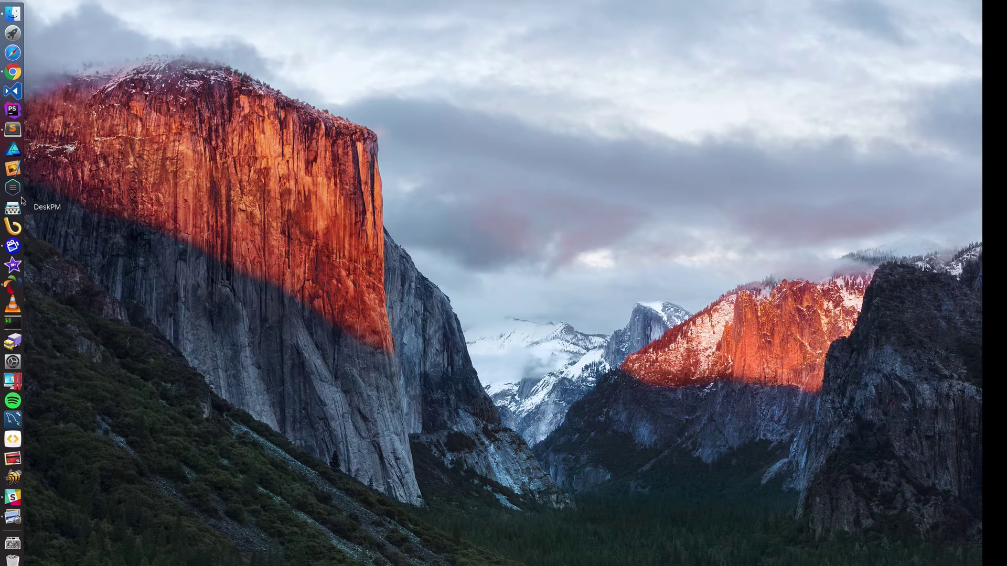
# - Upload gears.jpg from Downloads as the second slide's image in the Customizer
pyautogui.click(13, 72)
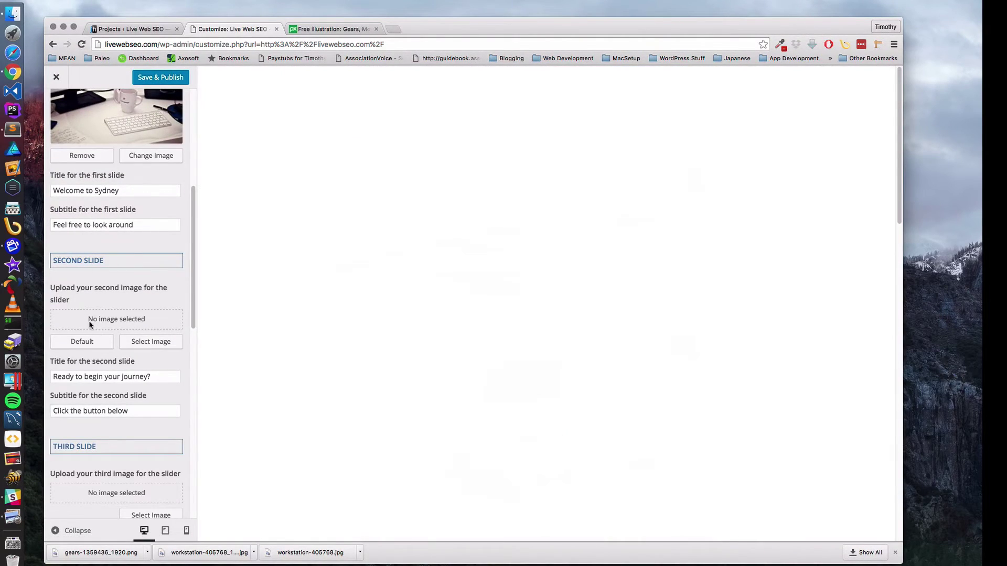
pyautogui.click(157, 341)
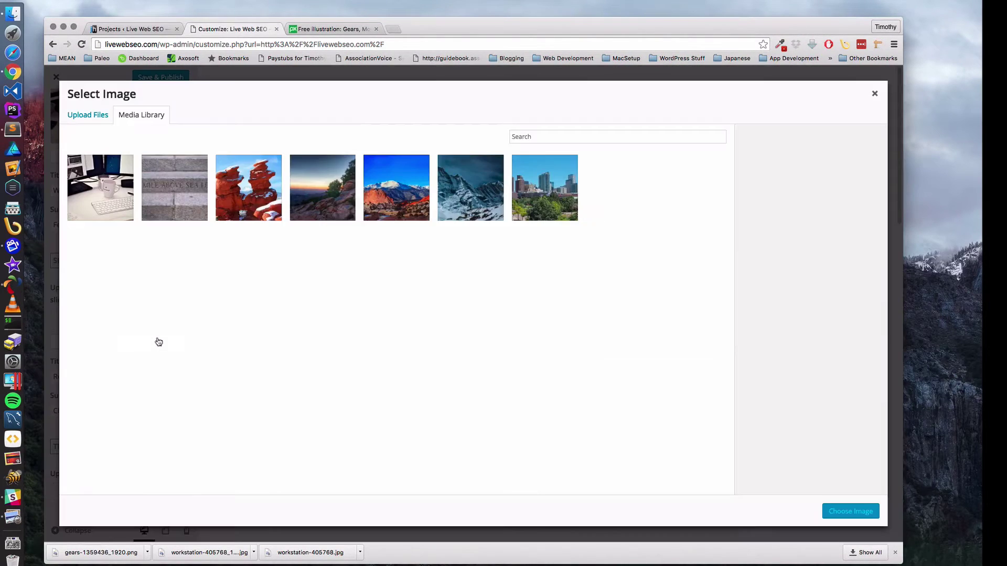
pyautogui.click(85, 115)
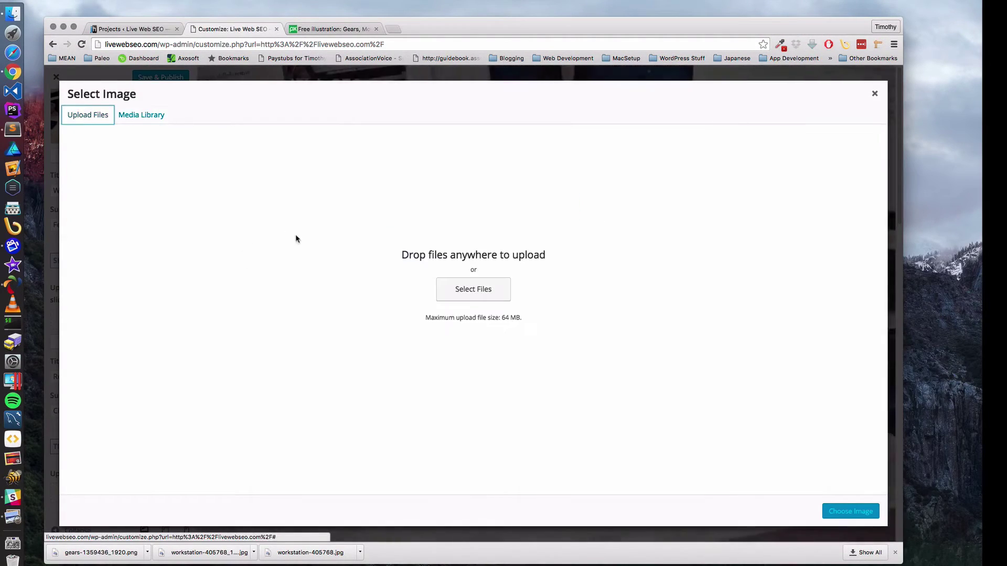
pyautogui.click(484, 289)
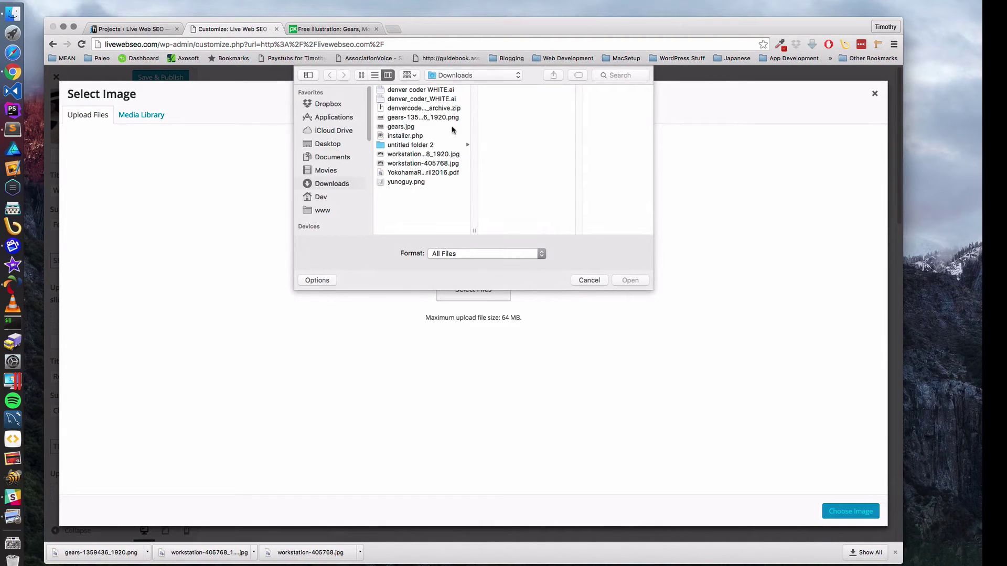
pyautogui.click(401, 127)
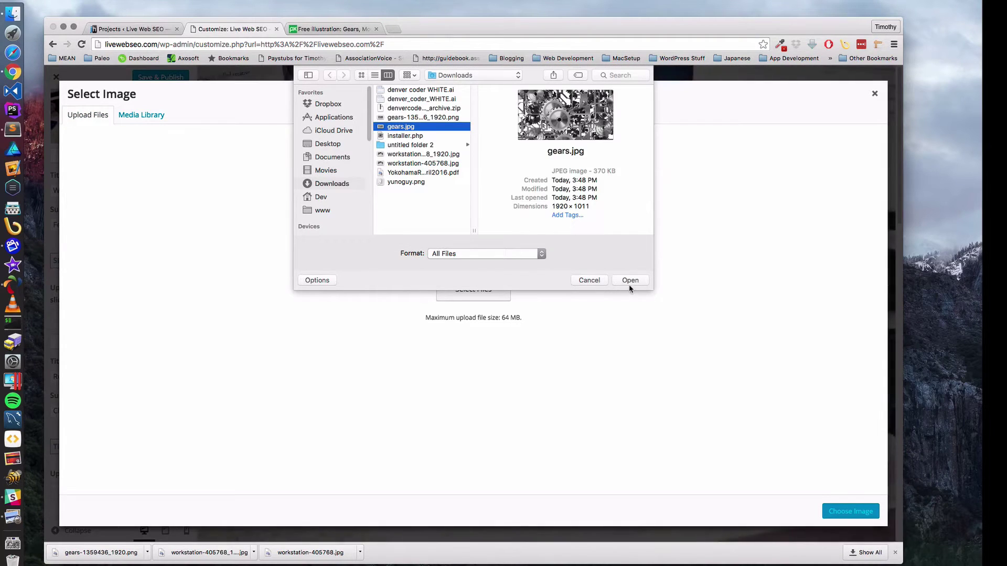
pyautogui.click(629, 281)
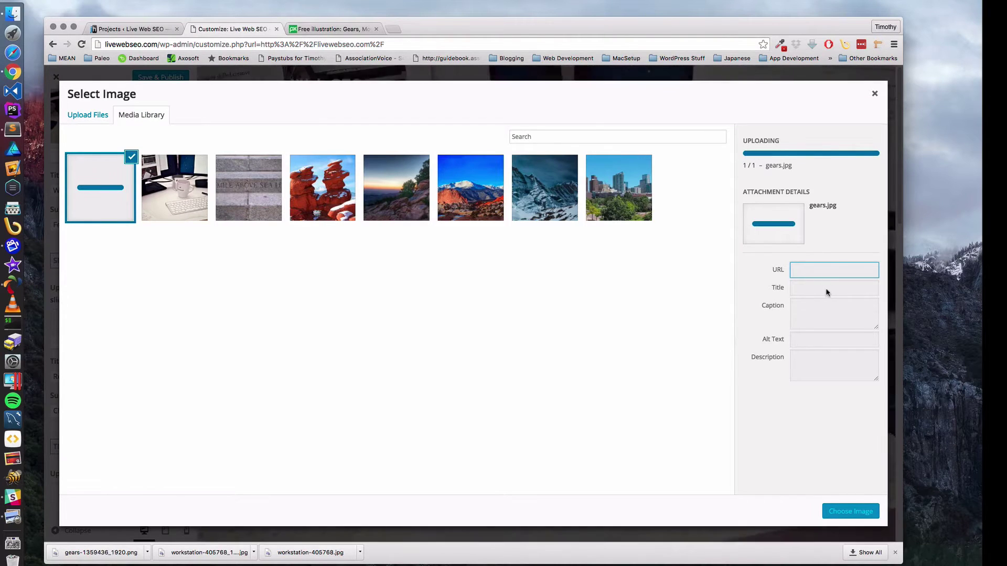
# - Clear the image title, set alt text 'Bunch of Gears', and choose the image
pyautogui.moveTo(844, 246); pyautogui.dragTo(769, 248)
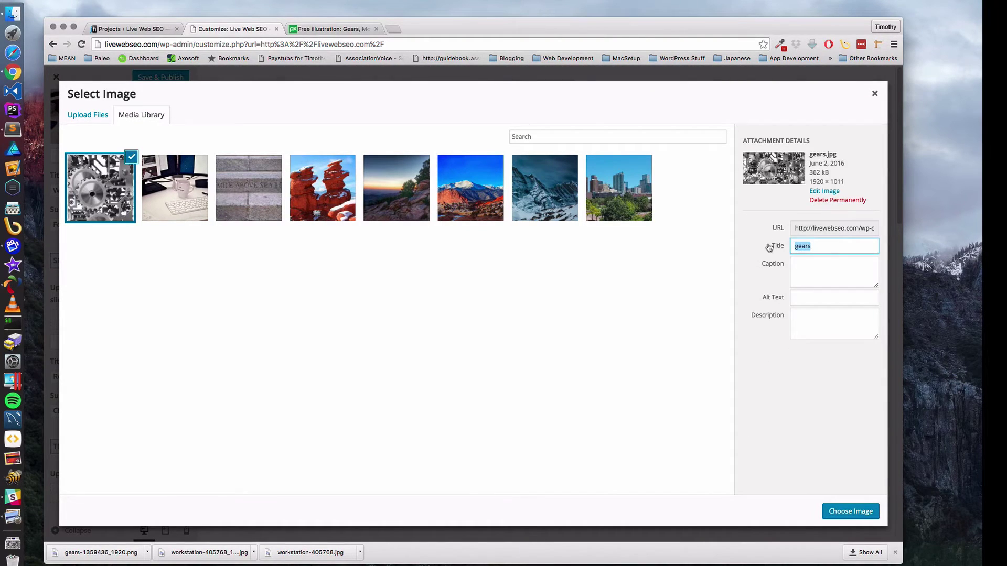
pyautogui.press('BackSpace')
pyautogui.press('Tab')
pyautogui.press('Tab')
pyautogui.write('Gear')
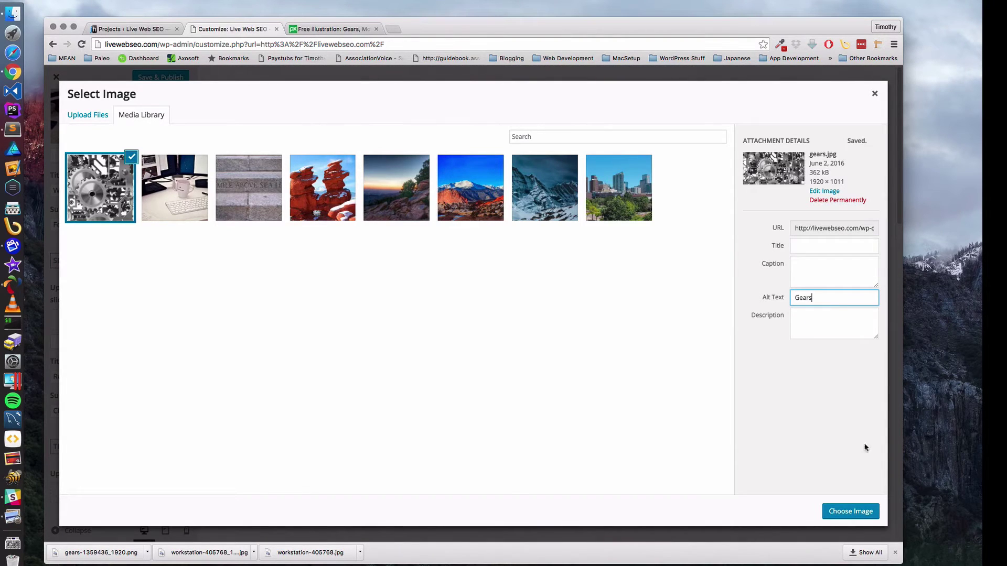
pyautogui.click(797, 298)
pyautogui.write('Bunch of')
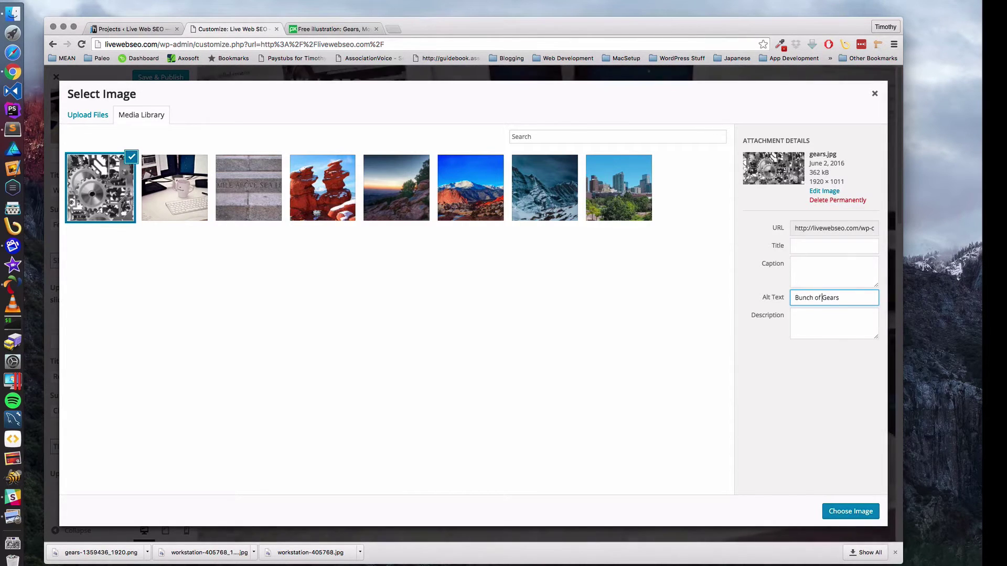
pyautogui.click(854, 511)
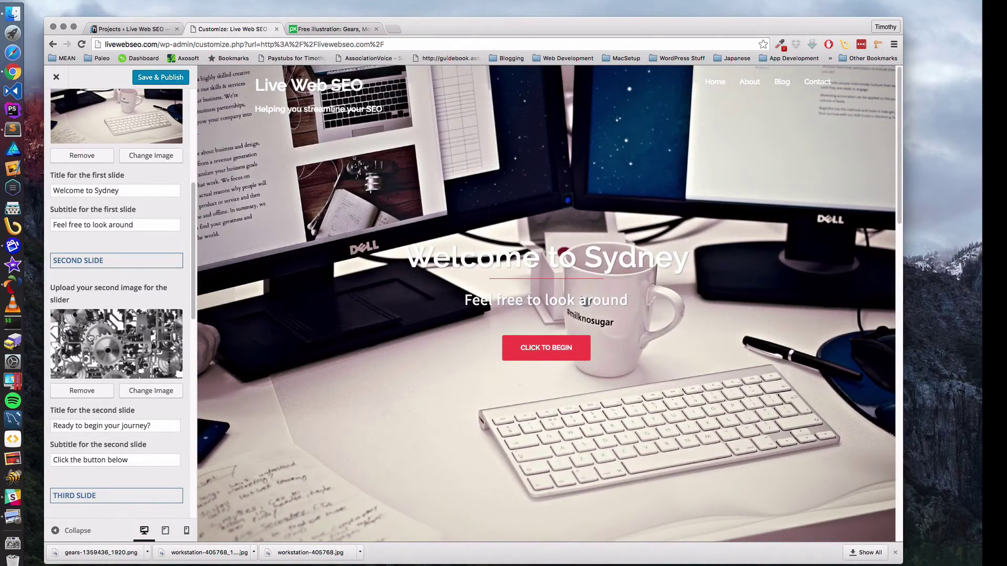
# - Change the slider speed from 4000 to 5000
pyautogui.scroll(3, 91, 337)
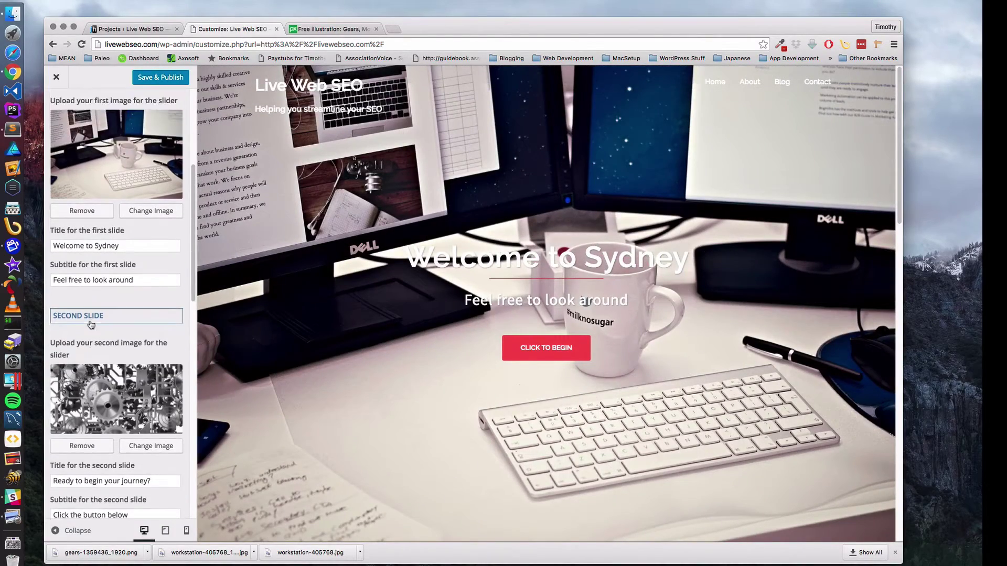
pyautogui.scroll(5, 91, 324)
pyautogui.scroll(-3, 89, 310)
pyautogui.scroll(1, 89, 302)
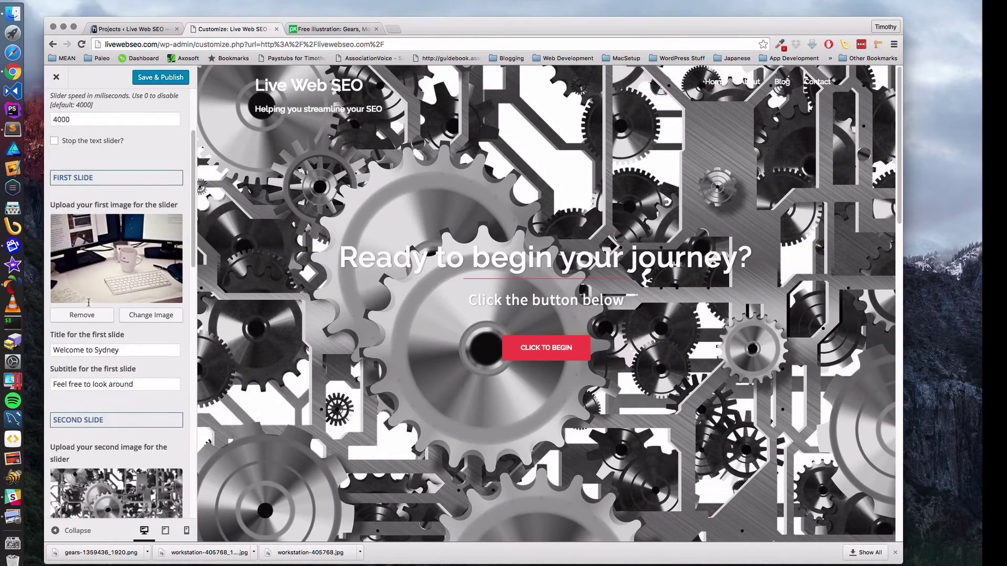
pyautogui.scroll(-1, 88, 302)
pyautogui.click(56, 106)
pyautogui.press('Delete')
pyautogui.write('5')
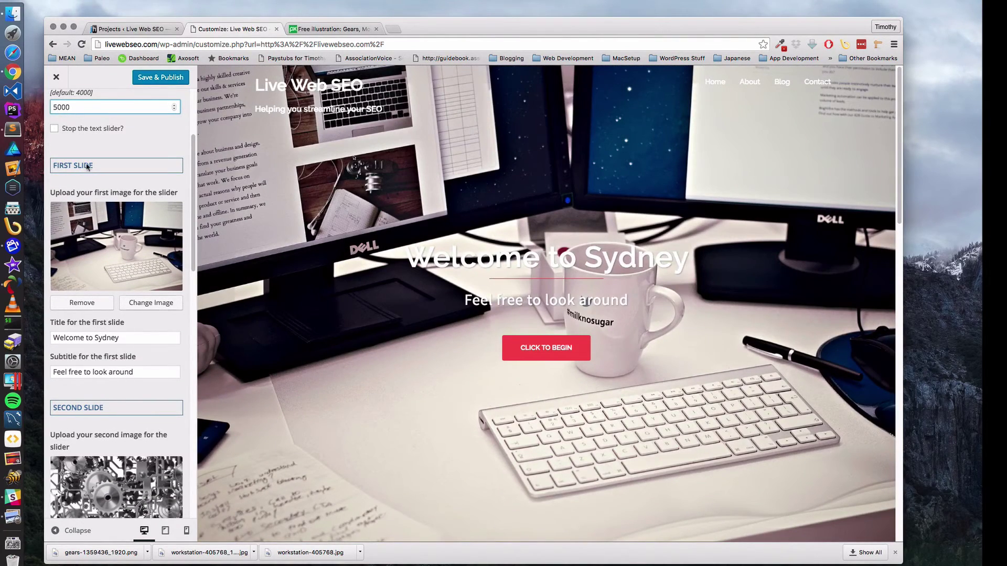
# - Replace the first slide's title with 'Welcome to Live Web SEO'
pyautogui.tripleClick(127, 338)
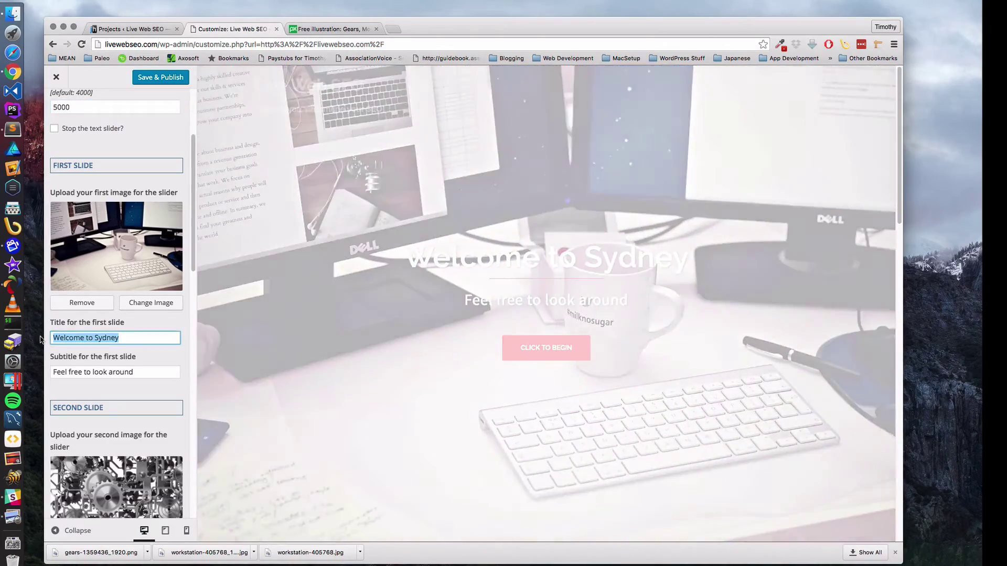
pyautogui.write('Welcome')
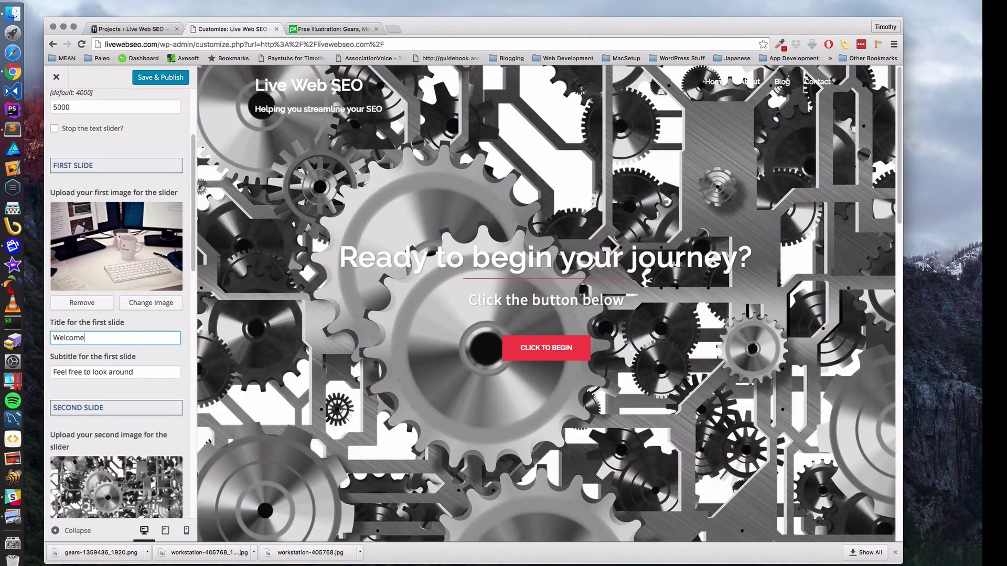
pyautogui.write(' to Live We')
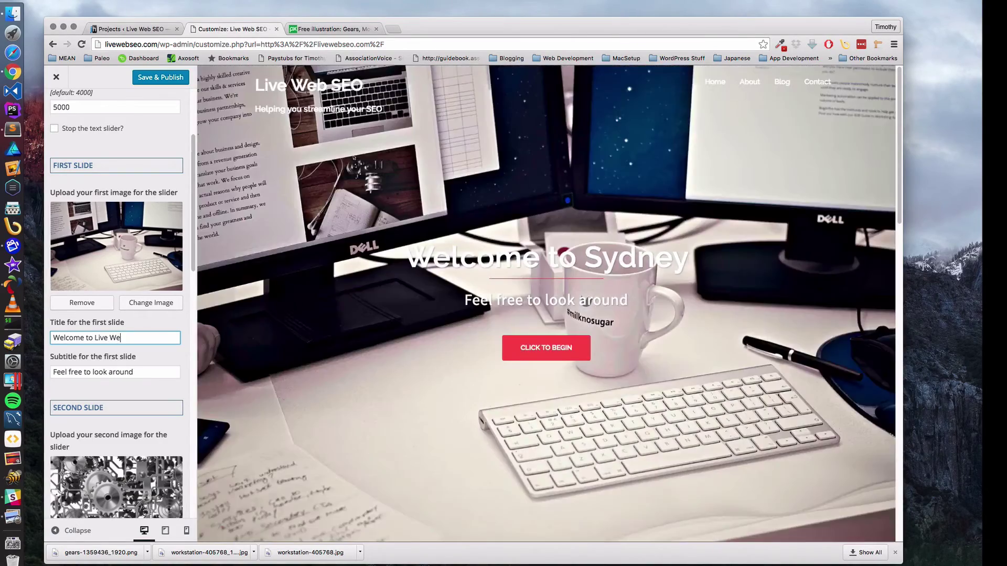
pyautogui.write('b SEO')
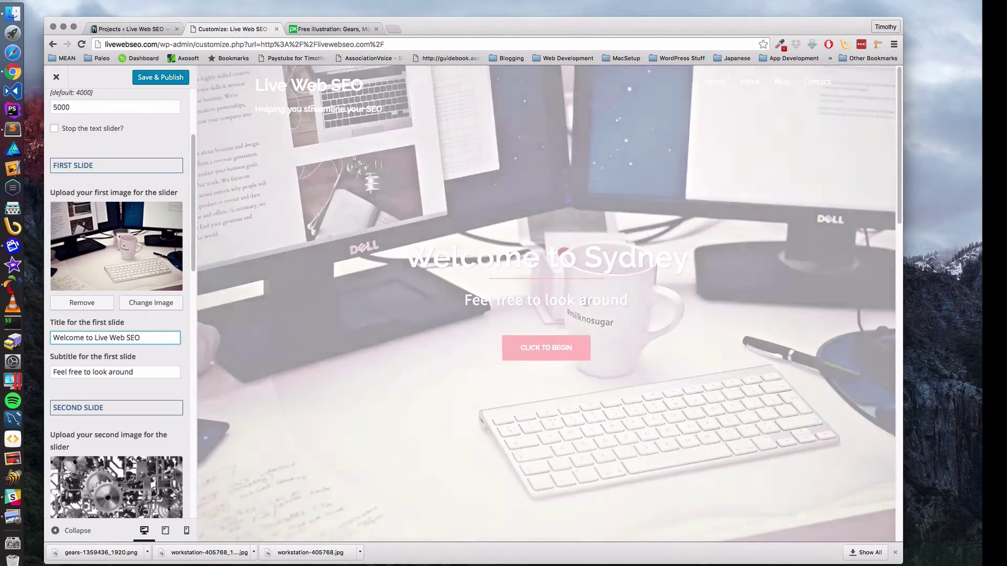
pyautogui.press('Tab')
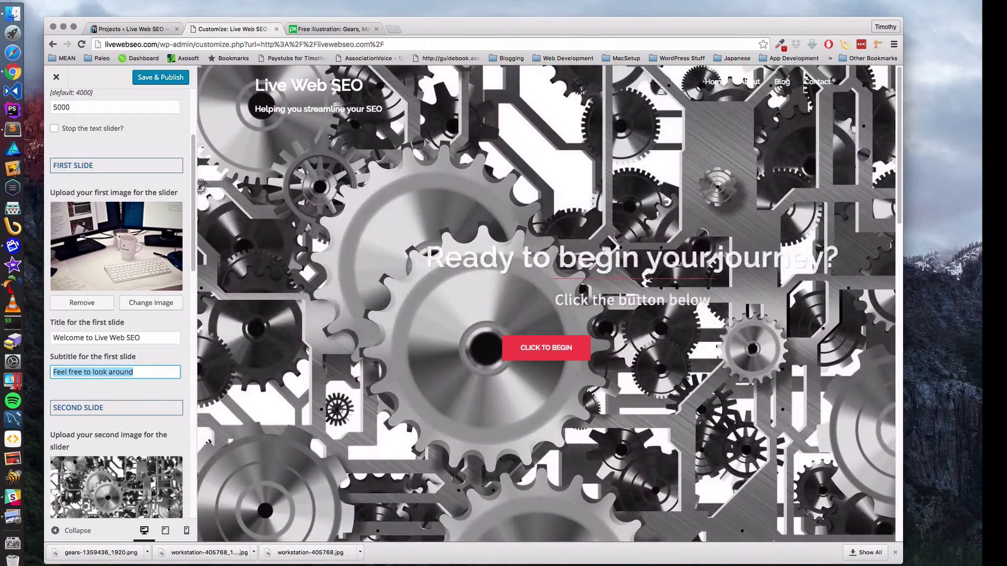
# - Enter the first slide subtitle 'Let Us Help You Streamline Your Web Presence', fixing typos
pyautogui.write('Let')
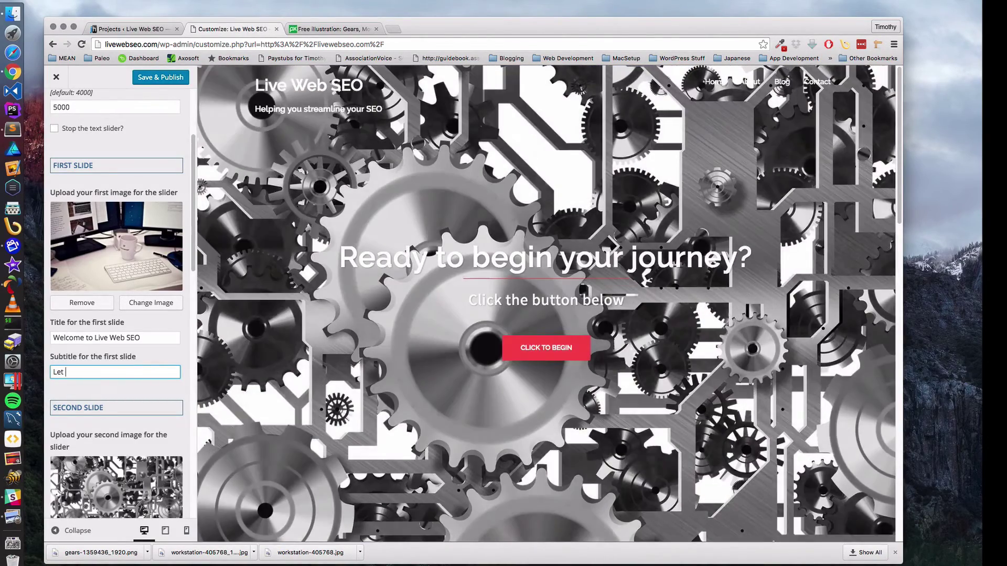
pyautogui.press('BackSpace')
pyautogui.press('BackSpace')
pyautogui.write('Us Help ')
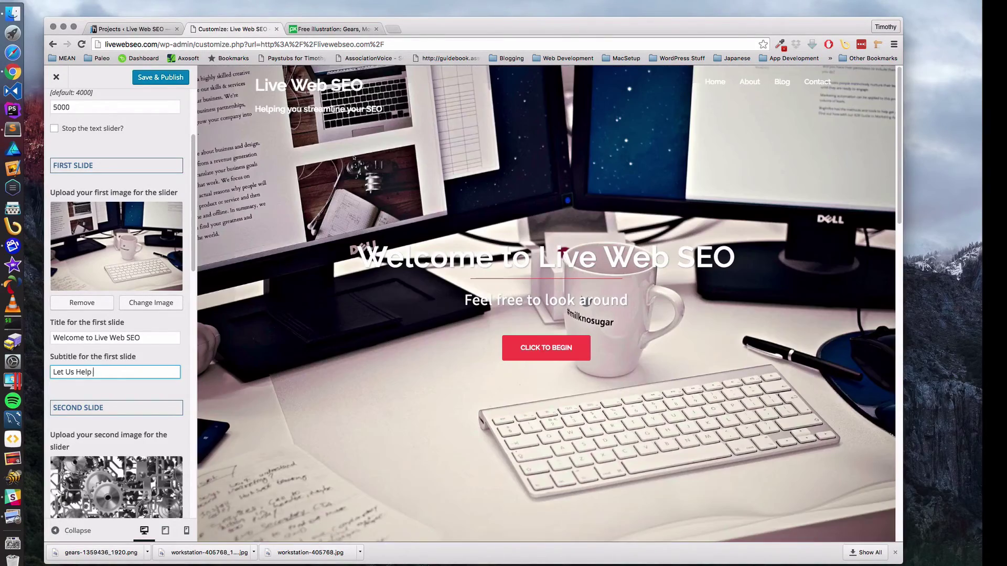
pyautogui.write('You Strea')
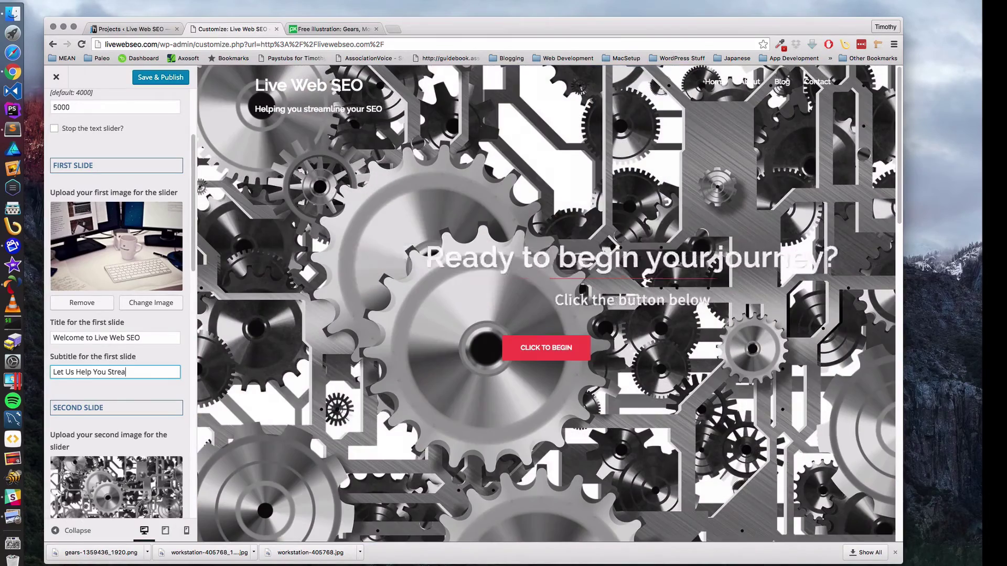
pyautogui.write('mlin')
pyautogui.press('BackSpace')
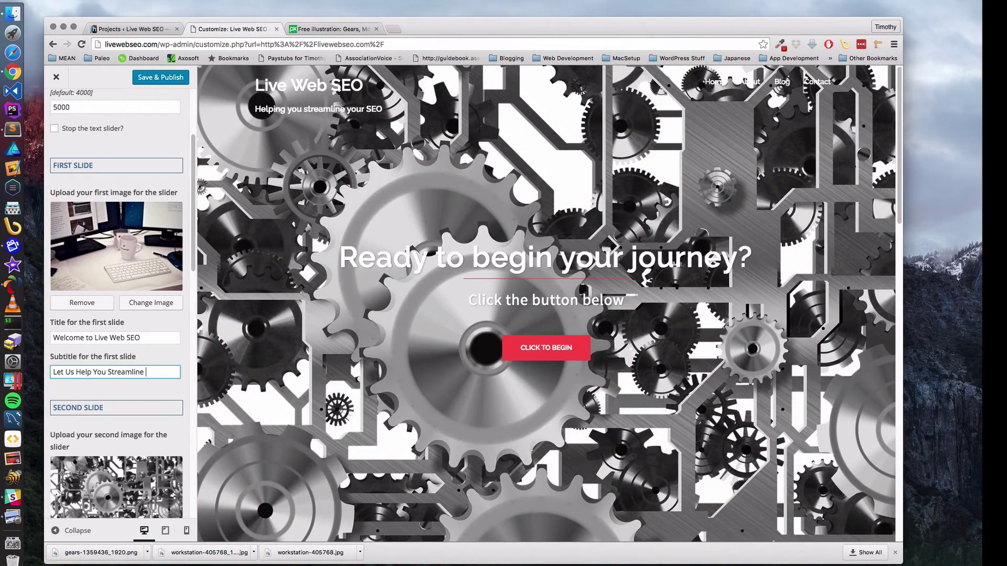
pyautogui.write('e Ryou')
pyautogui.press('BackSpace')
pyautogui.press('BackSpace')
pyautogui.write('Your ')
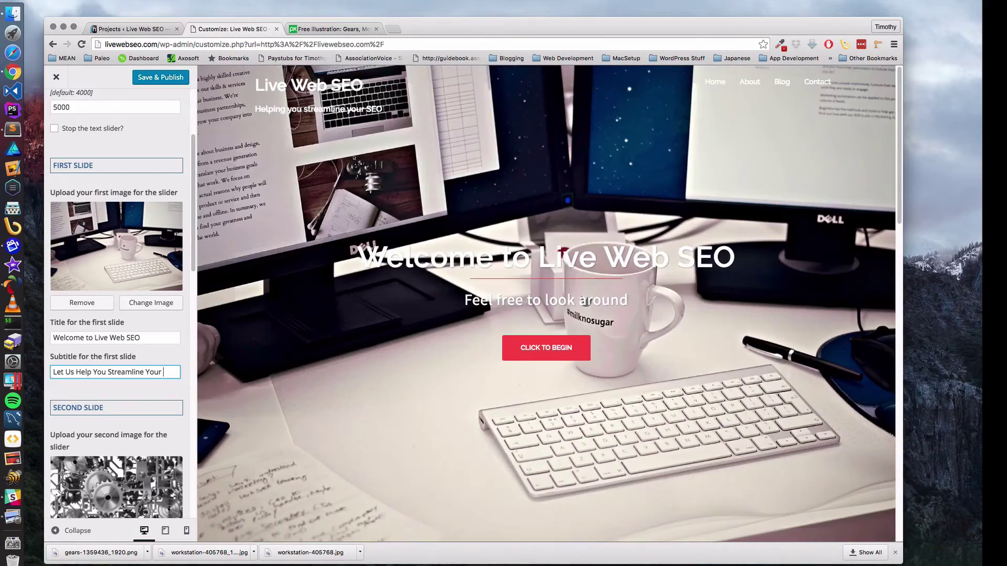
pyautogui.write('Web Pres')
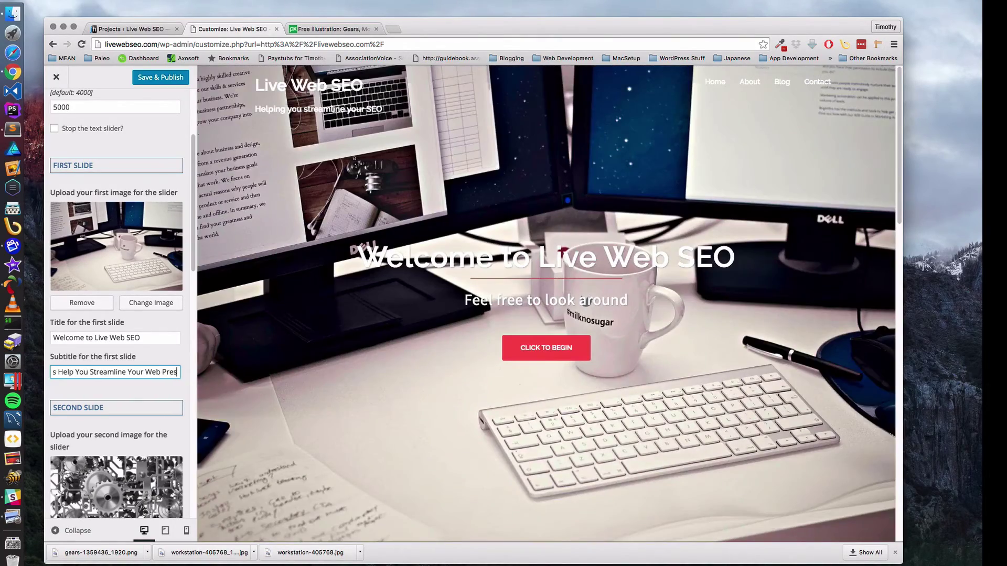
pyautogui.write('ence')
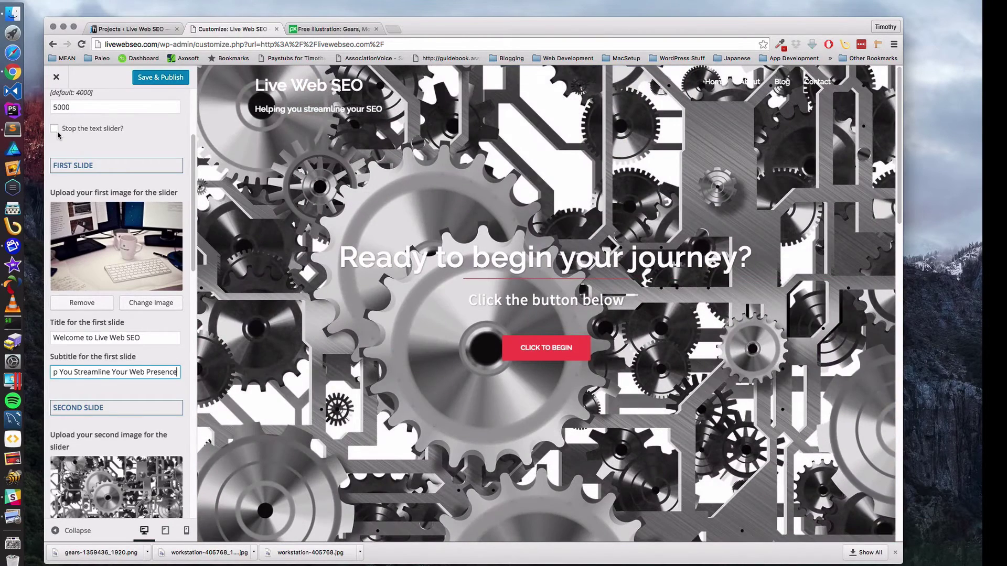
pyautogui.scroll(-5, 121, 335)
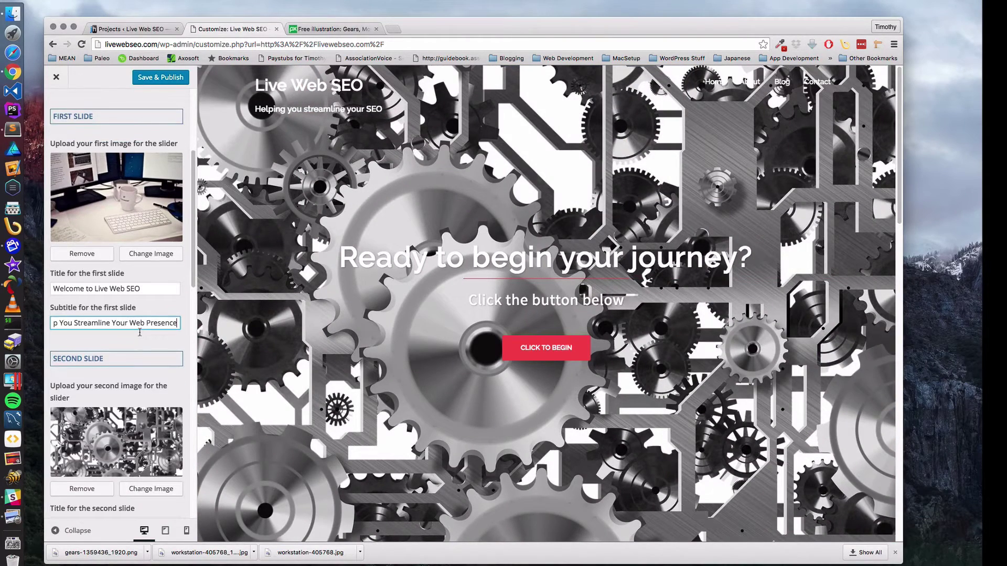
pyautogui.scroll(-5, 143, 337)
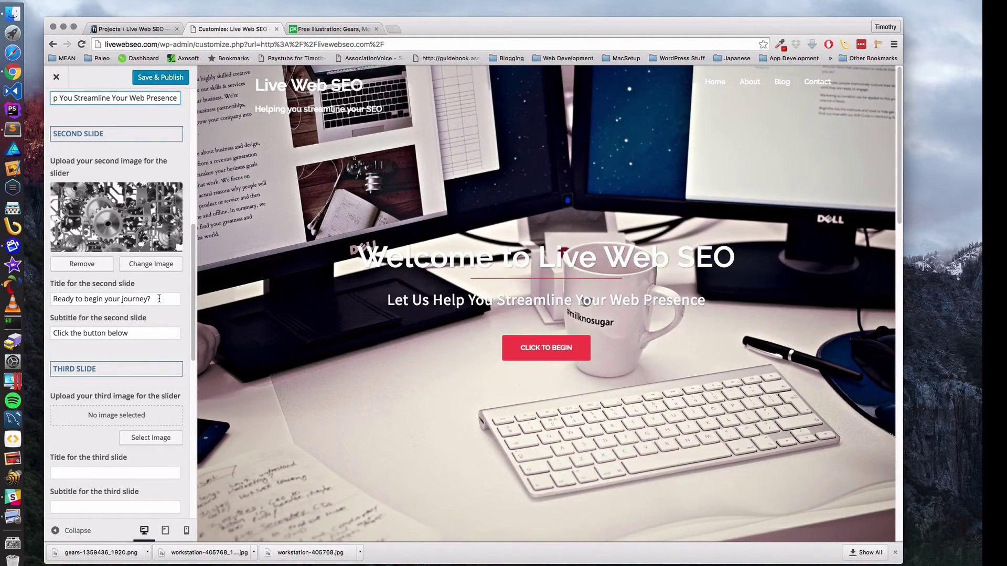
# - Check the second slide's title, publish the Customizer changes, and return to the main sections
pyautogui.click(159, 299)
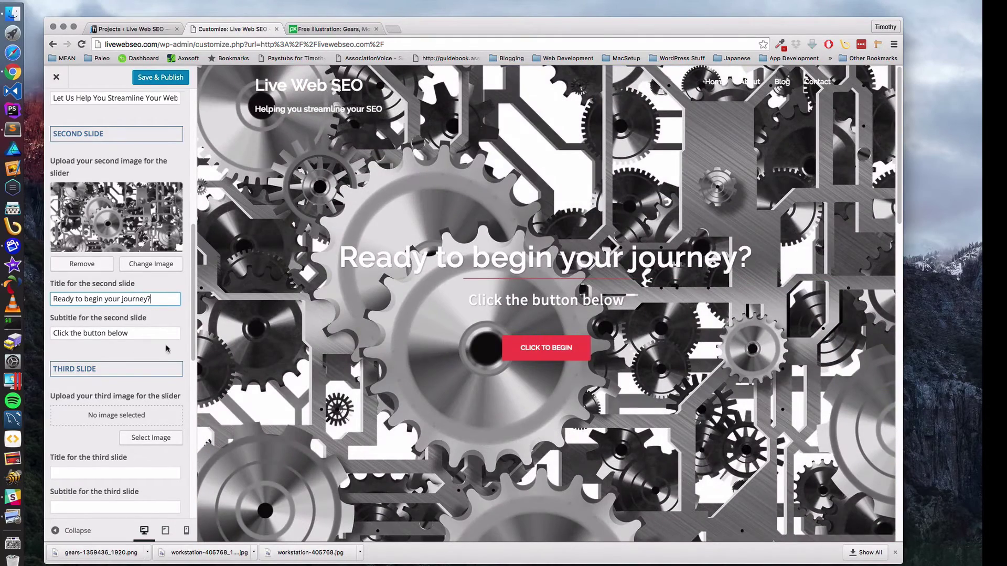
pyautogui.click(166, 80)
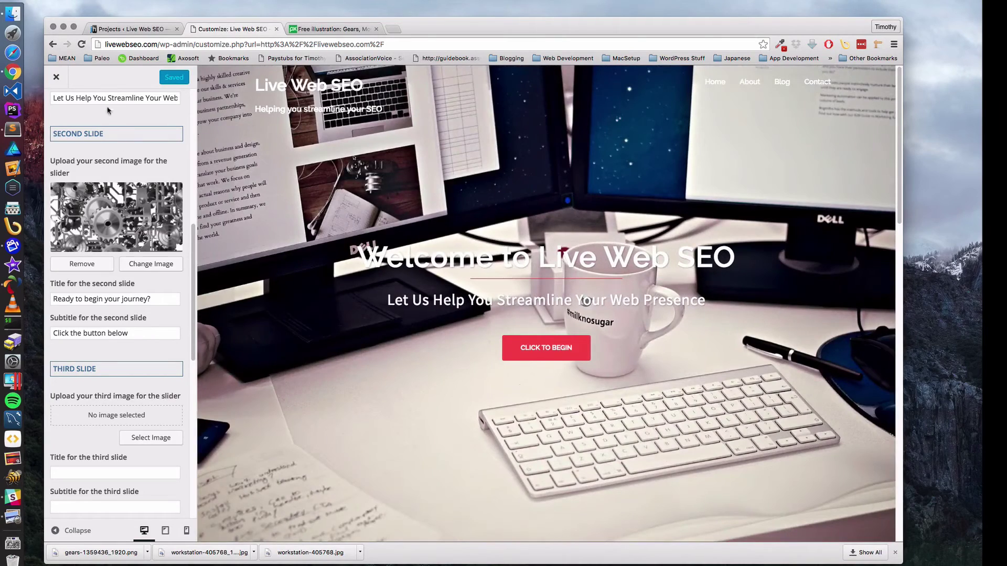
pyautogui.click(56, 77)
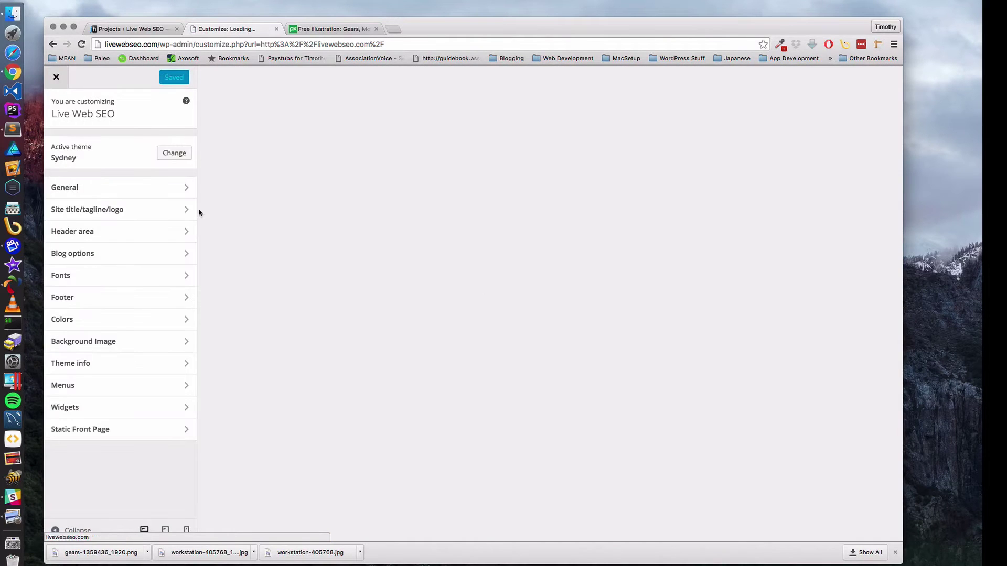
# - Browse the site identity and header type settings, then revisit the Header Slider settings
pyautogui.click(104, 209)
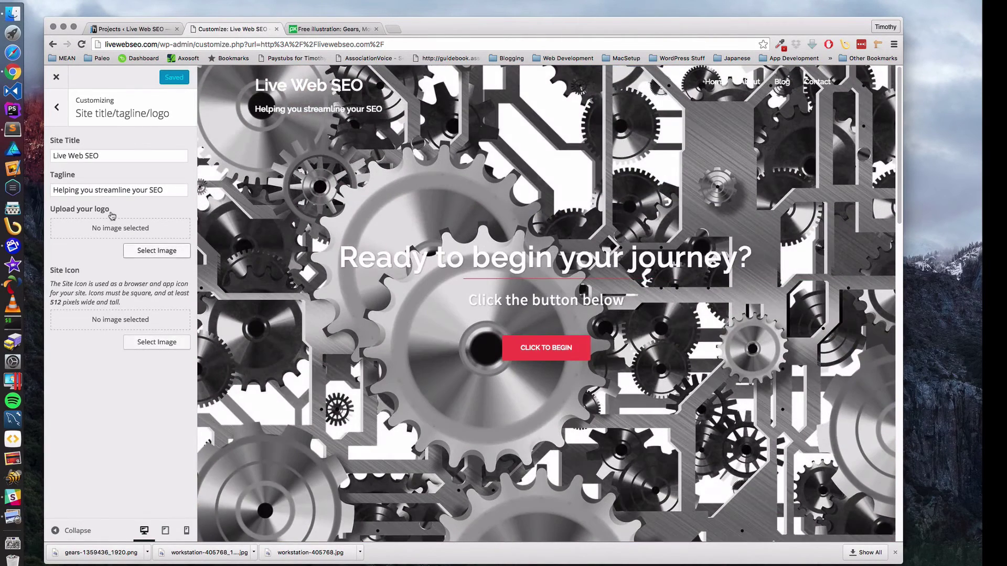
pyautogui.click(58, 109)
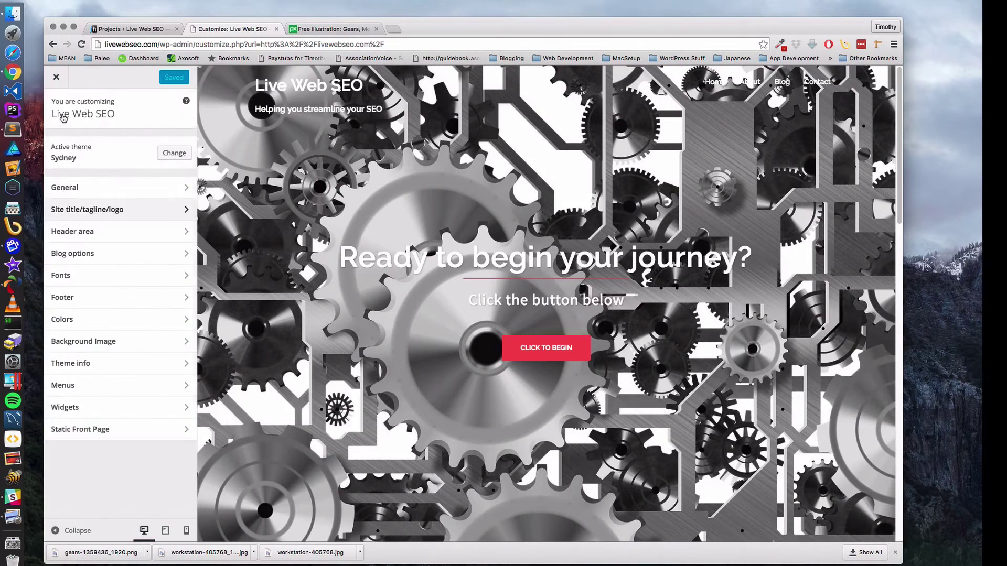
pyautogui.click(80, 233)
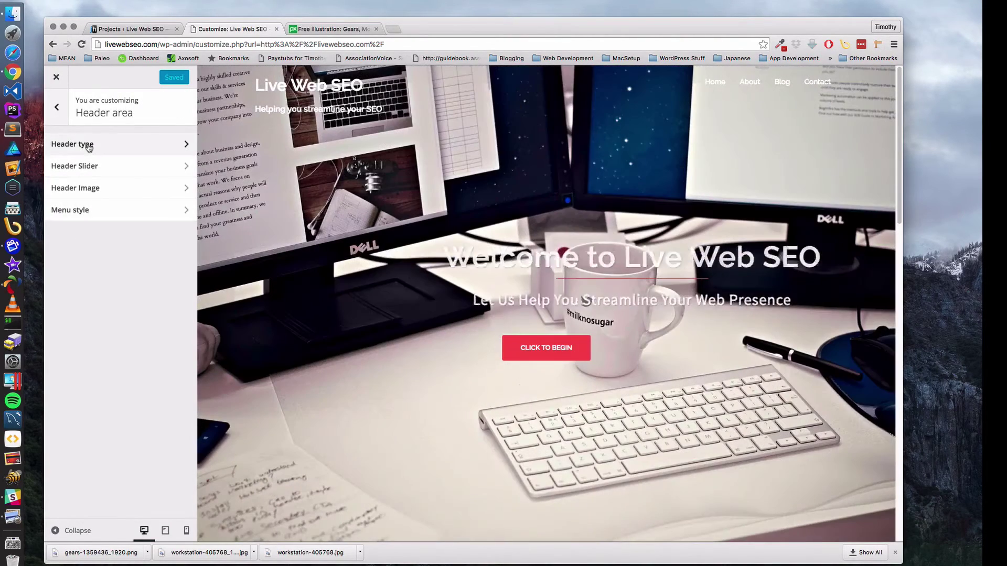
pyautogui.click(89, 148)
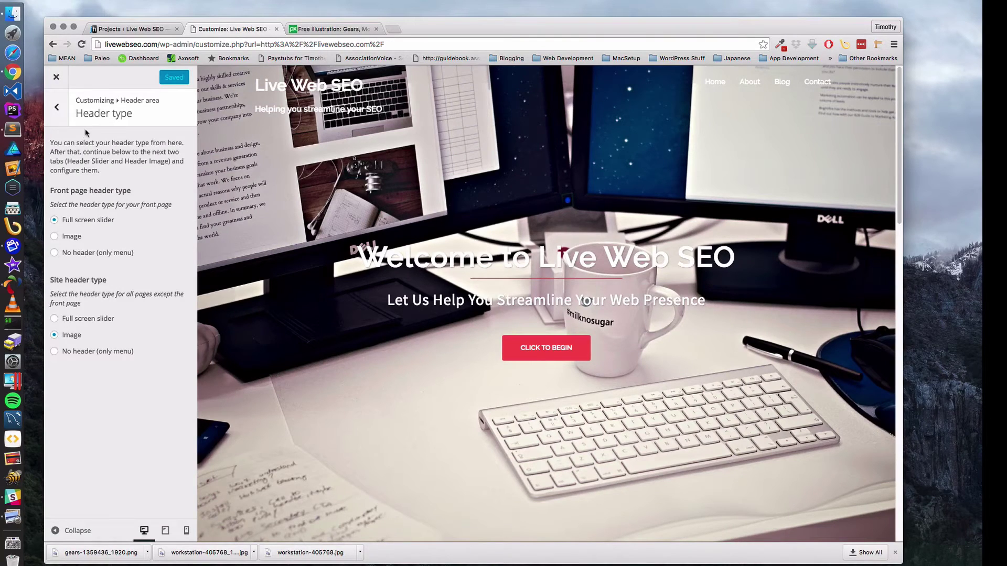
pyautogui.click(57, 107)
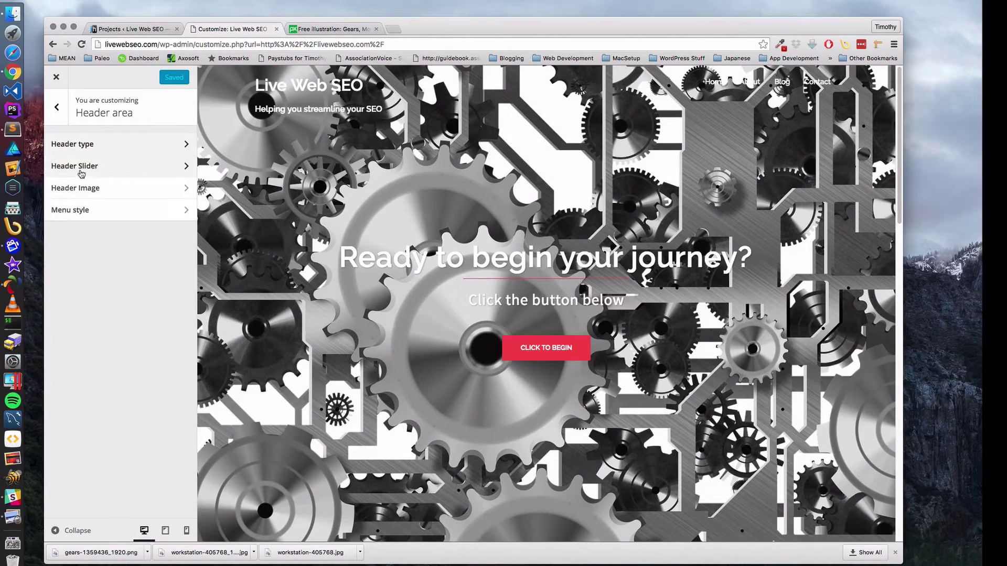
pyautogui.click(81, 167)
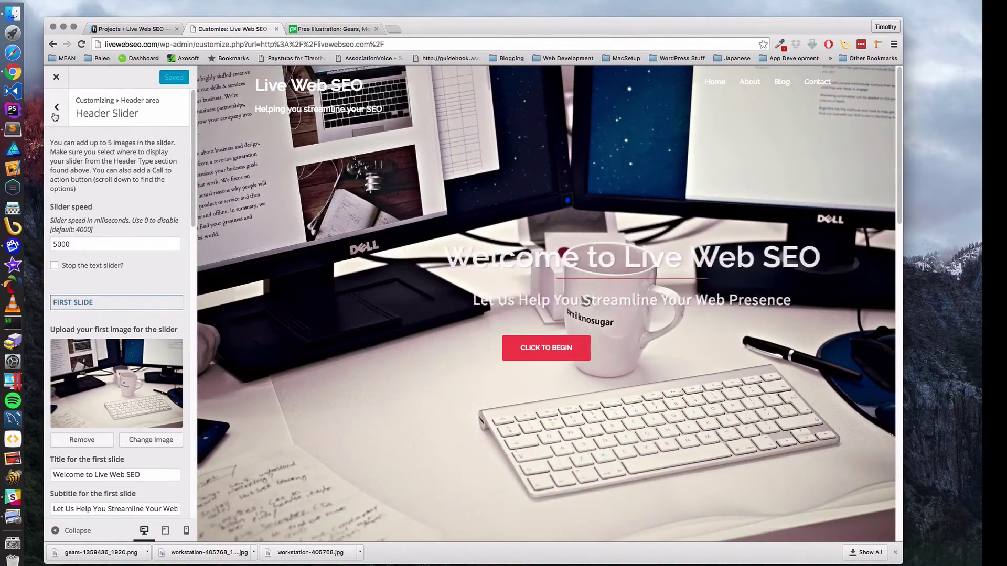
pyautogui.click(56, 113)
# - Review the Header Image and Menu style settings, returning to the Header area list after each
pyautogui.click(73, 187)
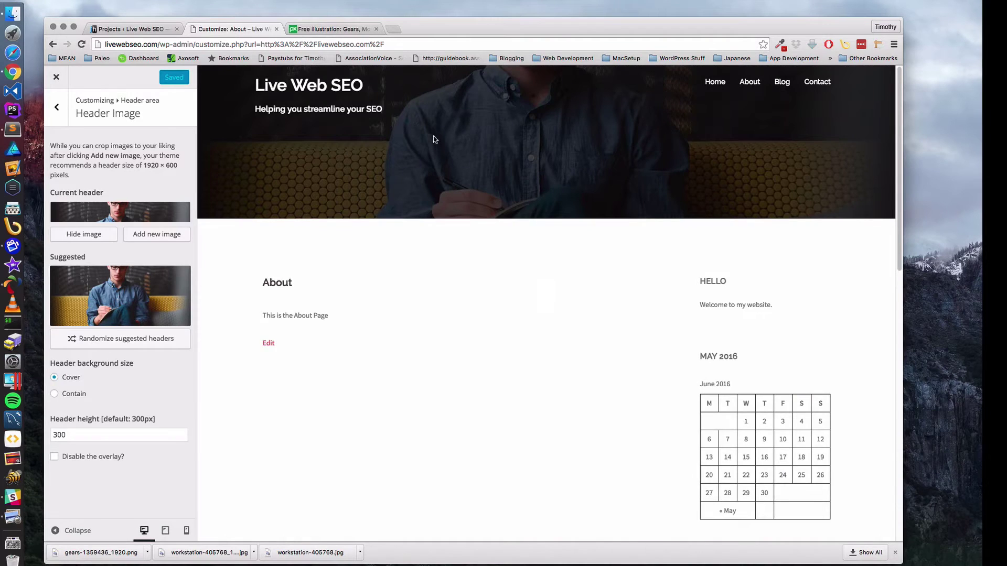
pyautogui.scroll(-6, 480, 141)
pyautogui.scroll(6, 477, 149)
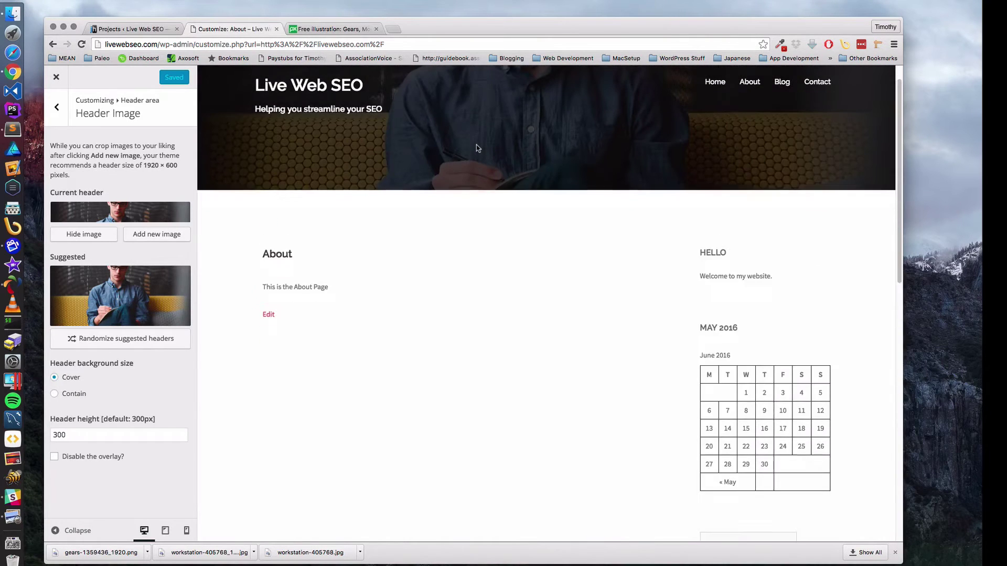
pyautogui.scroll(-6, 476, 147)
pyautogui.scroll(6, 477, 145)
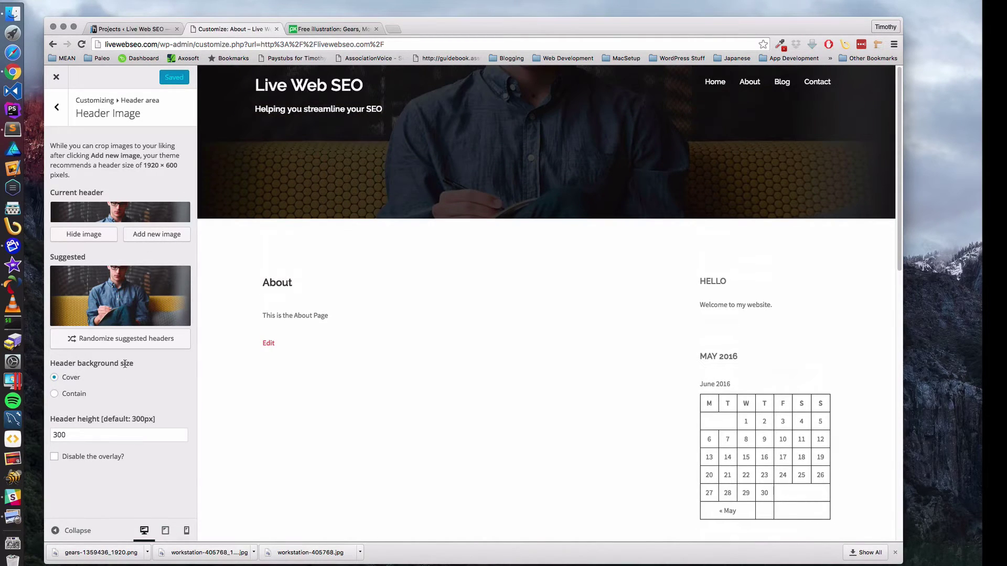
pyautogui.click(61, 121)
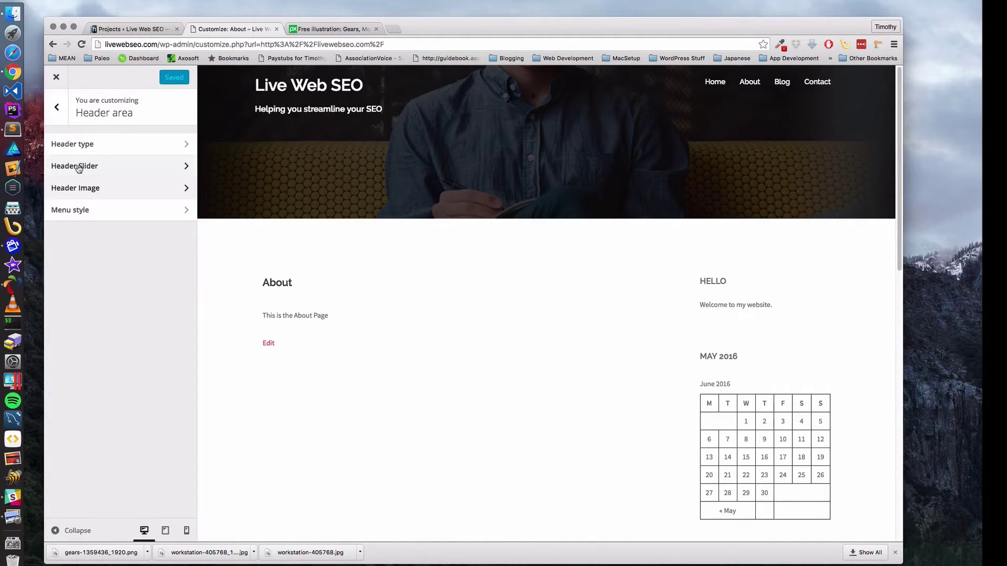
pyautogui.click(81, 209)
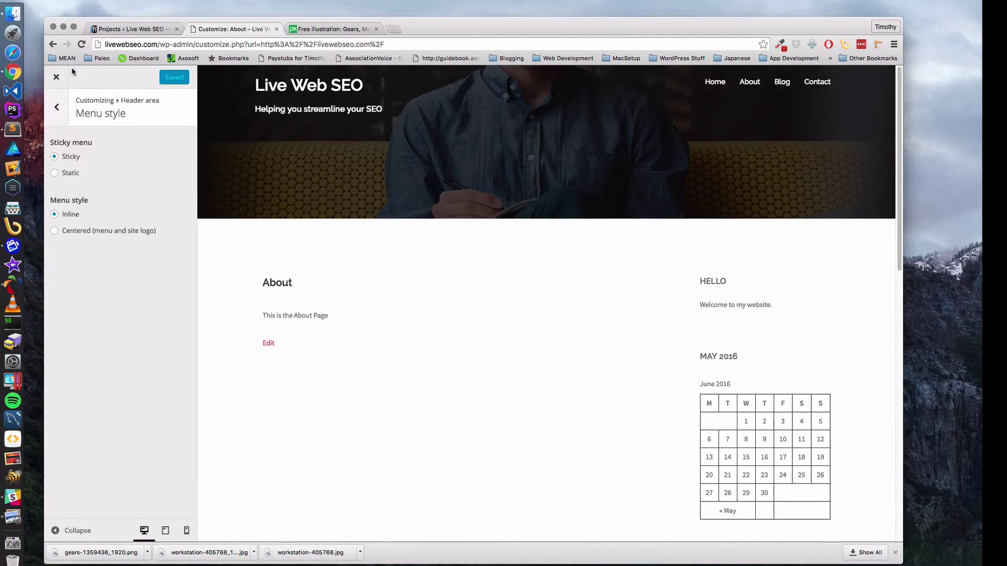
pyautogui.click(59, 107)
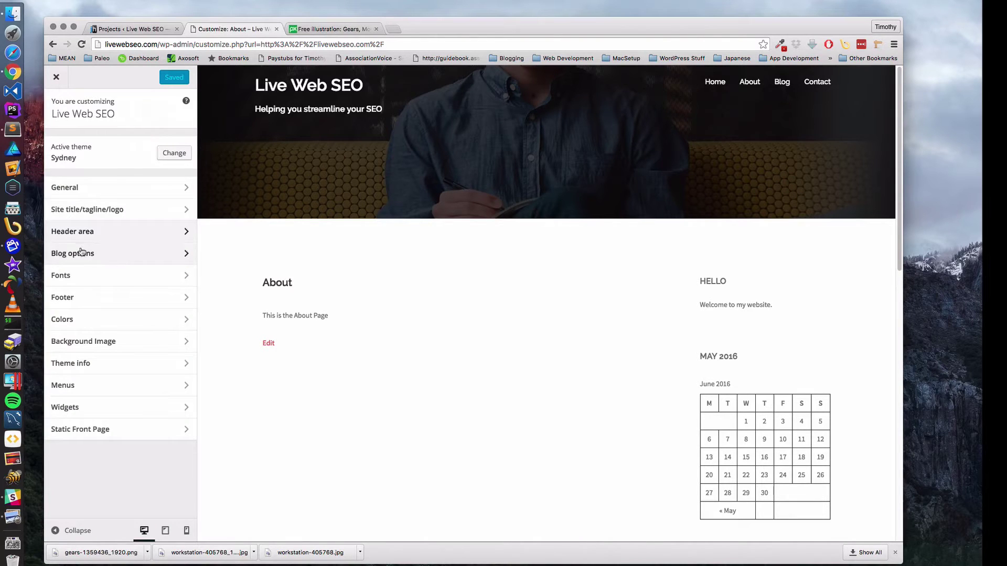
# - Look over the Fonts settings, open Colors, and show the home page in the preview
pyautogui.click(65, 277)
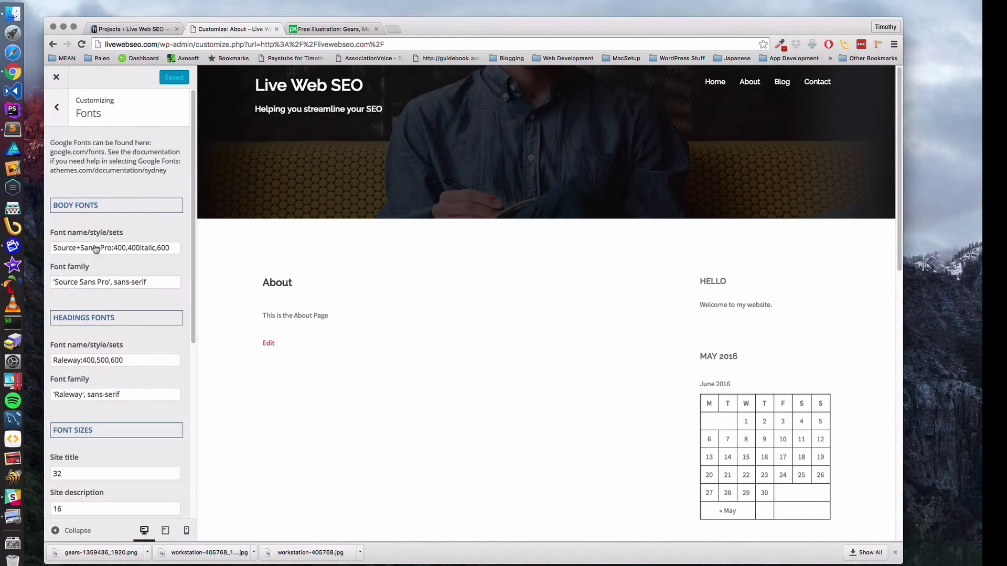
pyautogui.scroll(-10, 123, 265)
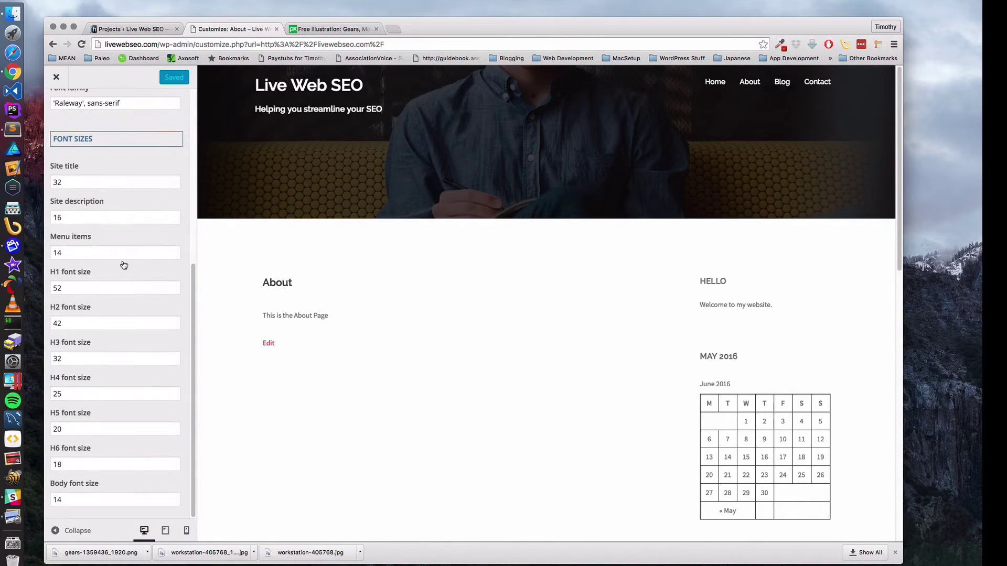
pyautogui.scroll(10, 124, 265)
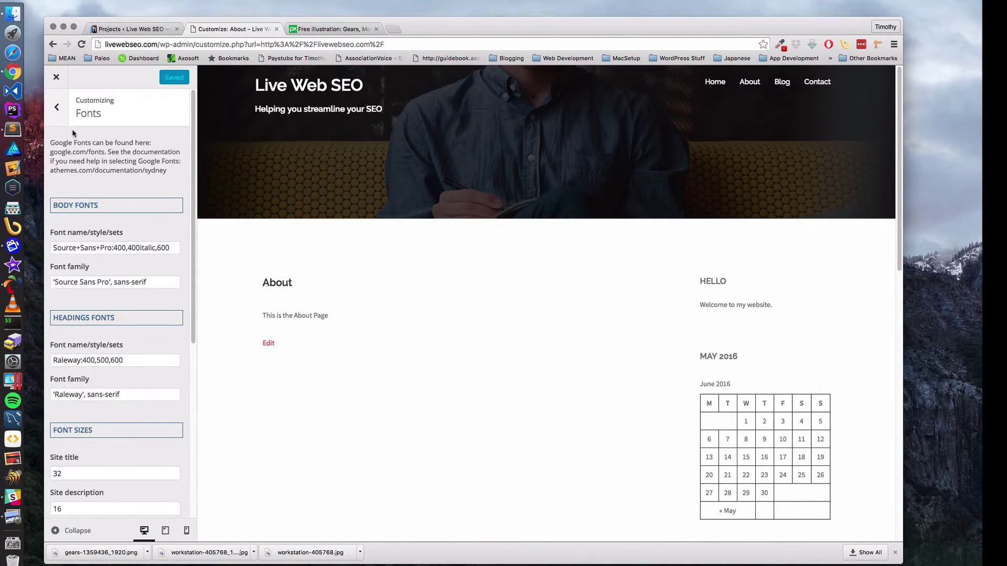
pyautogui.click(50, 101)
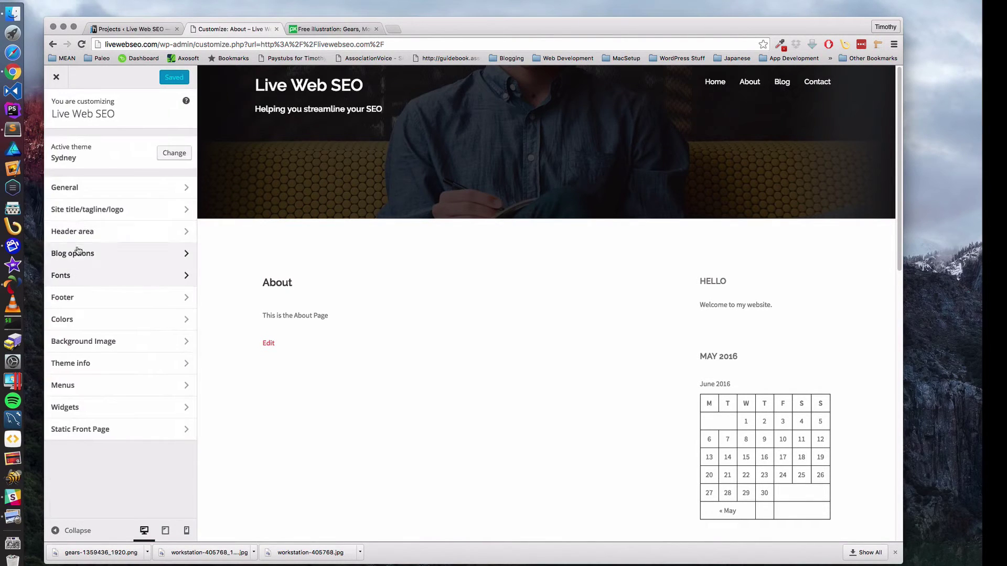
pyautogui.click(79, 320)
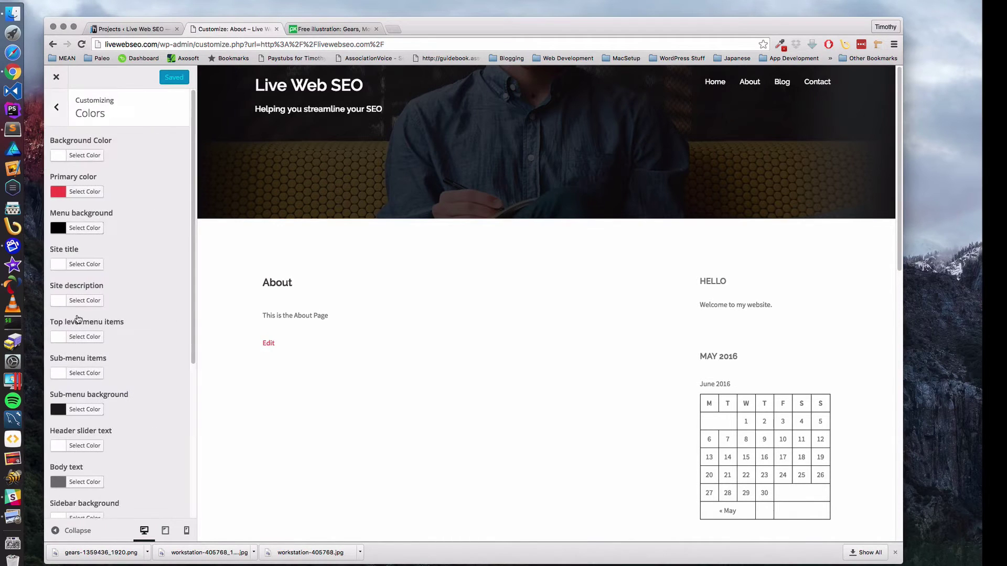
pyautogui.scroll(-1, 127, 172)
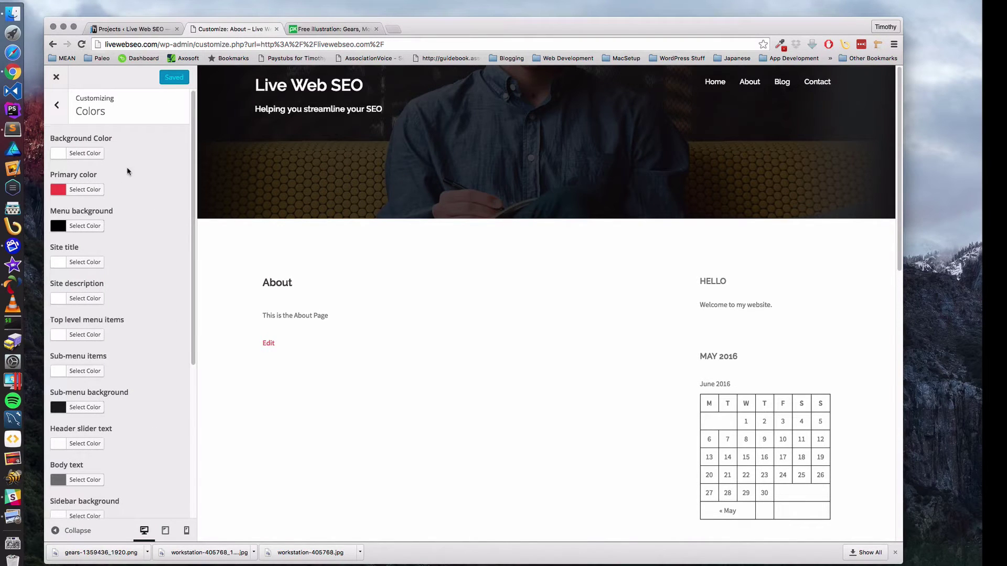
pyautogui.click(712, 89)
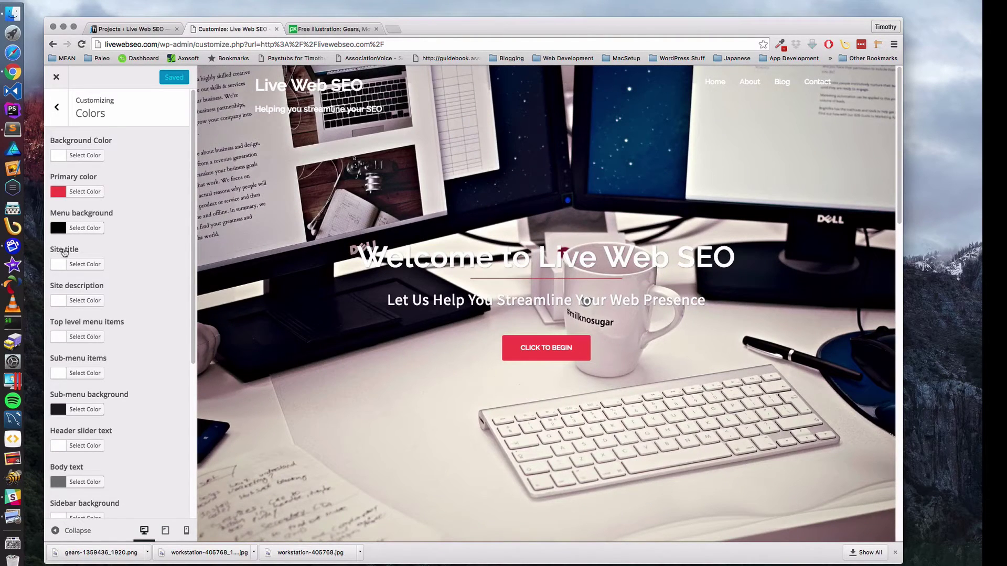
# - Try grey, black and red swatches as the site title colour
pyautogui.click(77, 266)
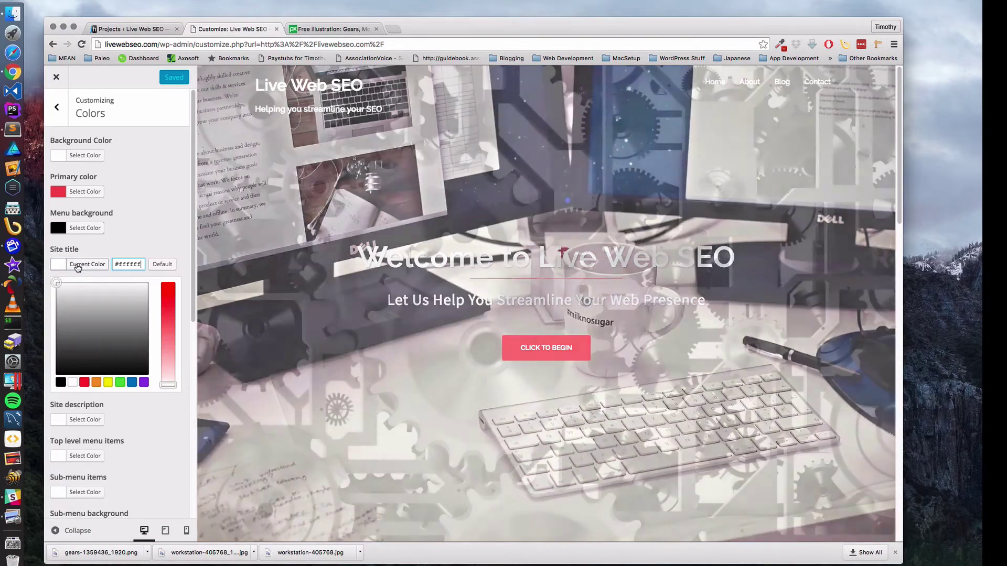
pyautogui.click(62, 327)
pyautogui.moveTo(62, 327); pyautogui.dragTo(59, 345)
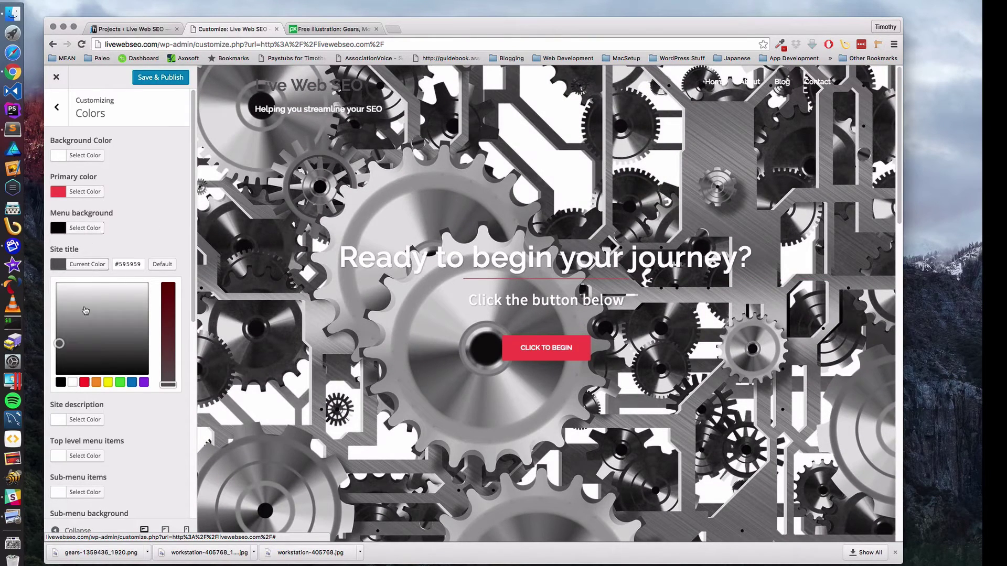
pyautogui.click(61, 381)
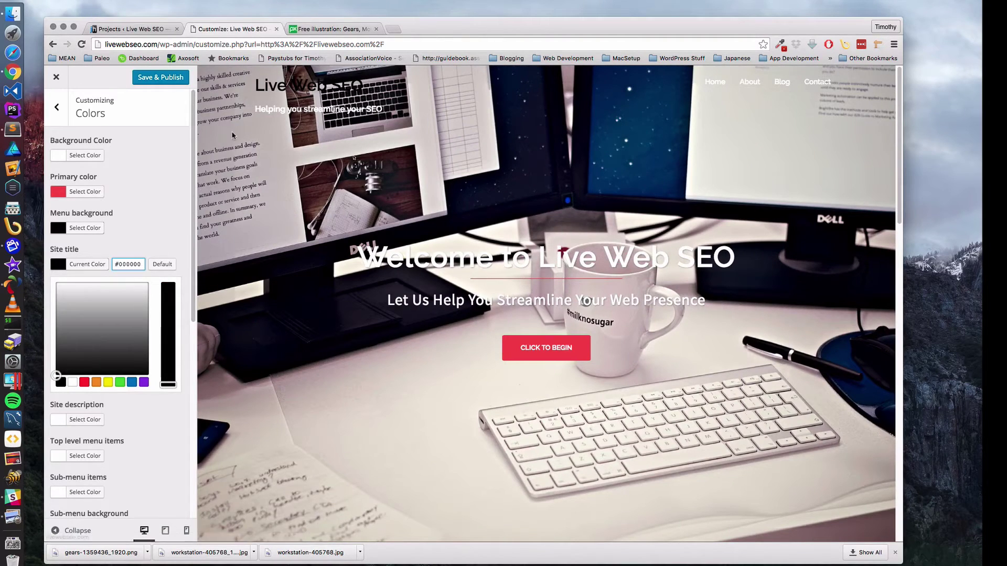
pyautogui.click(84, 383)
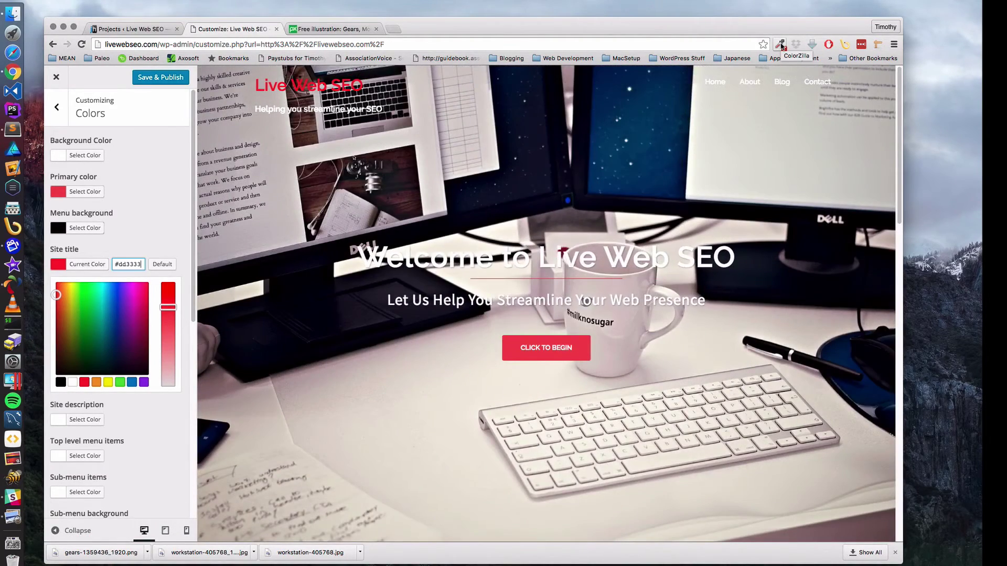
# - Sample the CLICK TO BEGIN button red with ColorZilla and set the site title to #d65050
pyautogui.click(781, 45)
pyautogui.click(742, 60)
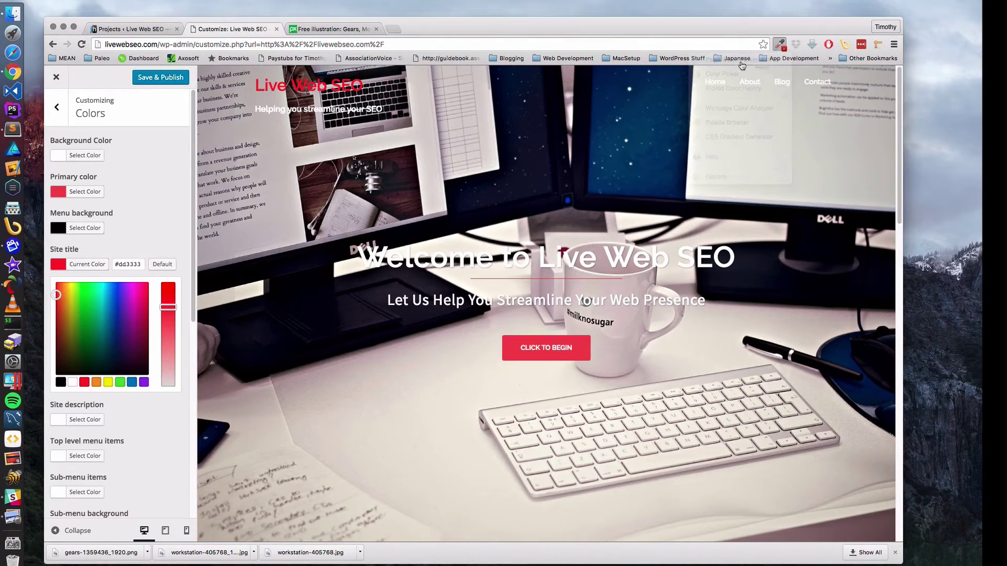
pyautogui.click(582, 343)
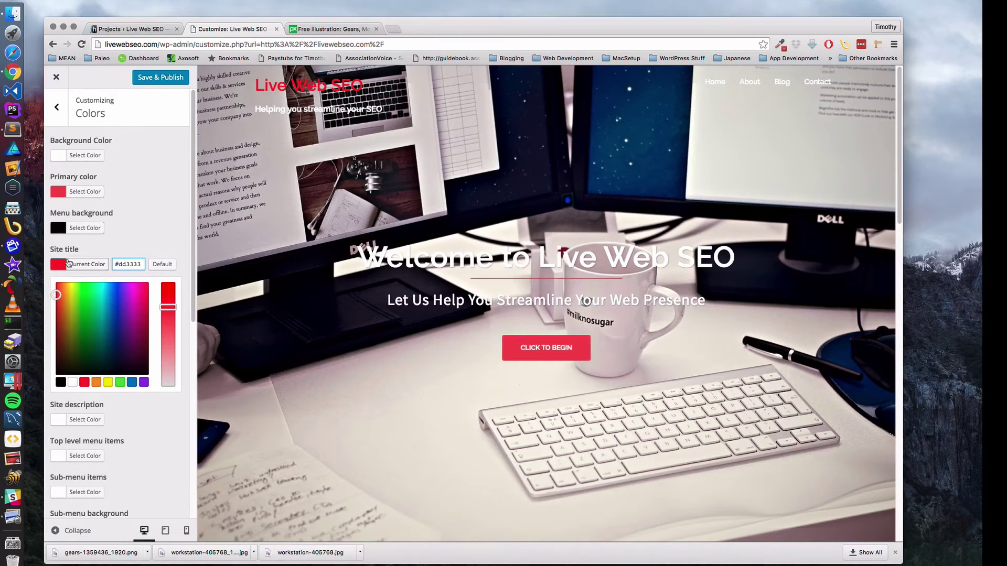
pyautogui.click(86, 265)
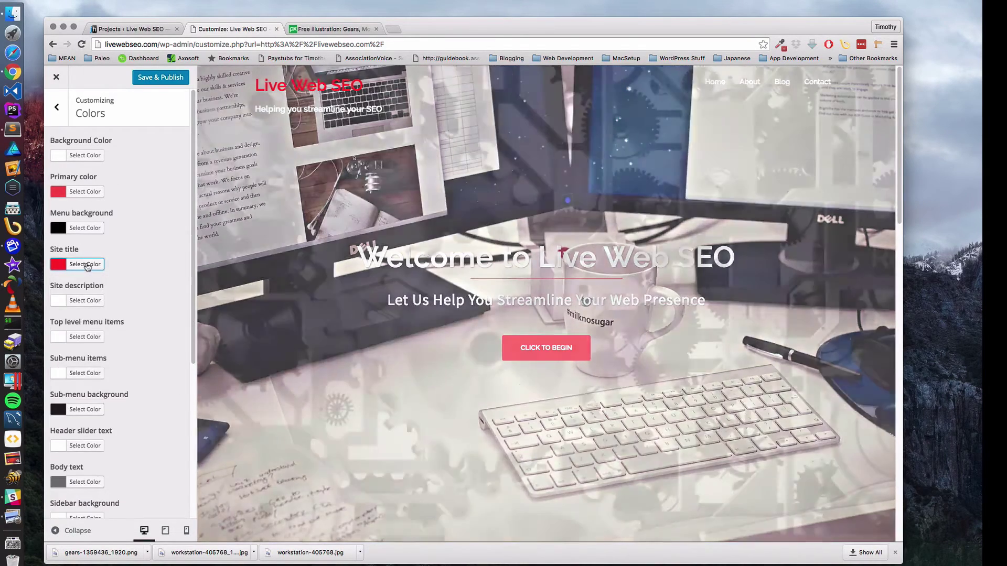
pyautogui.click(86, 265)
pyautogui.moveTo(142, 264); pyautogui.dragTo(93, 264)
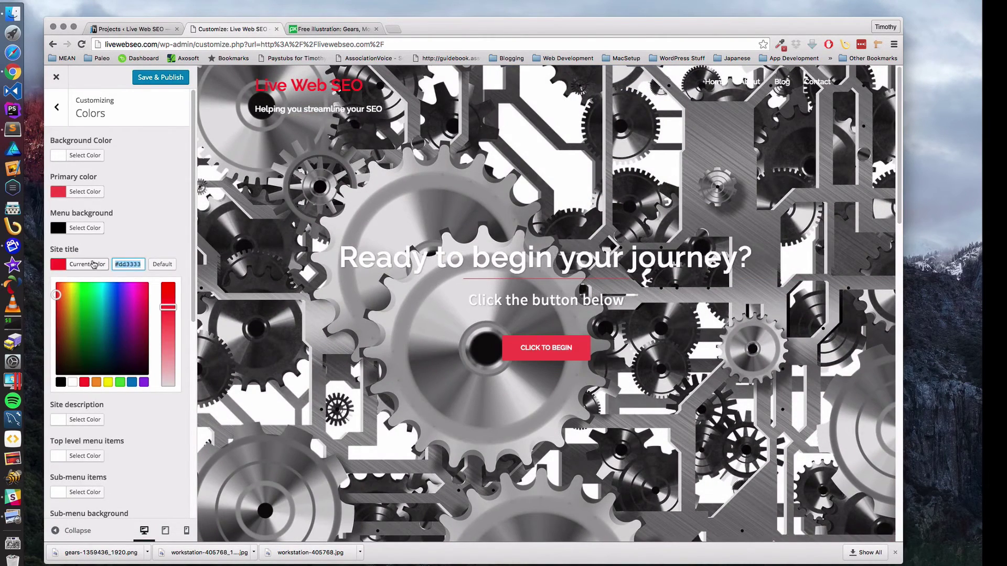
pyautogui.press('super+v')
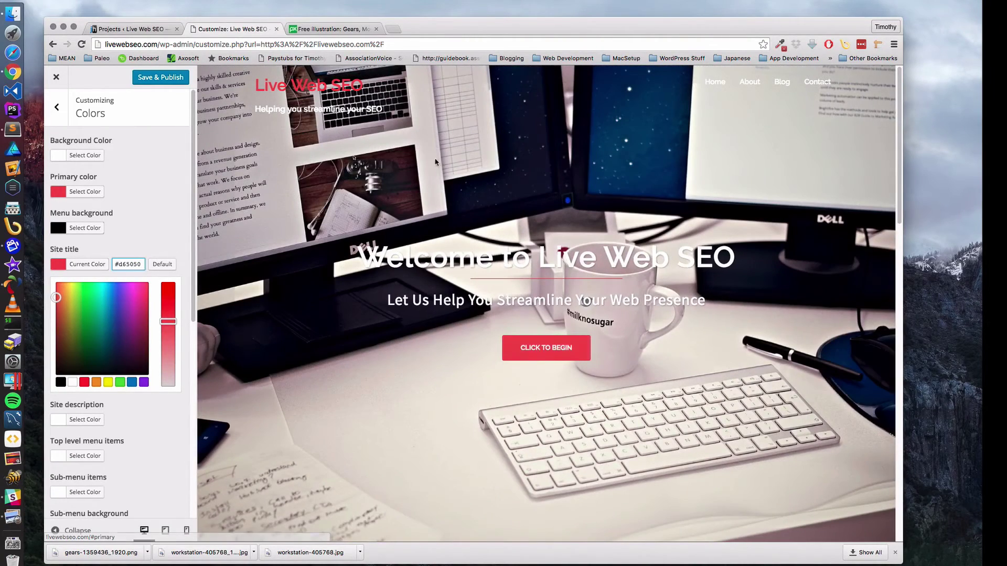
# - Set the site description colour to #d65050
pyautogui.click(163, 227)
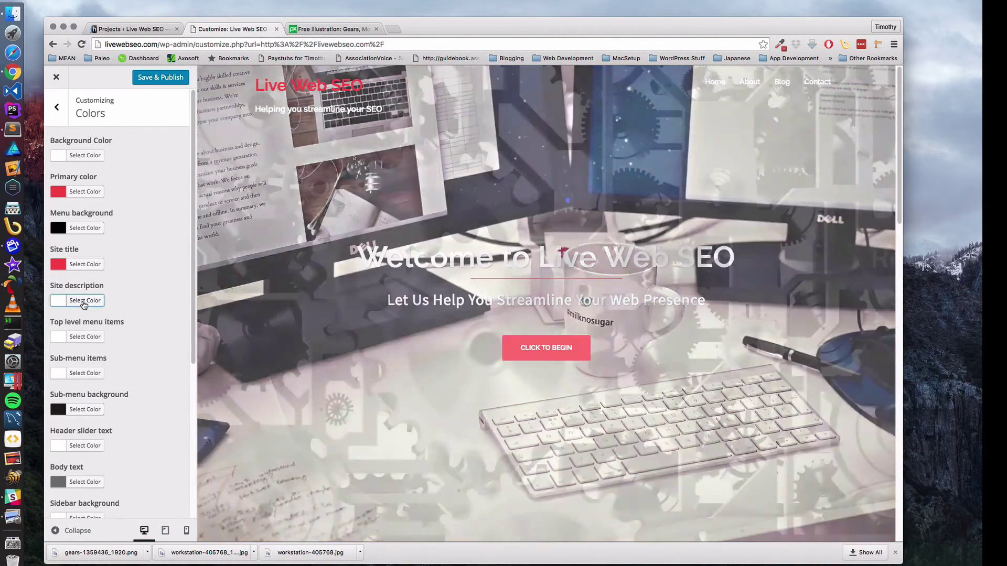
pyautogui.click(84, 301)
pyautogui.moveTo(136, 299); pyautogui.dragTo(96, 301)
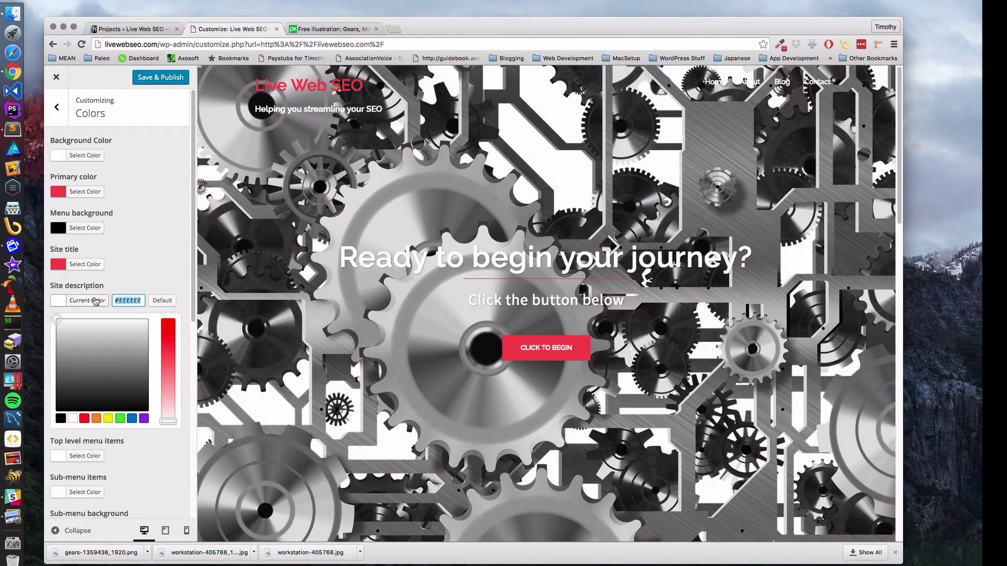
pyautogui.press('super+v')
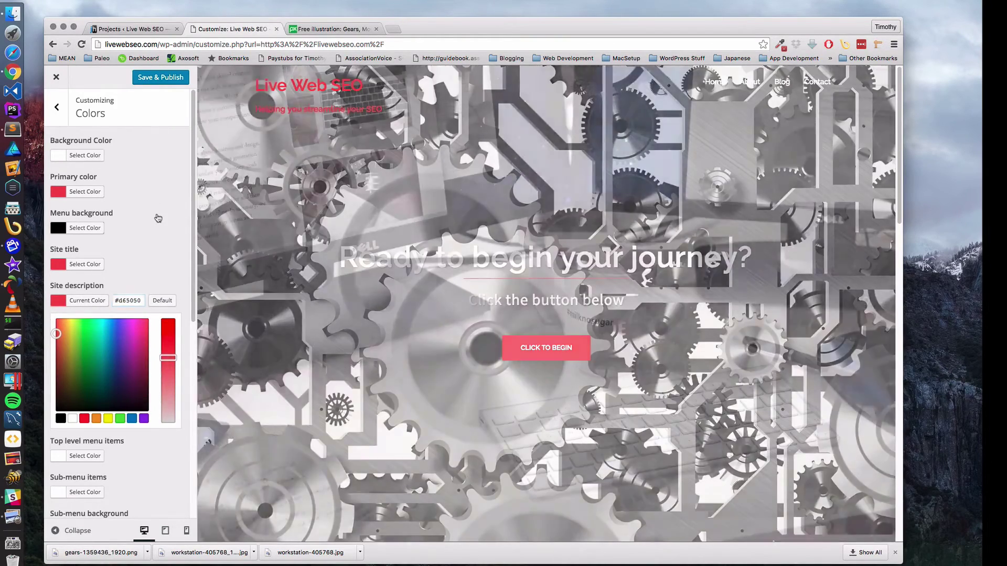
pyautogui.click(157, 218)
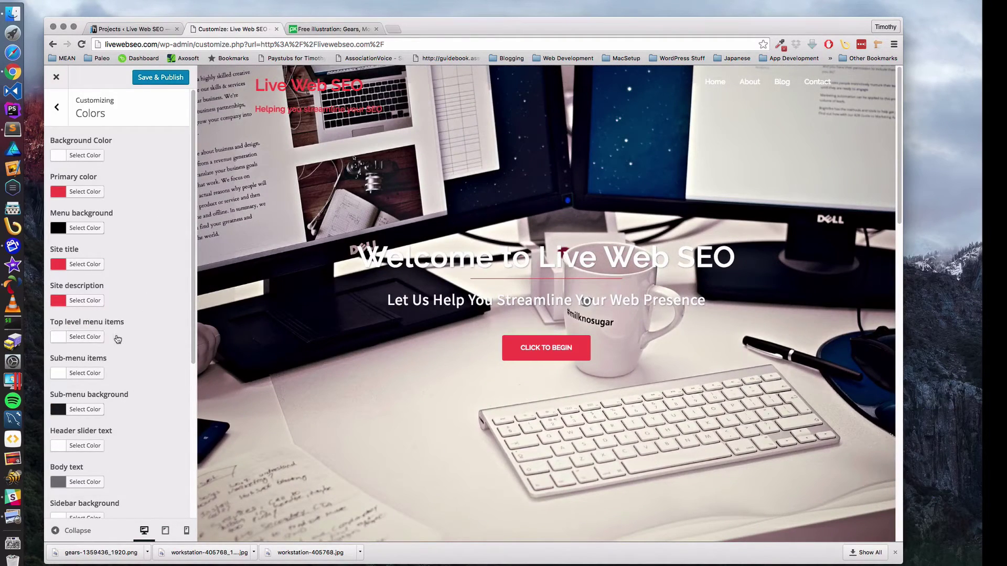
# - Replace the header slider text colour's hex value with #d65050
pyautogui.scroll(-5, 84, 367)
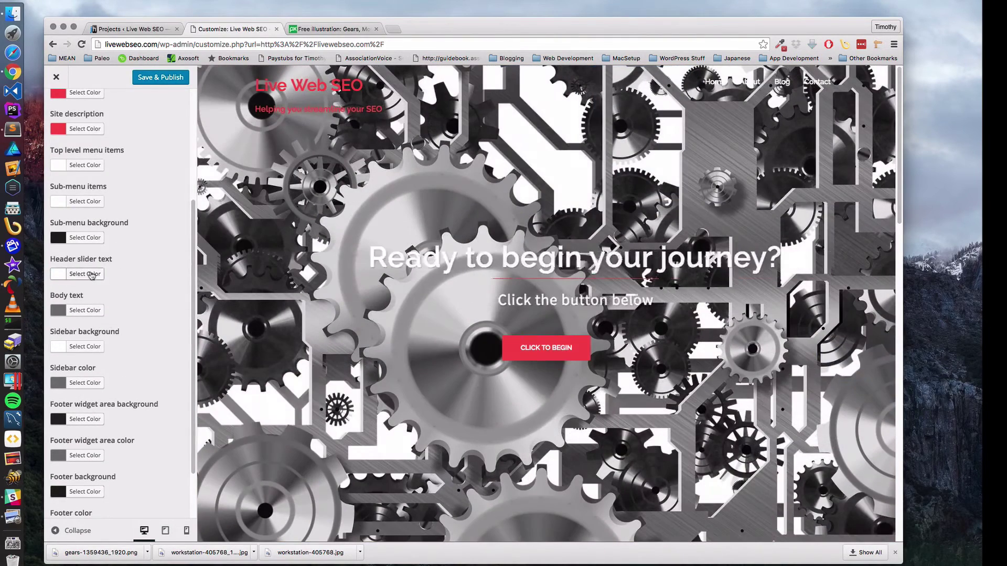
pyautogui.click(87, 274)
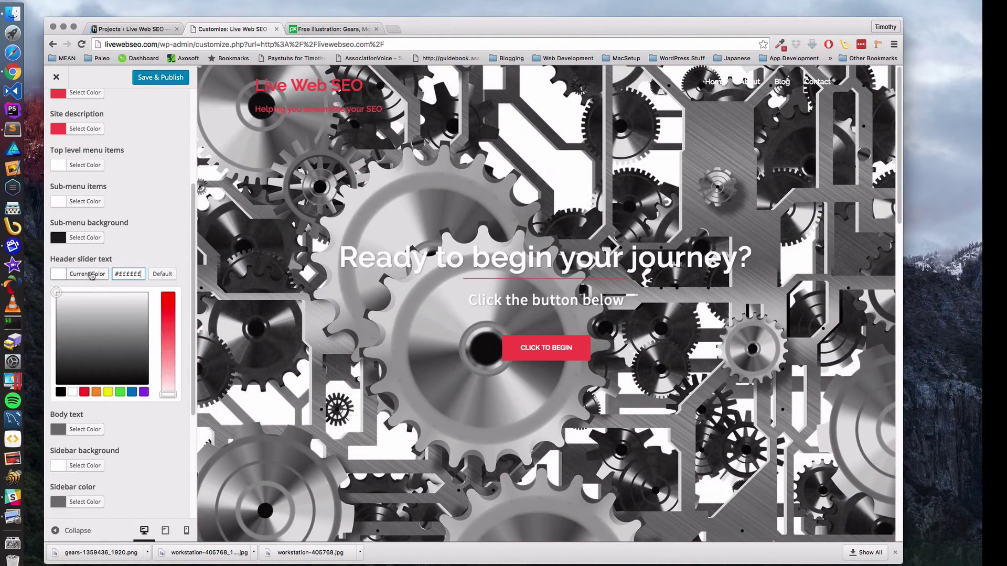
pyautogui.click(144, 373)
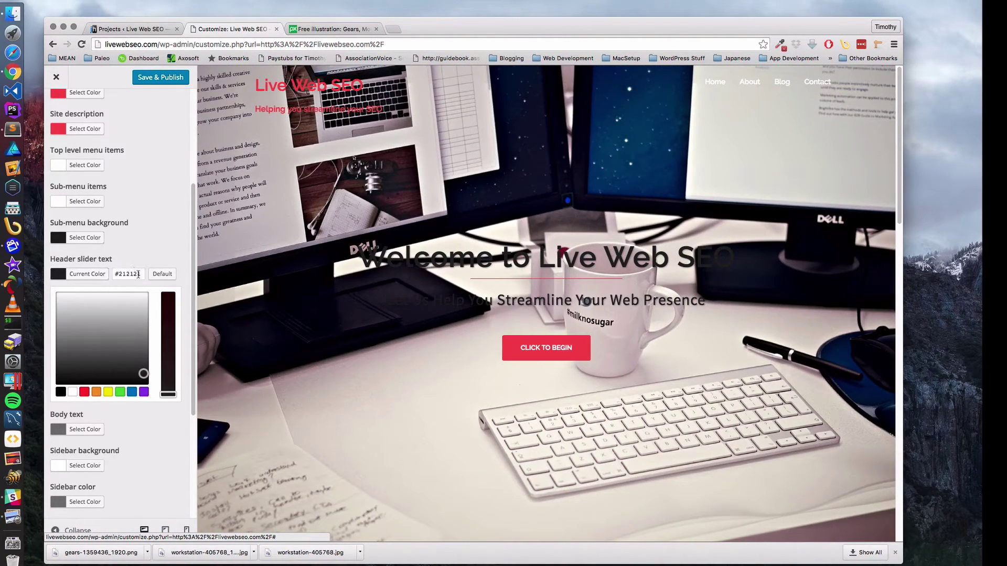
pyautogui.moveTo(141, 273); pyautogui.dragTo(135, 273)
pyautogui.tripleClick(135, 273)
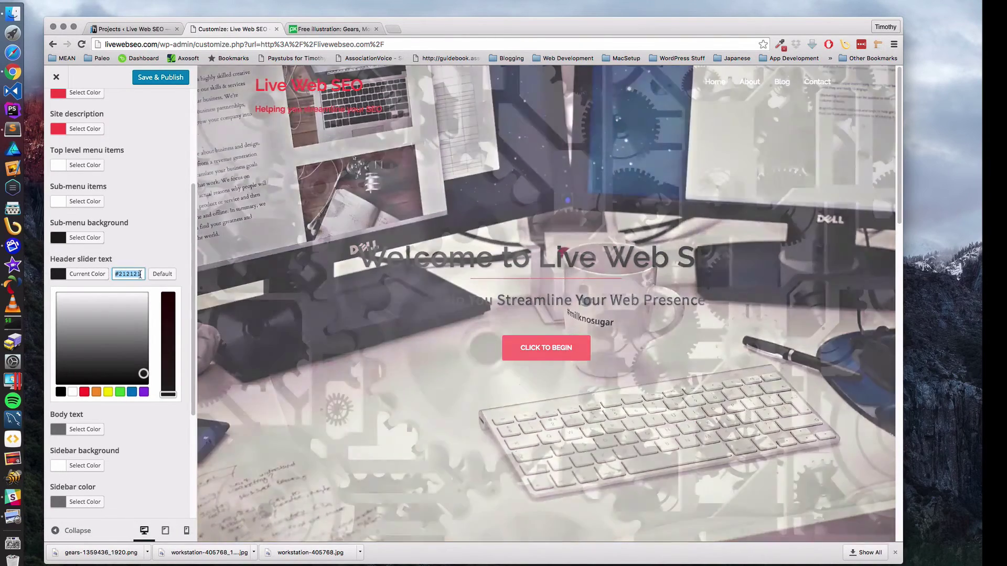
pyautogui.write('#d65010')
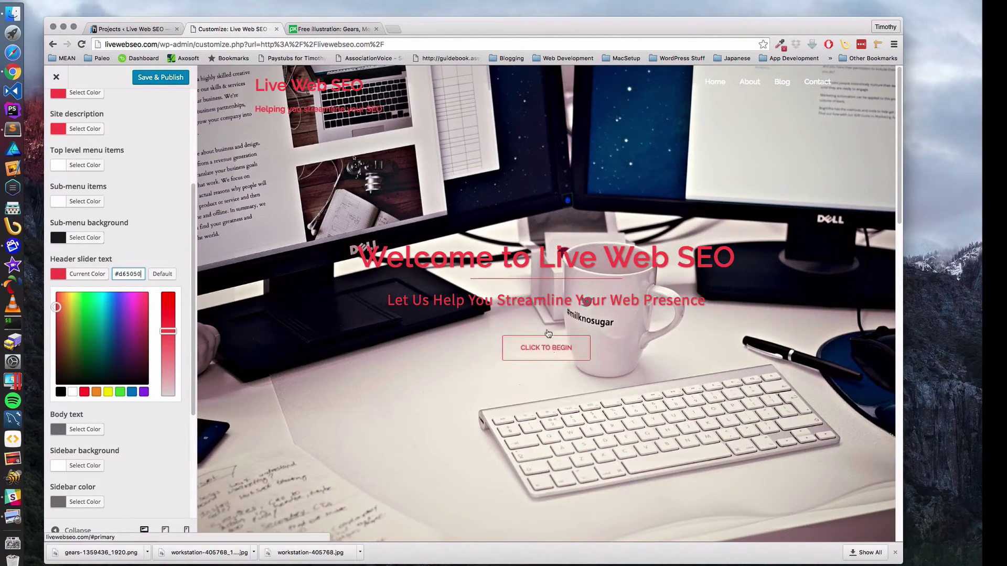
pyautogui.click(173, 220)
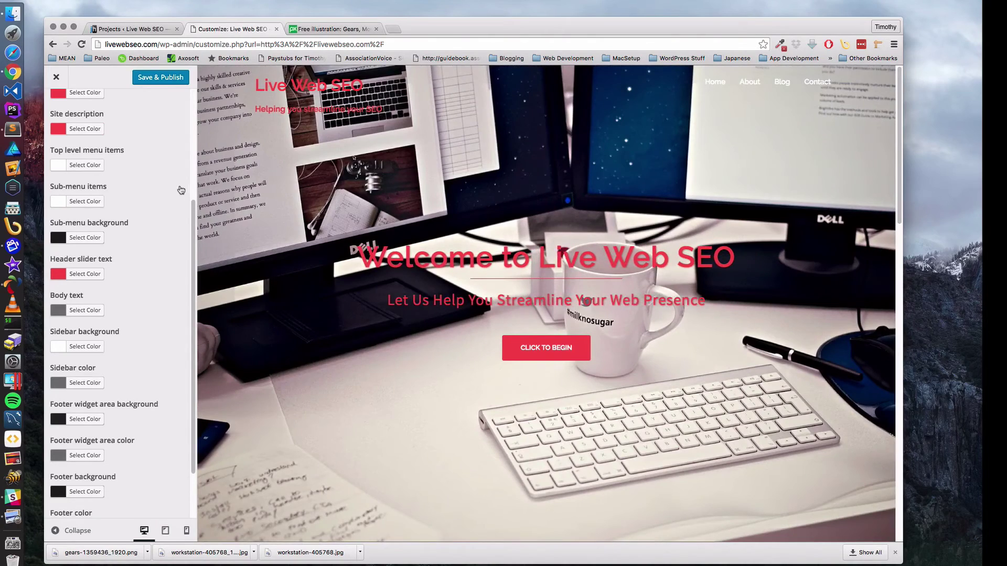
# - Publish the red header slider text colour, then close and reopen the Customizer from the admin bar
pyautogui.scroll(3, 177, 250)
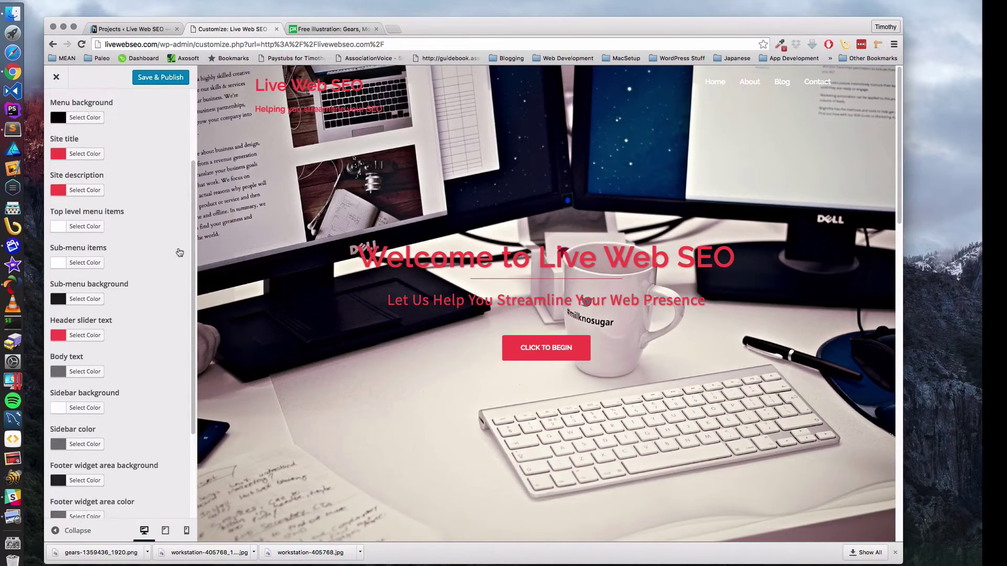
pyautogui.scroll(-5, 177, 251)
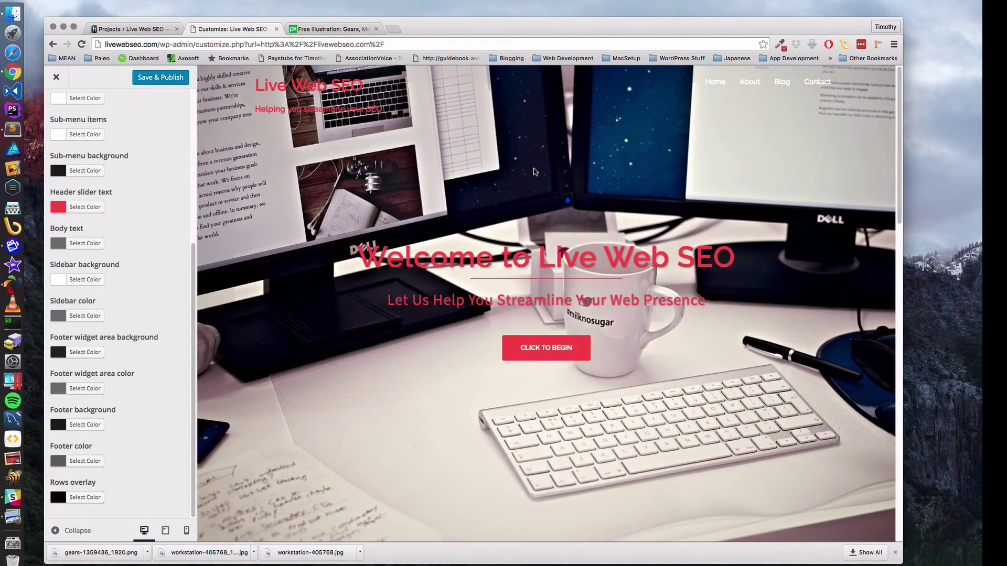
pyautogui.click(161, 79)
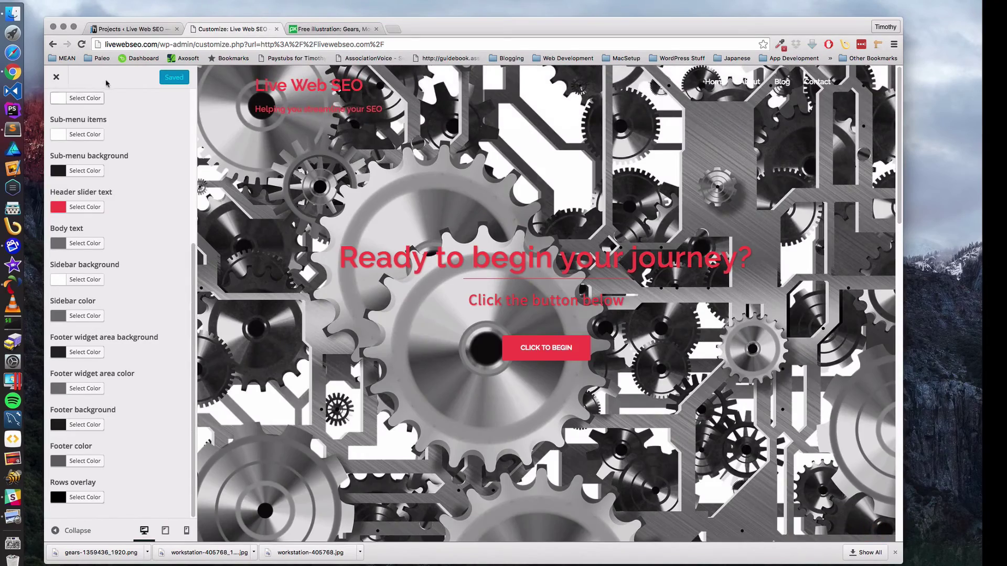
pyautogui.click(67, 82)
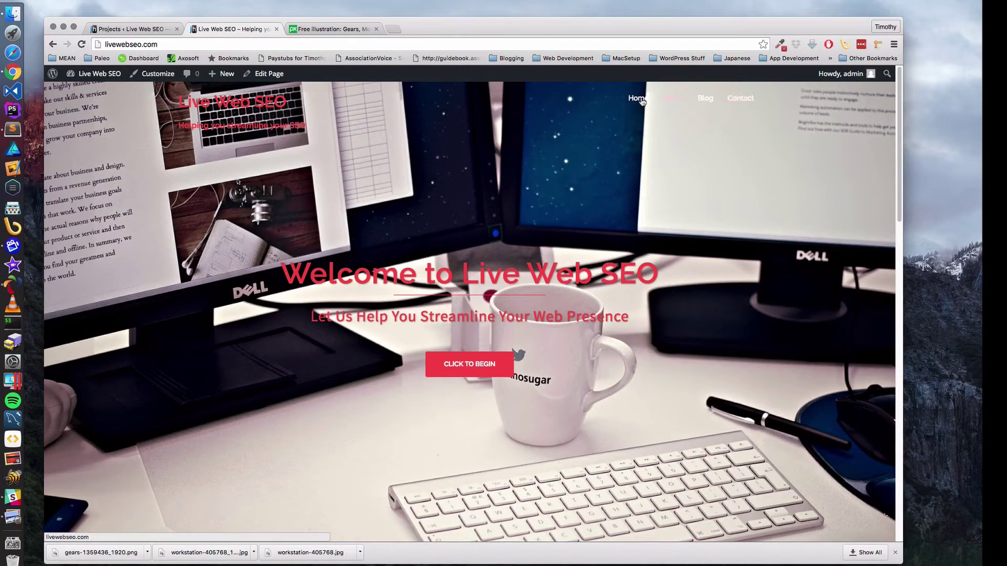
pyautogui.click(365, 88)
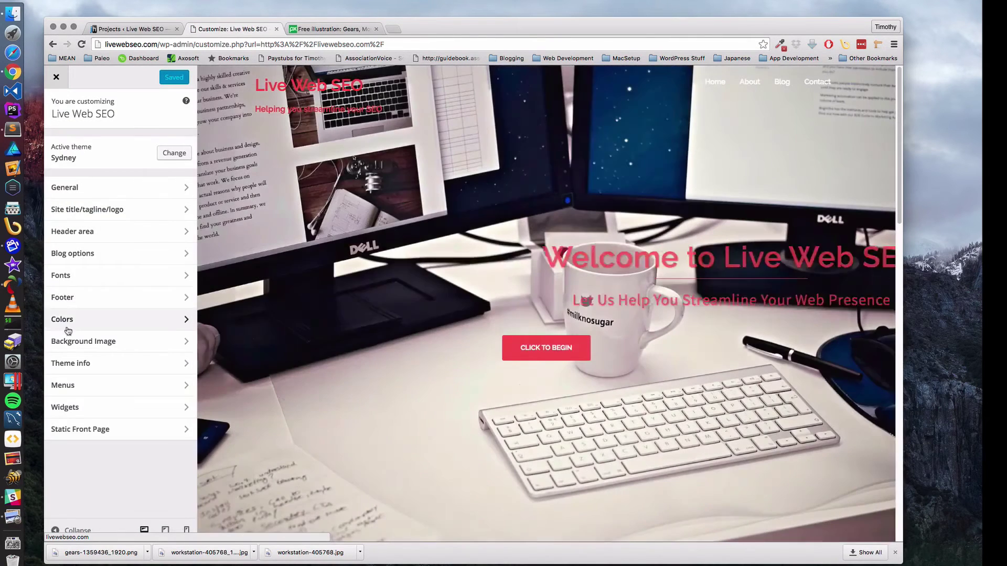
# - Make the top-level menu items #d65050 red, publish, and return to the live site
pyautogui.click(67, 321)
pyautogui.scroll(-5, 139, 386)
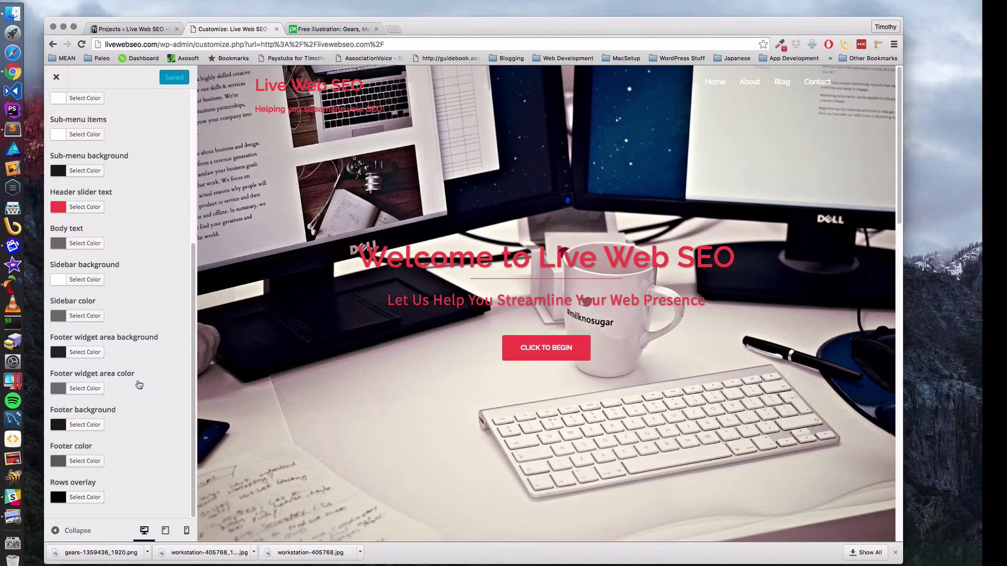
pyautogui.scroll(5, 92, 351)
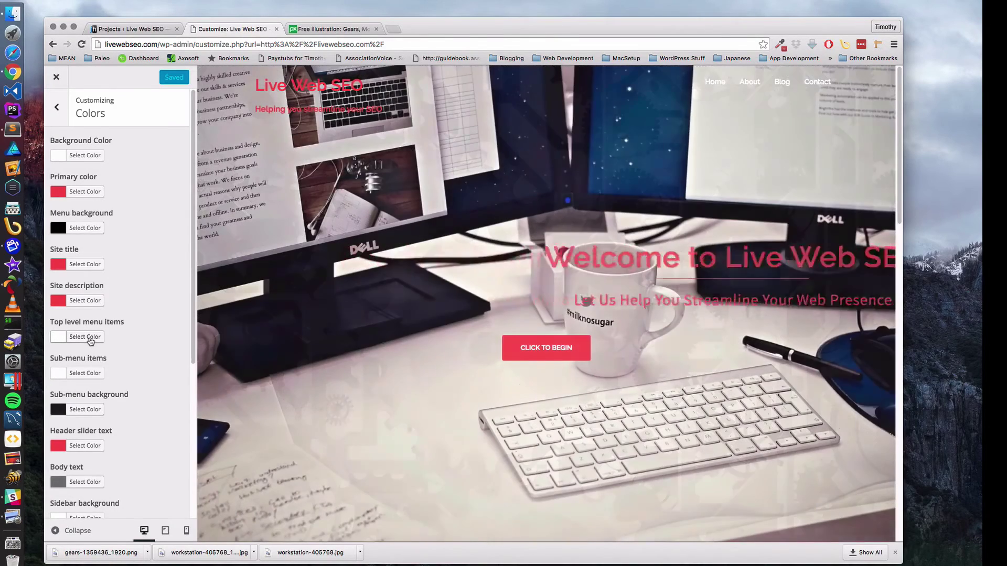
pyautogui.click(85, 337)
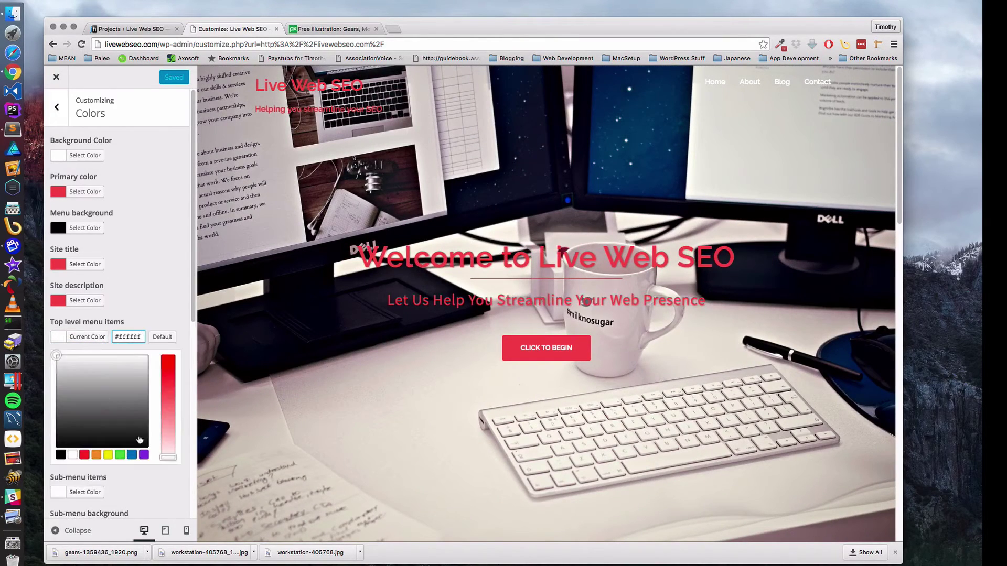
pyautogui.click(143, 439)
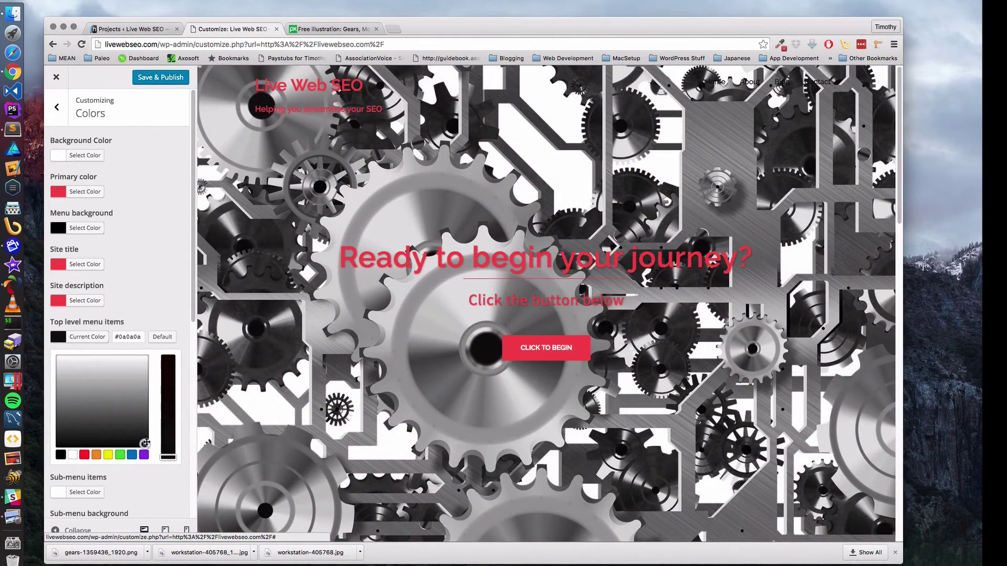
pyautogui.moveTo(144, 439); pyautogui.dragTo(118, 419)
pyautogui.doubleClick(139, 337)
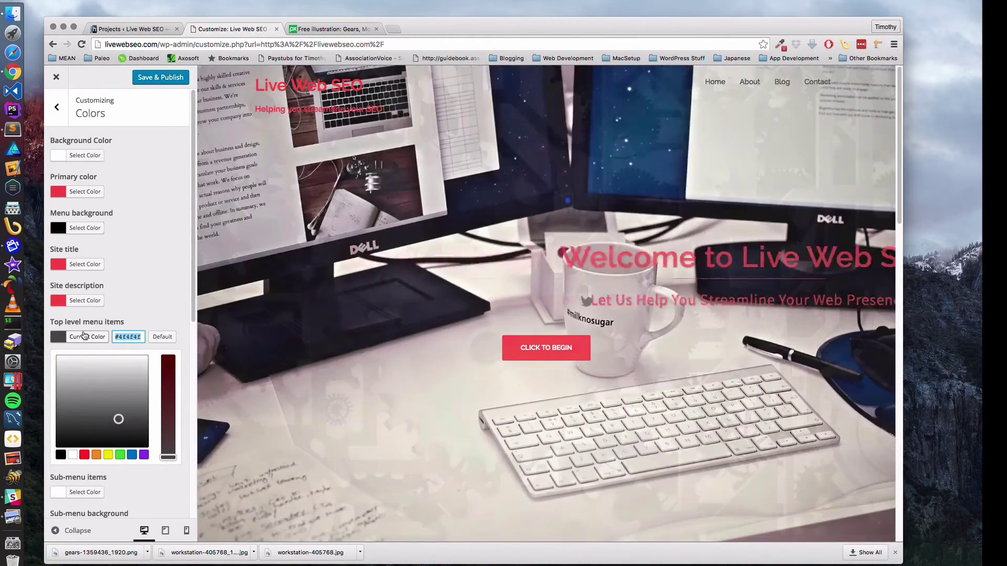
pyautogui.write('#d65050')
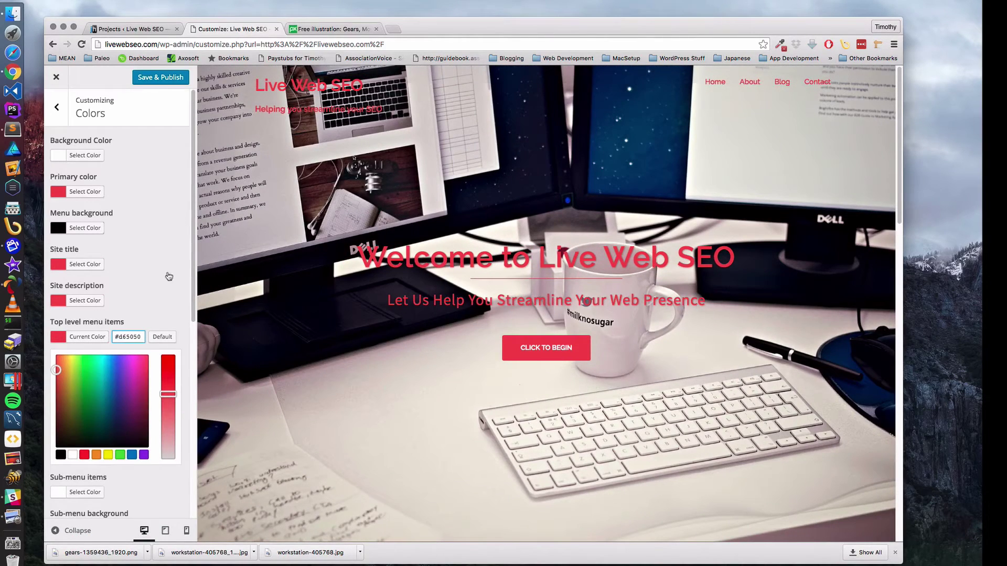
pyautogui.click(172, 84)
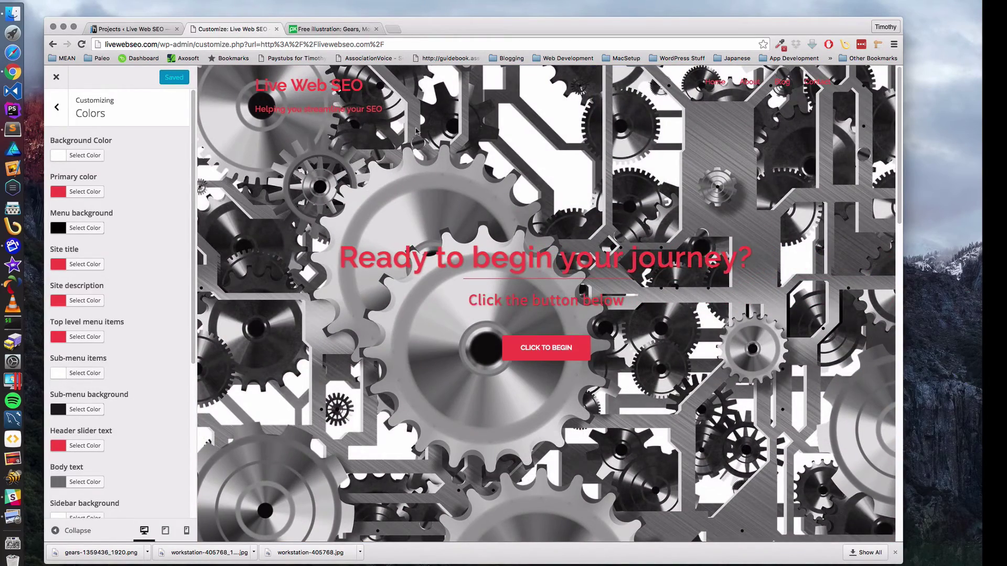
pyautogui.click(56, 77)
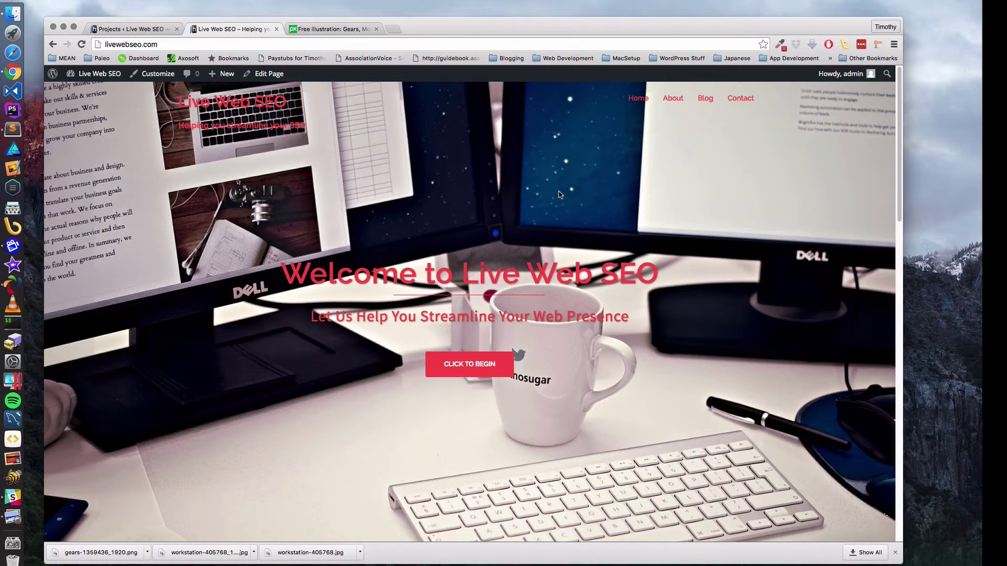
# - Scroll the live front page to check the red menu and headline, then launch AMPPS
pyautogui.scroll(-3, 559, 194)
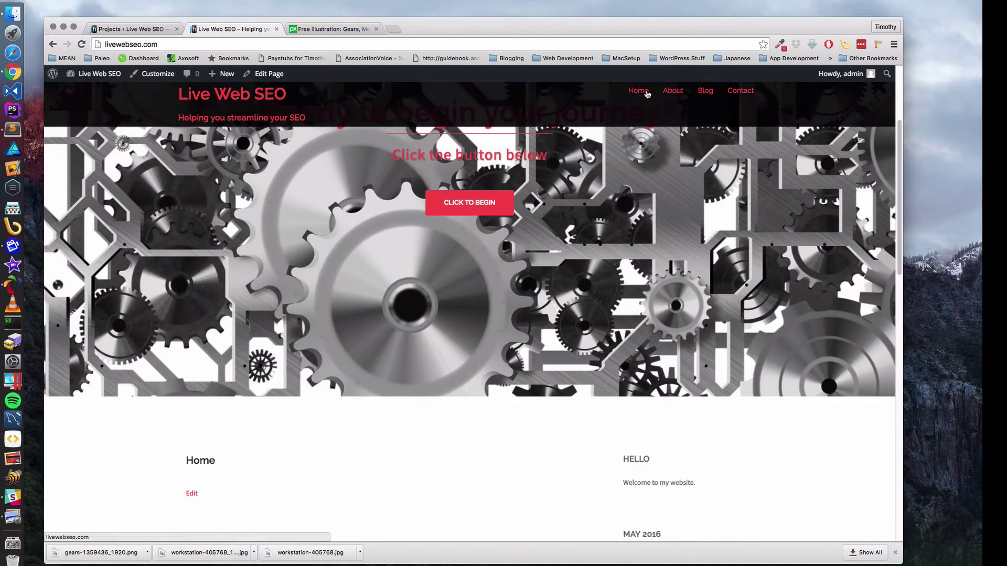
pyautogui.scroll(3, 583, 197)
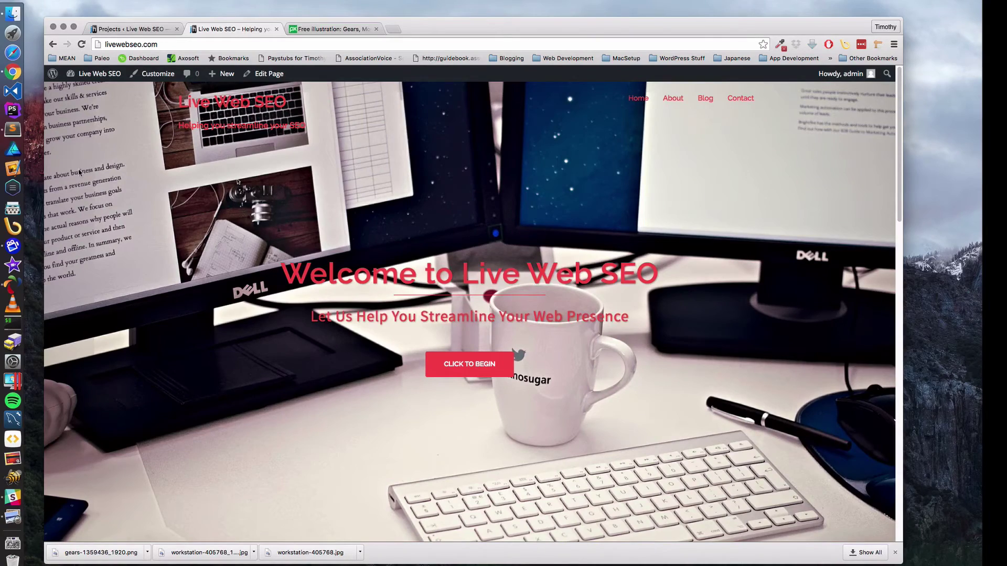
pyautogui.scroll(-10, 394, 222)
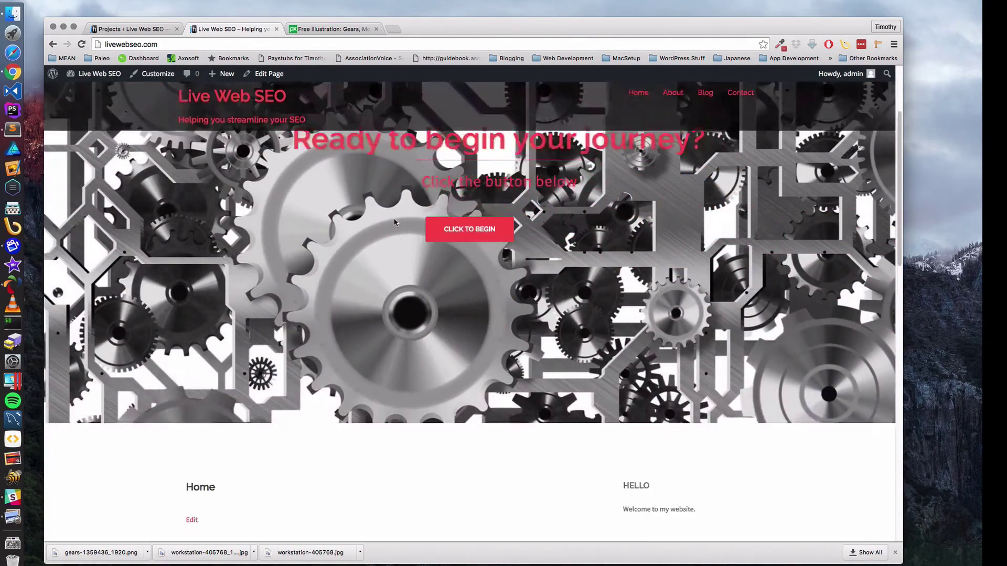
pyautogui.scroll(10, 394, 222)
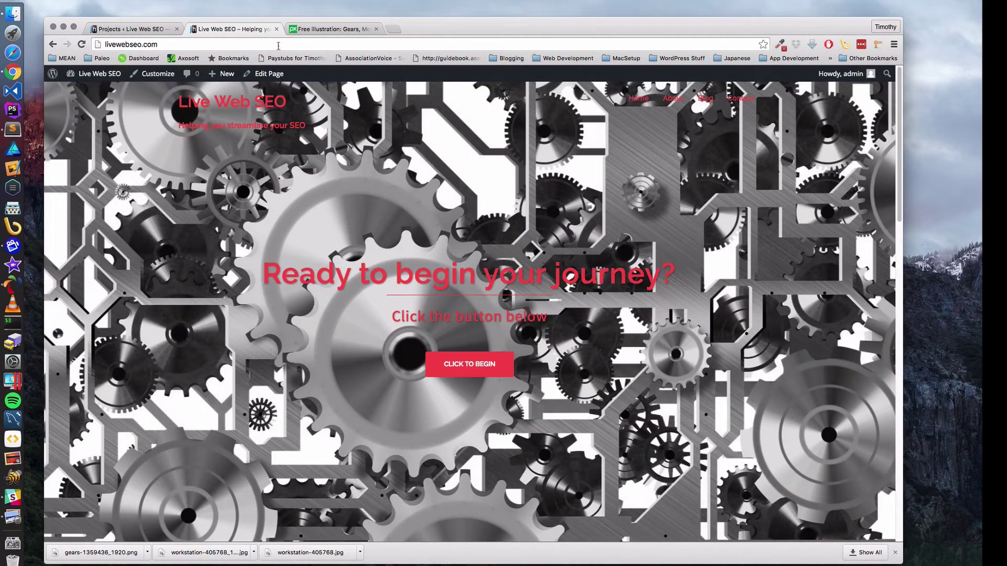
pyautogui.click(174, 43)
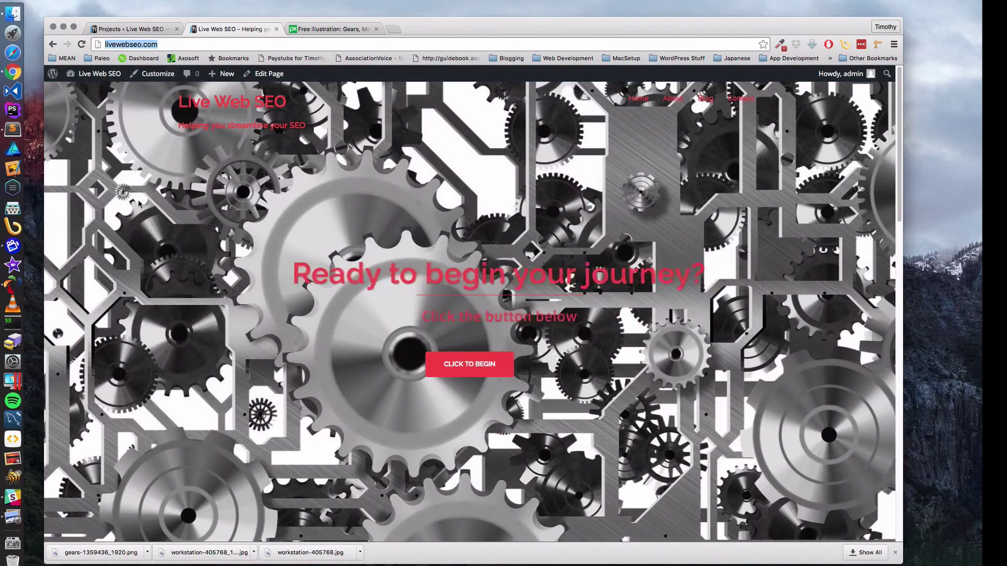
pyautogui.click(14, 285)
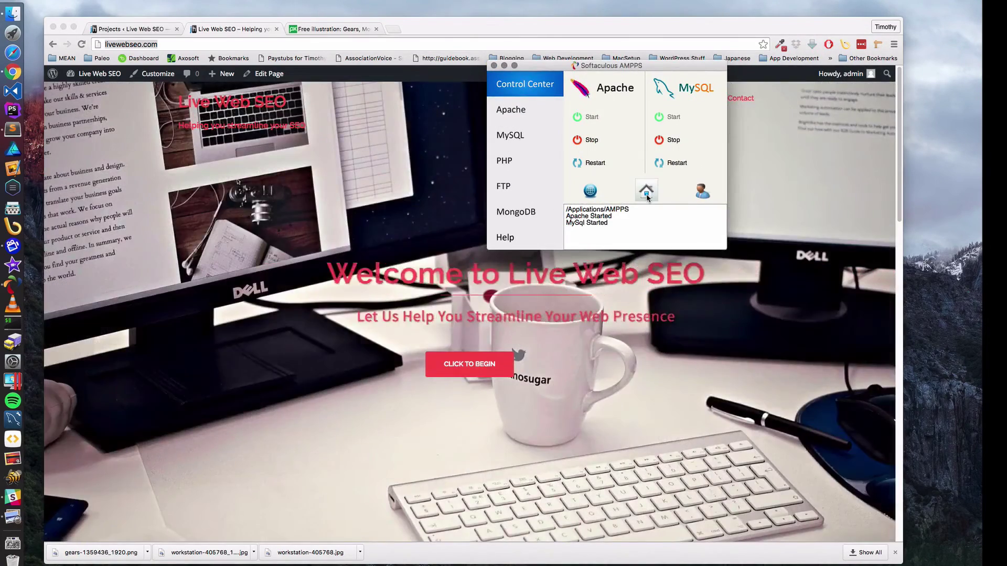
# - Open the dev.denvercoder.com WordPress installation from the AMPPS web dashboard
pyautogui.click(646, 194)
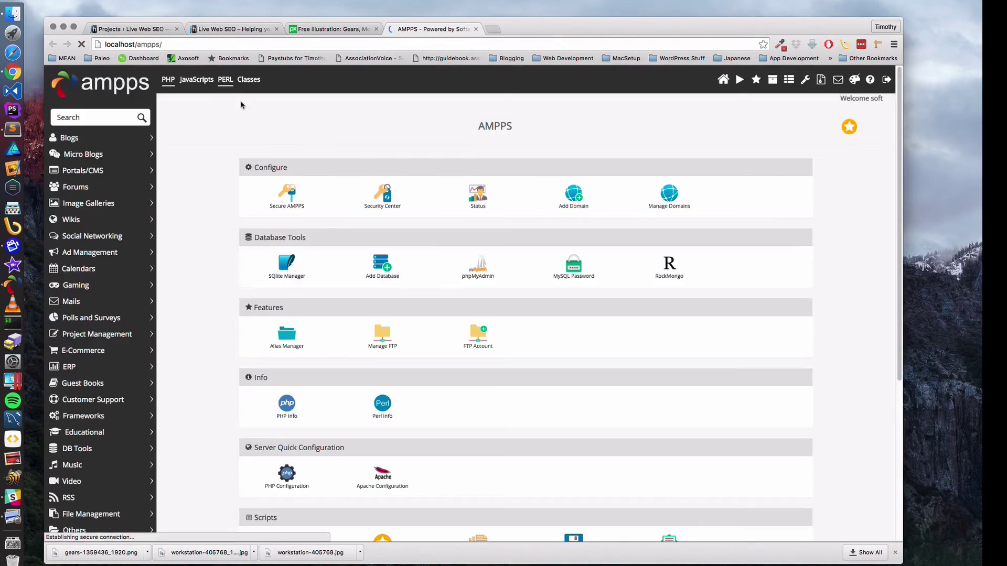
pyautogui.click(79, 143)
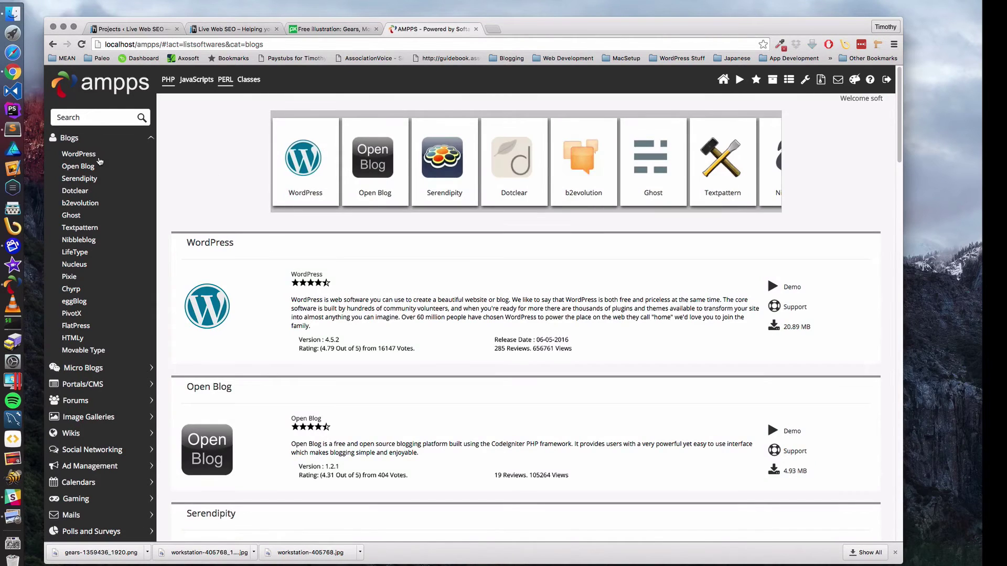
pyautogui.click(91, 154)
pyautogui.scroll(-5, 398, 250)
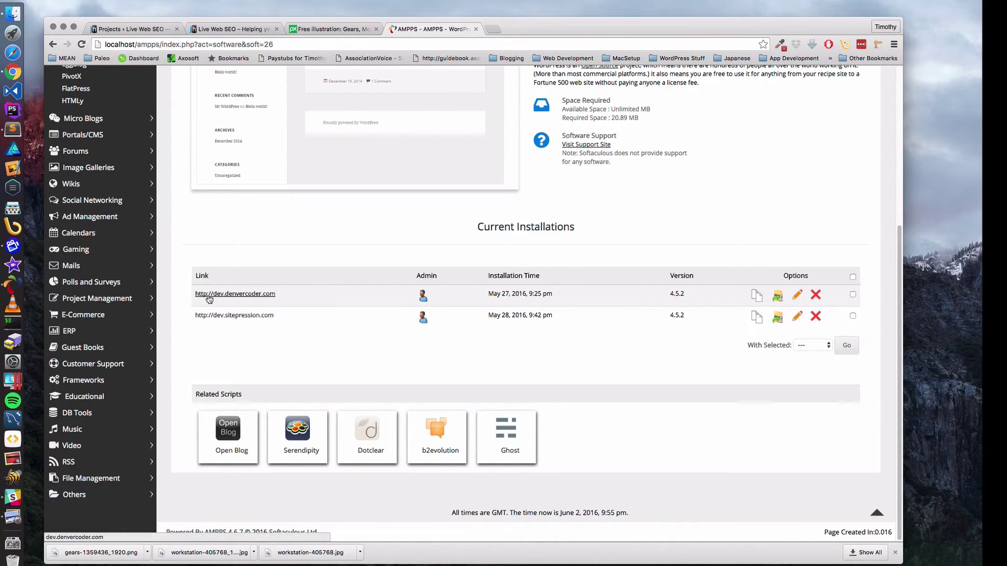
pyautogui.click(226, 296)
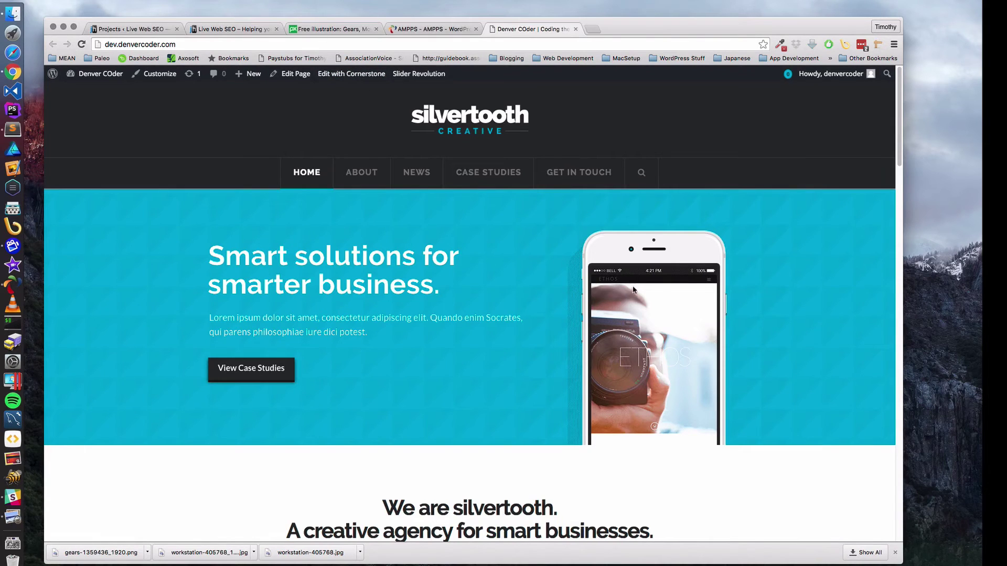
# - Scroll through the Denver COder site, close it, and bring back the Live Web SEO tab
pyautogui.scroll(-15, 519, 342)
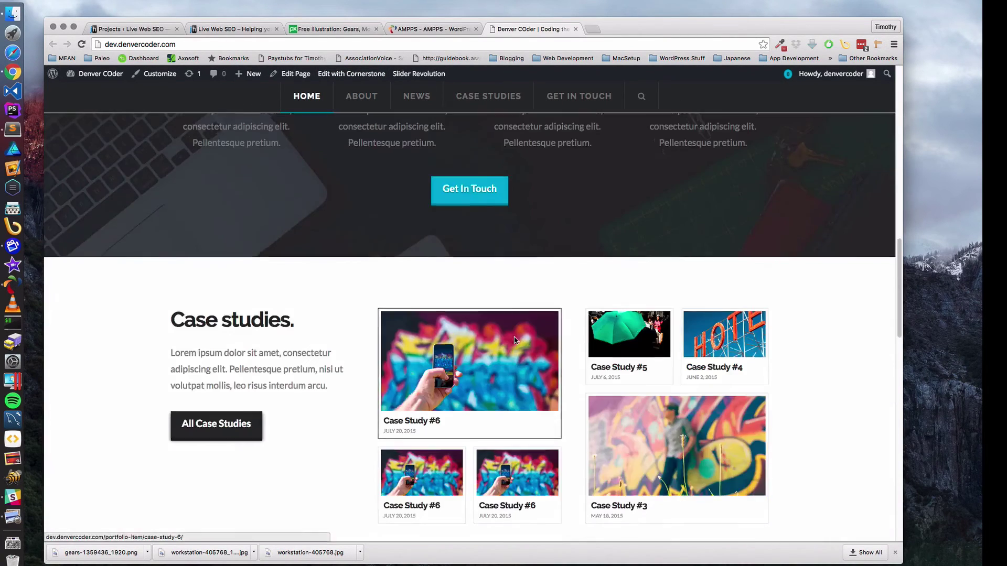
pyautogui.scroll(-5, 514, 340)
pyautogui.scroll(20, 514, 340)
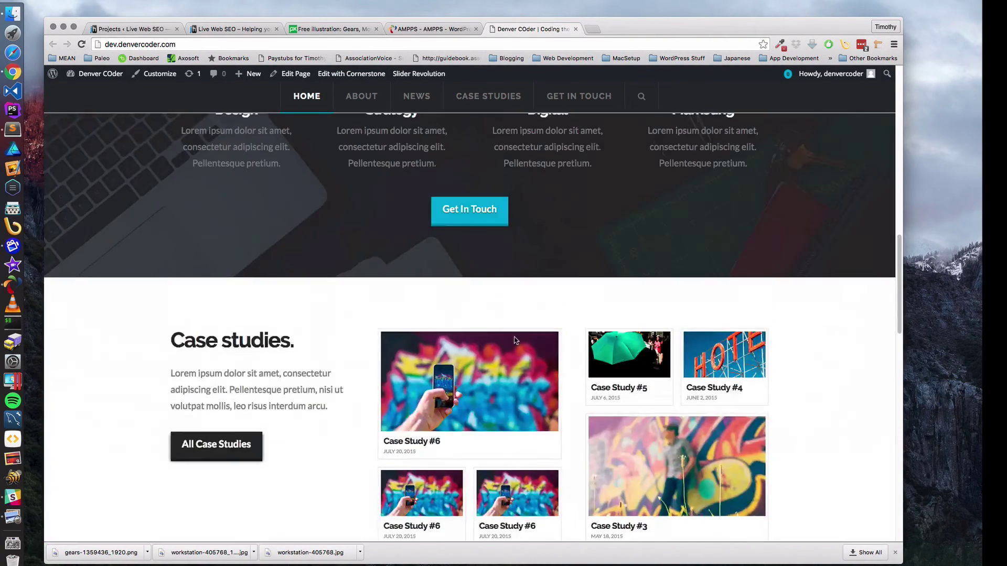
pyautogui.scroll(3, 514, 340)
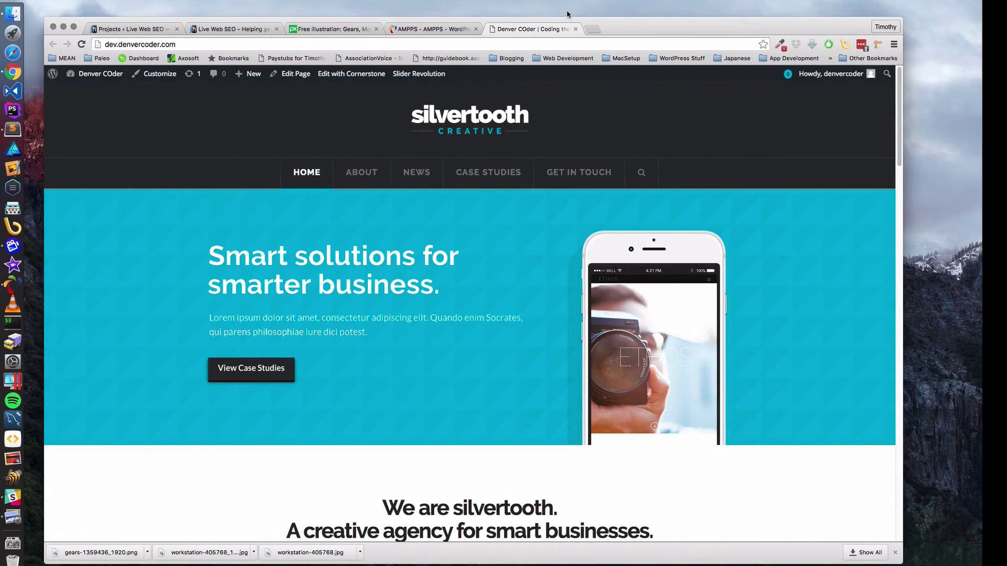
pyautogui.click(576, 28)
pyautogui.click(236, 29)
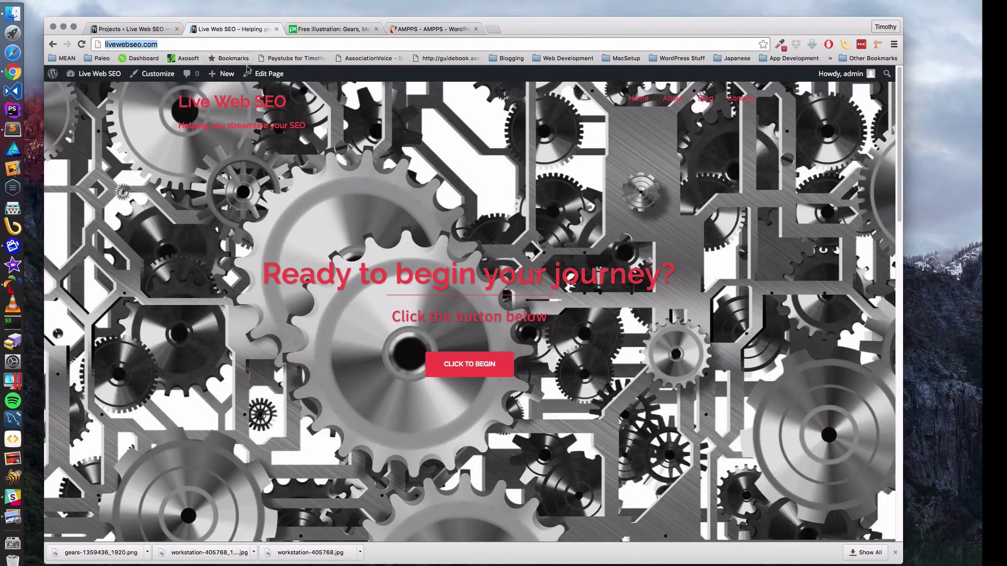
# - Reload the Live Web SEO home page twice, scroll through it, then open the admin Projects list
pyautogui.press('Return')
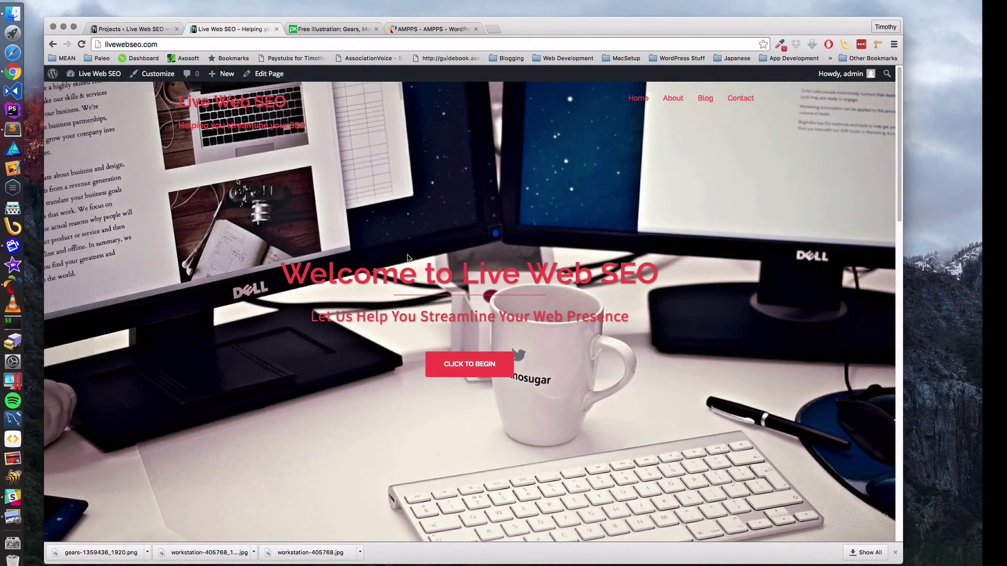
pyautogui.scroll(-15, 407, 257)
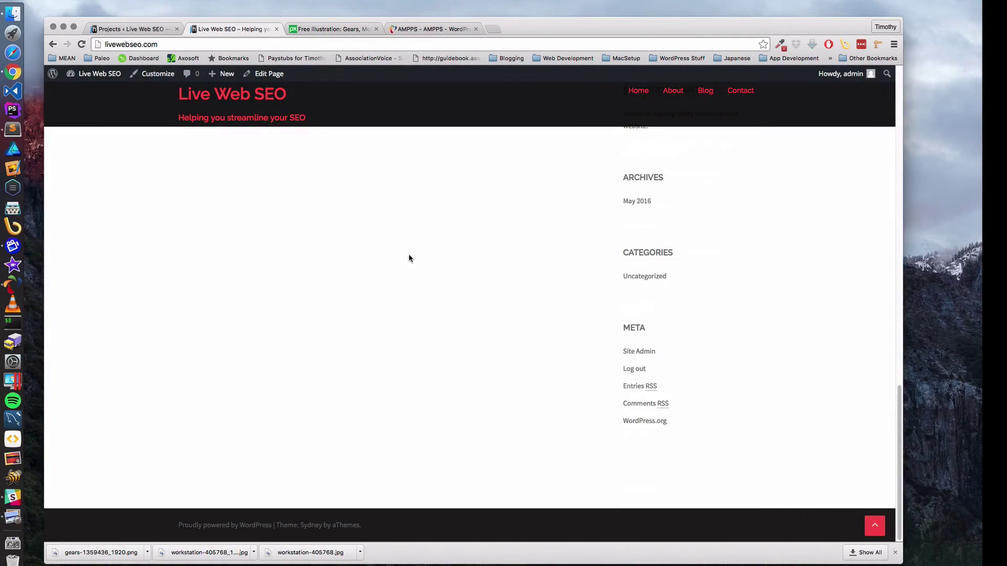
pyautogui.press('Return')
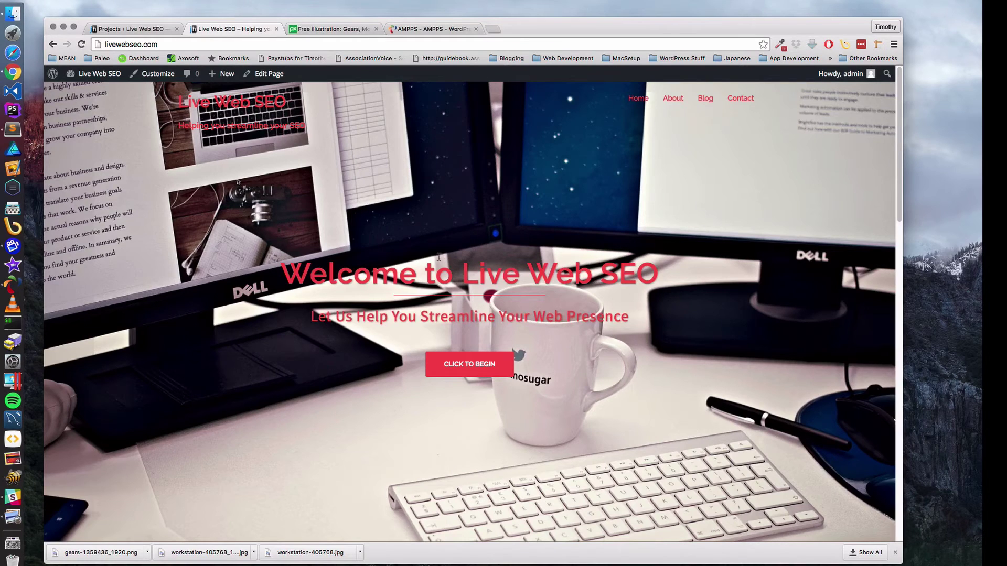
pyautogui.scroll(-15, 439, 257)
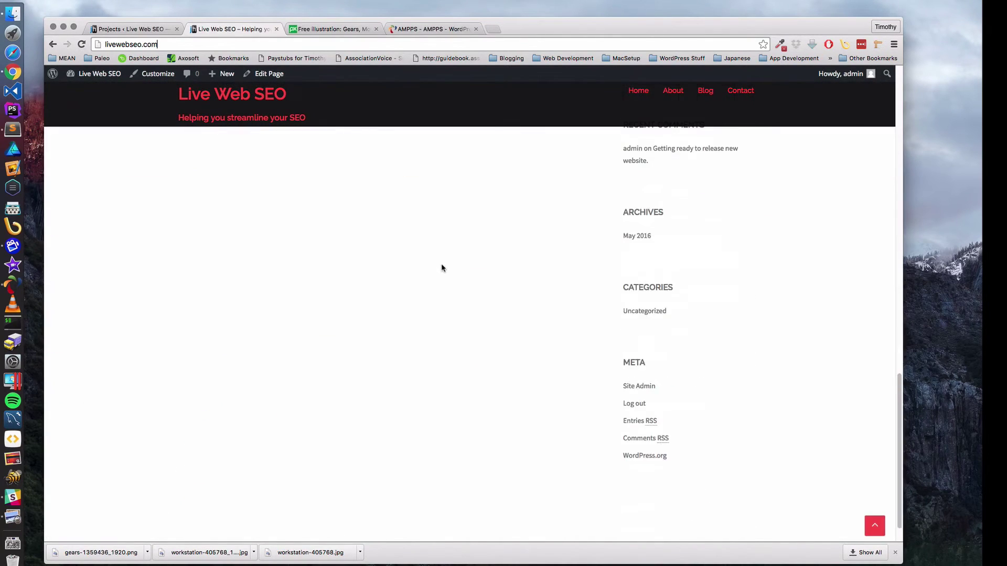
pyautogui.scroll(15, 442, 265)
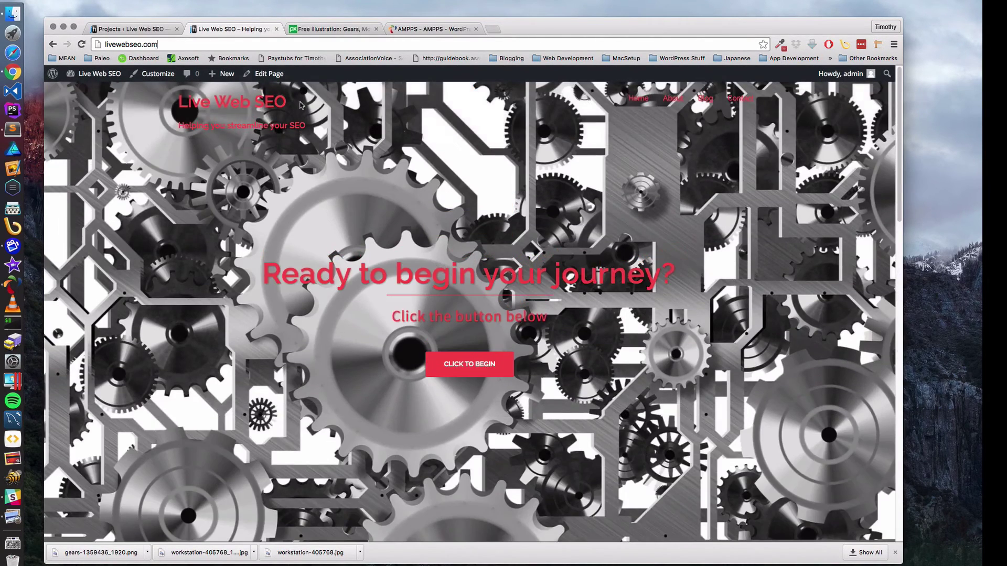
pyautogui.click(155, 30)
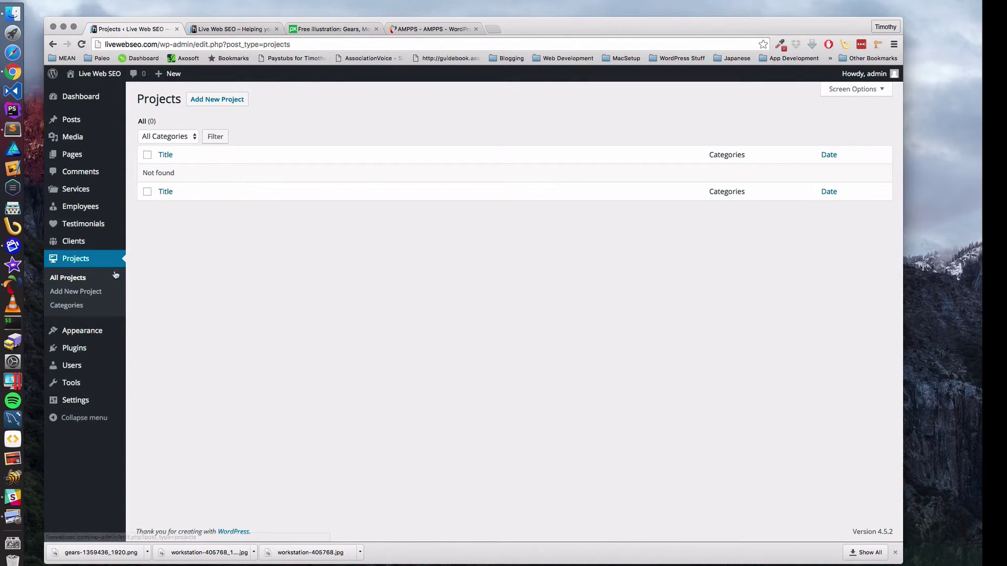
# - Under Plugins > Add New, search for 'Under COnstruction' and scroll the 152 results
pyautogui.click(79, 355)
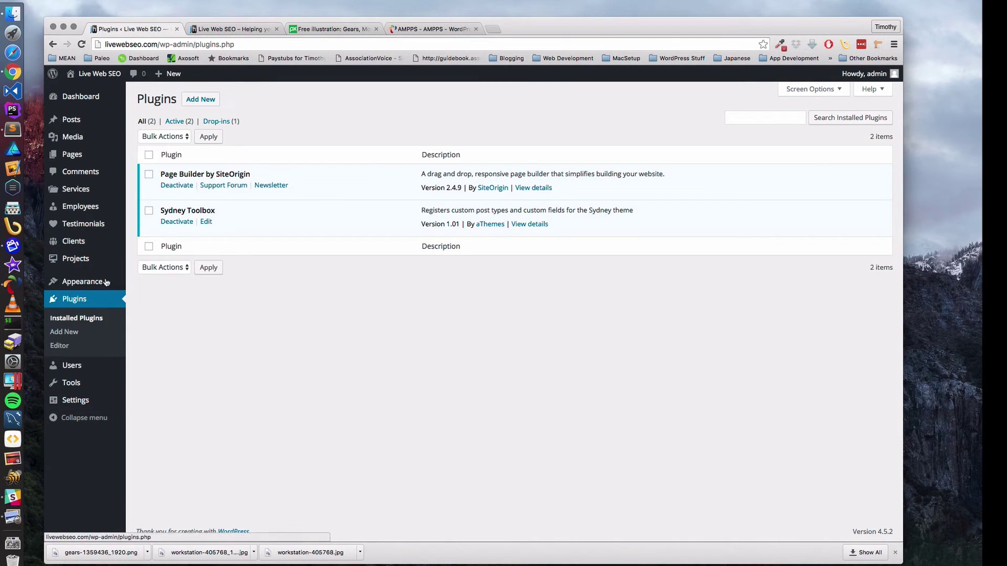
pyautogui.click(207, 100)
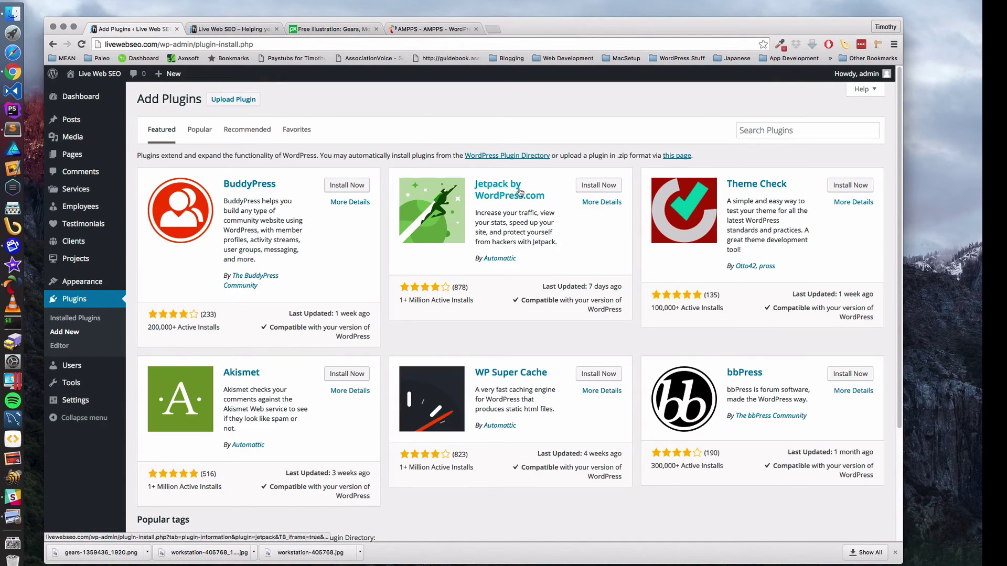
pyautogui.click(750, 127)
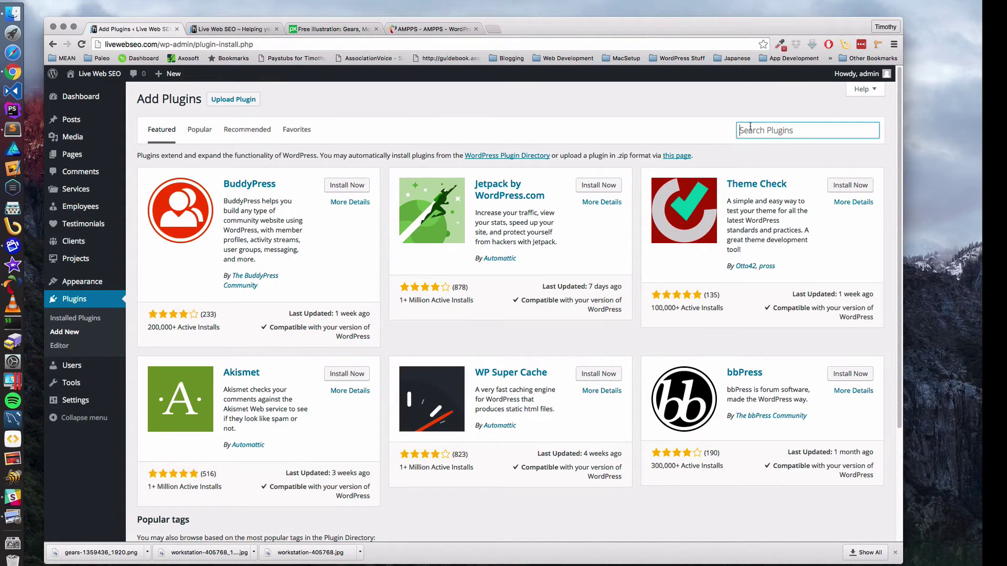
pyautogui.write('Under COnstructions')
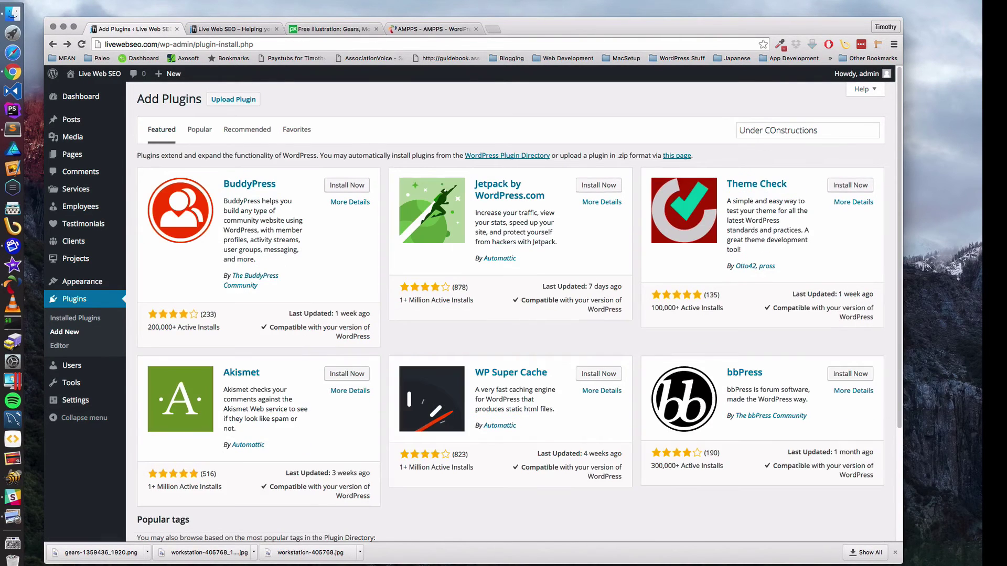
pyautogui.click(821, 130)
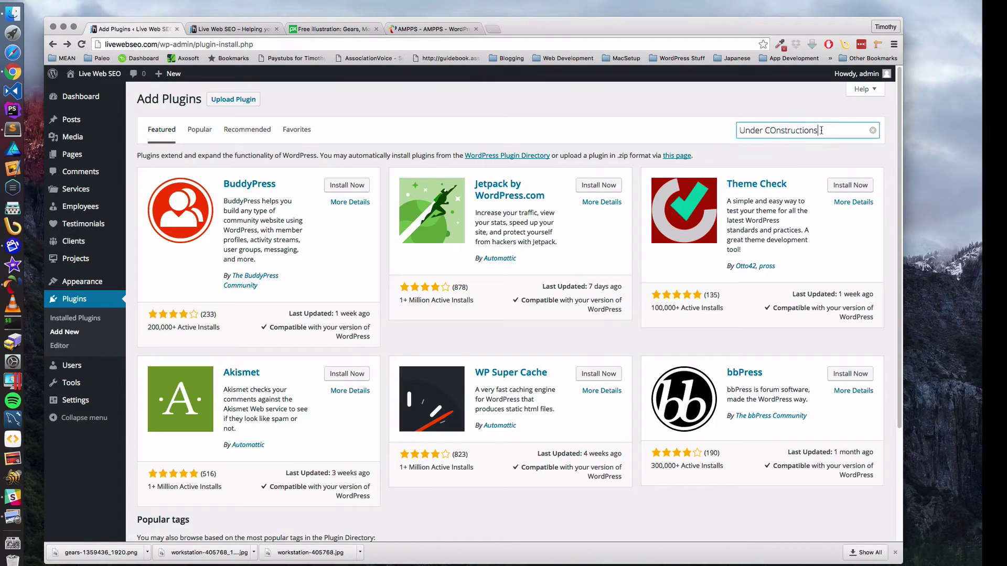
pyautogui.press('BackSpace')
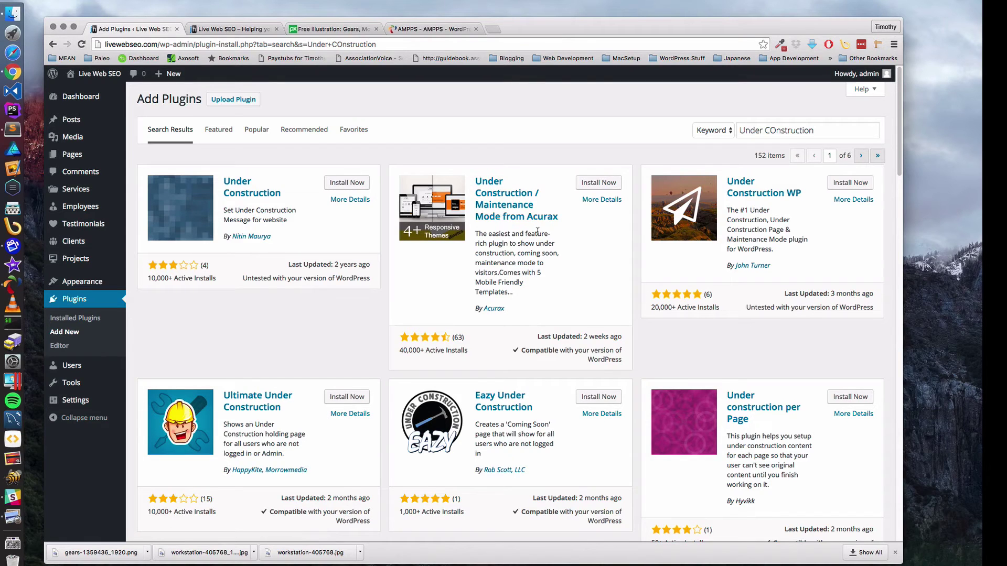
pyautogui.scroll(-5, 283, 290)
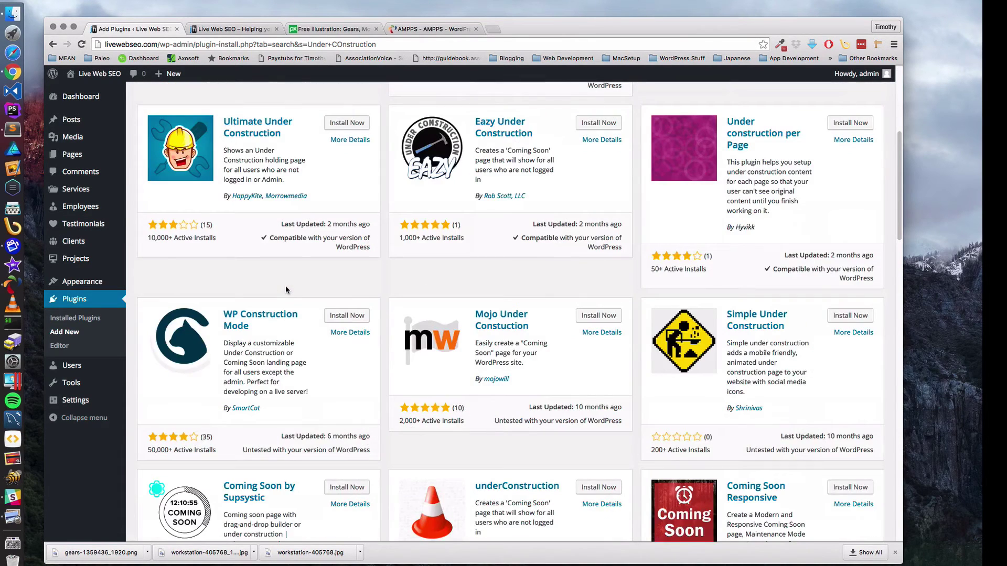
pyautogui.scroll(-5, 287, 290)
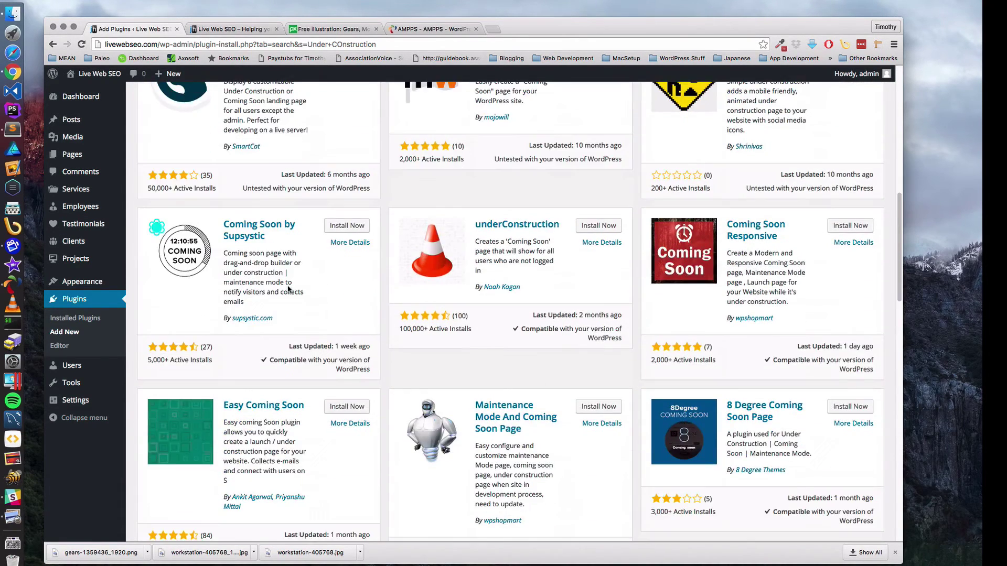
pyautogui.scroll(-3, 288, 285)
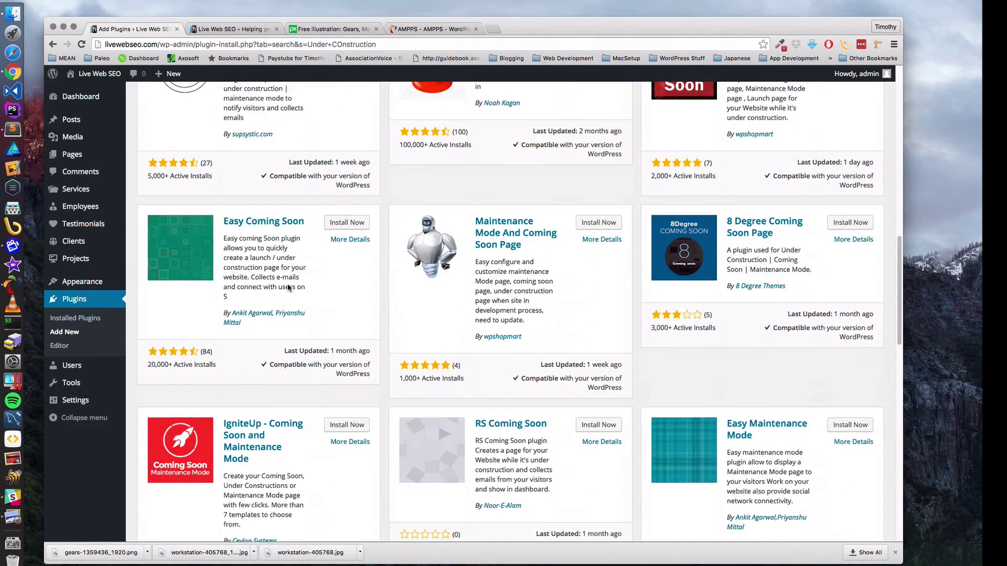
pyautogui.scroll(15, 288, 284)
pyautogui.moveTo(828, 132); pyautogui.dragTo(711, 132)
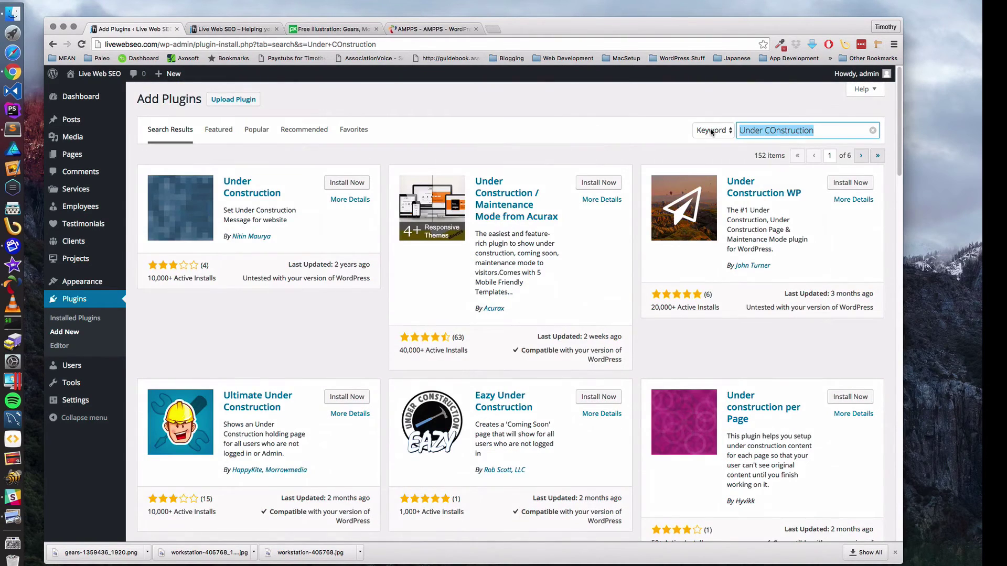
# - Search plugins for 'Coming Soon Page' and install SeedProd's Coming Soon Page & Maintenance Mode plugin
pyautogui.write('Coming')
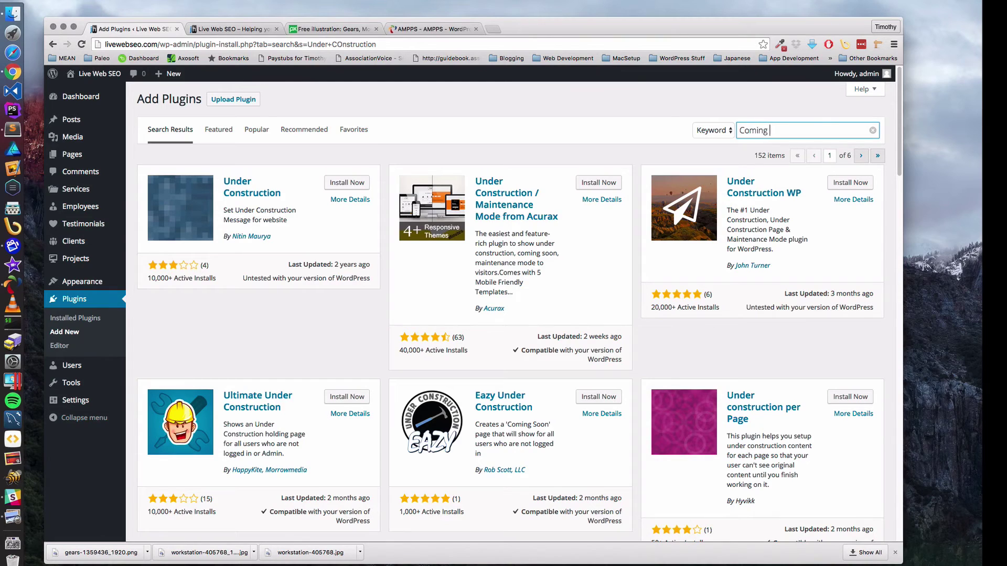
pyautogui.write(' Soon Page')
pyautogui.press('Return')
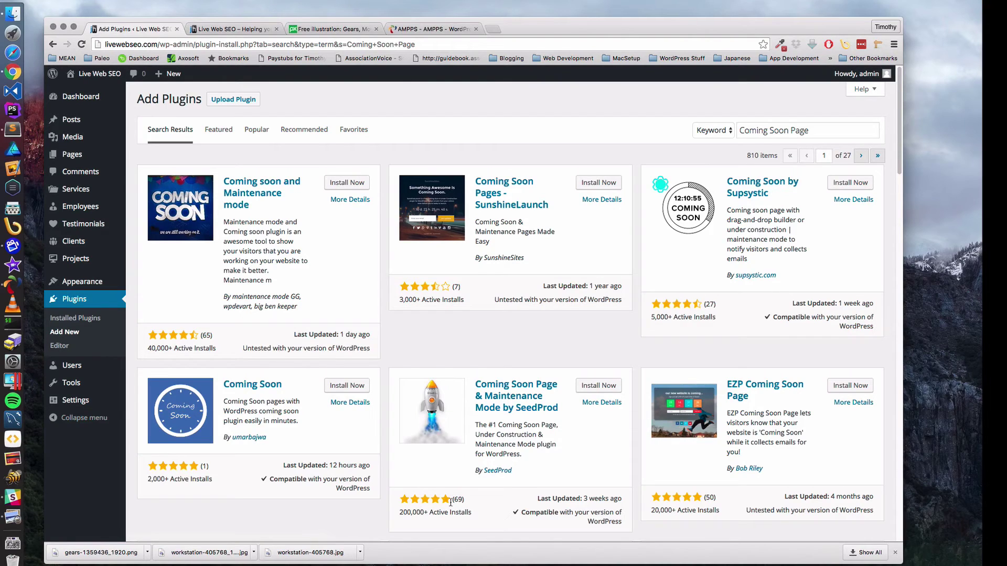
pyautogui.moveTo(400, 513); pyautogui.dragTo(429, 512)
pyautogui.click(606, 388)
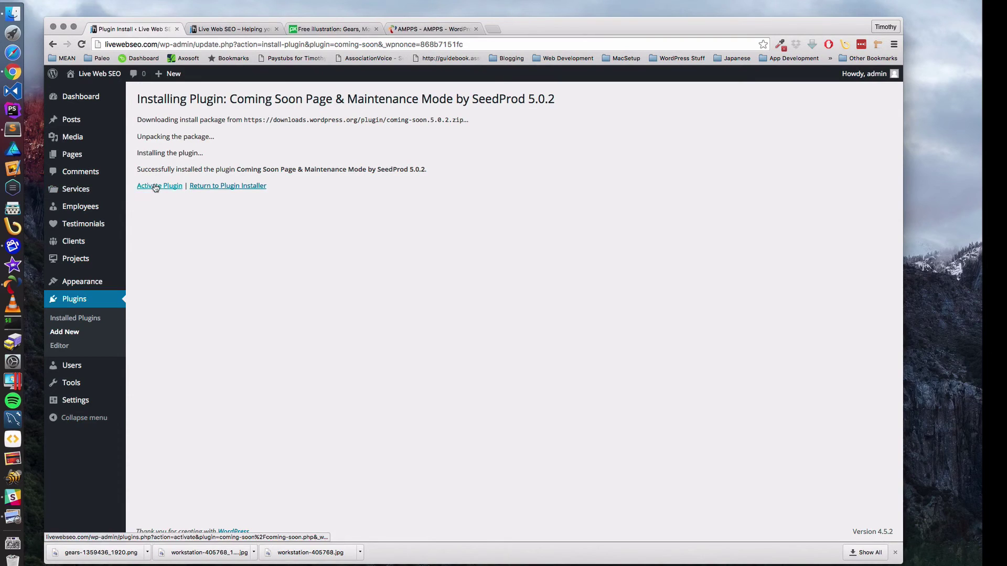
# - Activate the SeedProd Coming Soon plugin and open its settings page
pyautogui.click(156, 187)
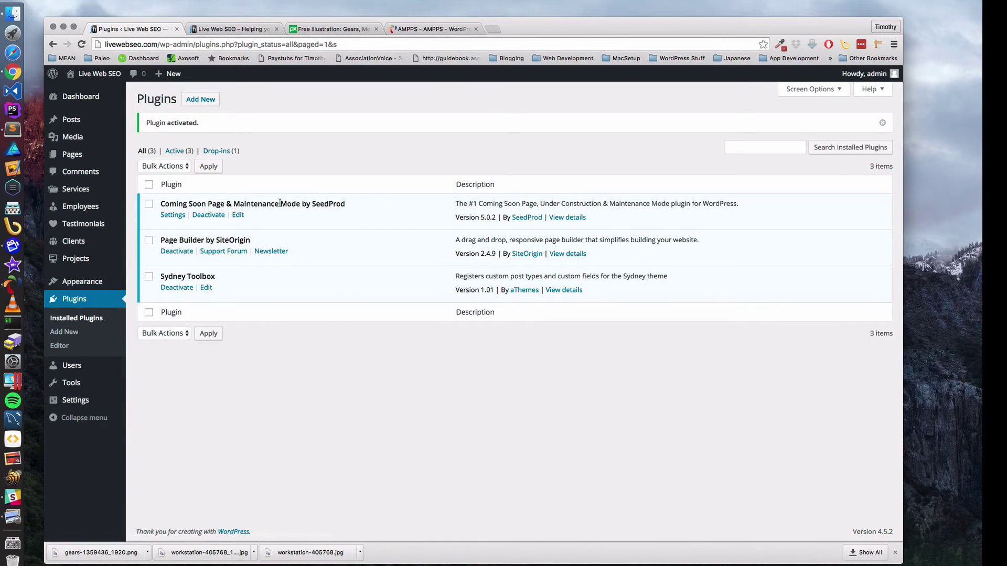
pyautogui.click(169, 216)
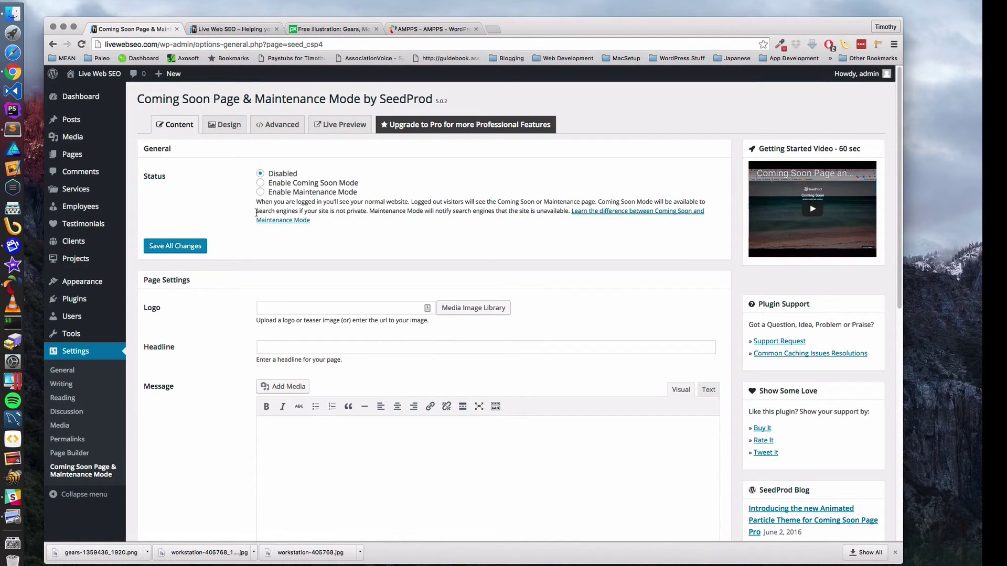
# - Change the SeedProd status from Disabled to Enable Coming Soon Mode, then to Enable Maintenance Mode
pyautogui.click(261, 183)
pyautogui.moveTo(357, 182); pyautogui.dragTo(362, 194)
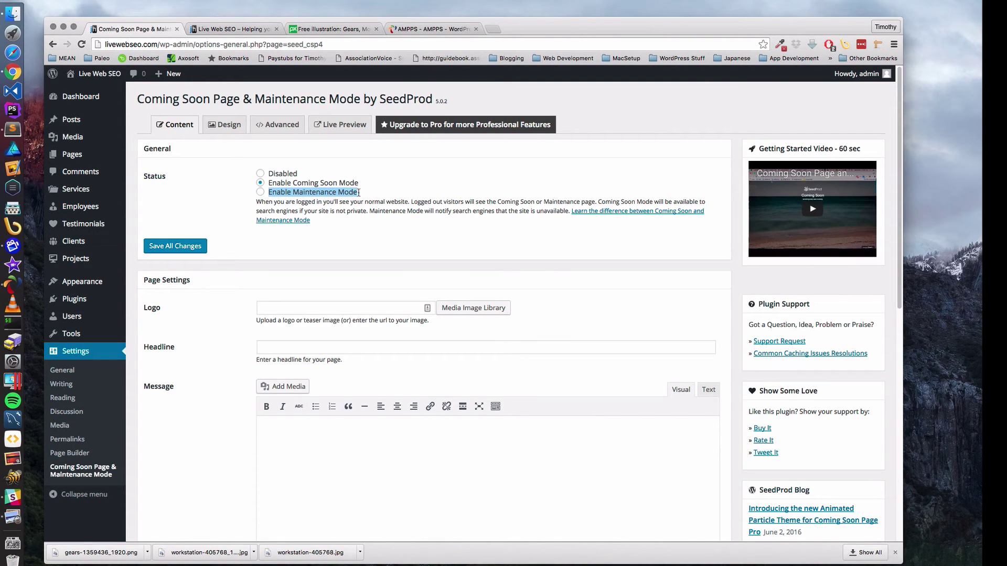
pyautogui.click(260, 192)
# - Set the SeedProd status back to Enable Coming Soon Mode
pyautogui.click(260, 183)
pyautogui.scroll(-5, 363, 181)
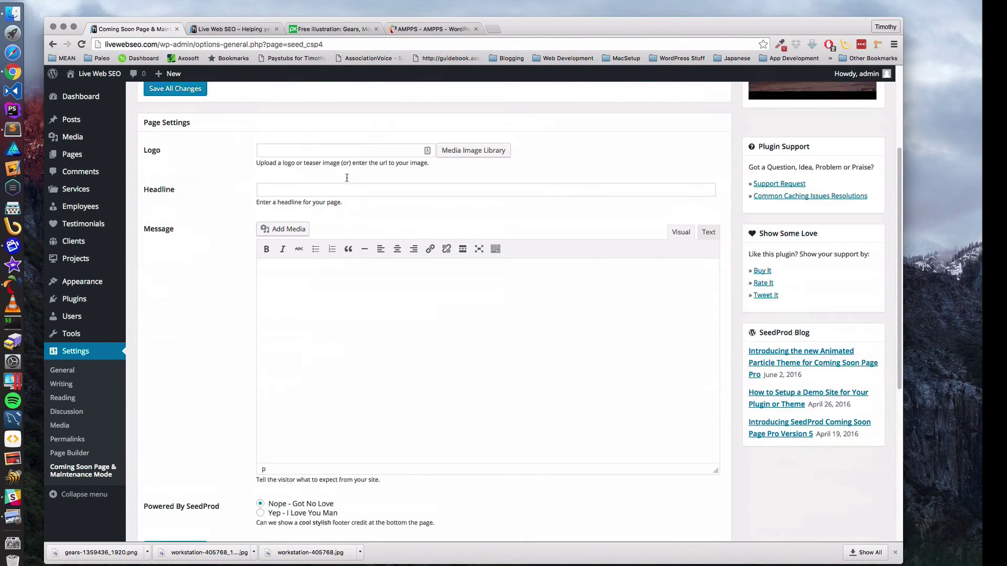
pyautogui.scroll(1, 347, 177)
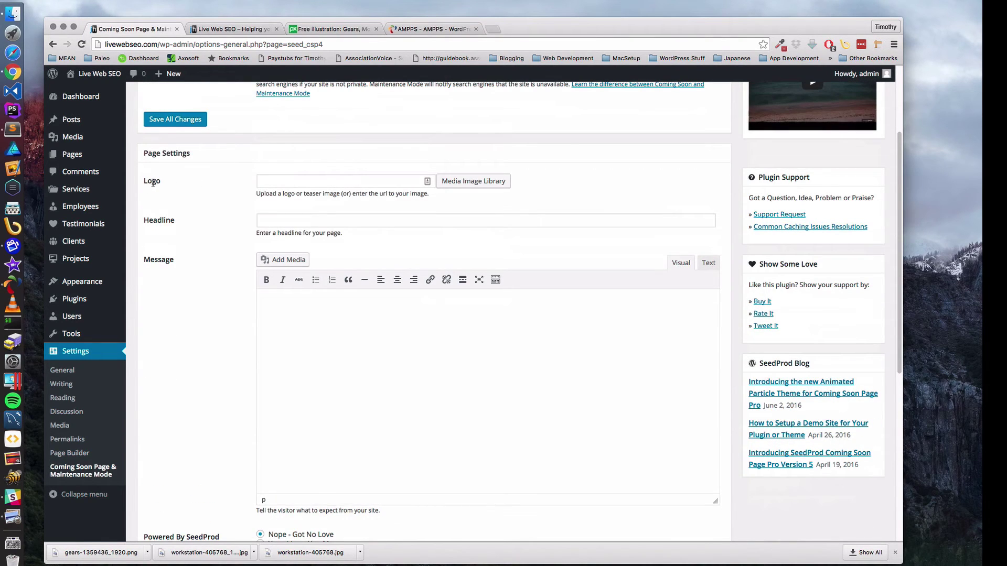
# - Insert the workstation photo from the media library as the logo at Large 1024 × 690
pyautogui.click(470, 184)
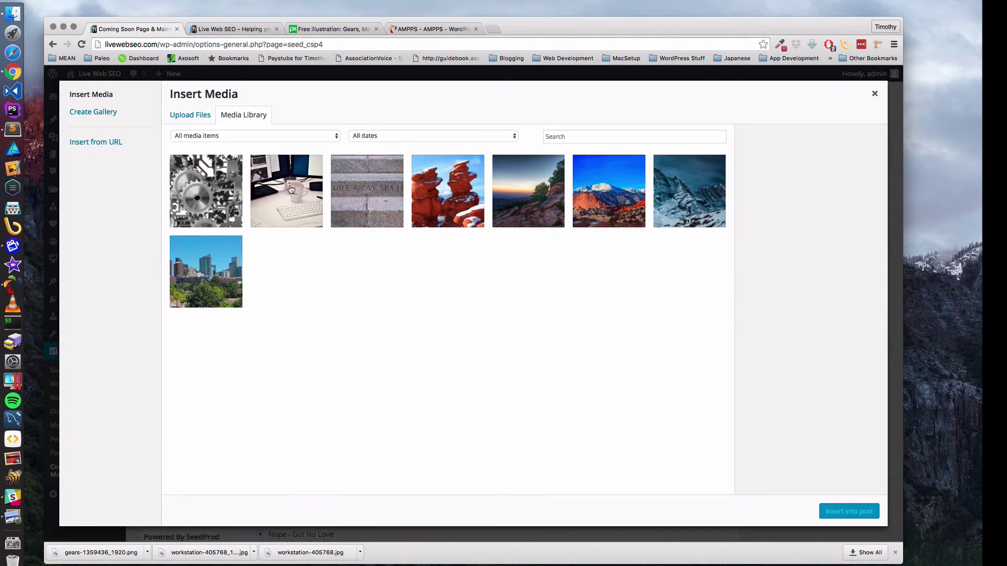
pyautogui.click(313, 193)
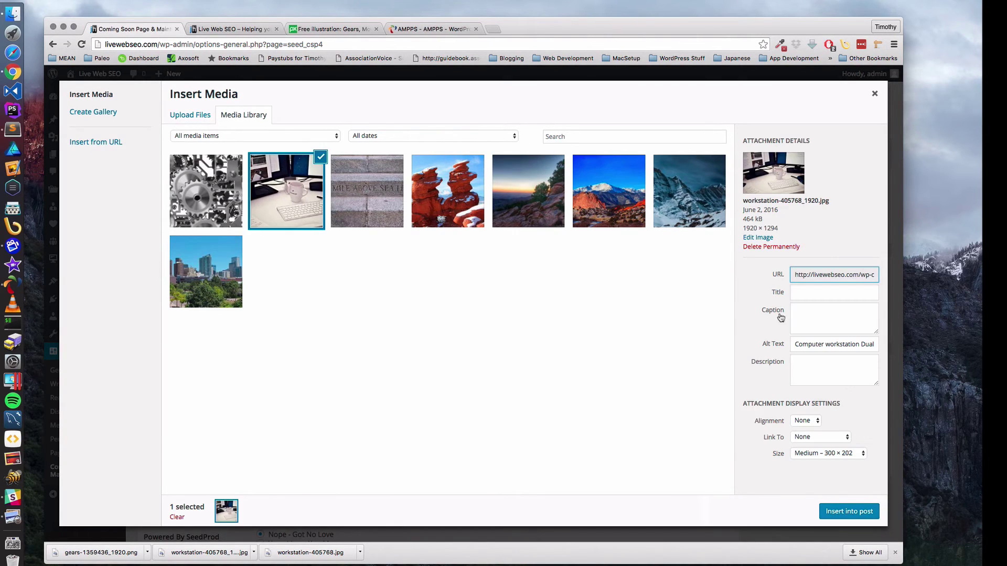
pyautogui.click(851, 455)
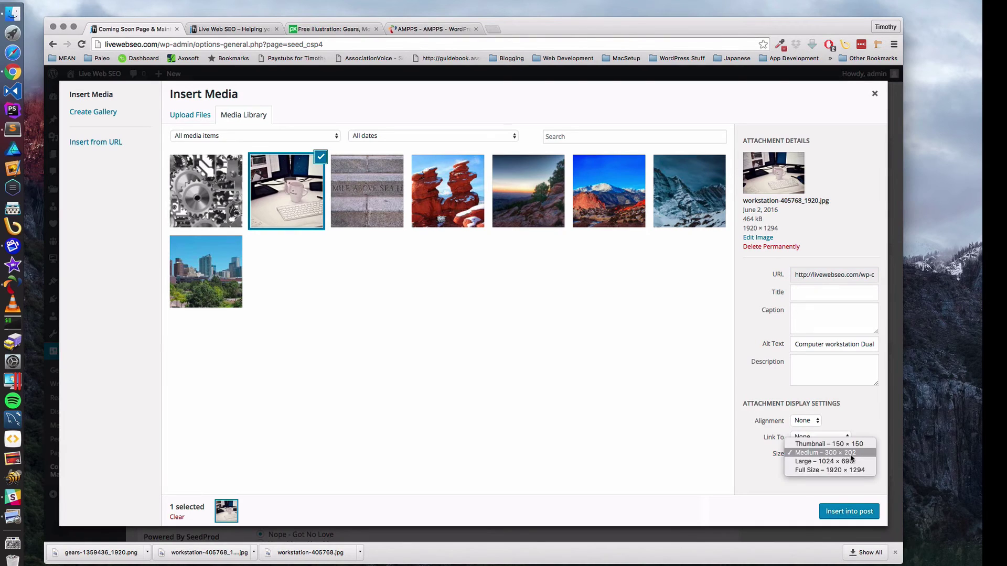
pyautogui.click(850, 462)
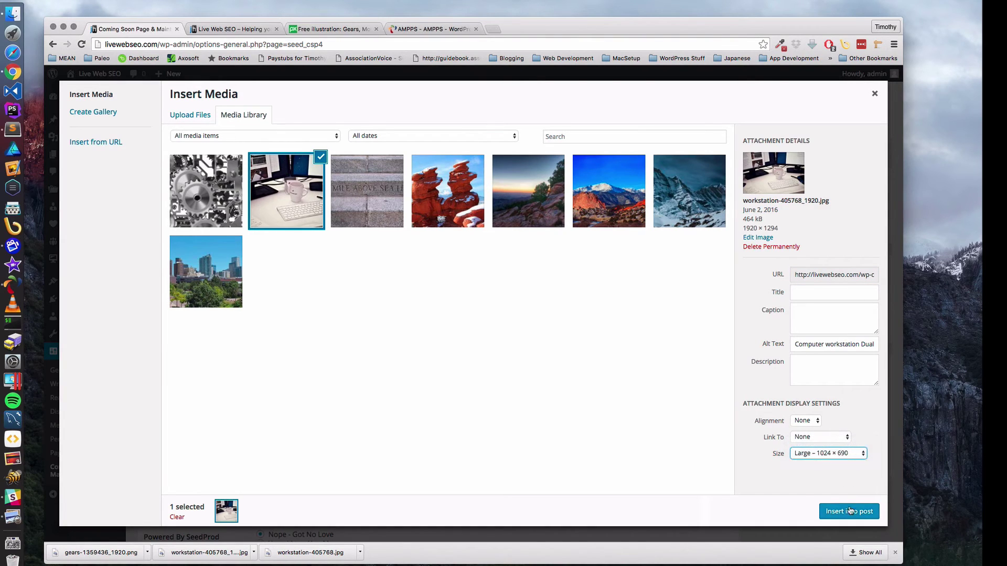
pyautogui.click(850, 511)
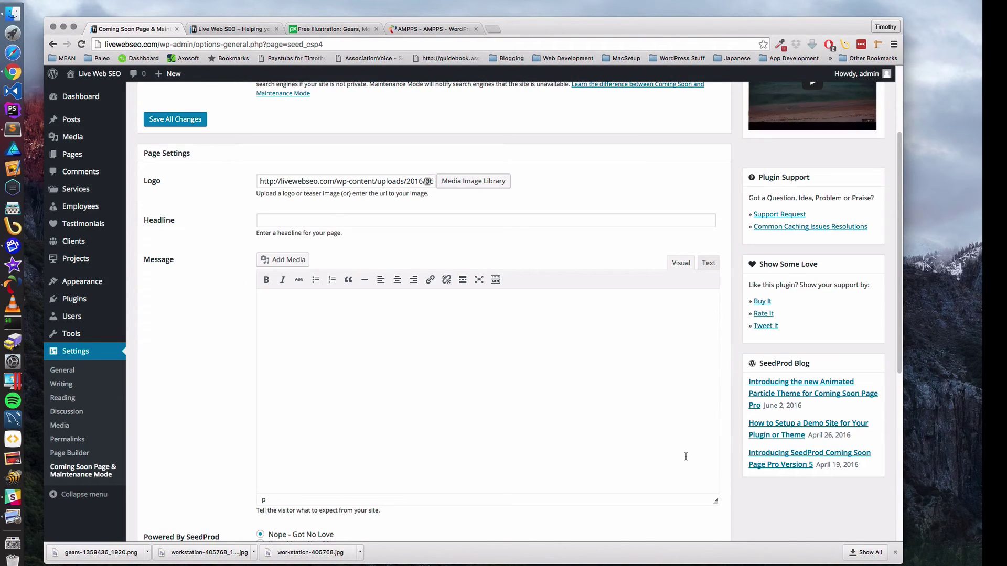
# - Enter the headline 'Live Web SEO is right around the corner, Stay Tuned!'
pyautogui.click(281, 220)
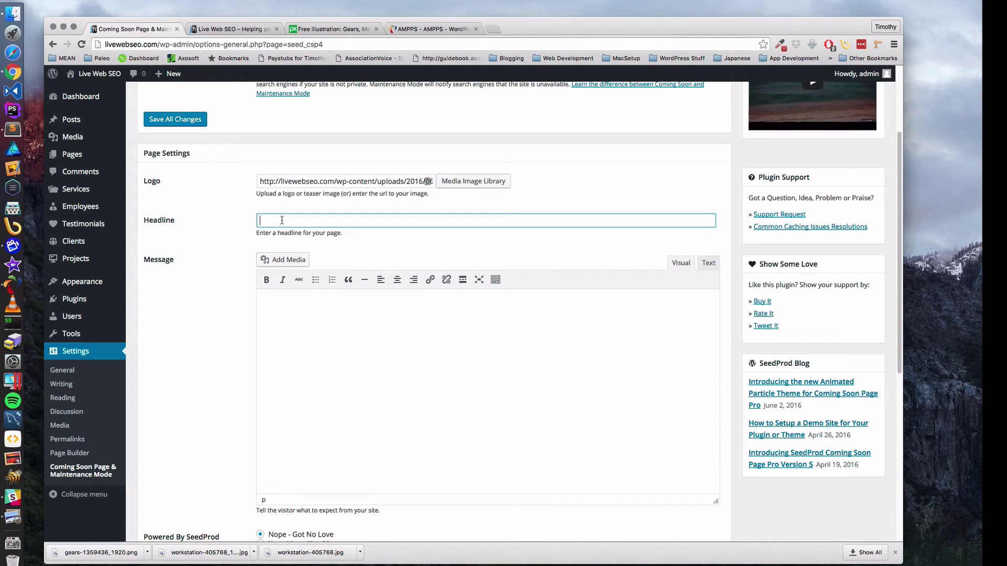
pyautogui.write('Live Web SEO is right around the corner, Stay Tuned!')
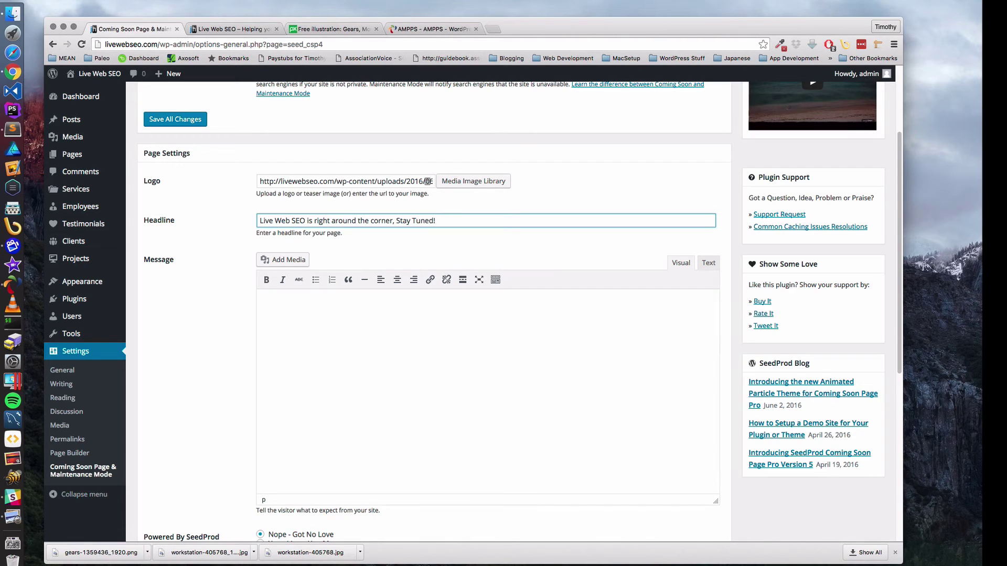
pyautogui.press('Tab')
pyautogui.press('Tab')
pyautogui.press('Tab')
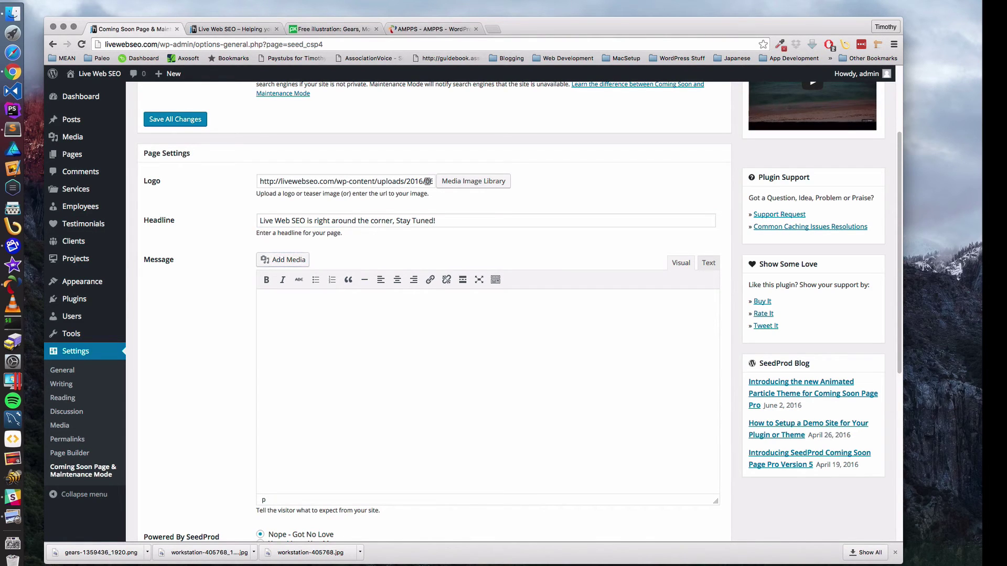
# - Write the message: 'Live Web SEO Contact Info:', a contact e-mail line, and the expected launch date line
pyautogui.click(326, 318)
pyautogui.write('Live Web SEO Contact Info:')
pyautogui.press('Return')
pyautogui.write('email: ')
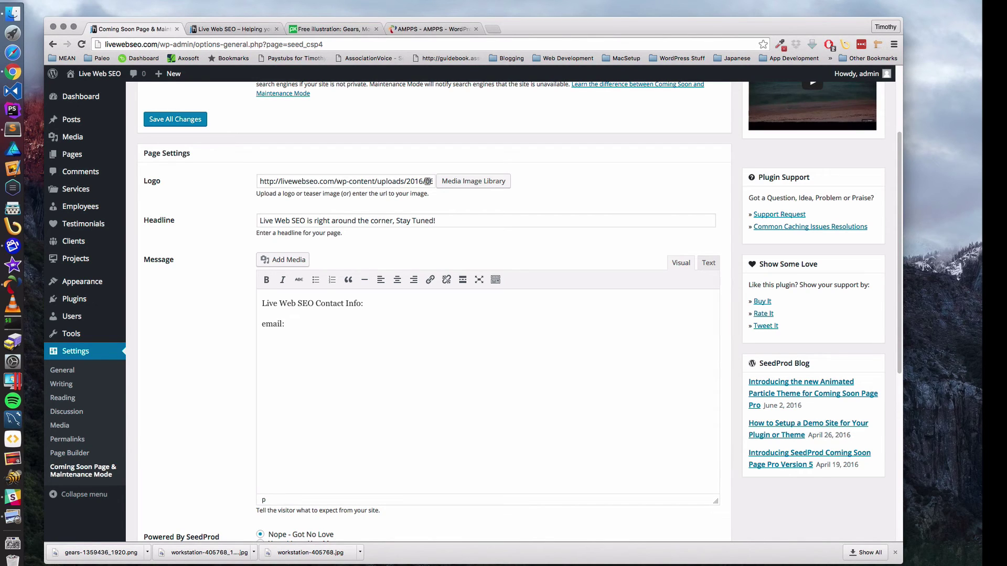
pyautogui.press('Return')
pyautogui.write('pected')
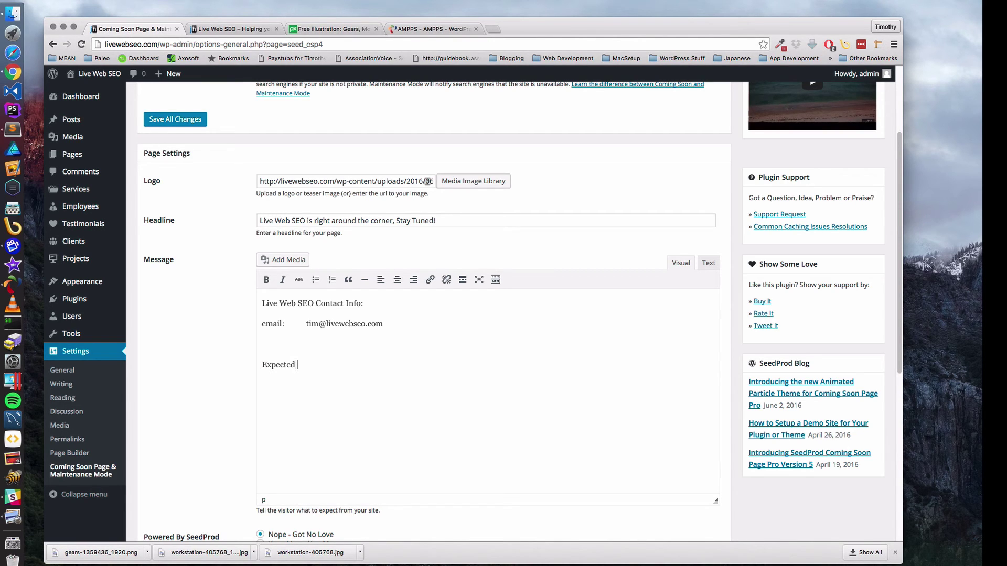
pyautogui.write(' launch s')
pyautogui.press('BackSpace')
pyautogui.write('day')
# - Centre-align the whole coming-soon message text
pyautogui.moveTo(397, 365); pyautogui.dragTo(263, 303)
pyautogui.click(397, 280)
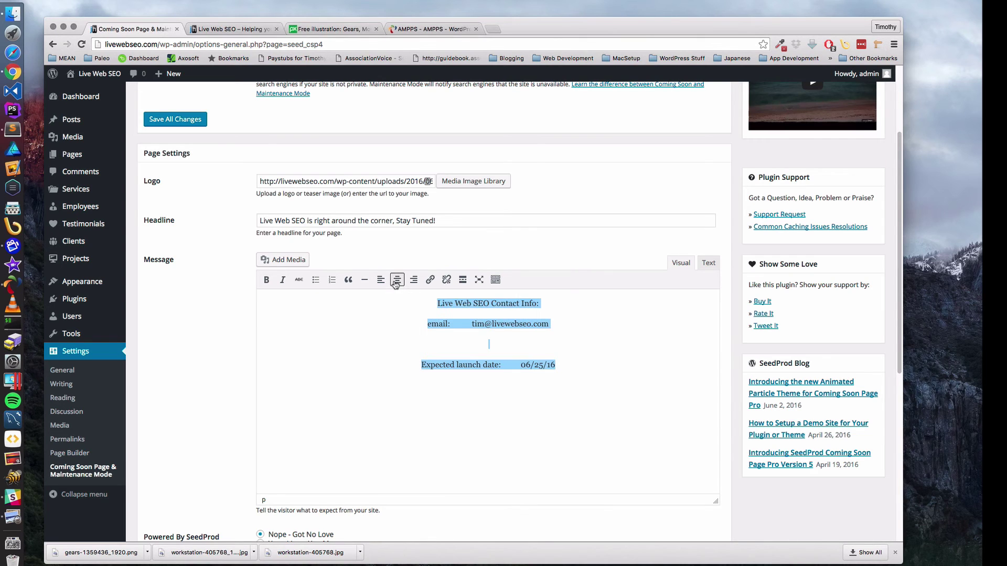
pyautogui.click(413, 381)
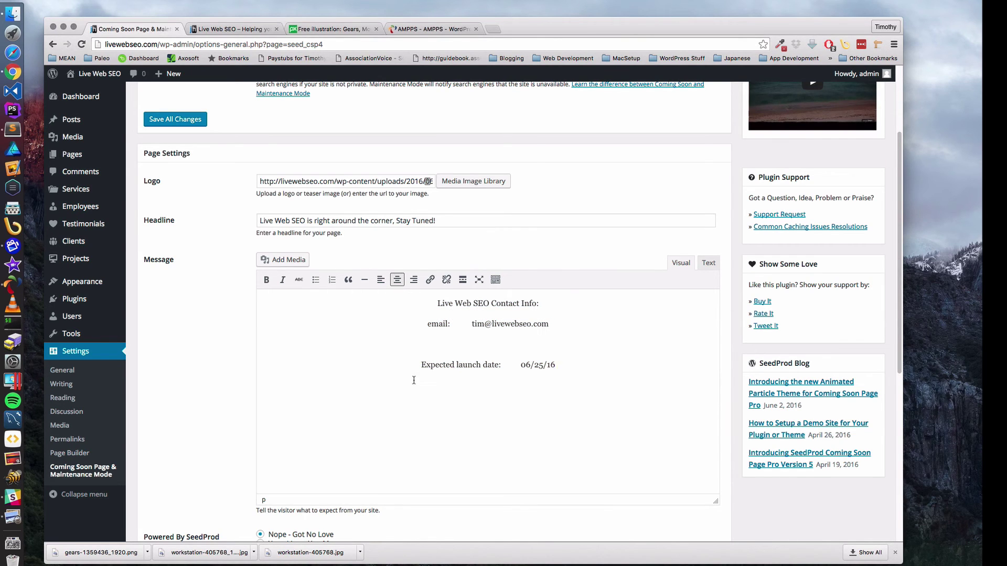
# - Choose 'Yep - I Love You Man' for Powered By SeedProd and save all changes
pyautogui.scroll(3, 447, 342)
pyautogui.scroll(-7, 425, 401)
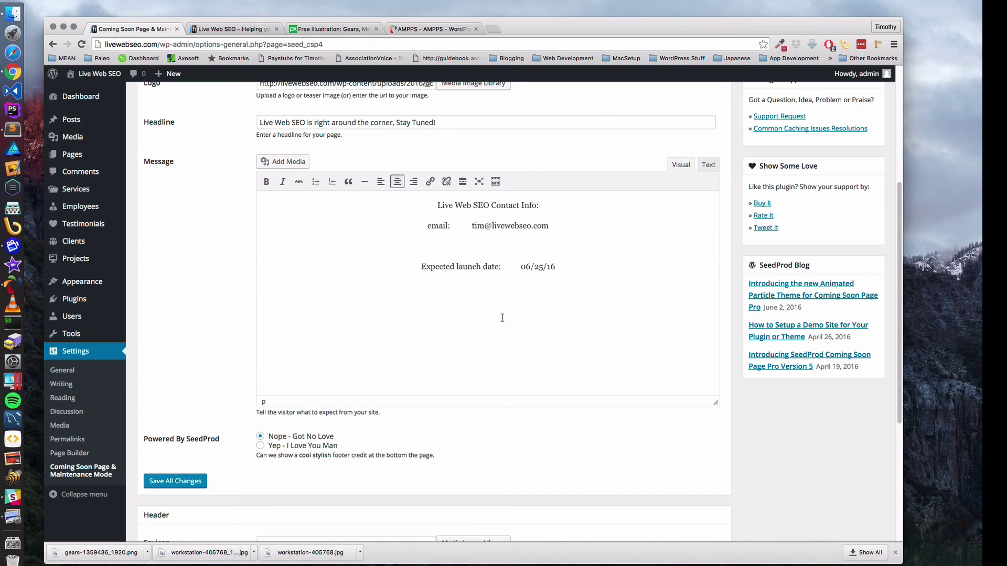
pyautogui.scroll(5, 502, 318)
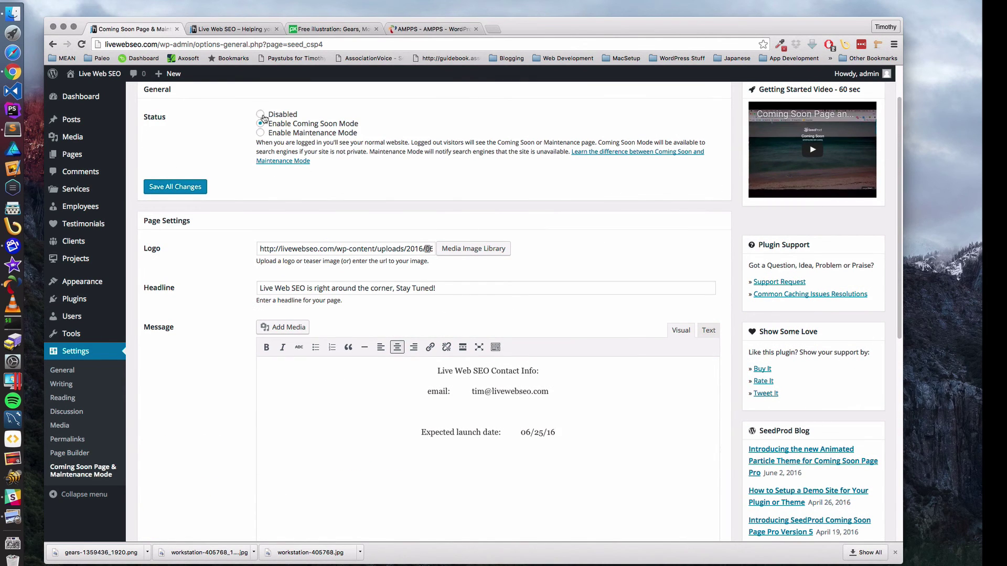
pyautogui.scroll(2, 389, 241)
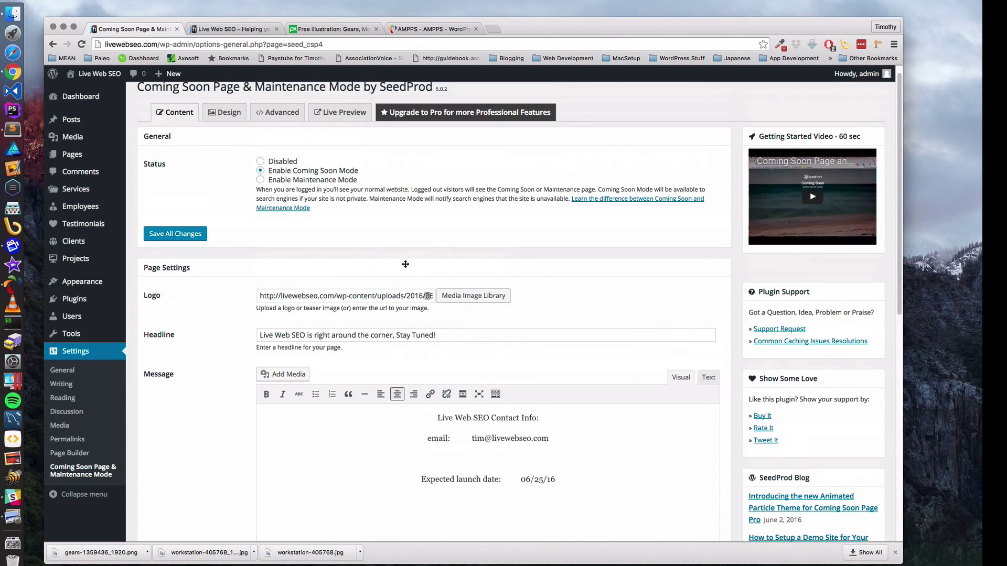
pyautogui.scroll(-6, 405, 263)
pyautogui.scroll(7, 406, 264)
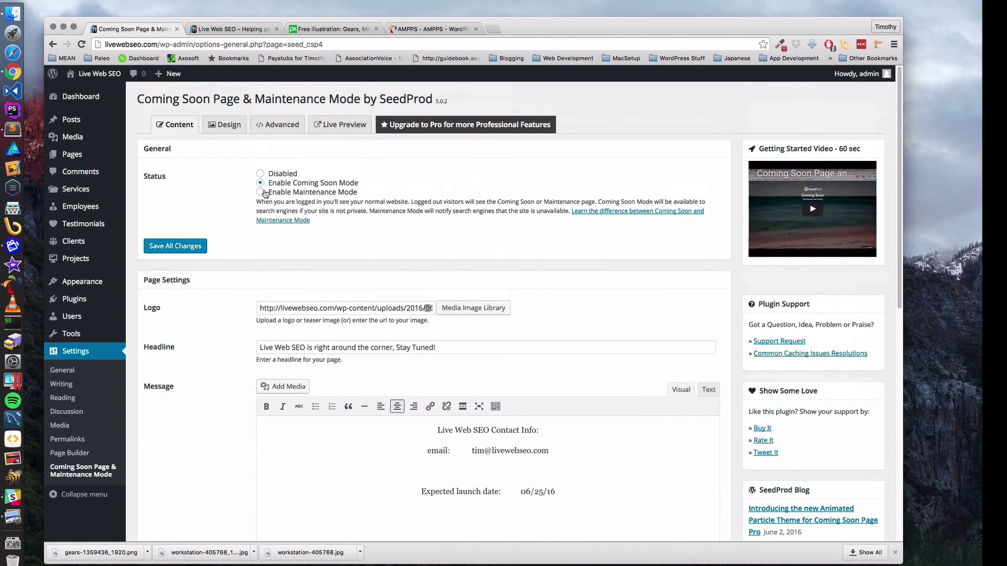
pyautogui.scroll(-10, 462, 262)
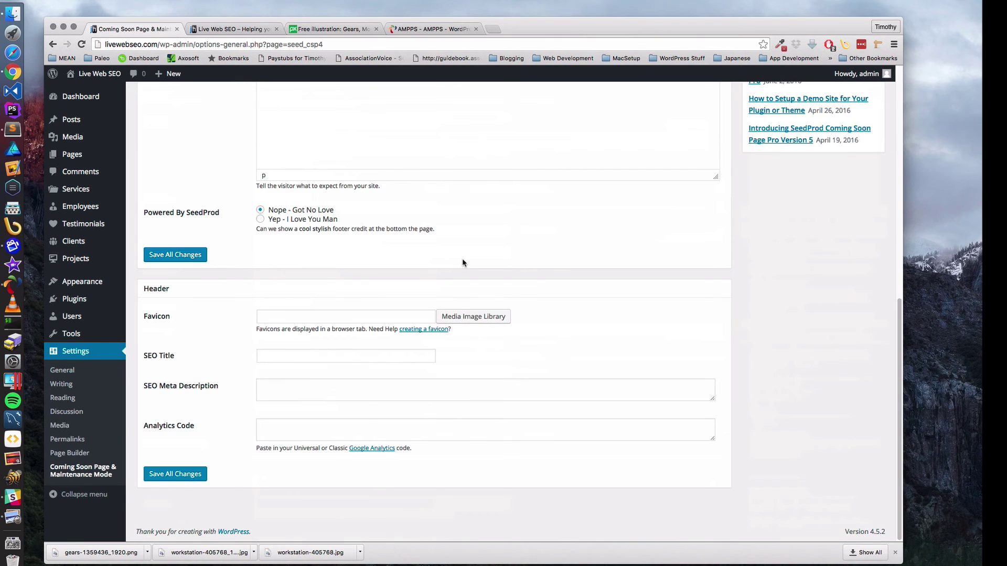
pyautogui.scroll(10, 463, 262)
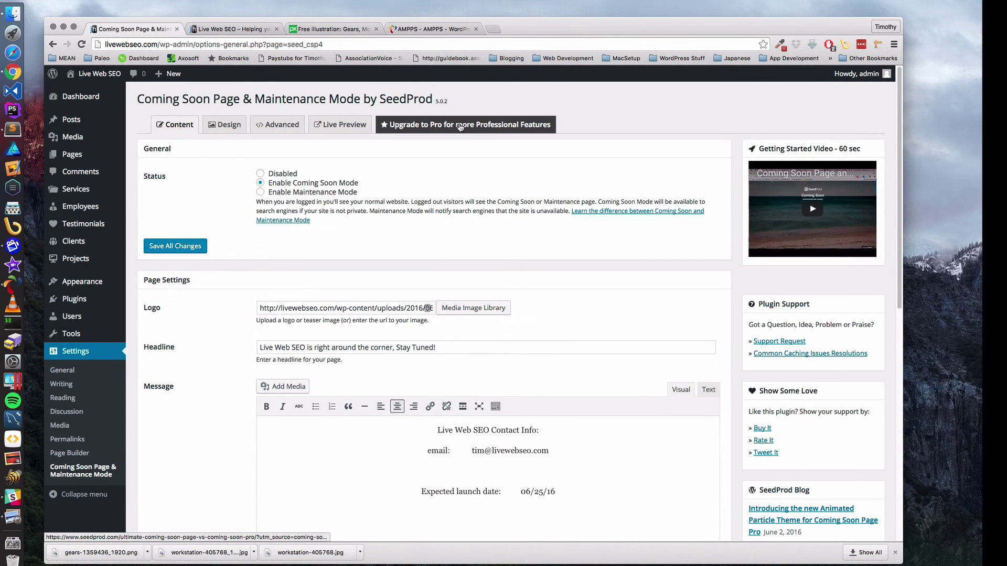
pyautogui.scroll(-5, 398, 219)
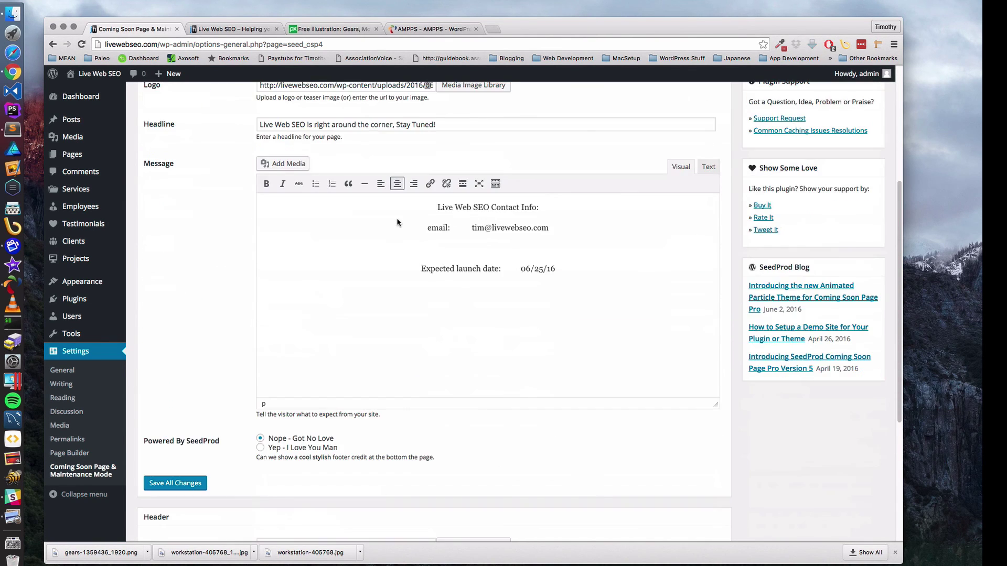
pyautogui.scroll(-5, 397, 222)
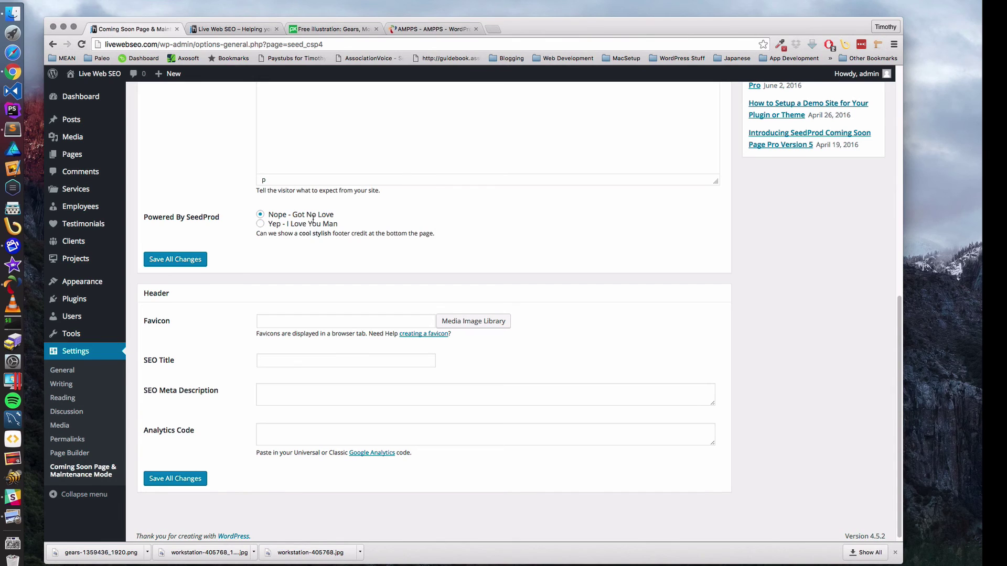
pyautogui.click(260, 224)
pyautogui.click(177, 262)
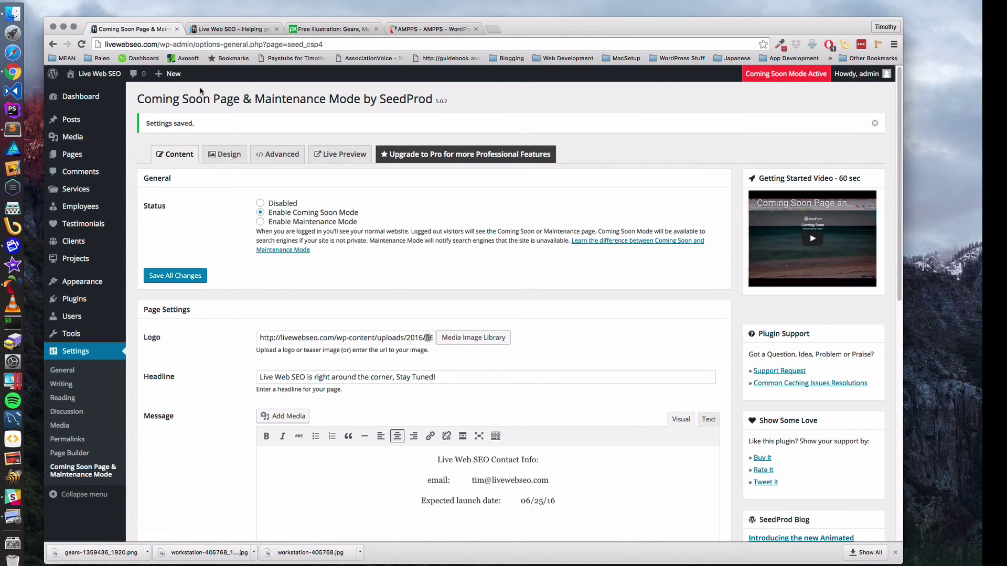
# - Reload livewebseo.com in the Live Web SEO tab
pyautogui.click(247, 30)
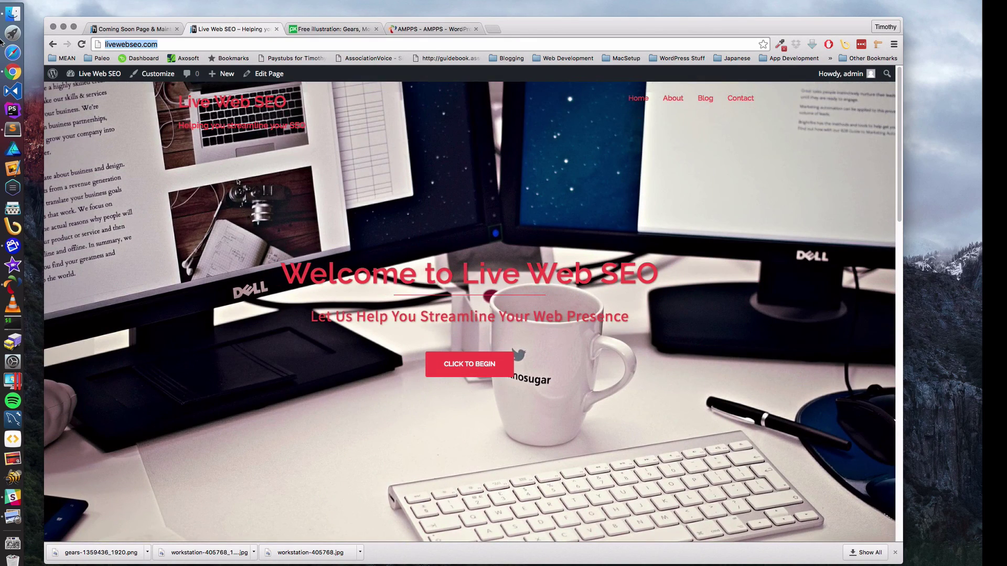
pyautogui.write('live')
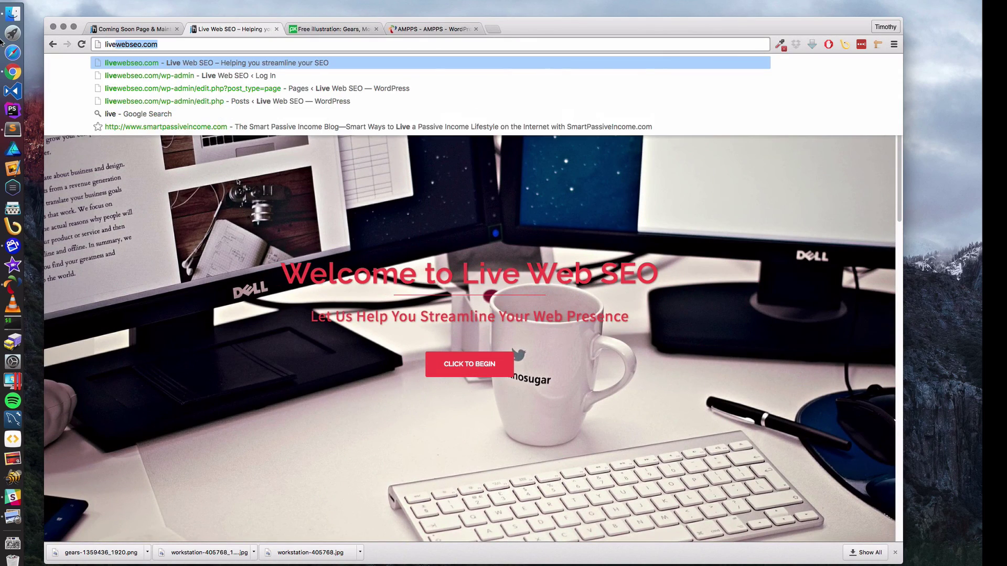
pyautogui.write('webseo.co')
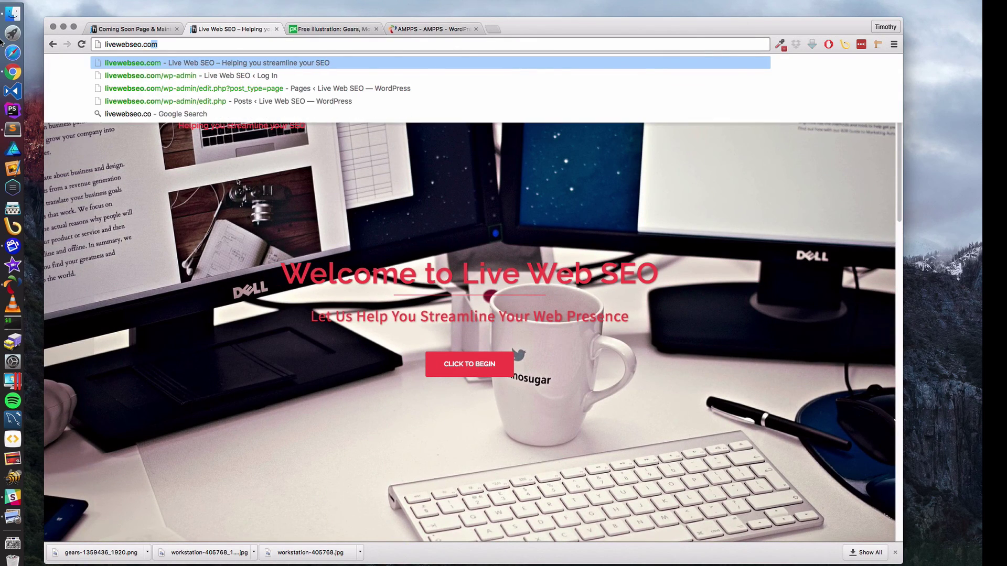
pyautogui.press('Return')
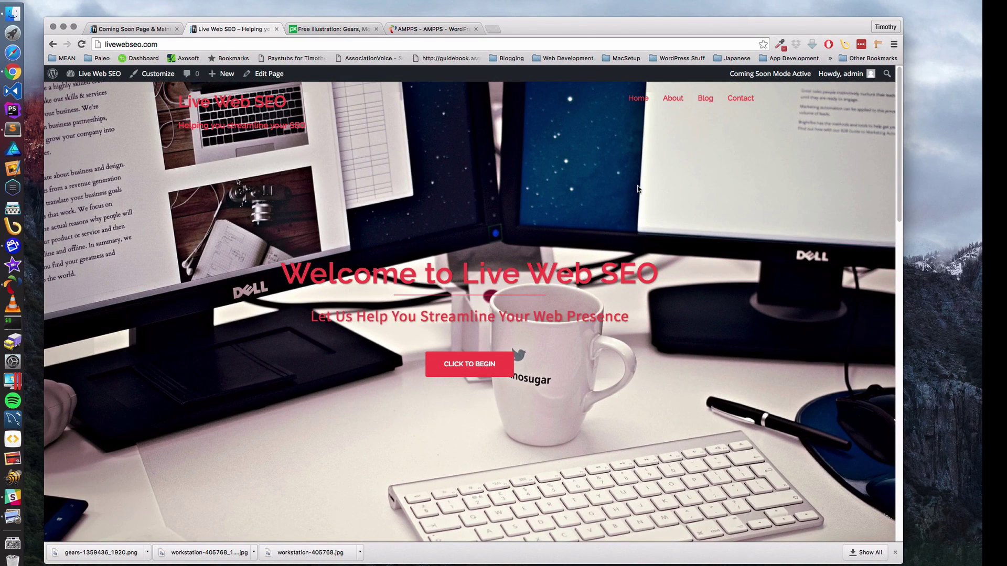
# - Close the SeedProd settings, Free Illustration and AMPPS tabs
pyautogui.click(158, 29)
pyautogui.click(177, 29)
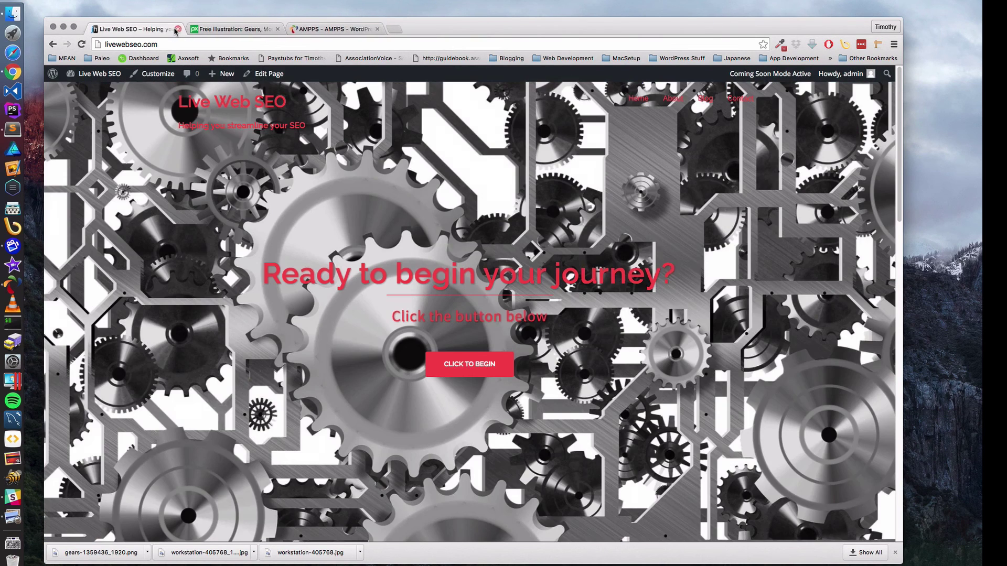
pyautogui.click(277, 29)
pyautogui.click(276, 29)
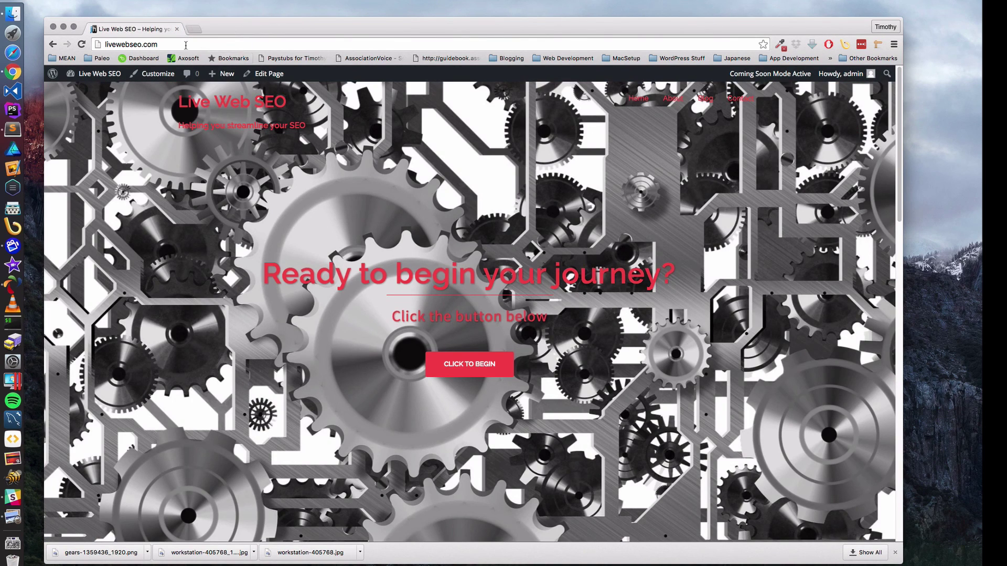
# - Log out of the admin and trim the address bar URL back to livewebseo.com/
pyautogui.moveTo(854, 80)
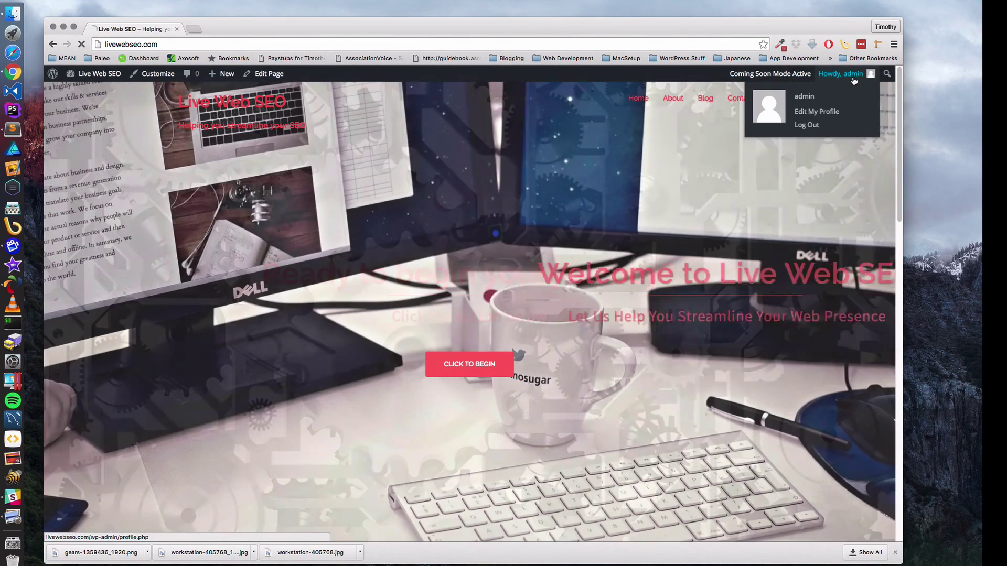
pyautogui.click(821, 126)
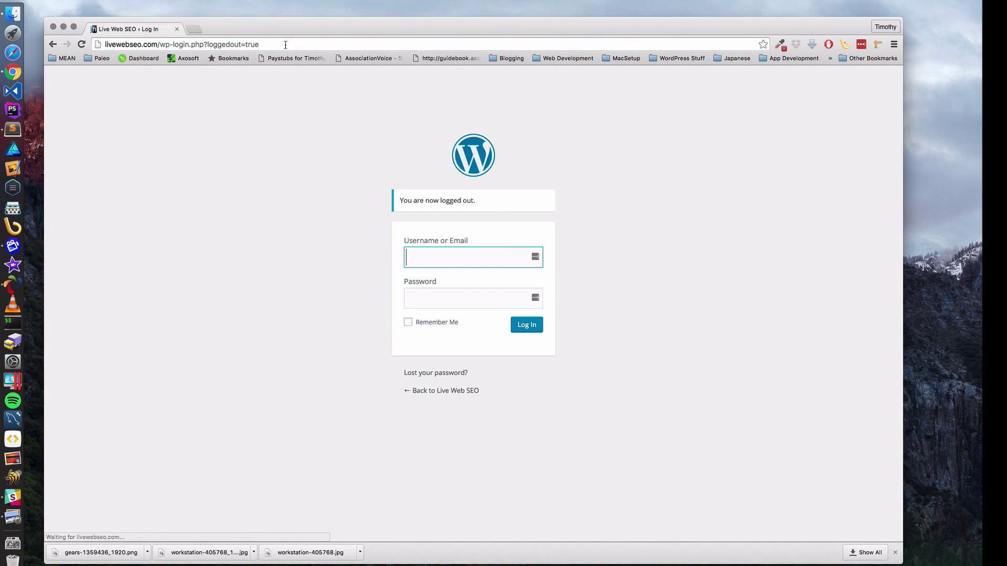
pyautogui.moveTo(285, 45); pyautogui.dragTo(166, 44)
pyautogui.press('BackSpace')
pyautogui.press('BackSpace')
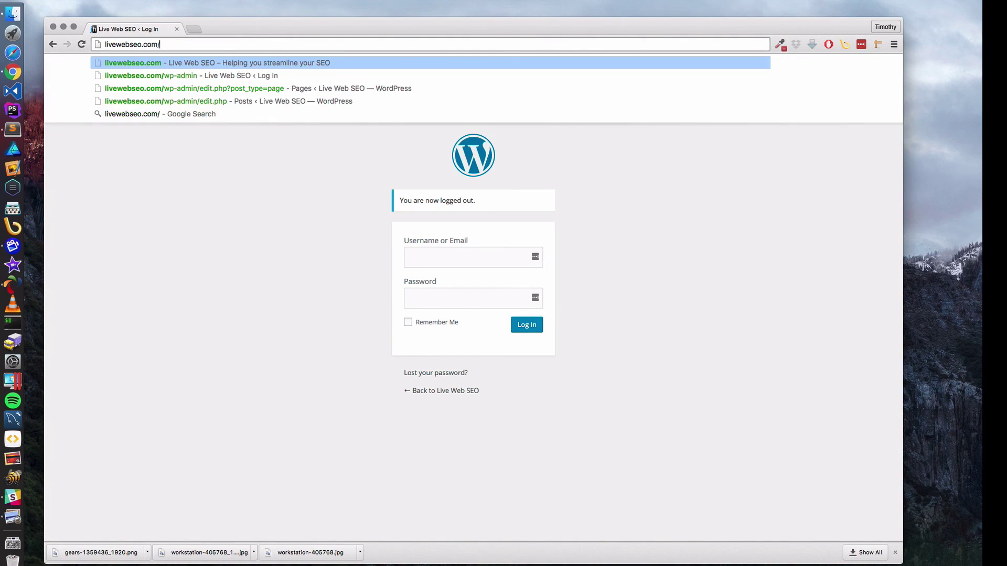
# - Load livewebseo.com as a logged-out visitor to view the coming-soon page and close the download shelf
pyautogui.press('Return')
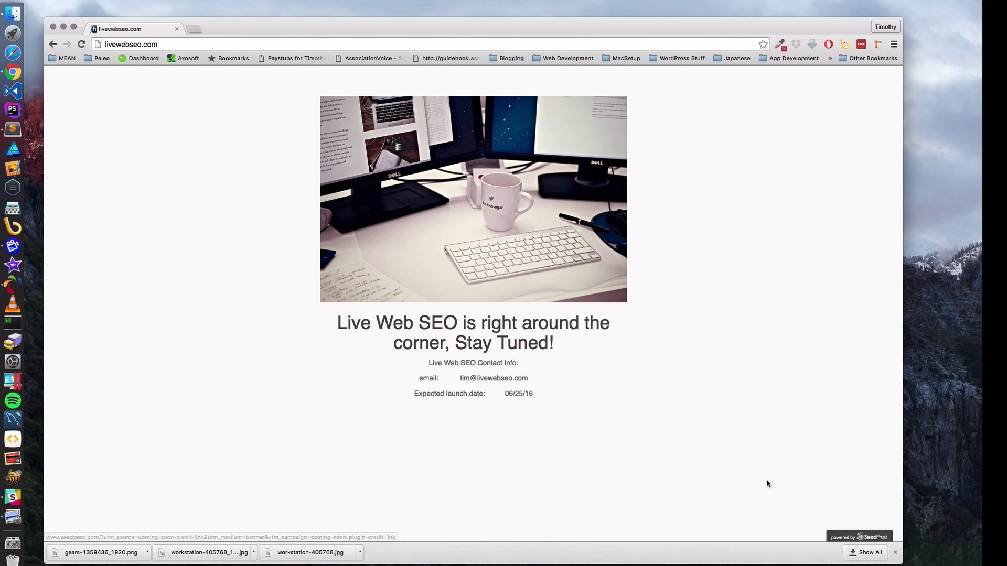
pyautogui.click(895, 553)
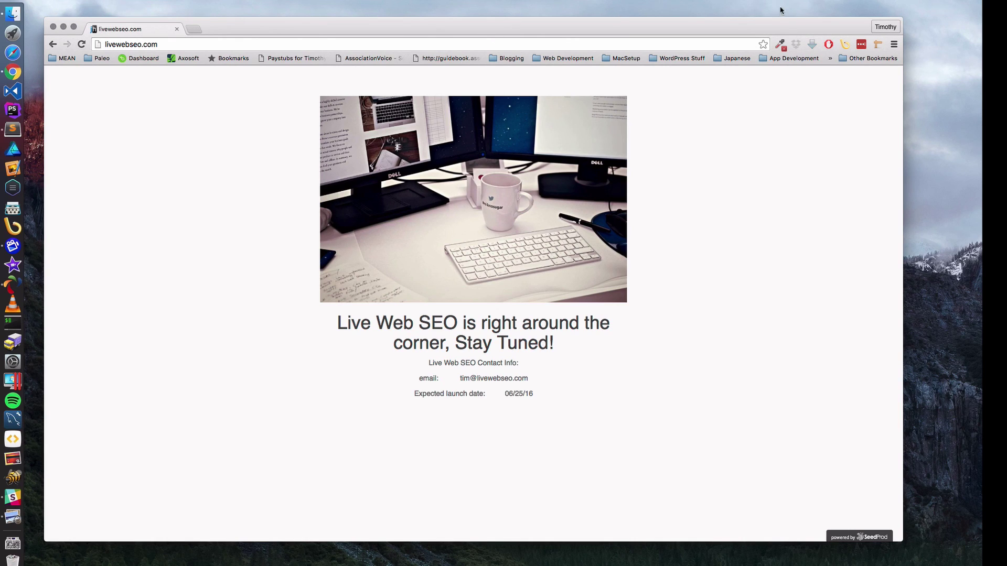
pyautogui.click(761, 0)
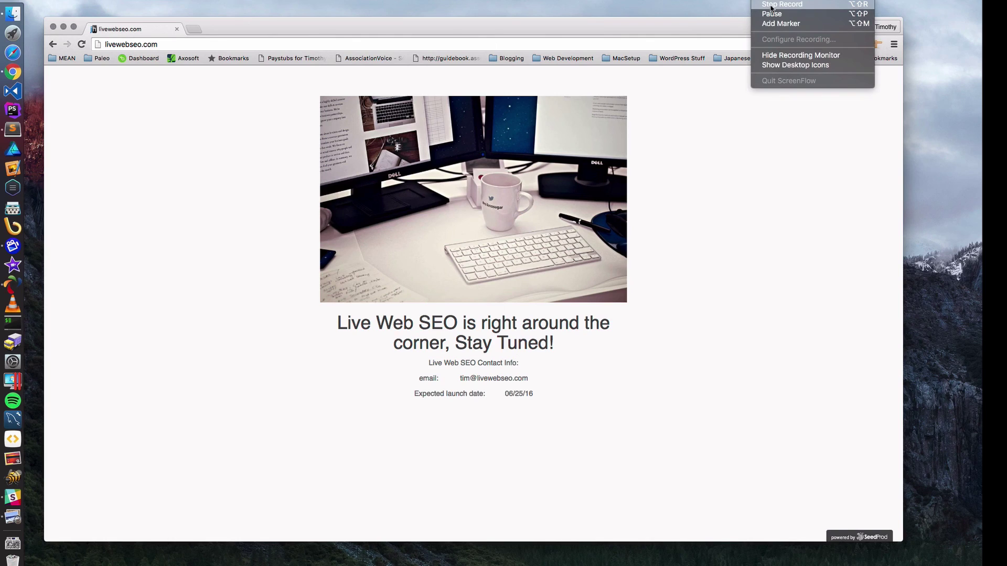